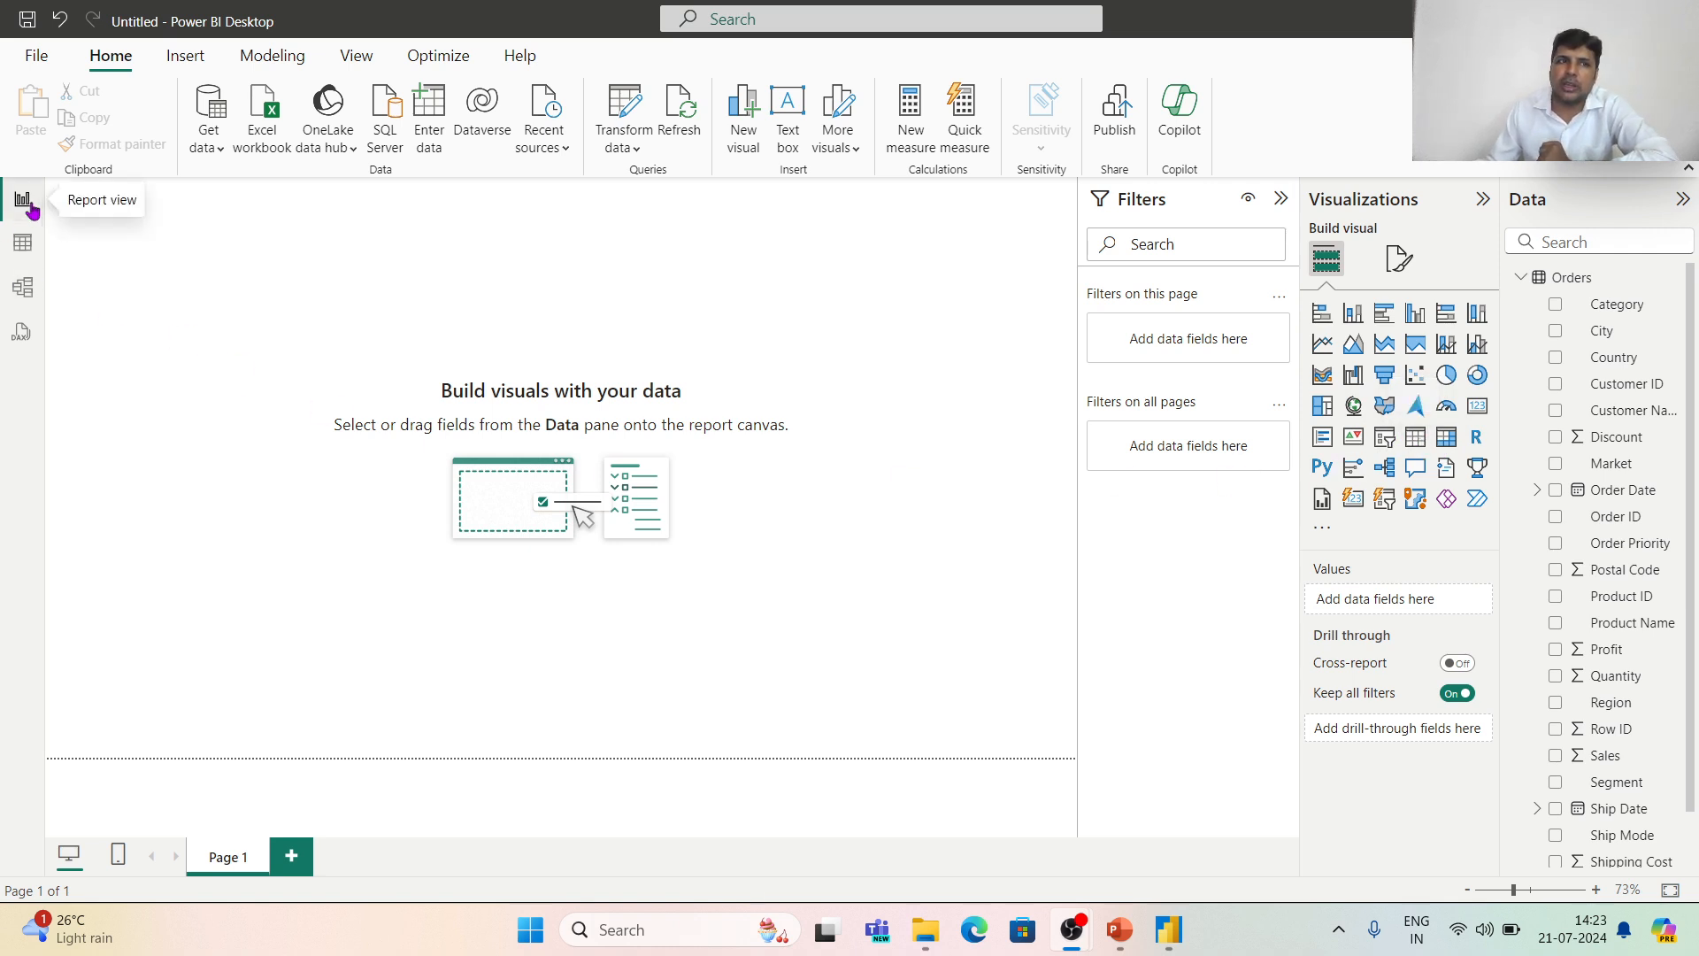
Review the Orders data in table view and add an enlarged blank table visual to the report page.
click(25, 246)
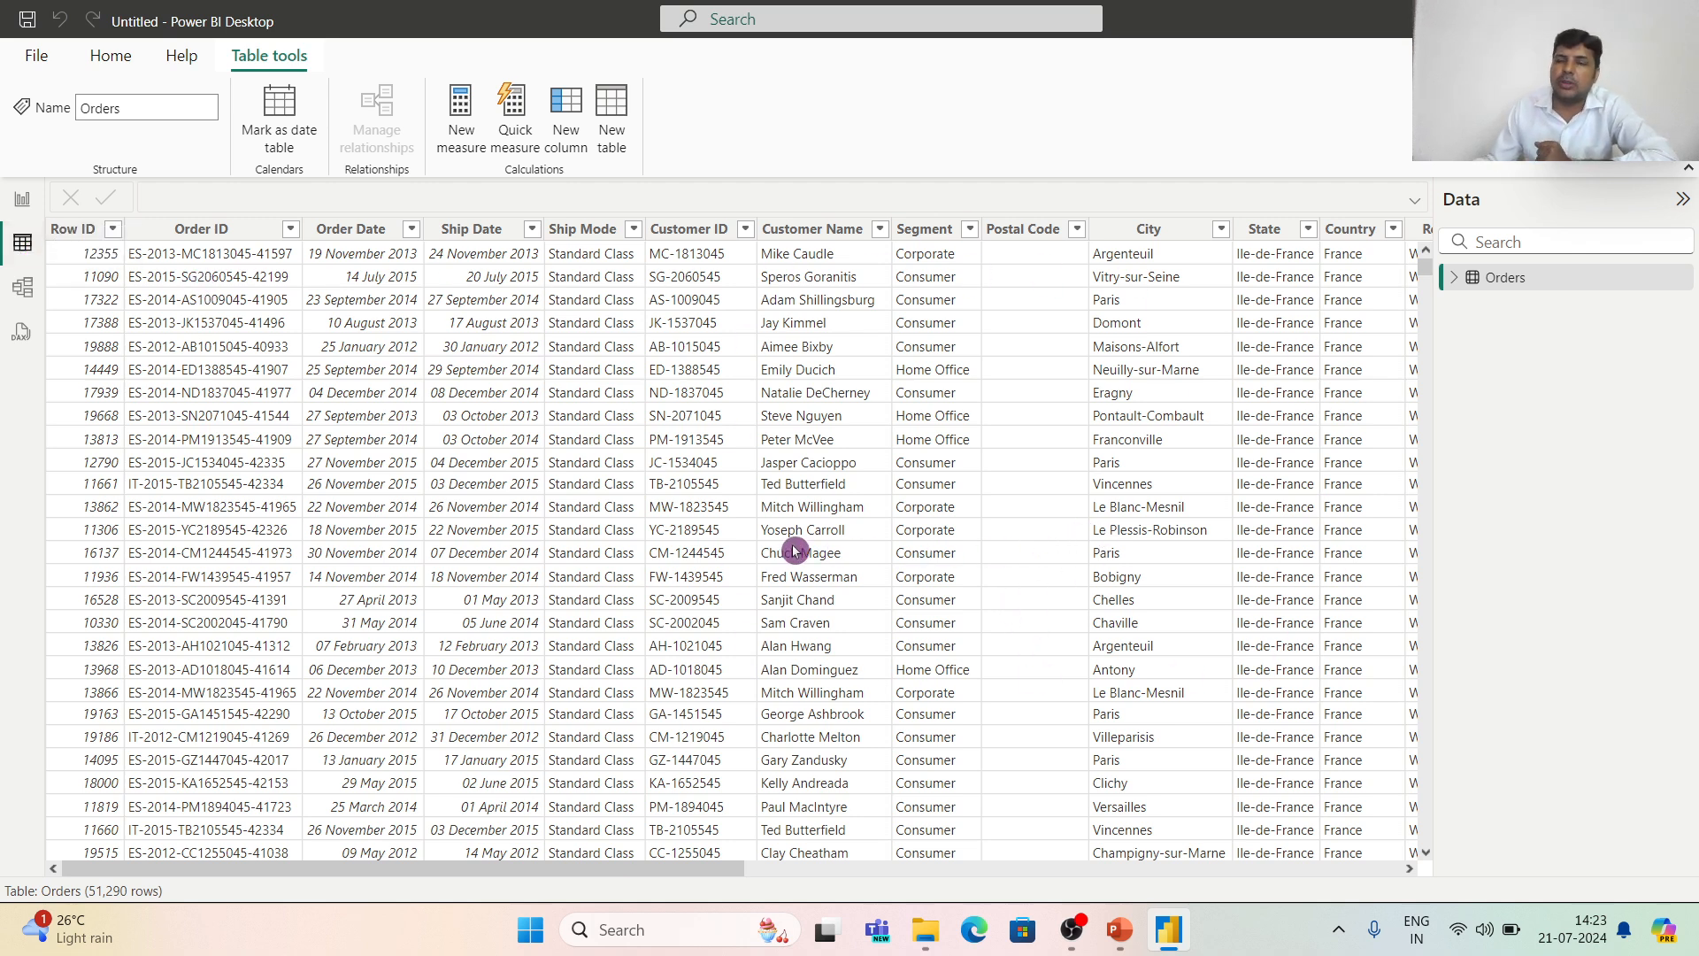
click(22, 202)
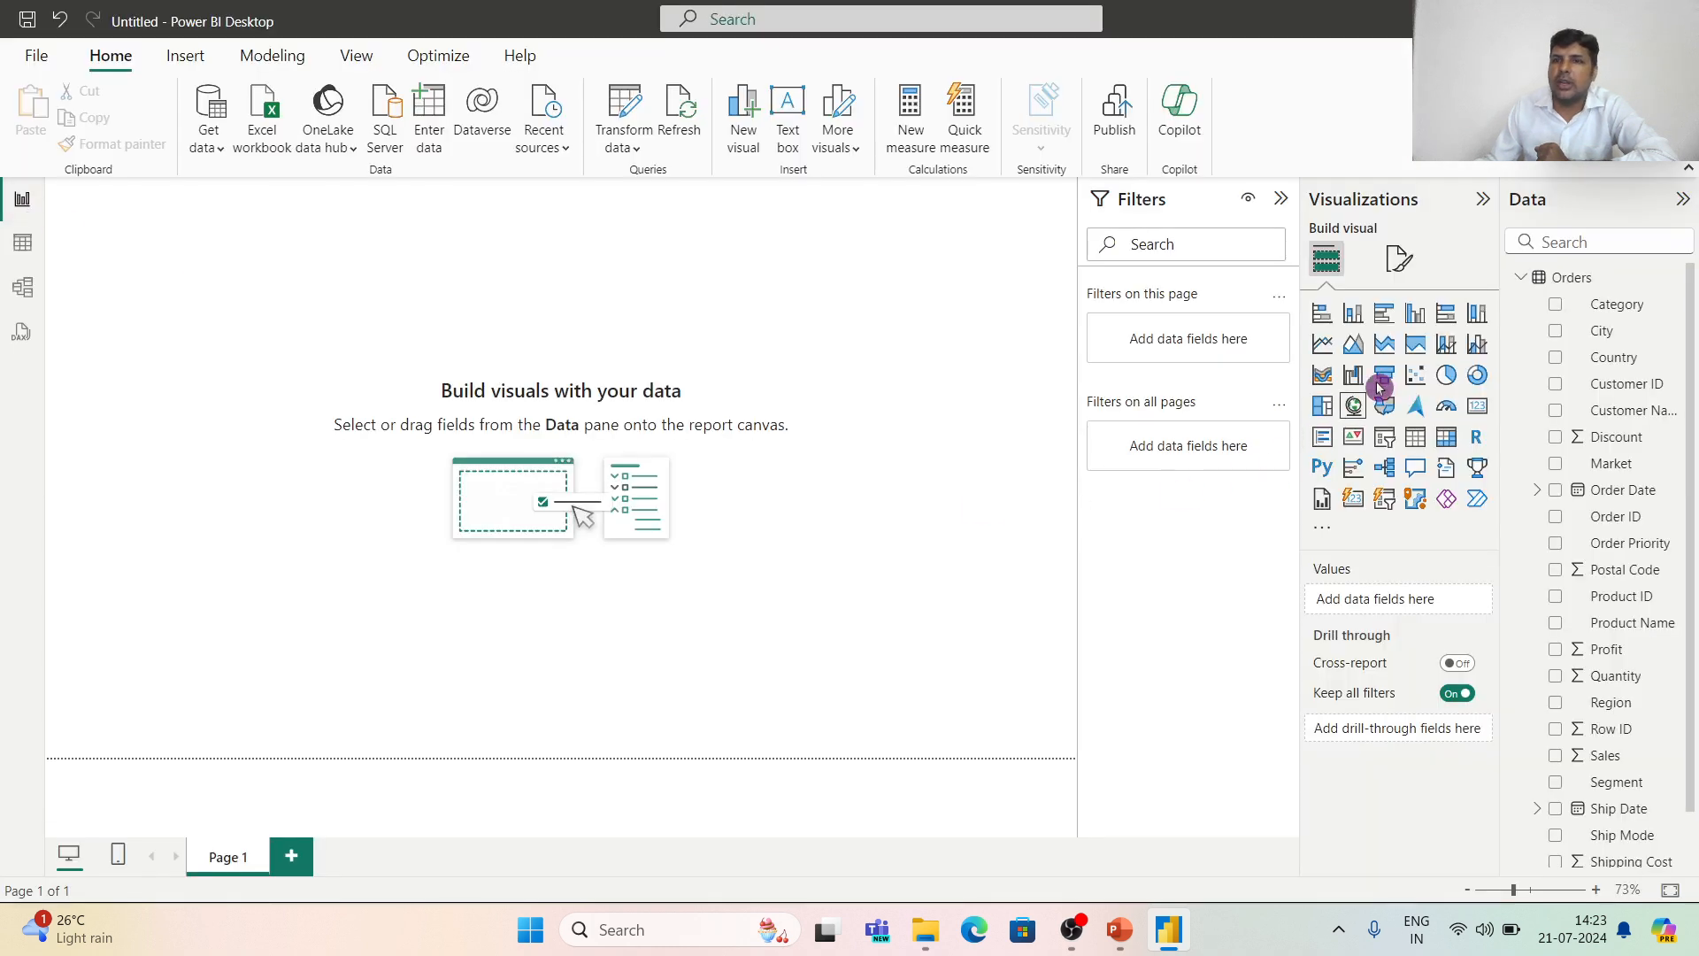
click(1417, 445)
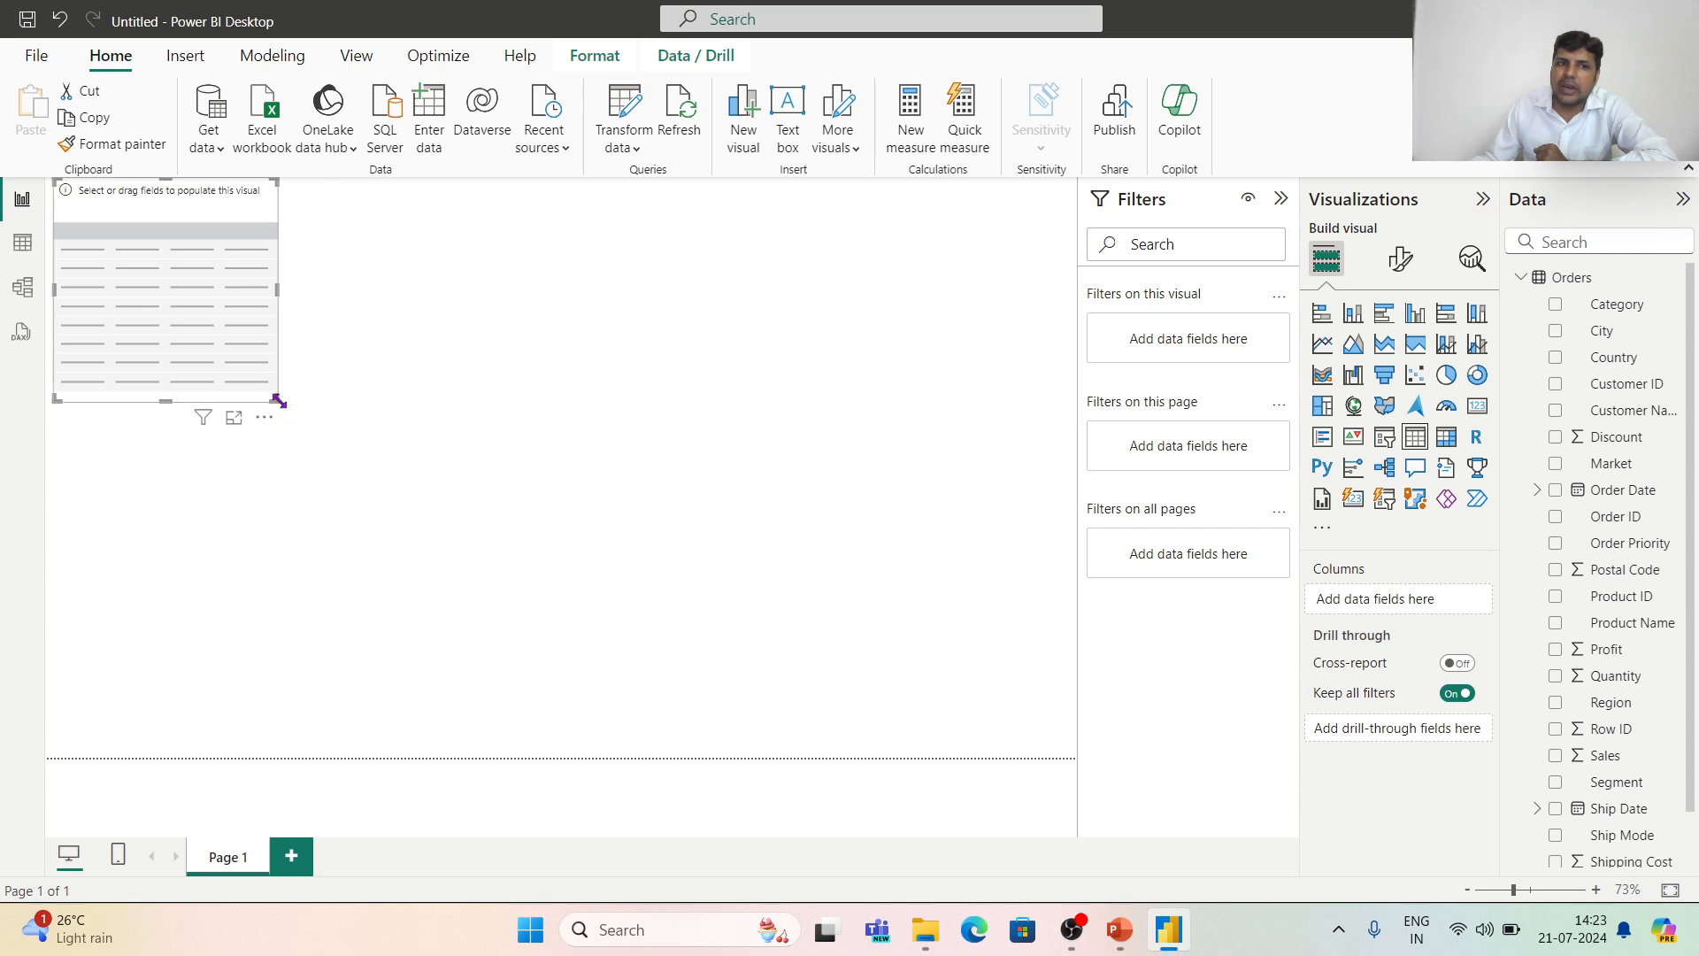
drag(278, 401, 736, 672)
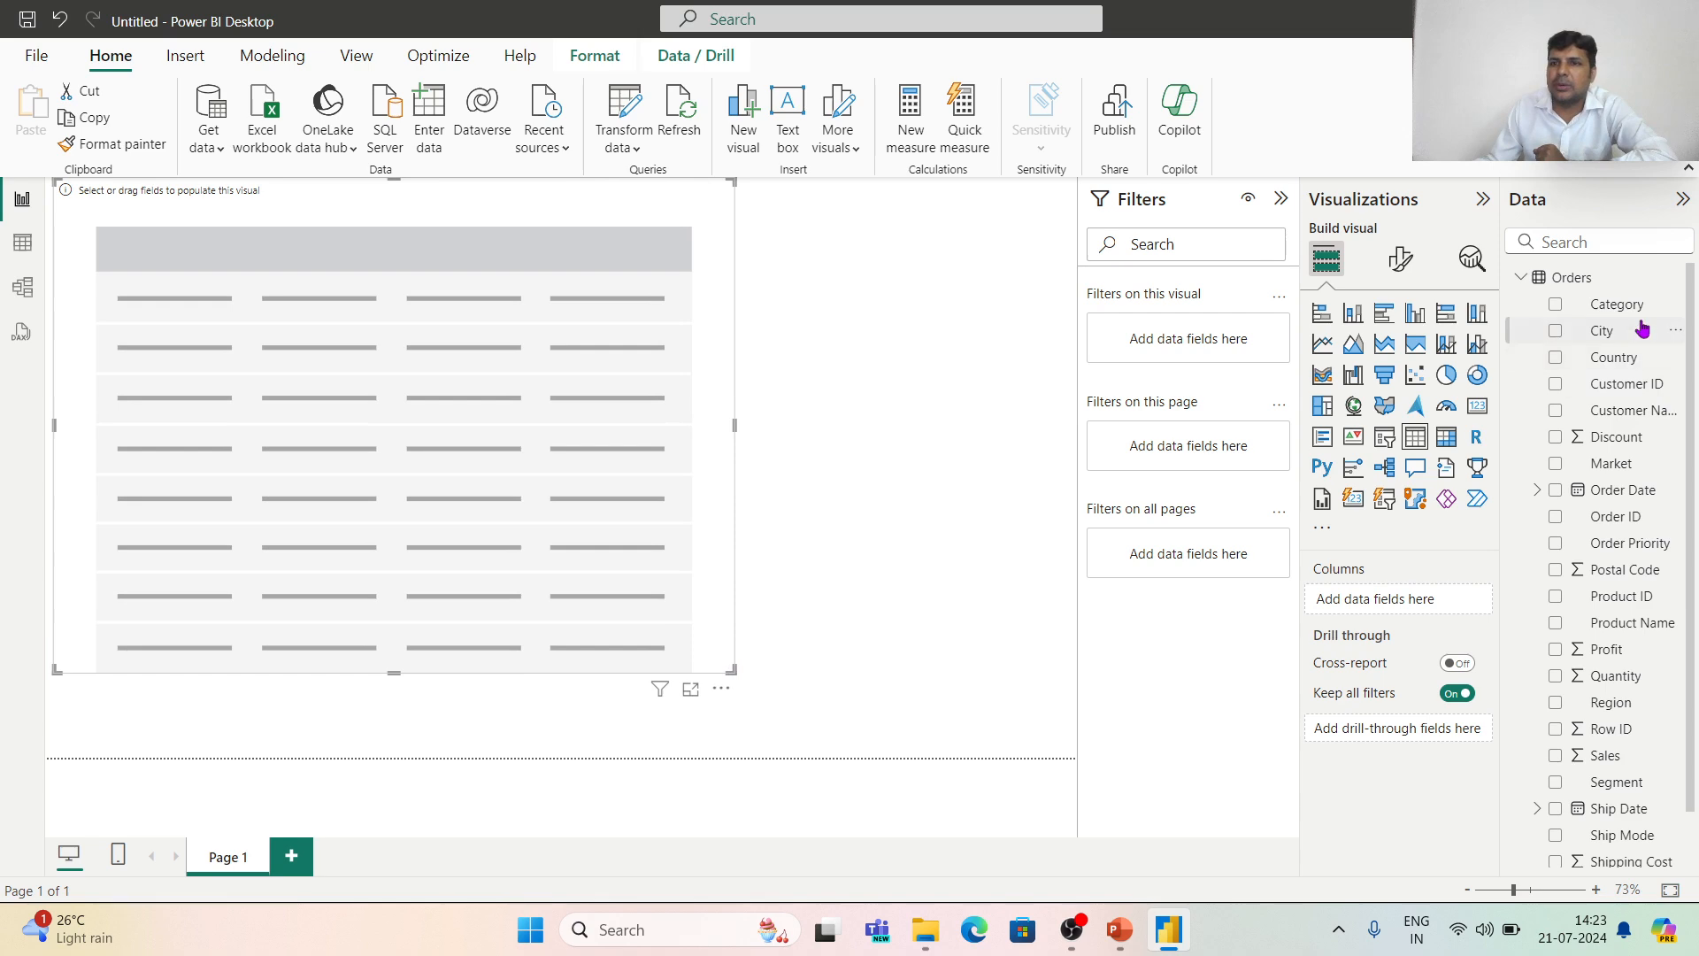
Add Category, Market and Sales as the columns of the table visual.
drag(1620, 305, 1431, 592)
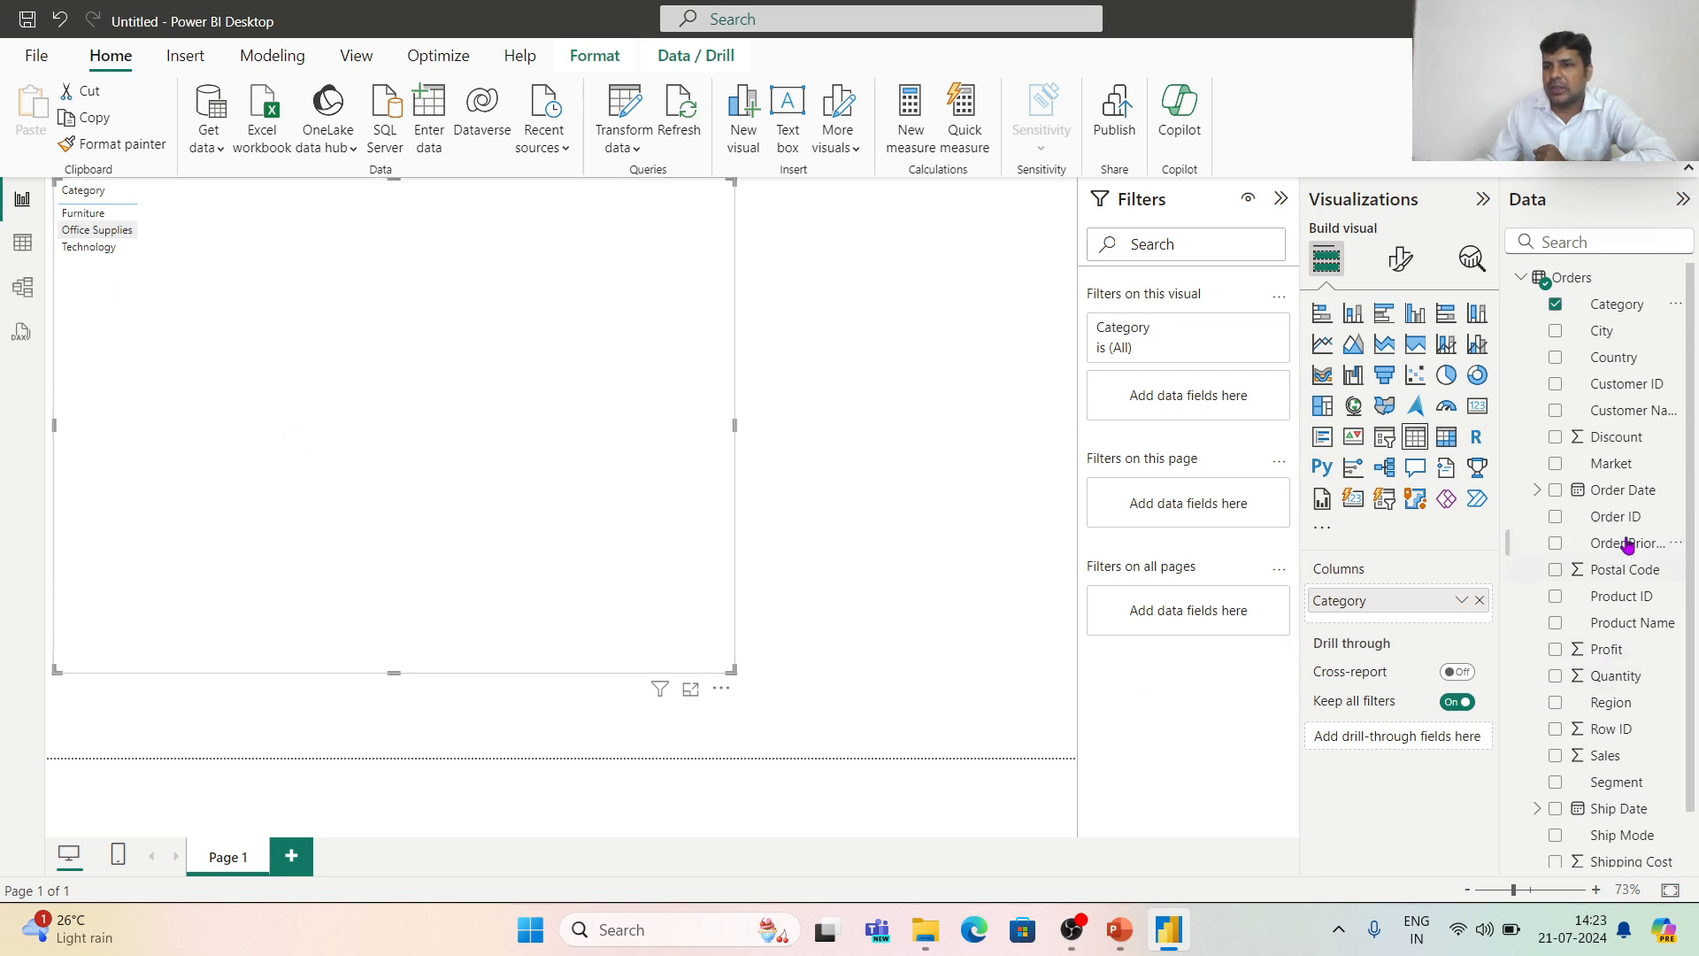
drag(1613, 476, 1400, 628)
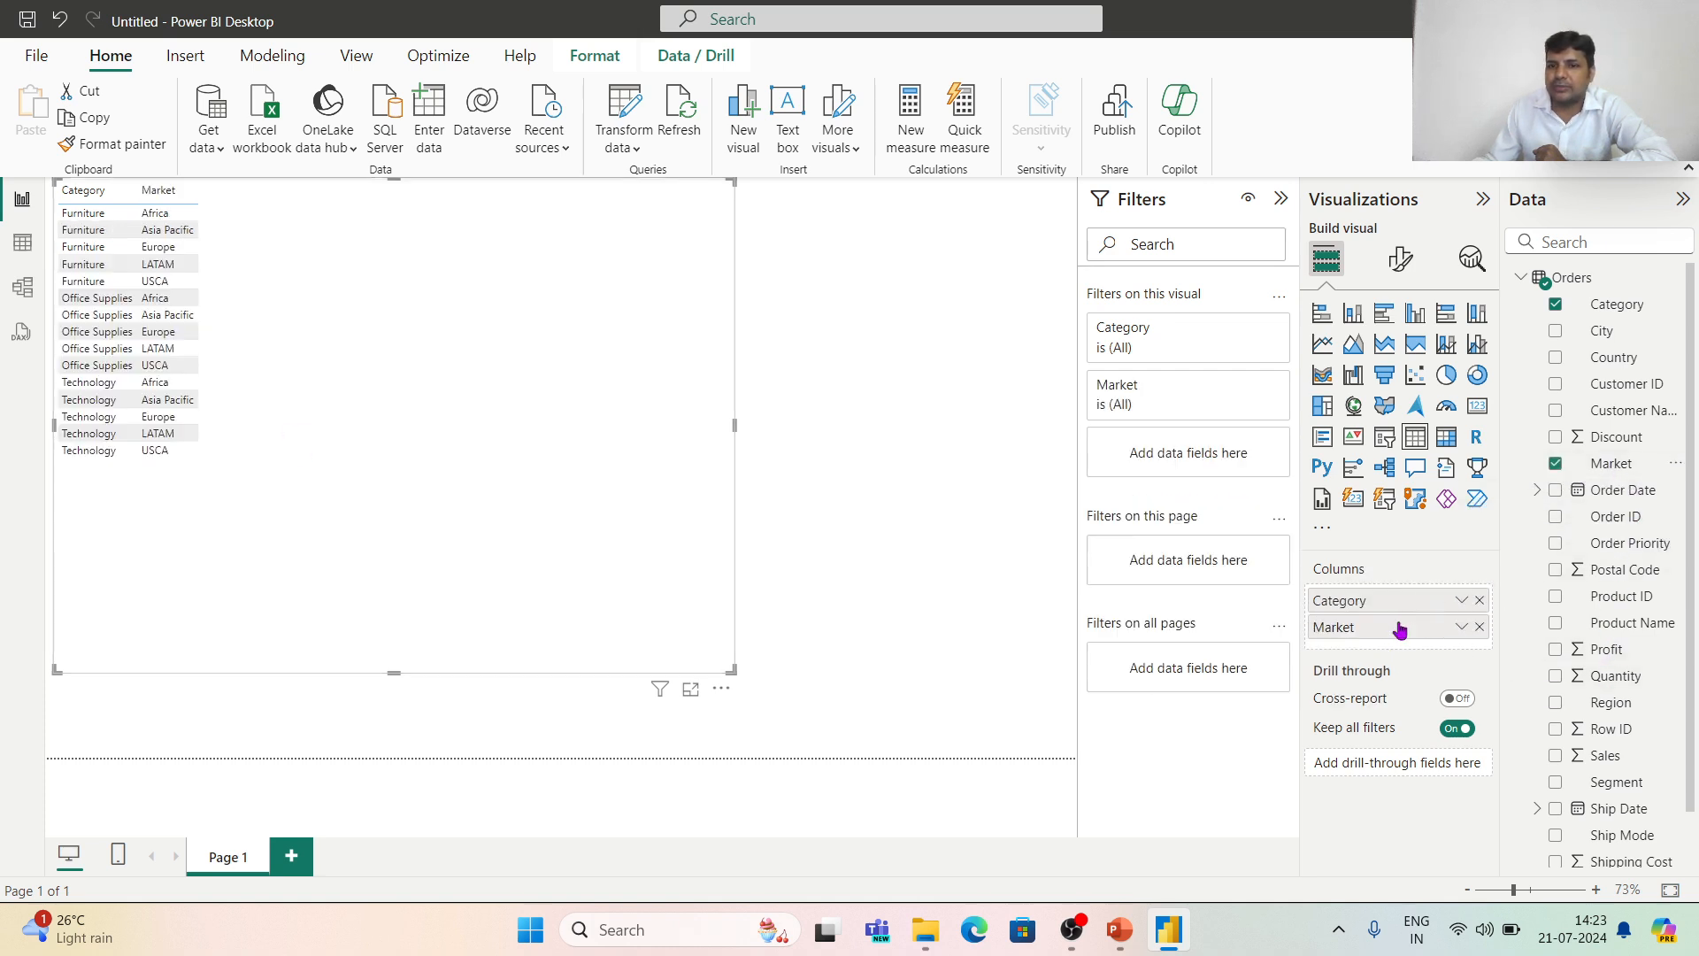
drag(1618, 761, 1385, 655)
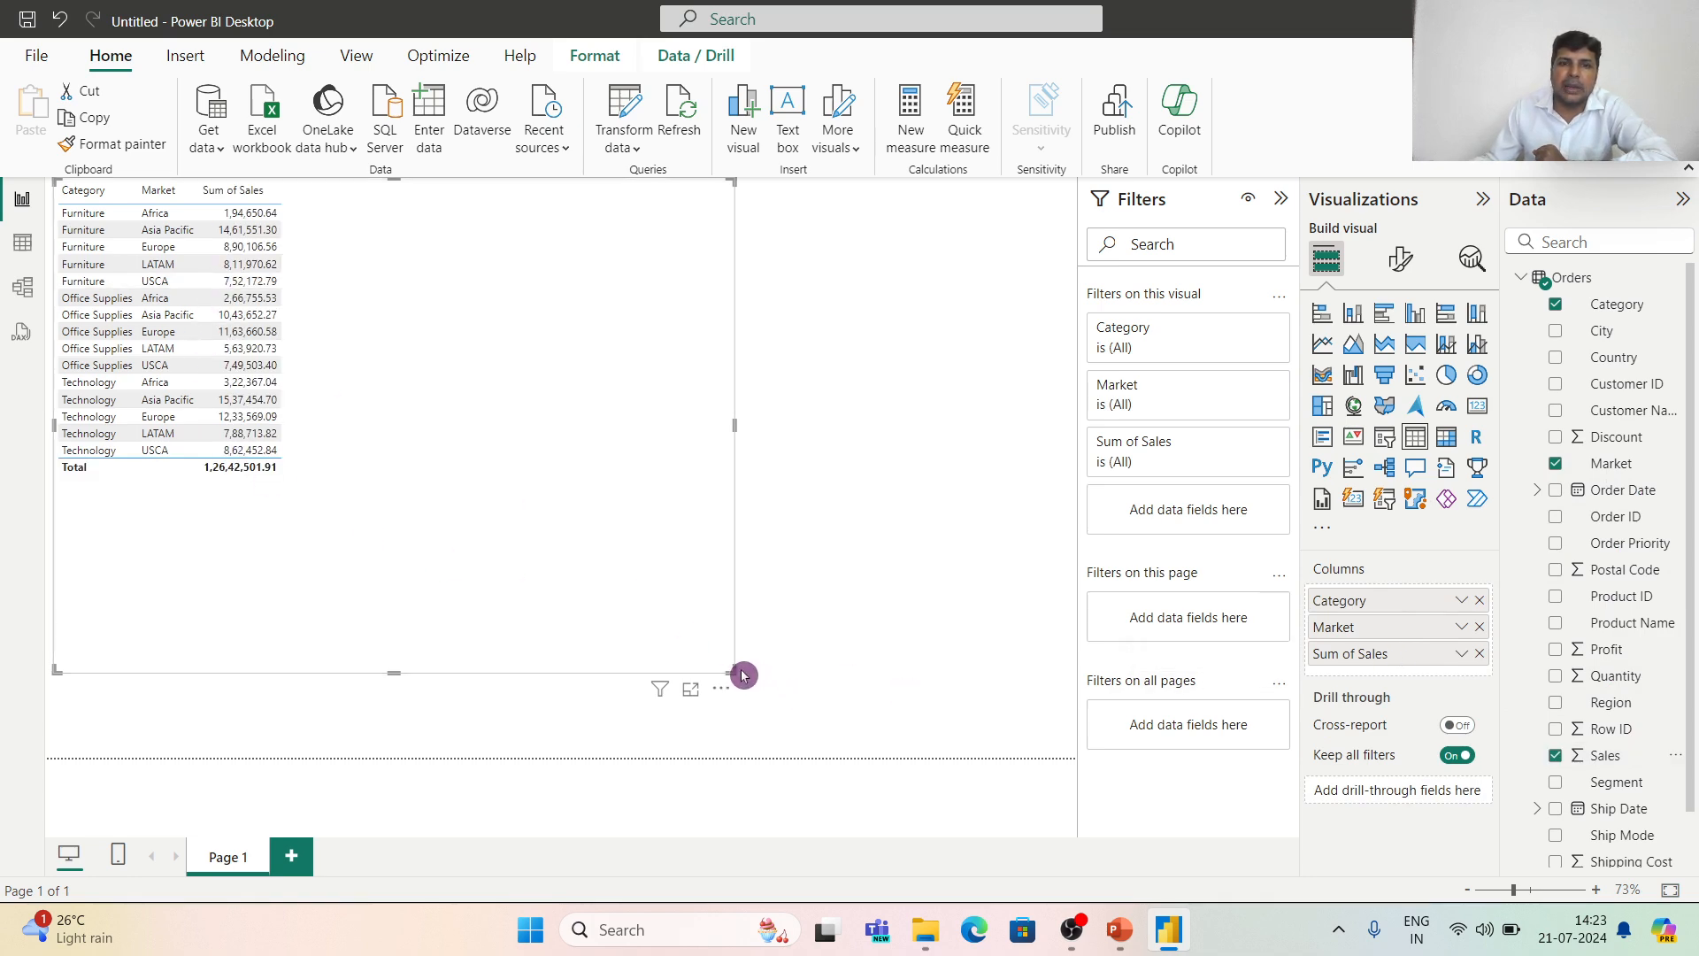
Examine the sales by category and market table in focus mode and return to the report.
click(689, 691)
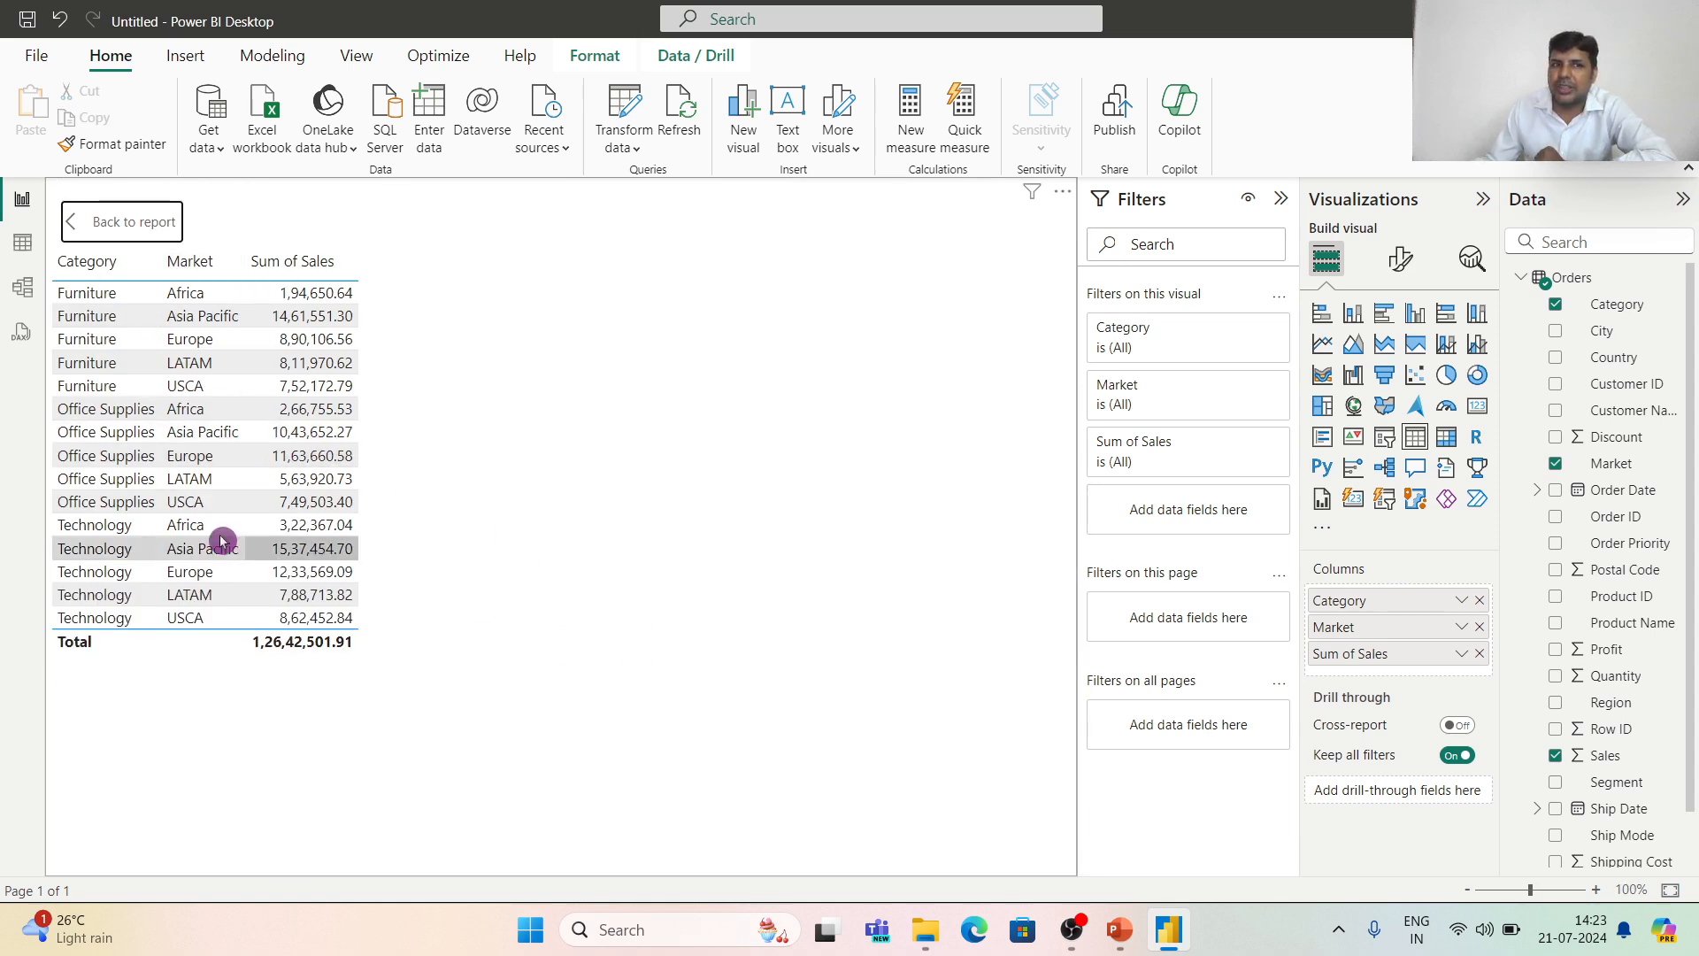
click(91, 276)
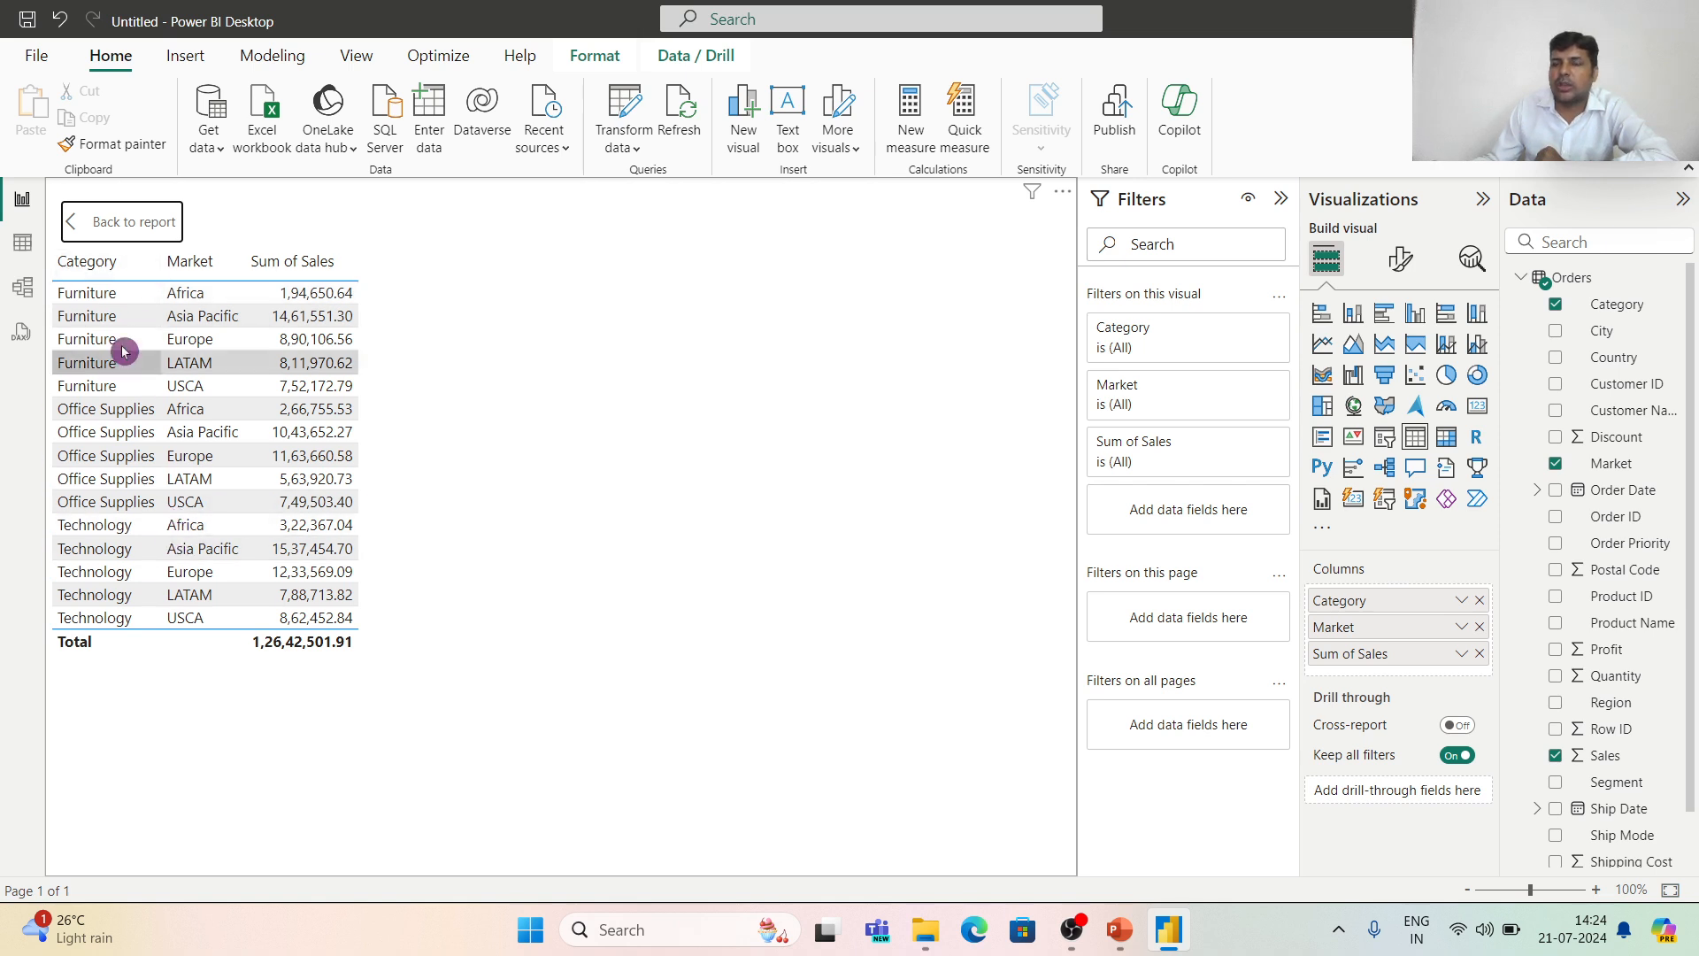
ctrl+click(71, 224)
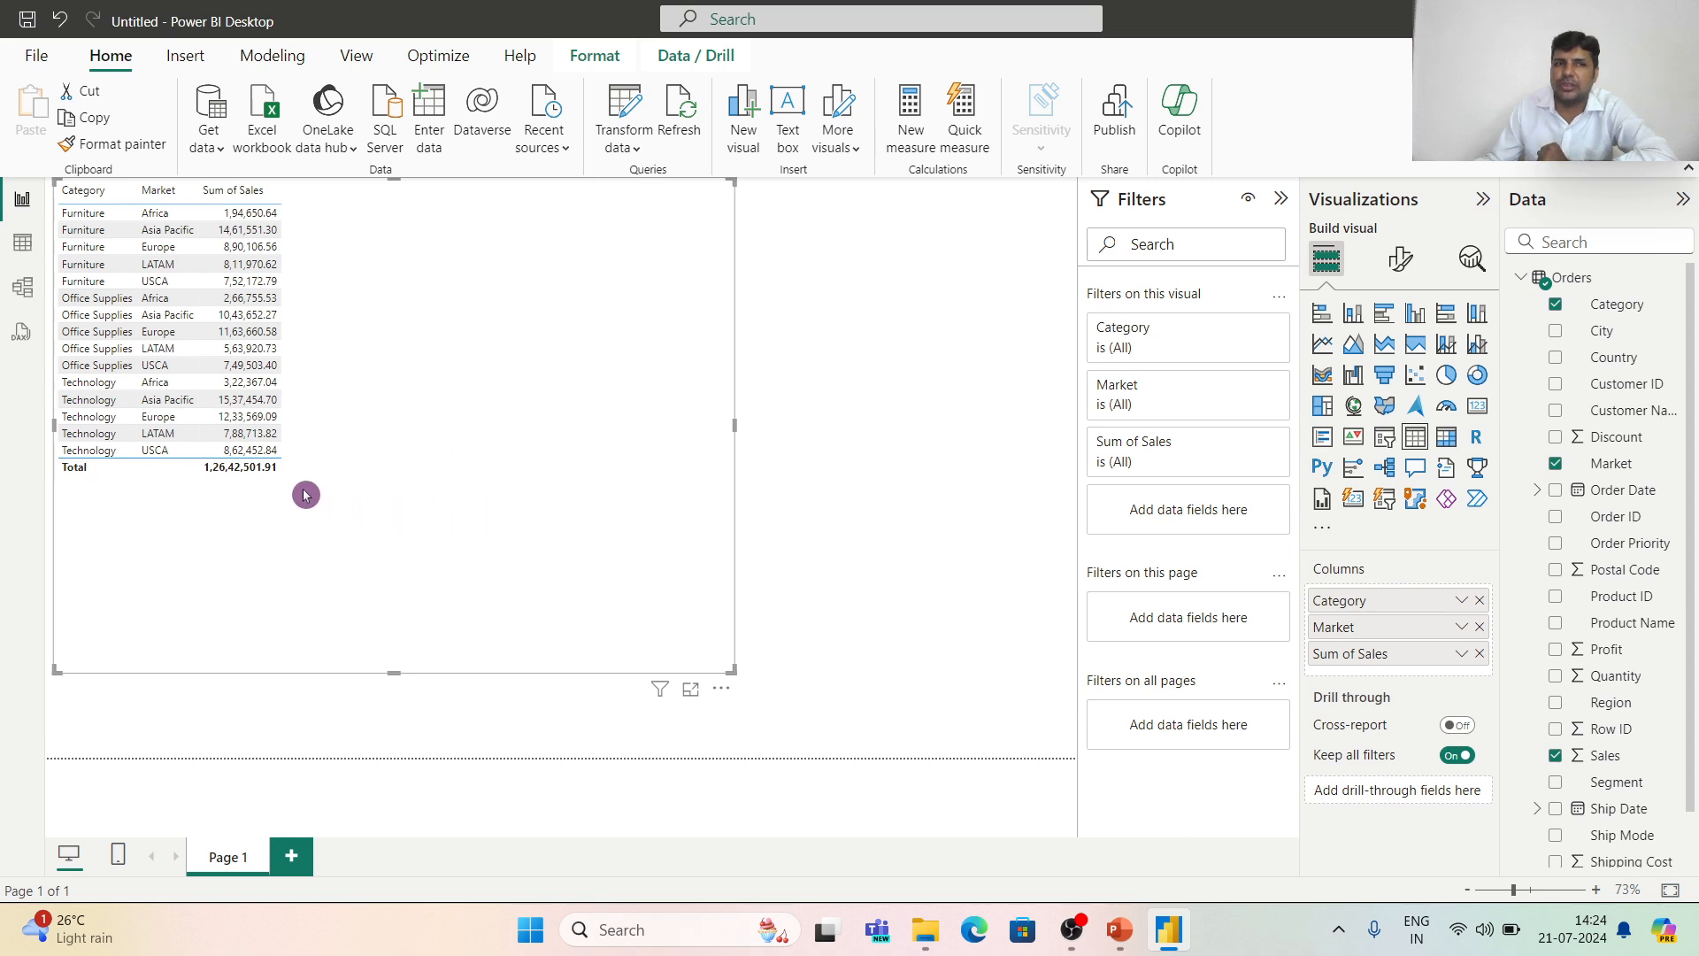
Convert the table to a matrix, examine it in focus mode, and convert it back to a table.
click(1445, 443)
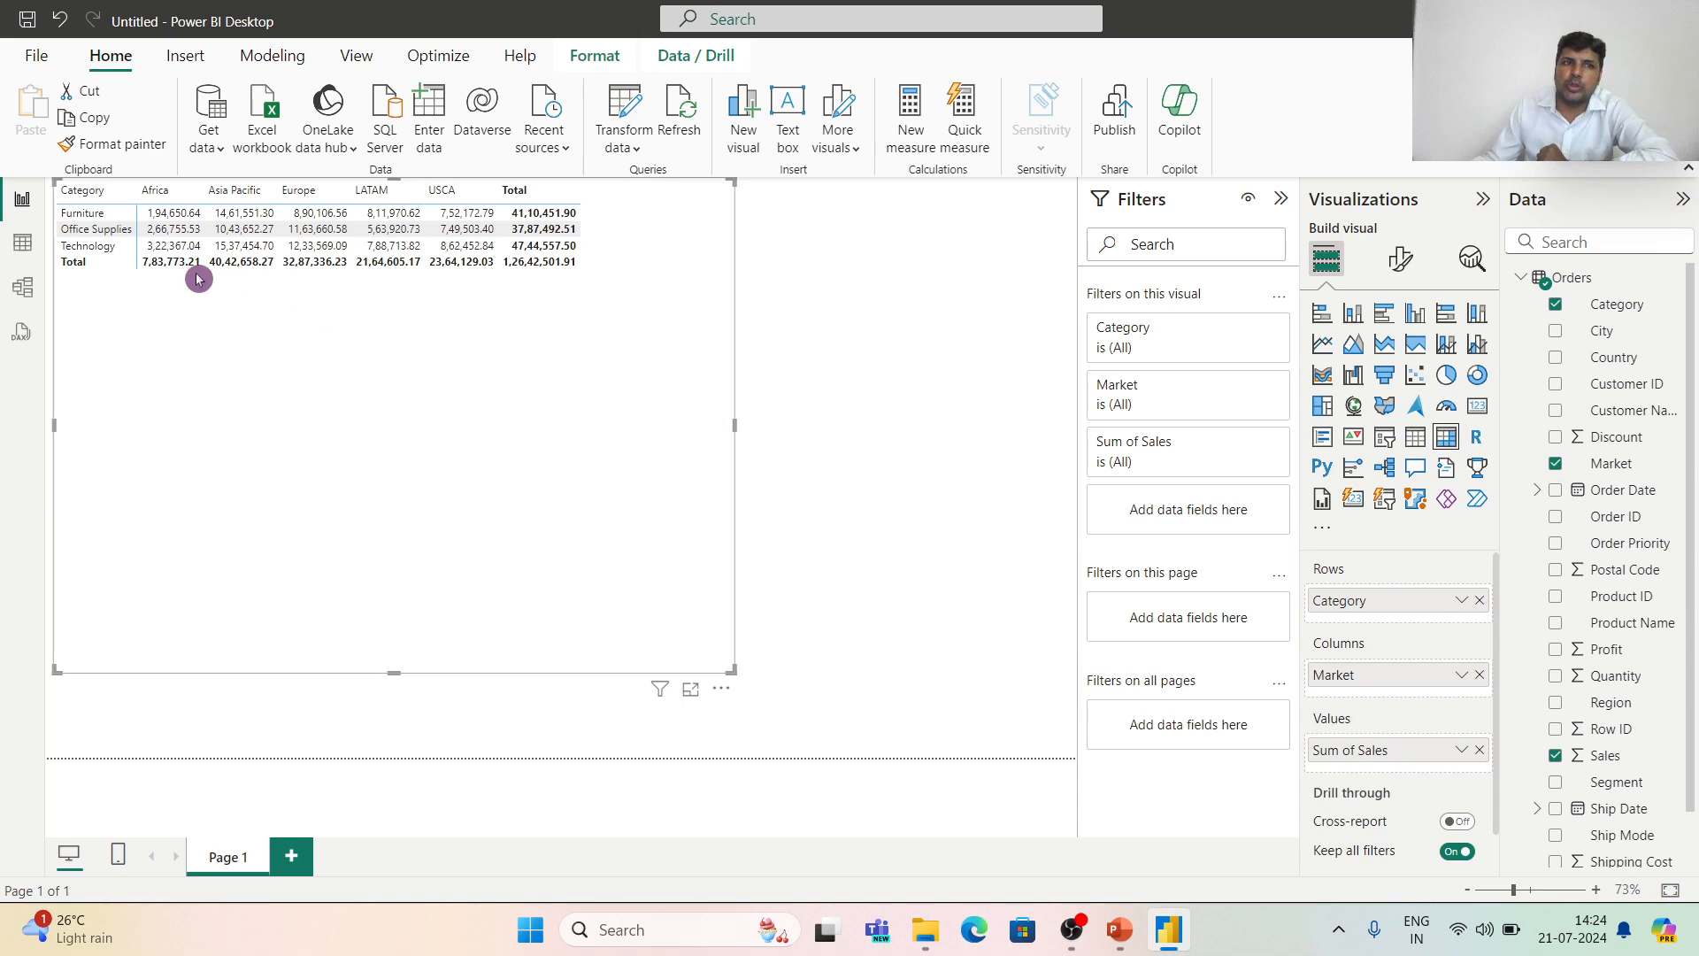
click(691, 689)
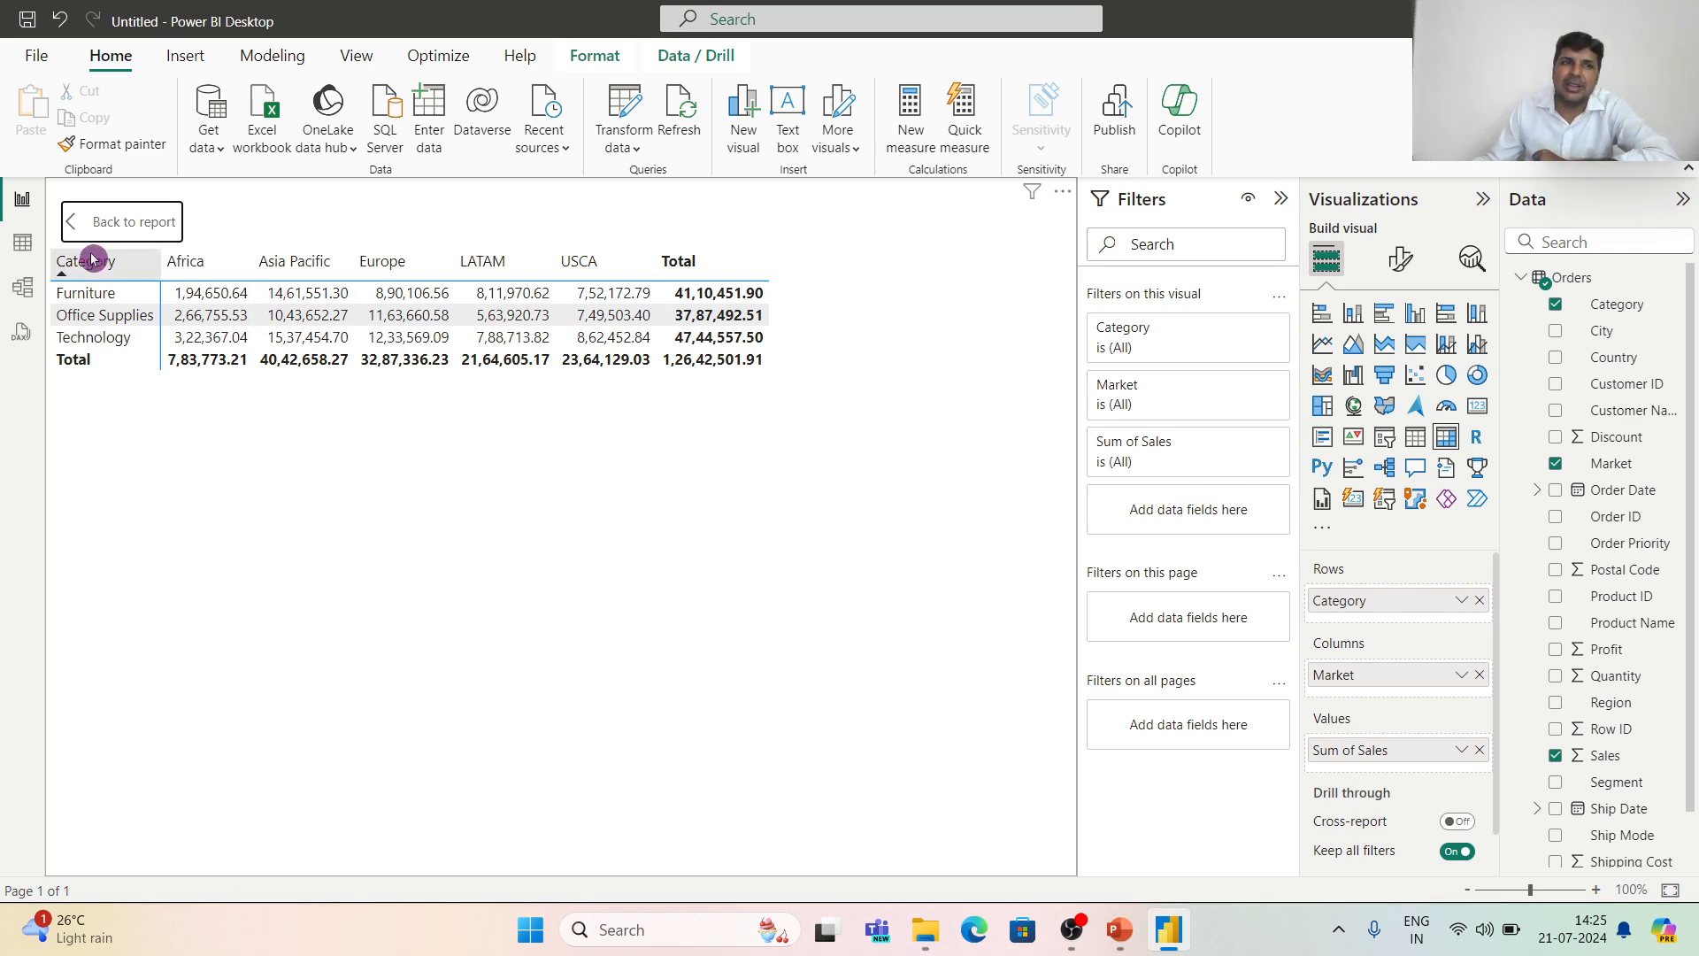
click(70, 222)
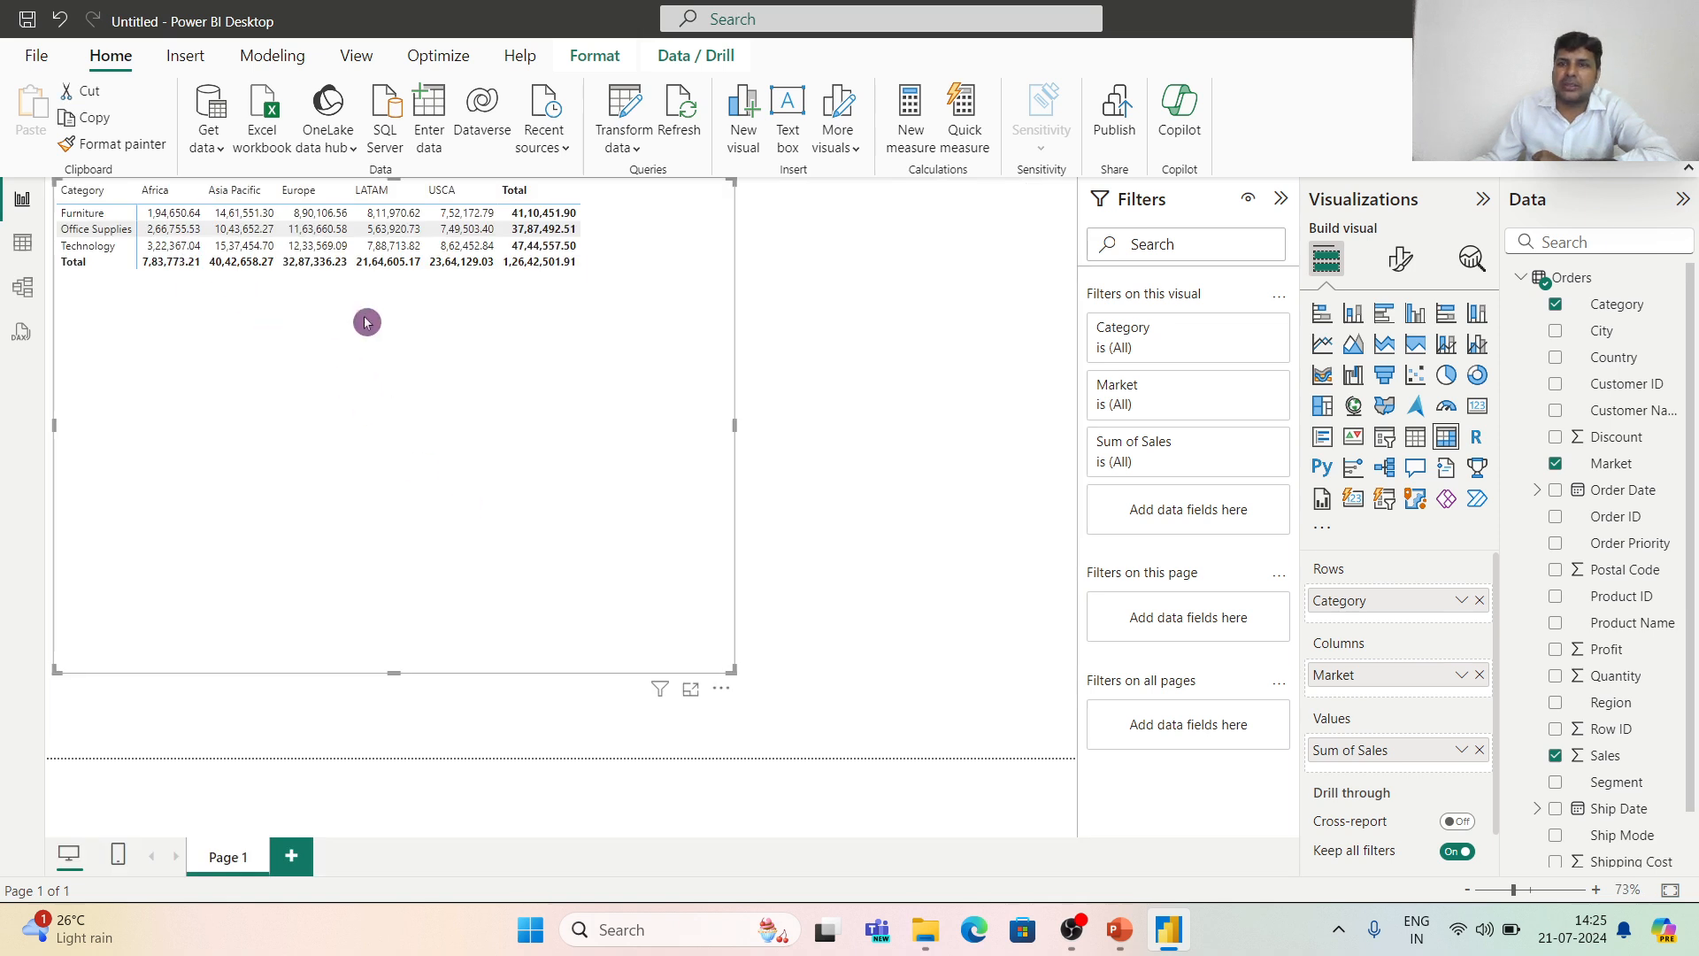
click(1415, 439)
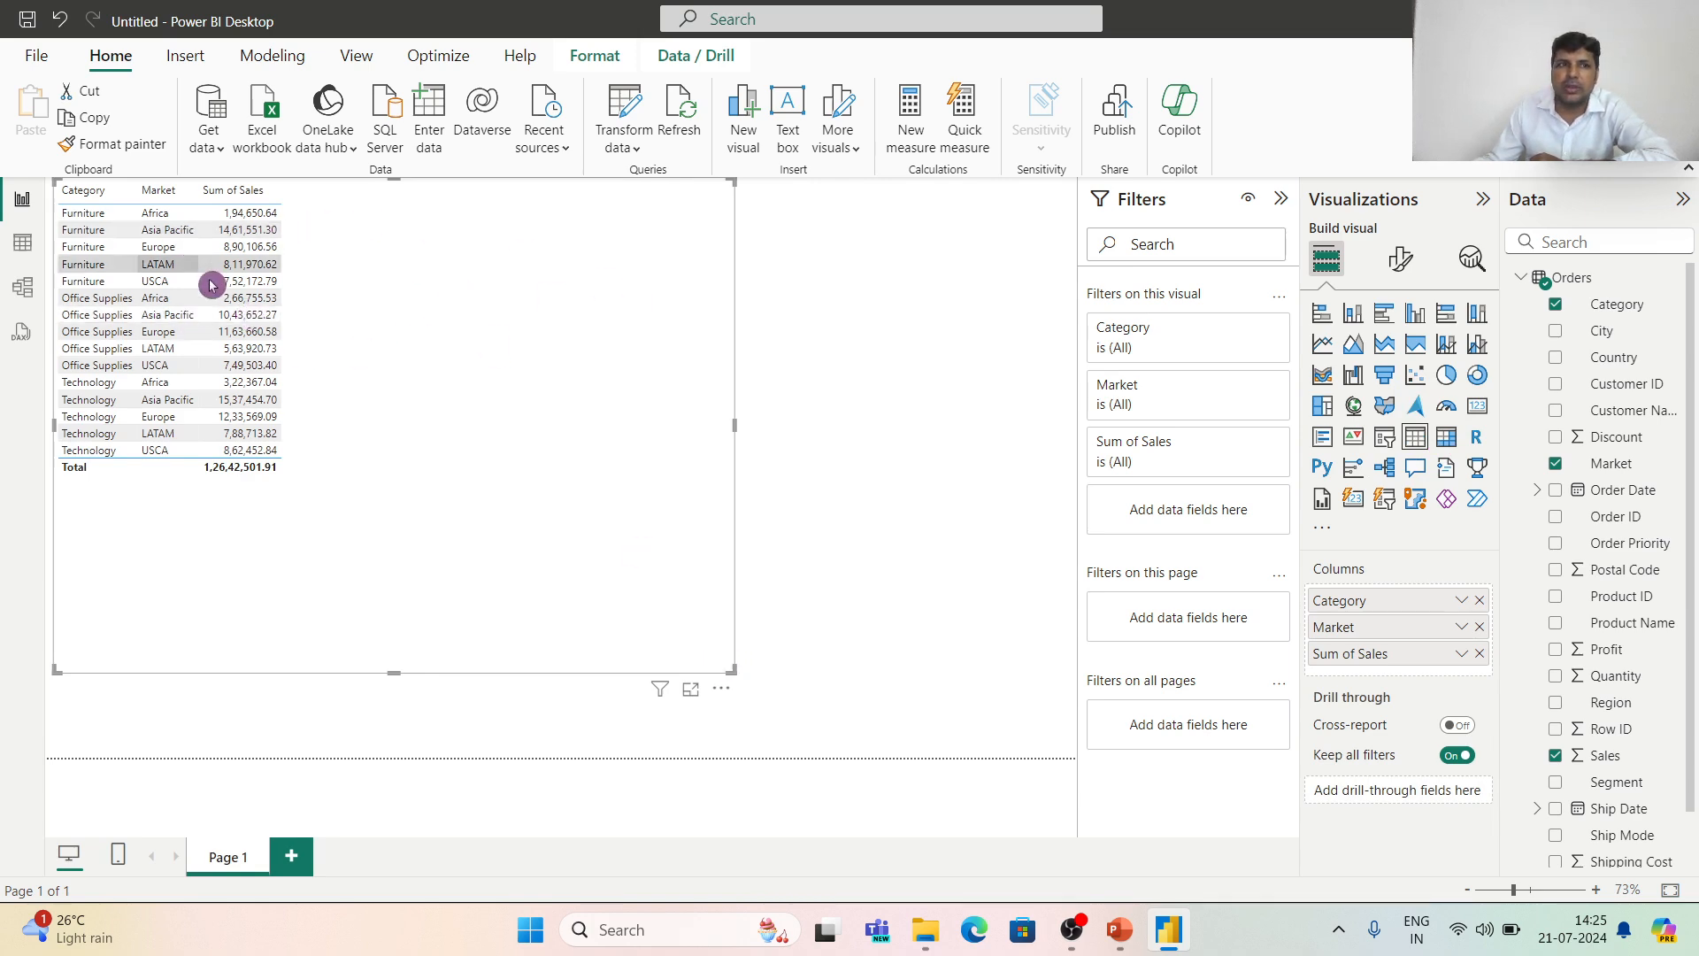
Shrink the table visual and place it at the lower left of the report page, leaving free space above it.
drag(735, 672, 619, 556)
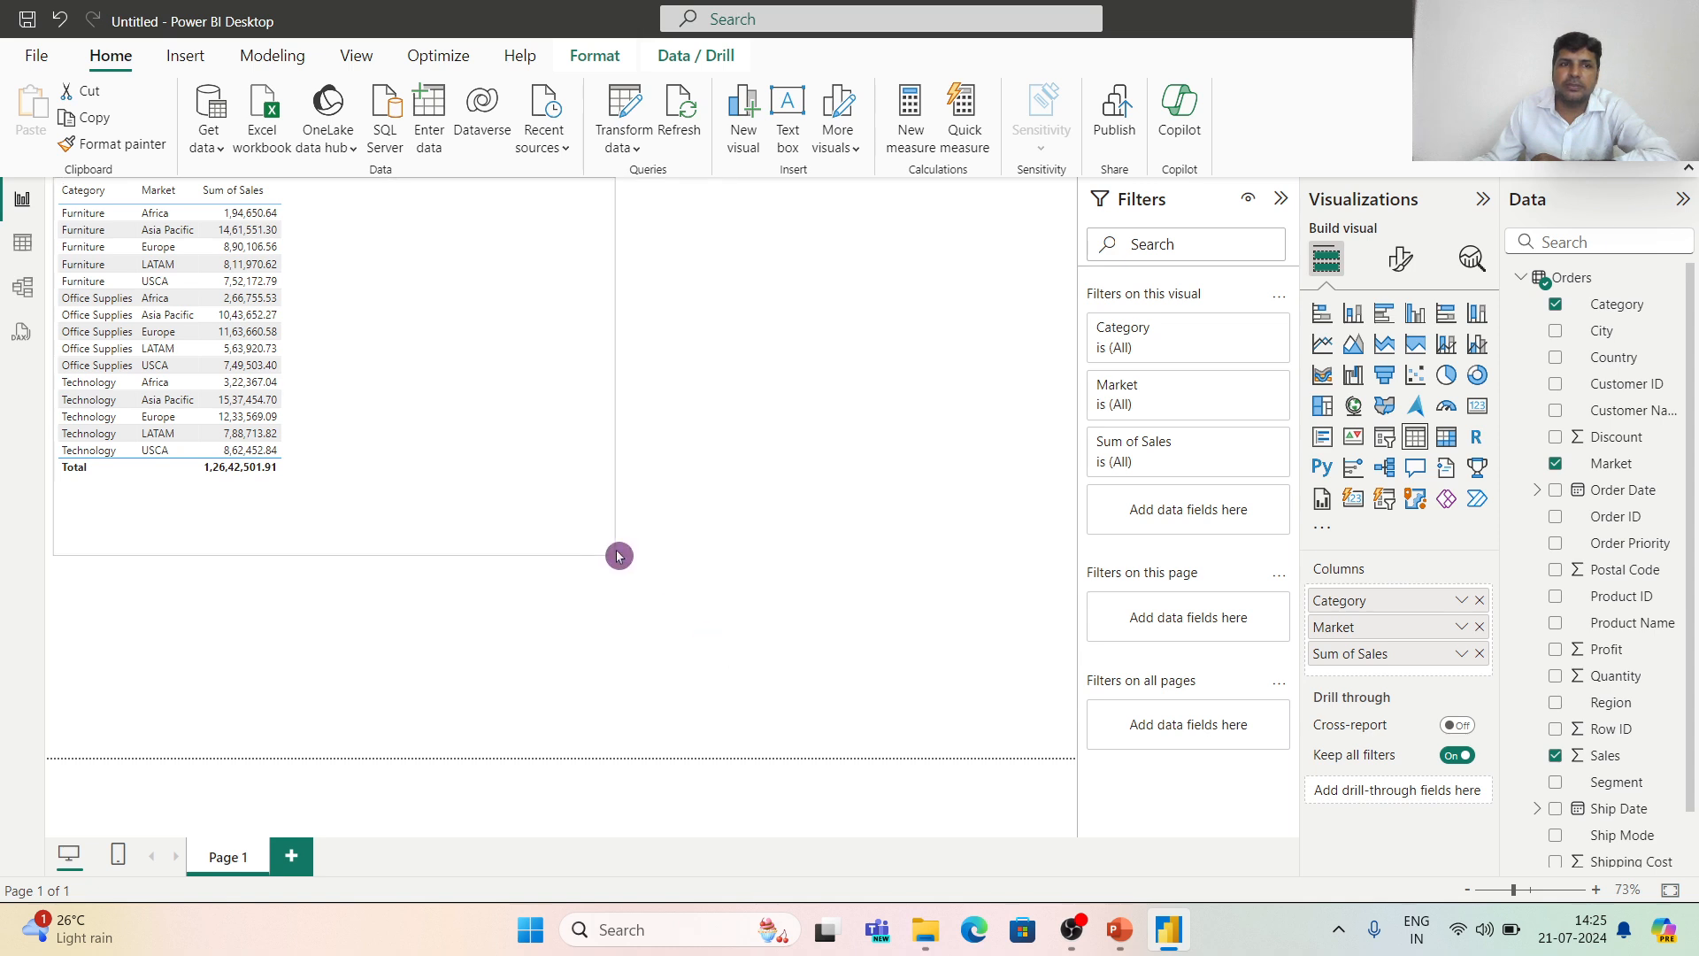
click(321, 188)
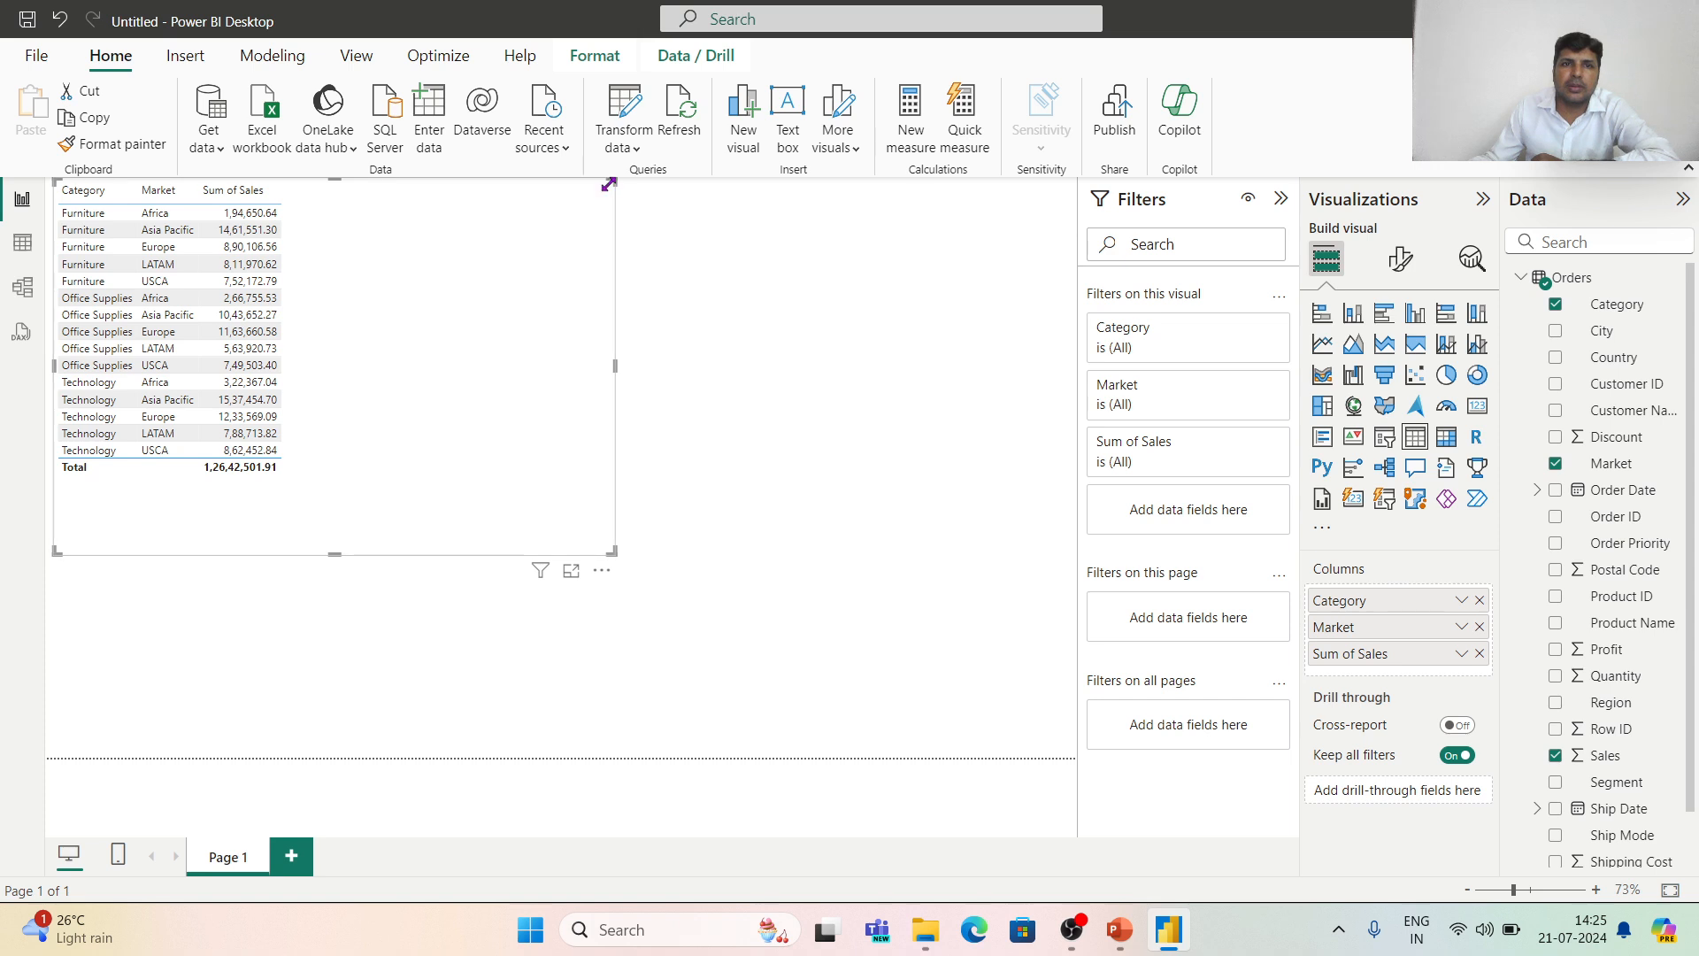
drag(609, 182, 541, 256)
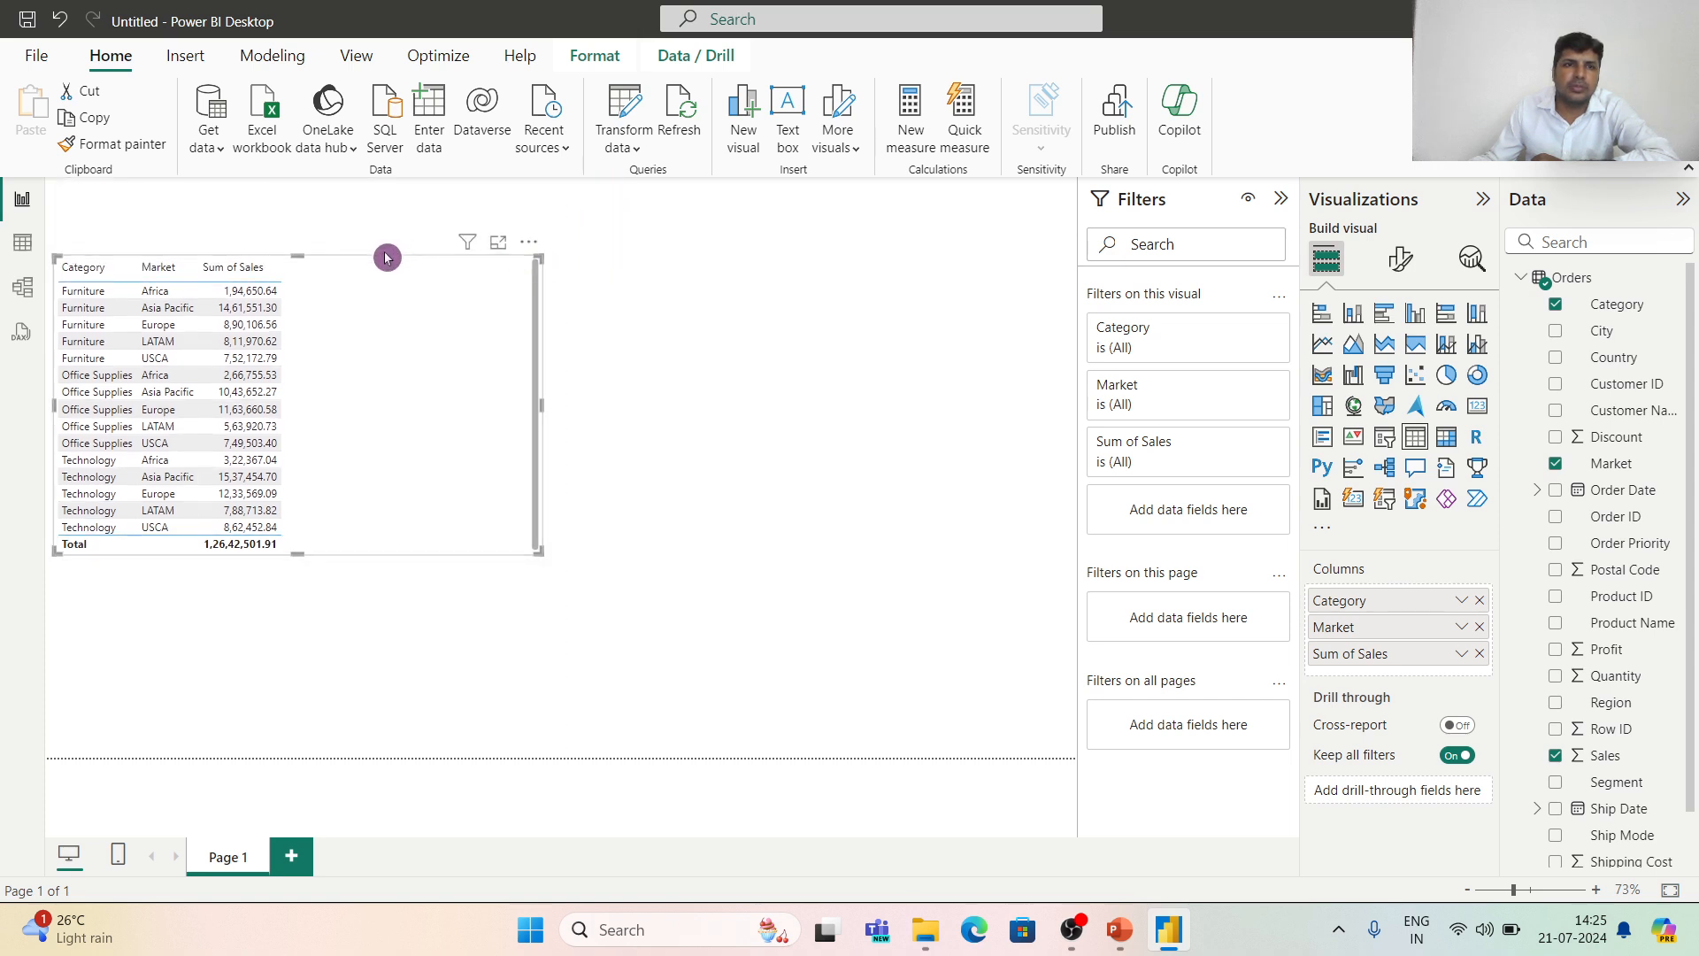
drag(383, 261, 387, 463)
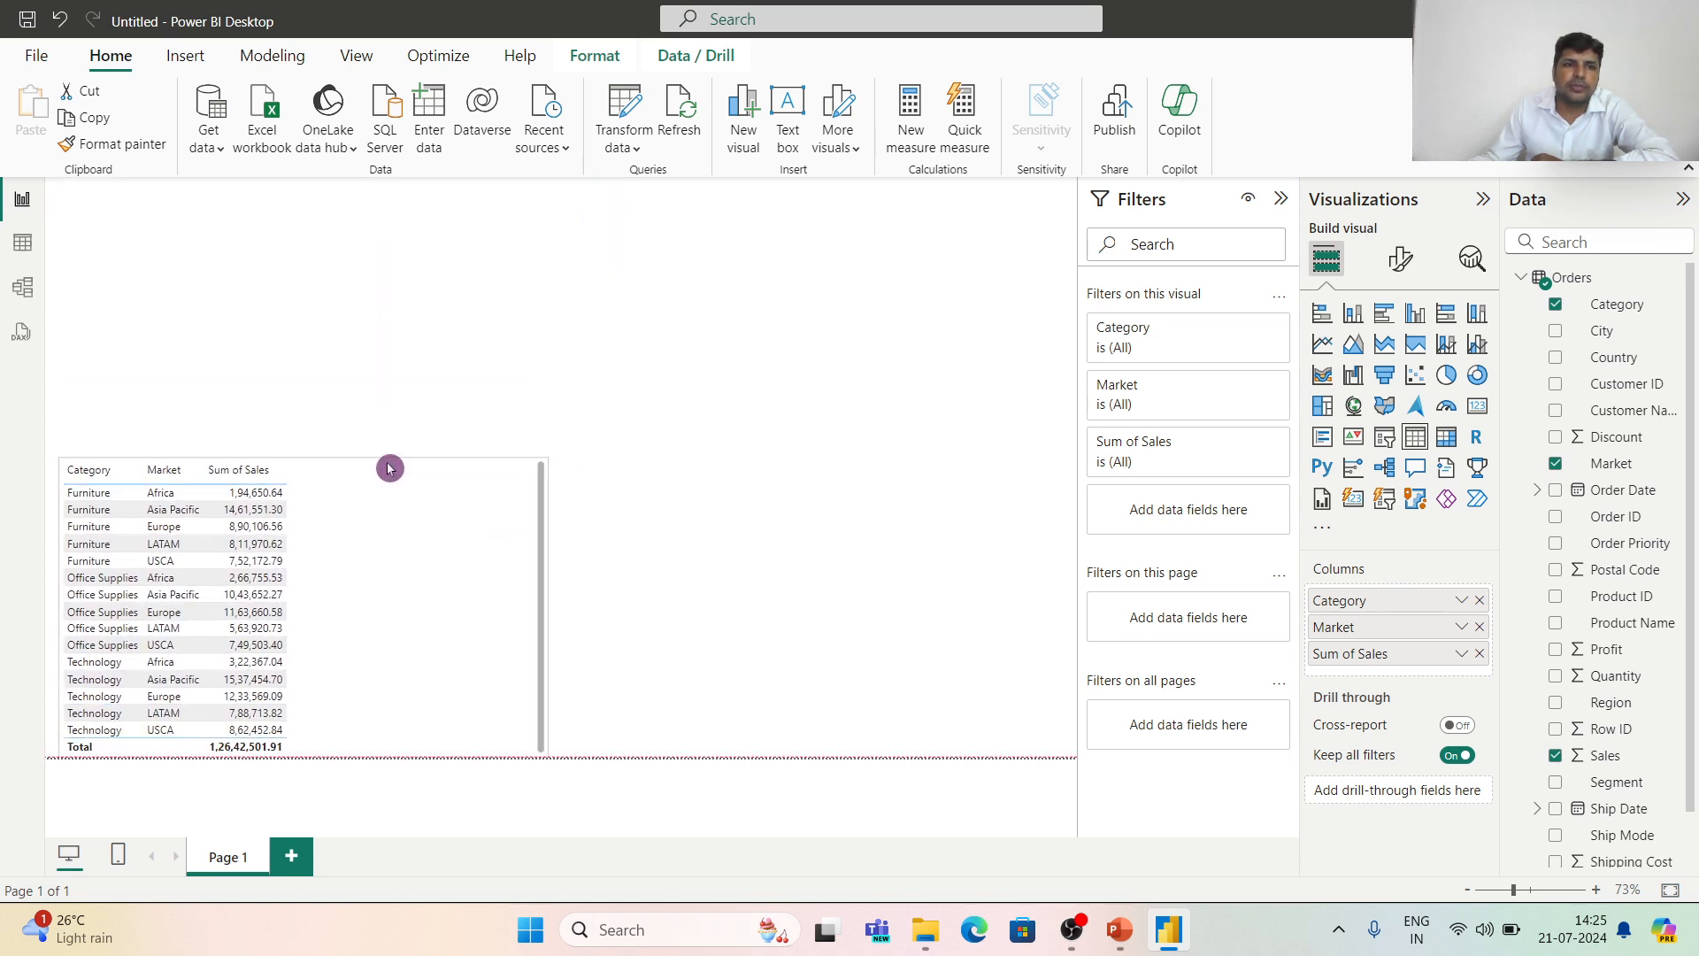
drag(543, 752, 485, 755)
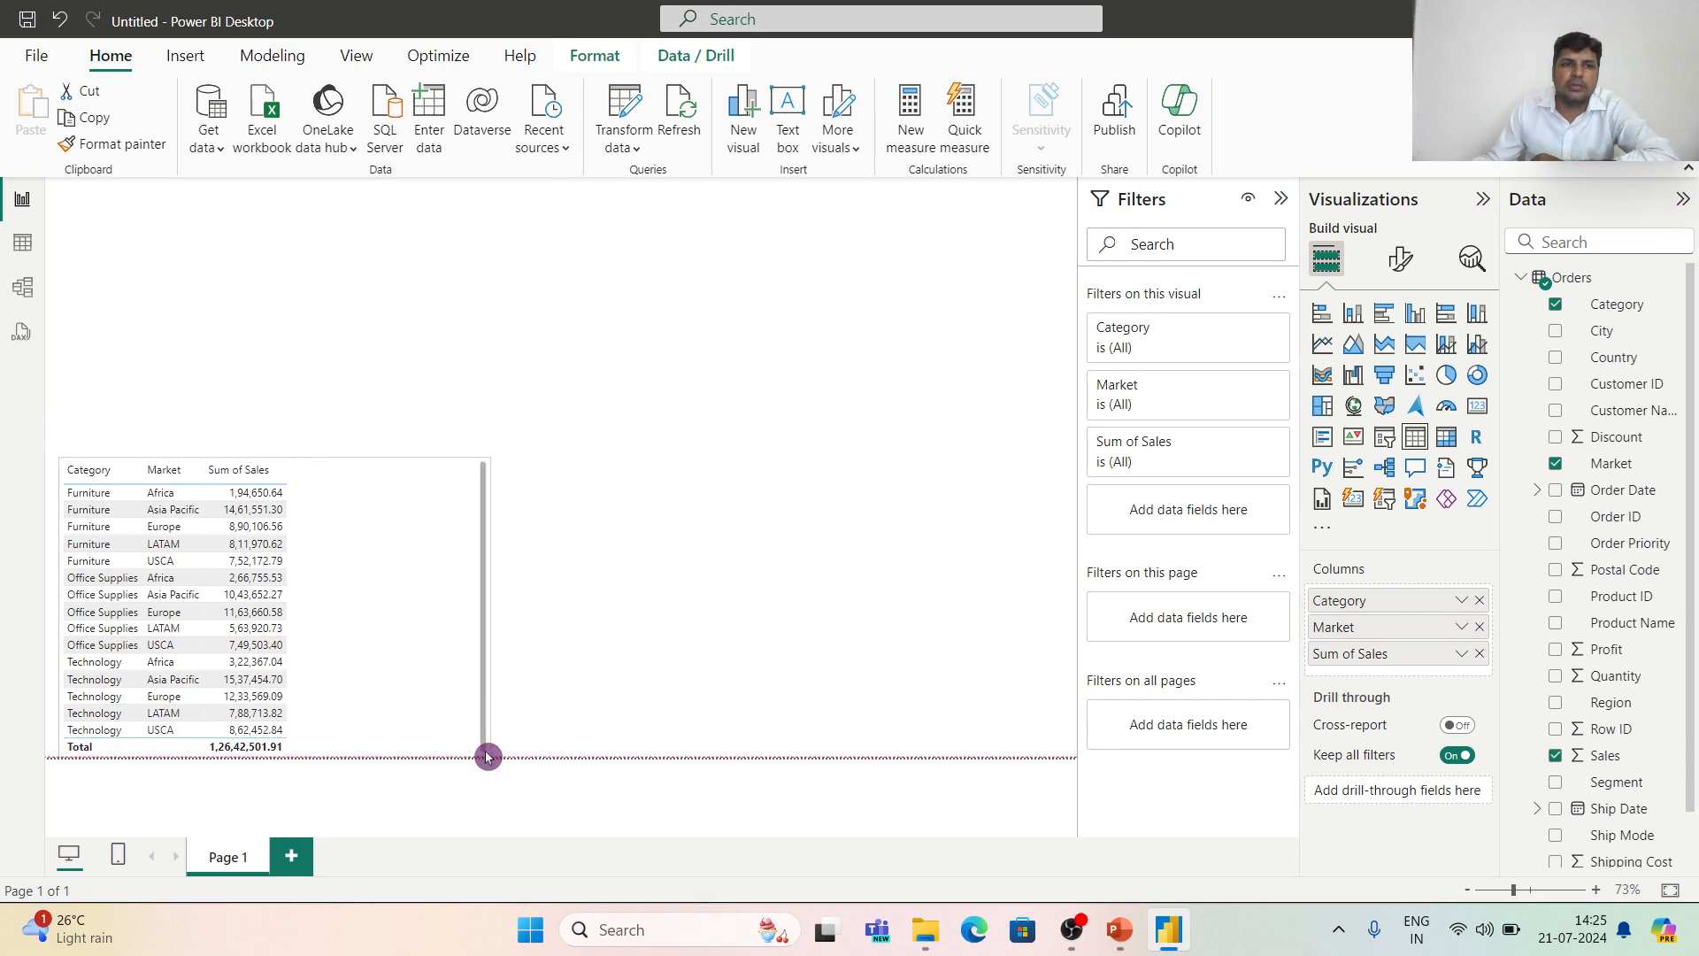
drag(489, 458, 480, 390)
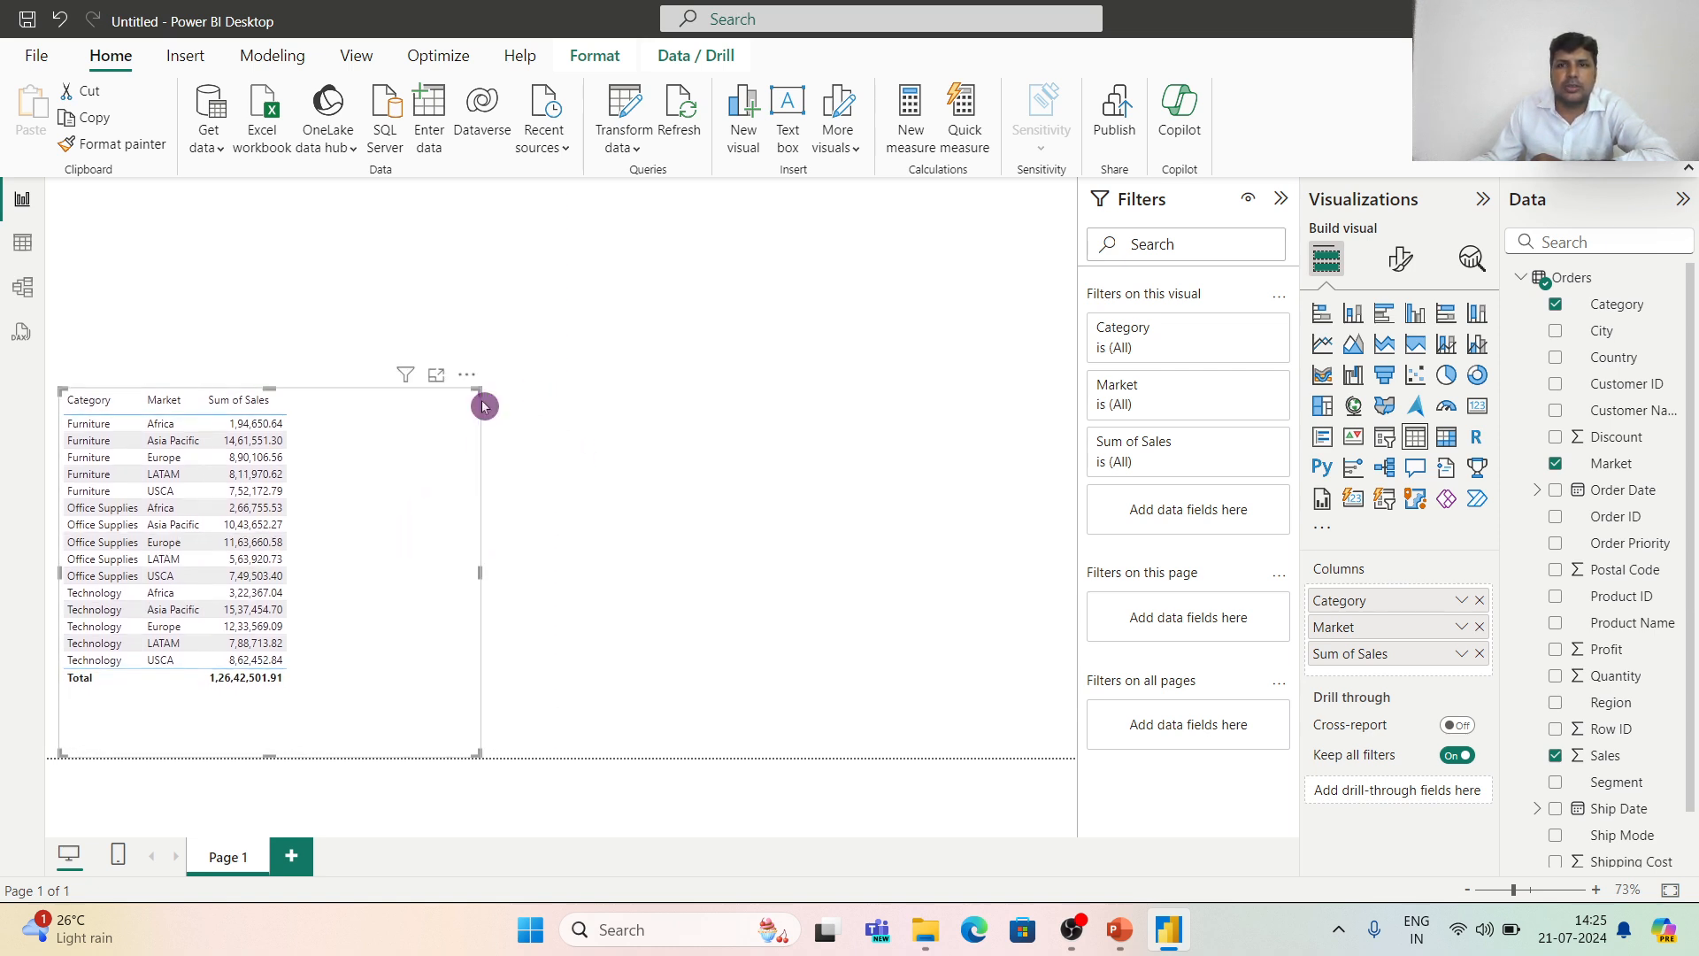
Set the font size of the table's values to 14 and deselect the visual.
click(1400, 262)
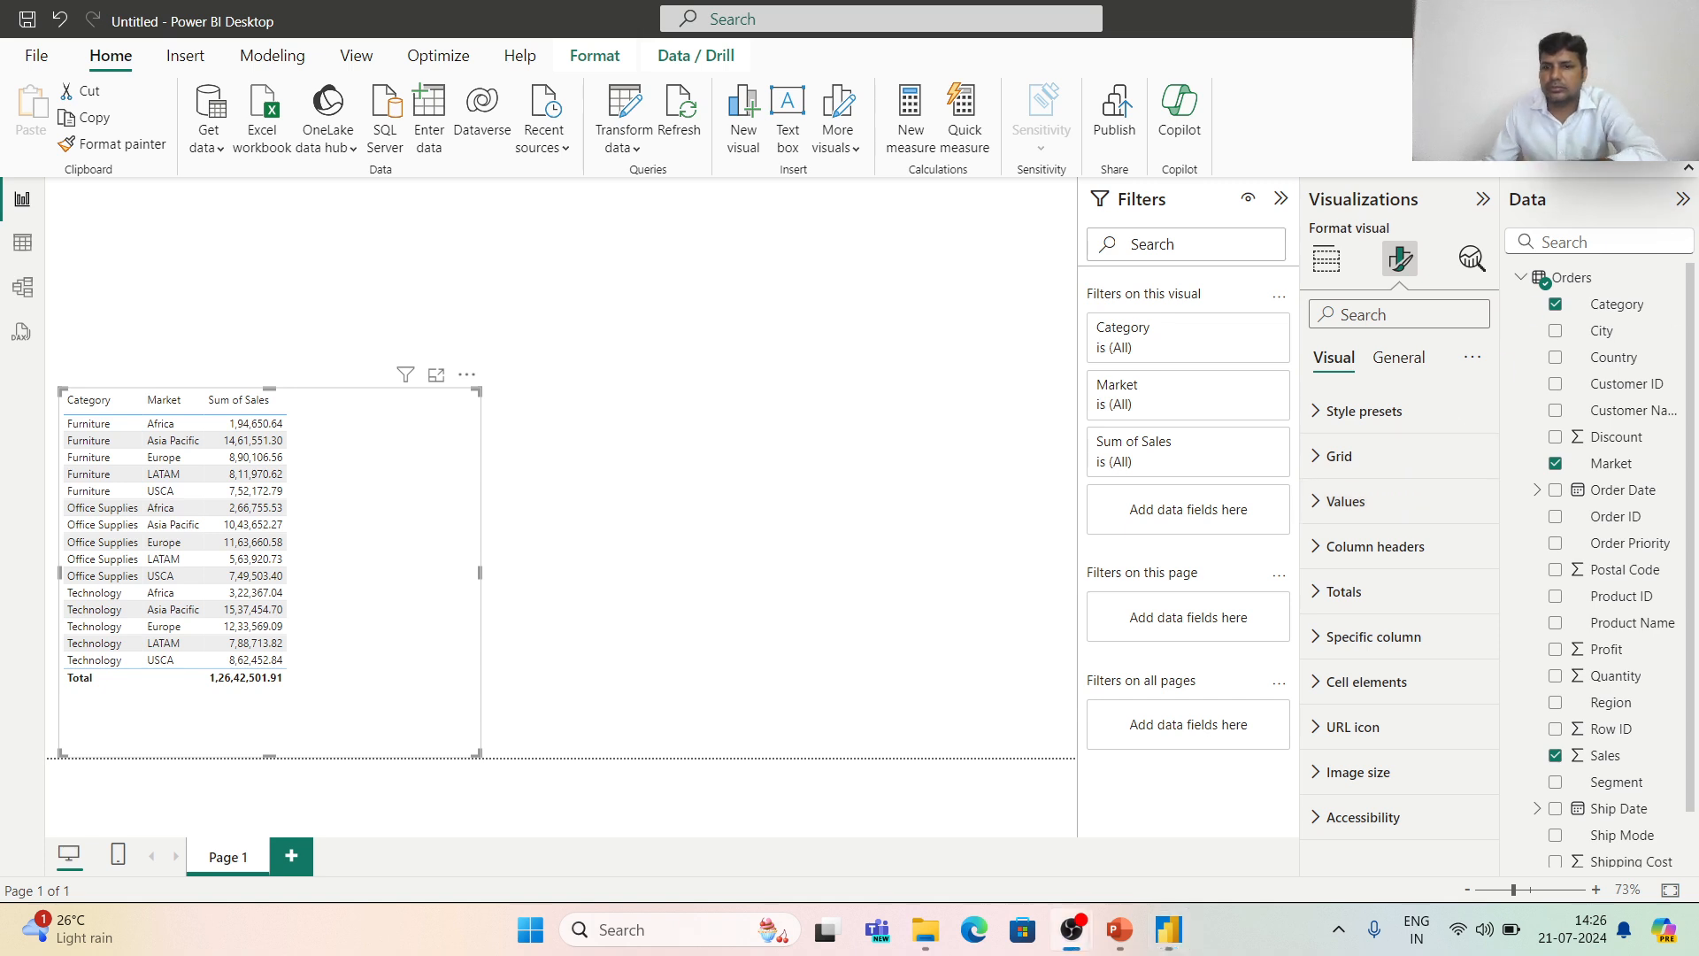
click(1363, 520)
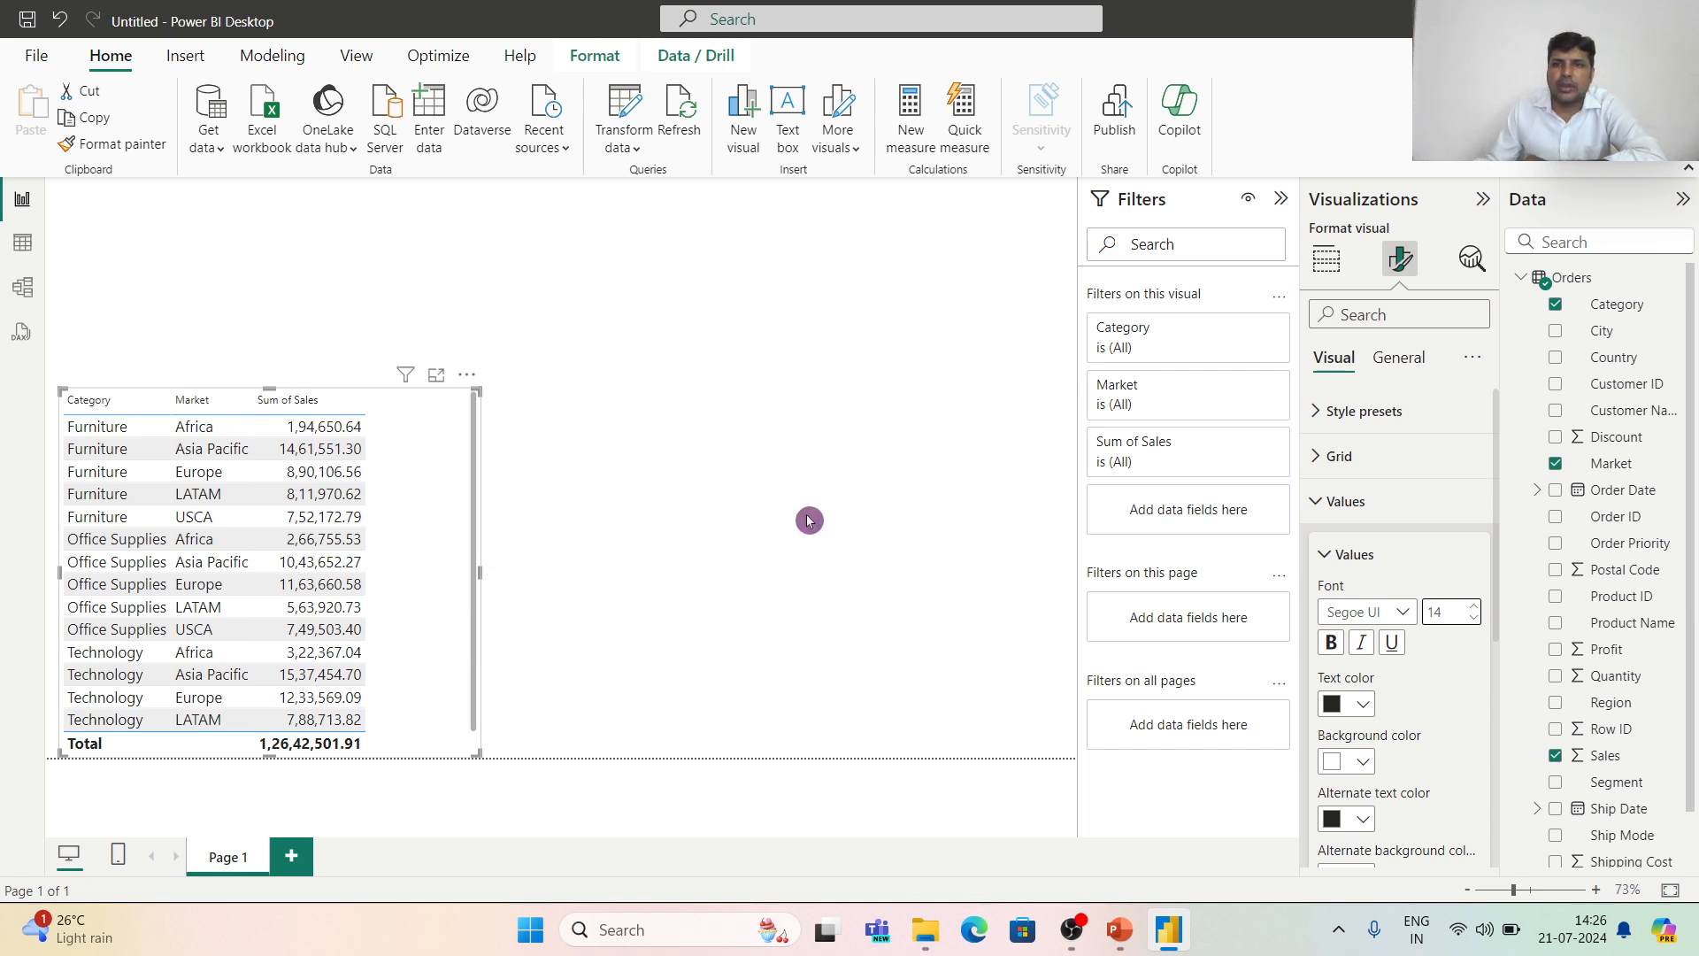
click(879, 475)
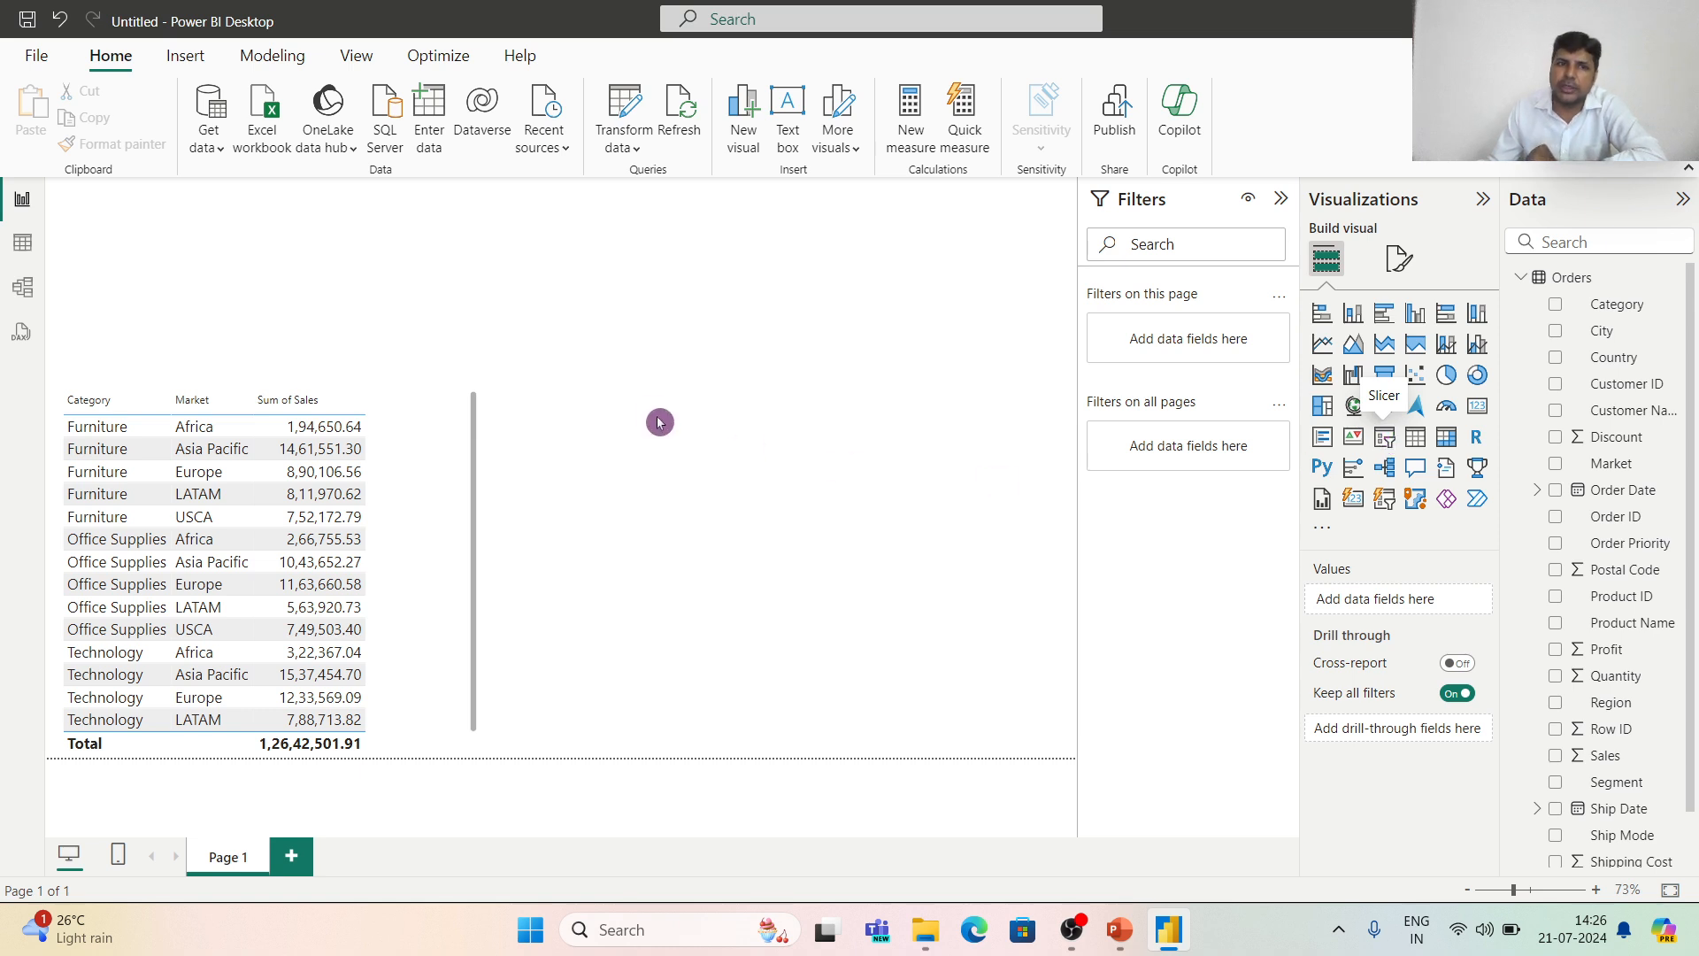
Add a reduced-size slicer on the Category field in the empty area beside the table.
click(1386, 442)
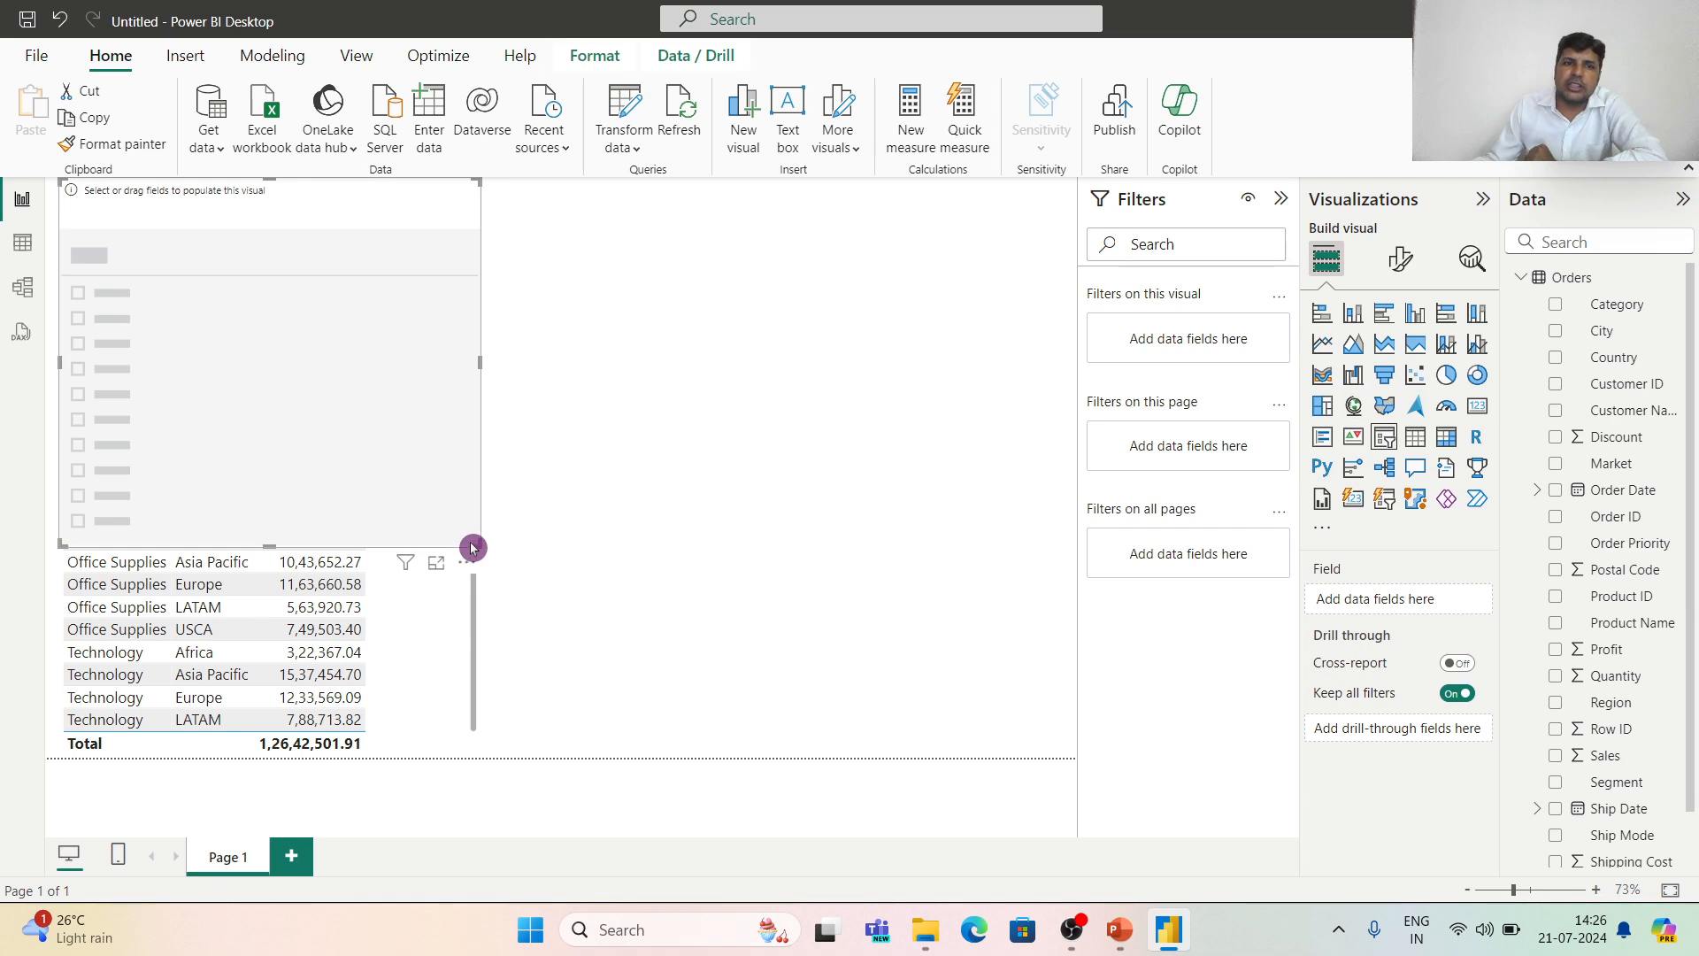
drag(477, 546, 344, 376)
drag(243, 184, 656, 416)
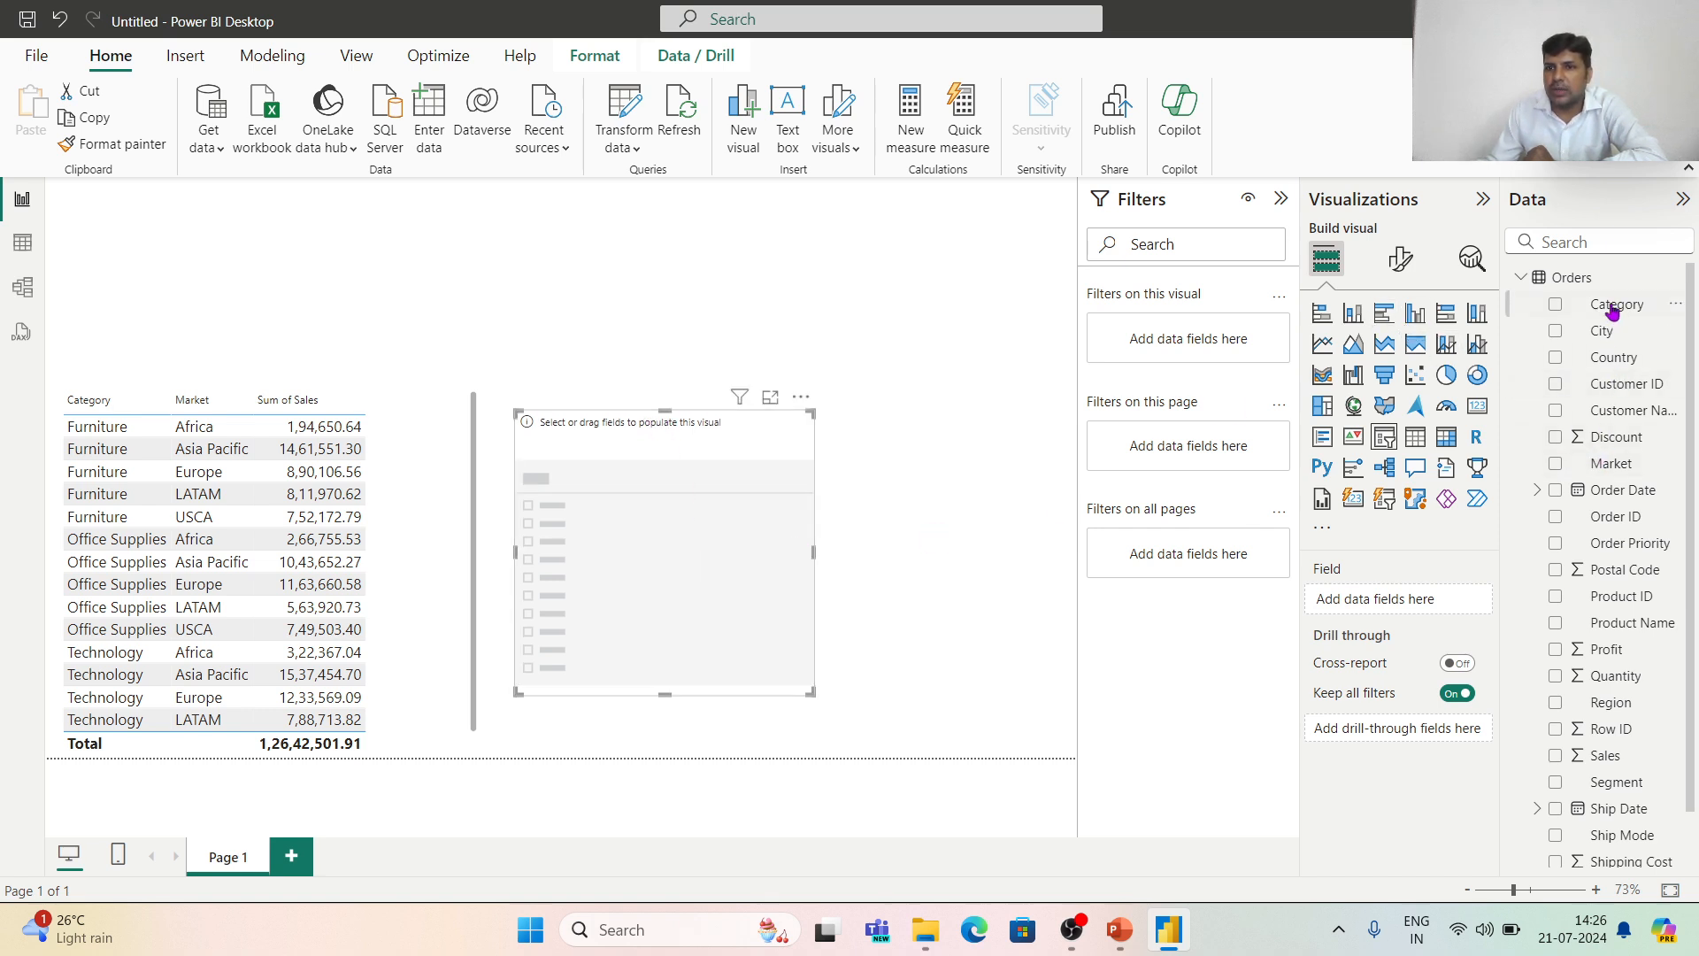
drag(1613, 308, 1422, 596)
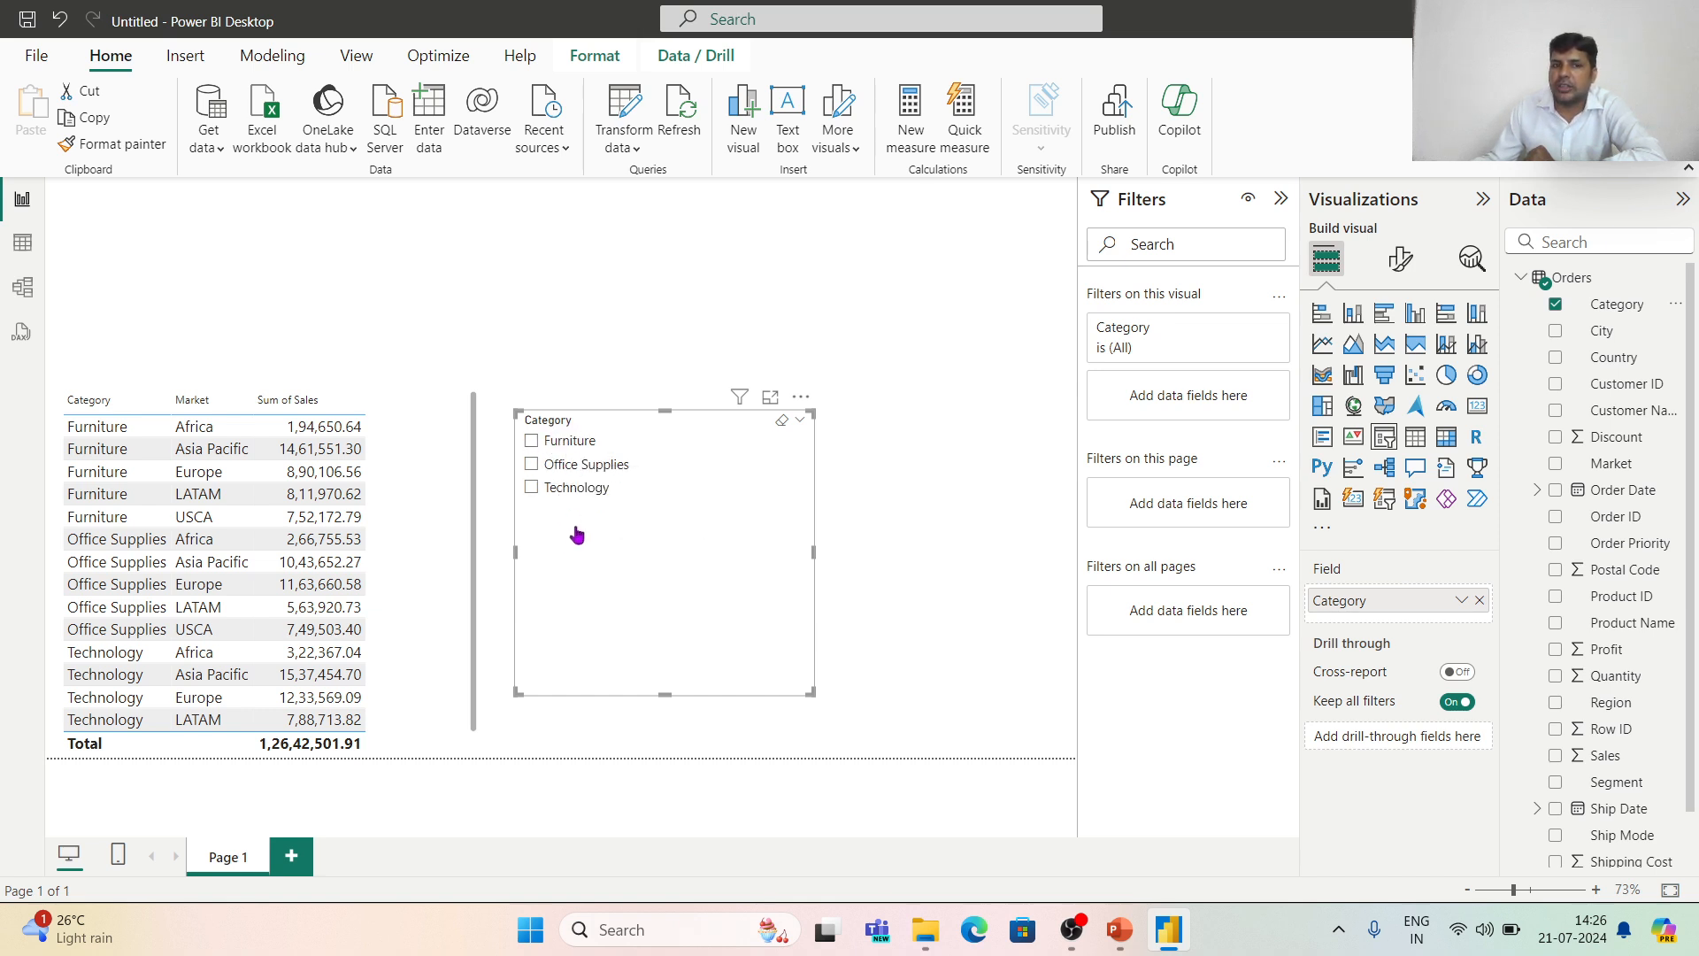
Test the Category slicer with Furniture and Office Supplies, and fit it in a shorter size above the table.
click(533, 442)
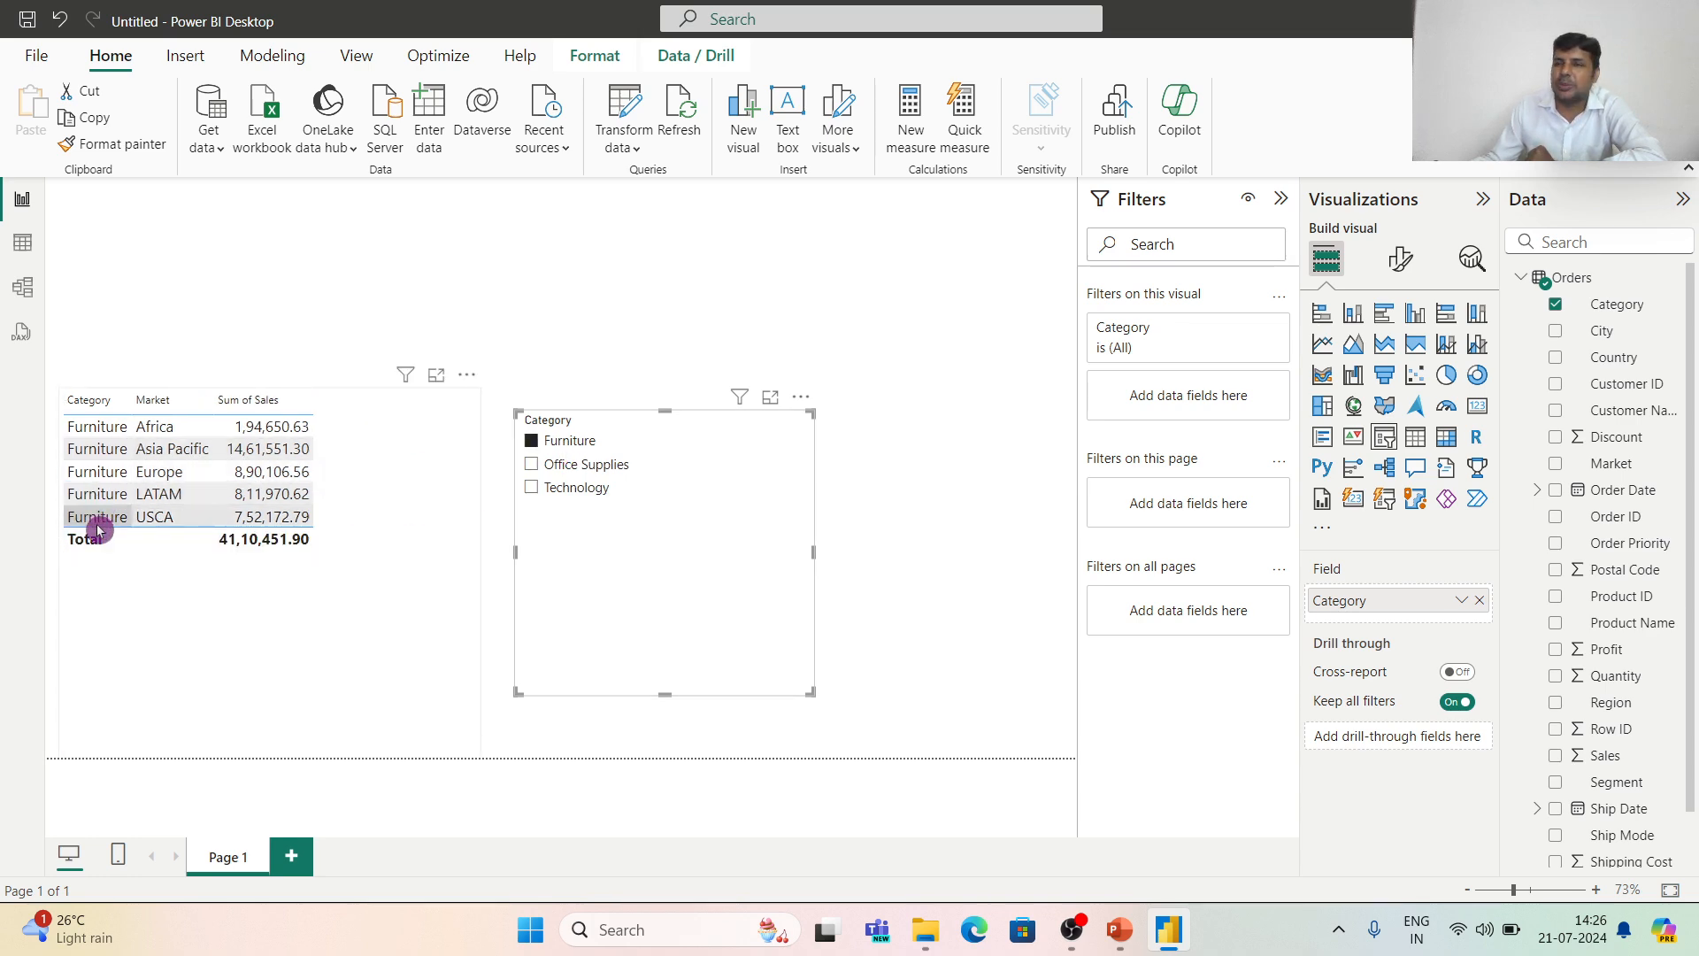
click(537, 466)
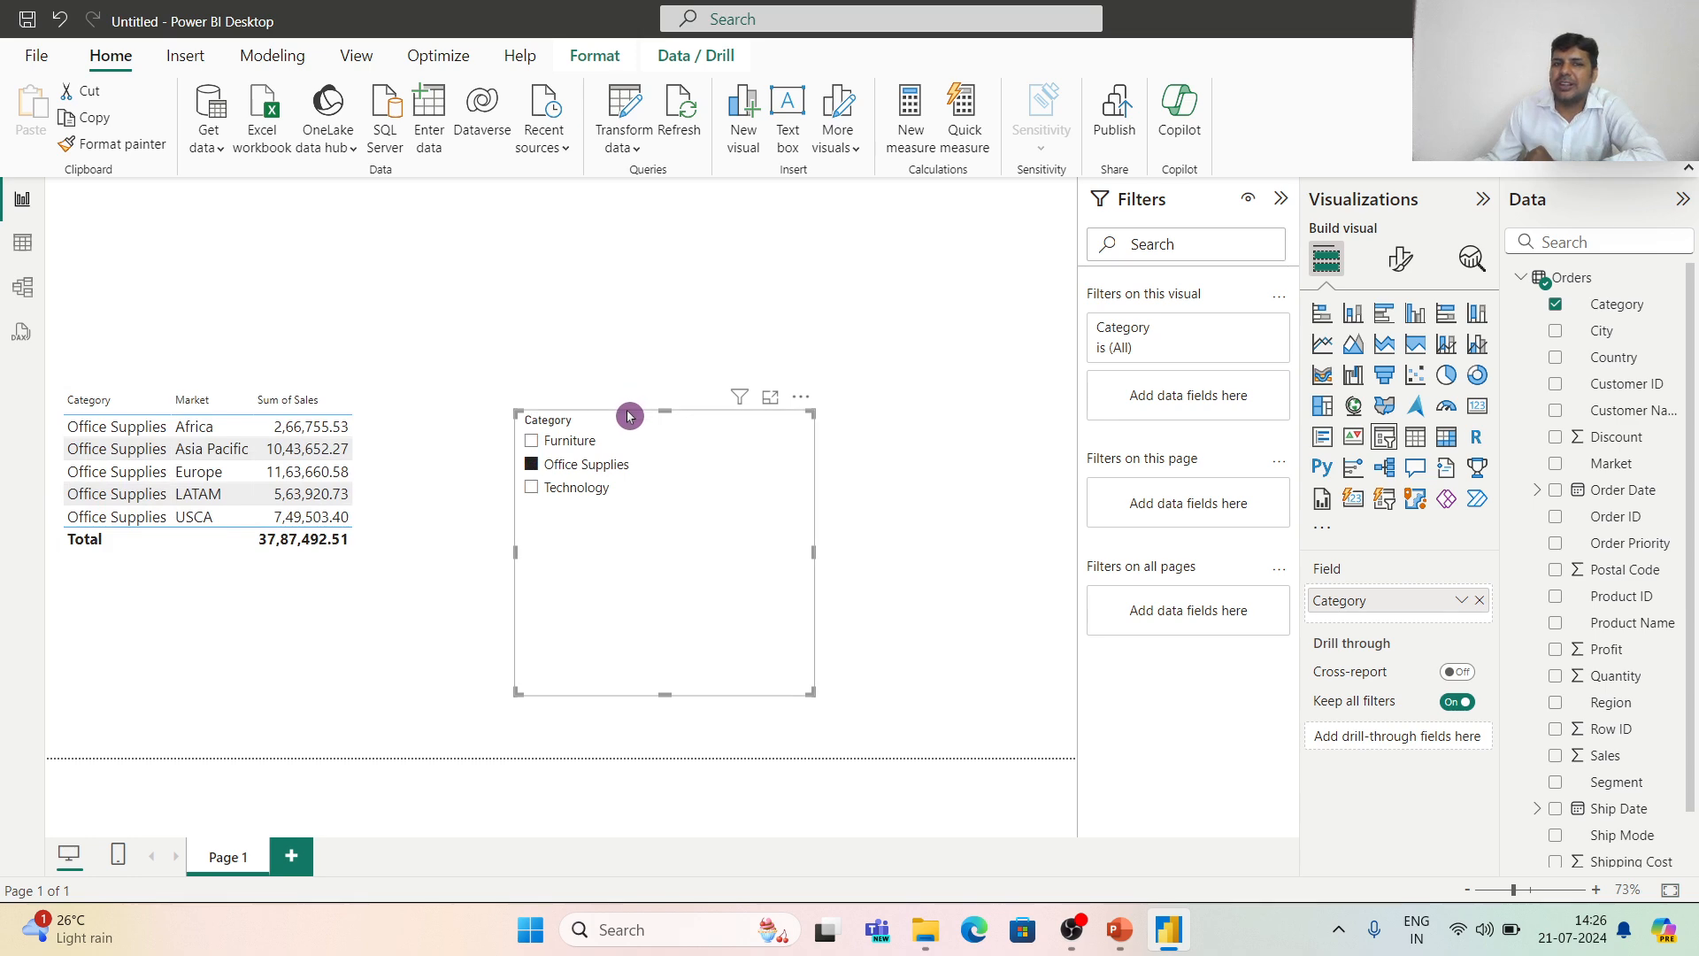
drag(629, 416, 181, 206)
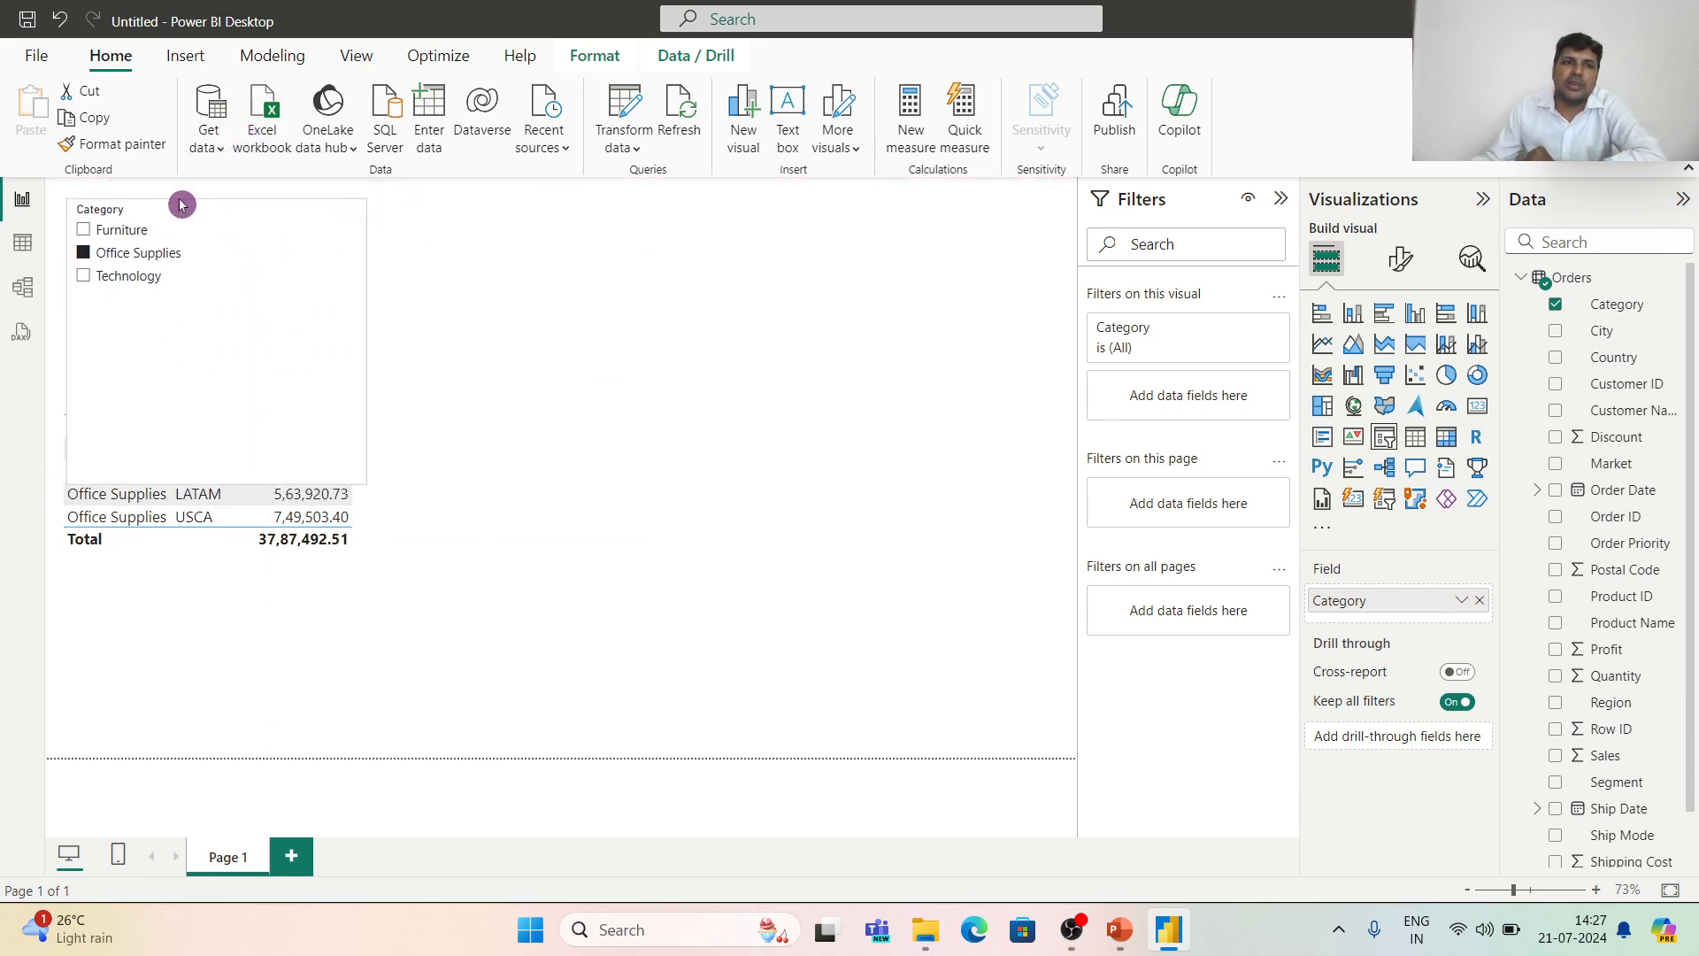
drag(366, 480, 392, 370)
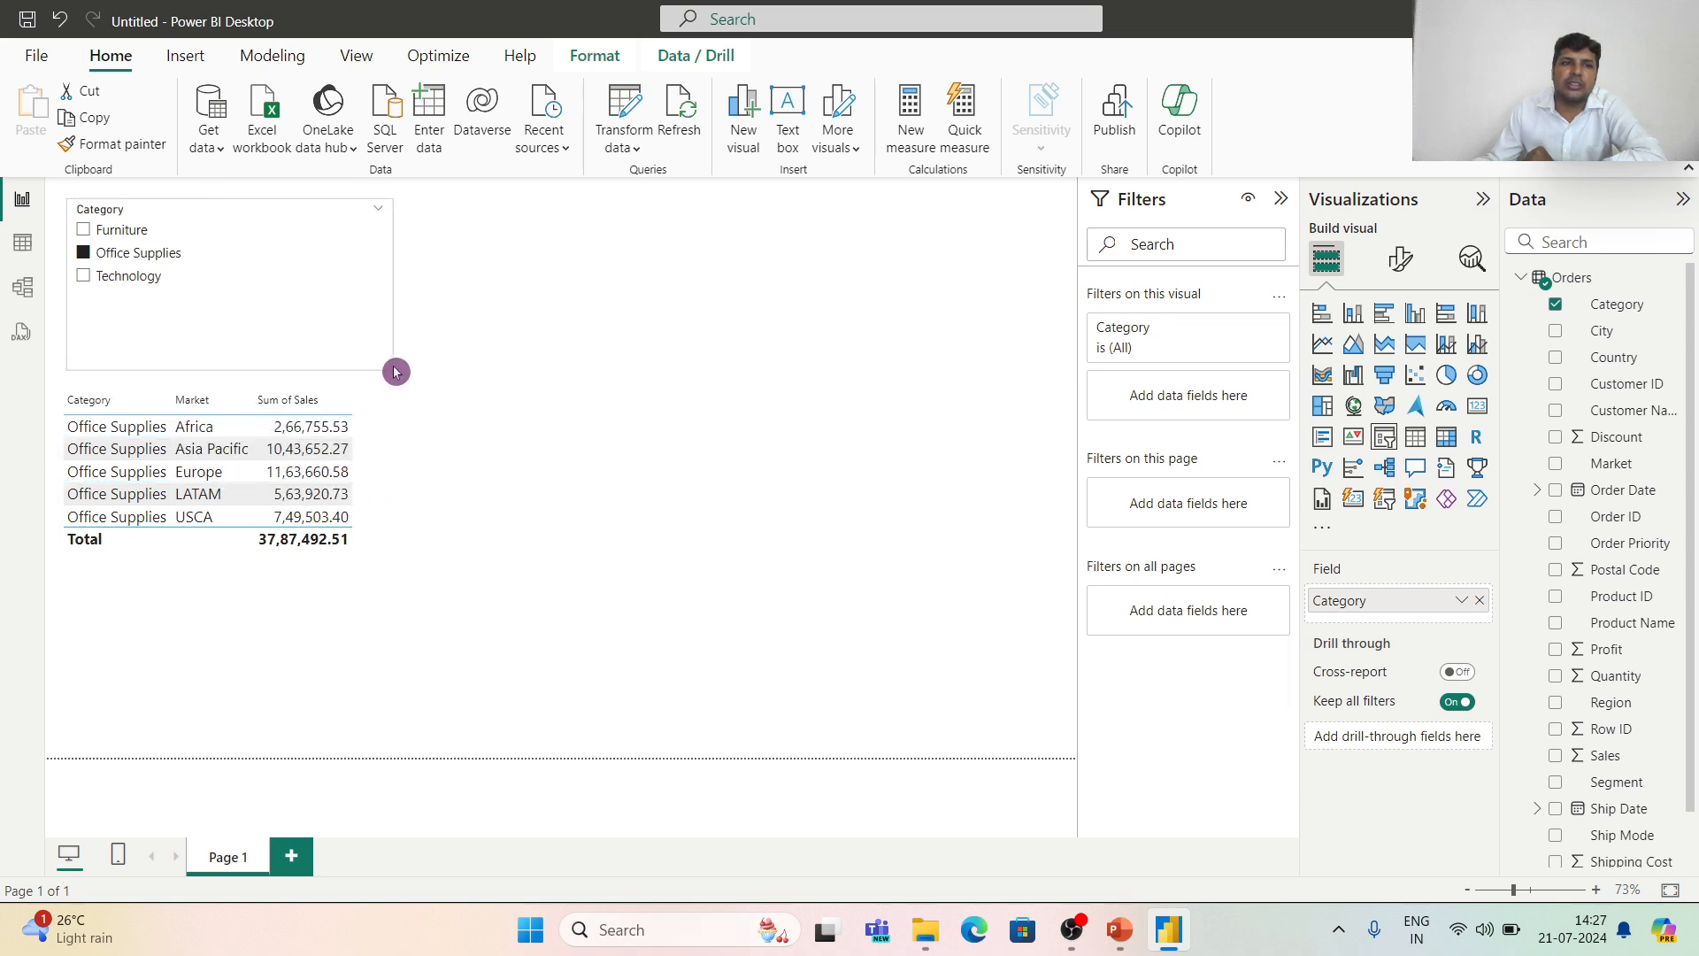
Test the slicer with Furniture and clear its selection, and narrow the slicer to free space beside it.
click(84, 230)
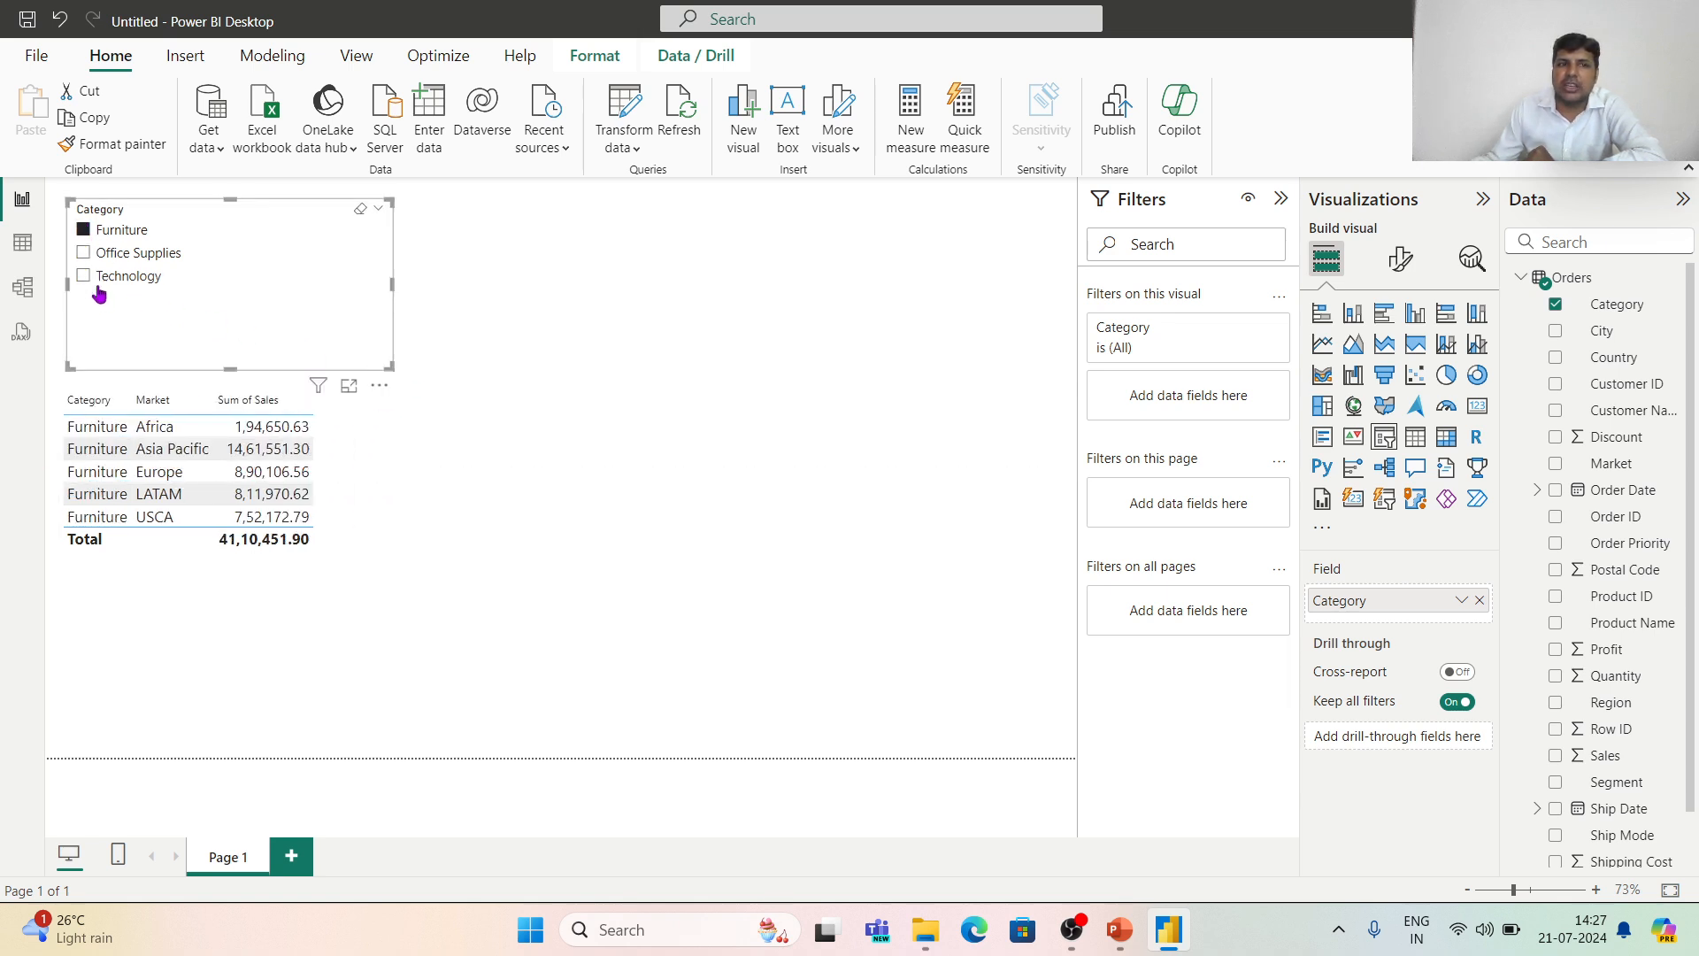
click(361, 212)
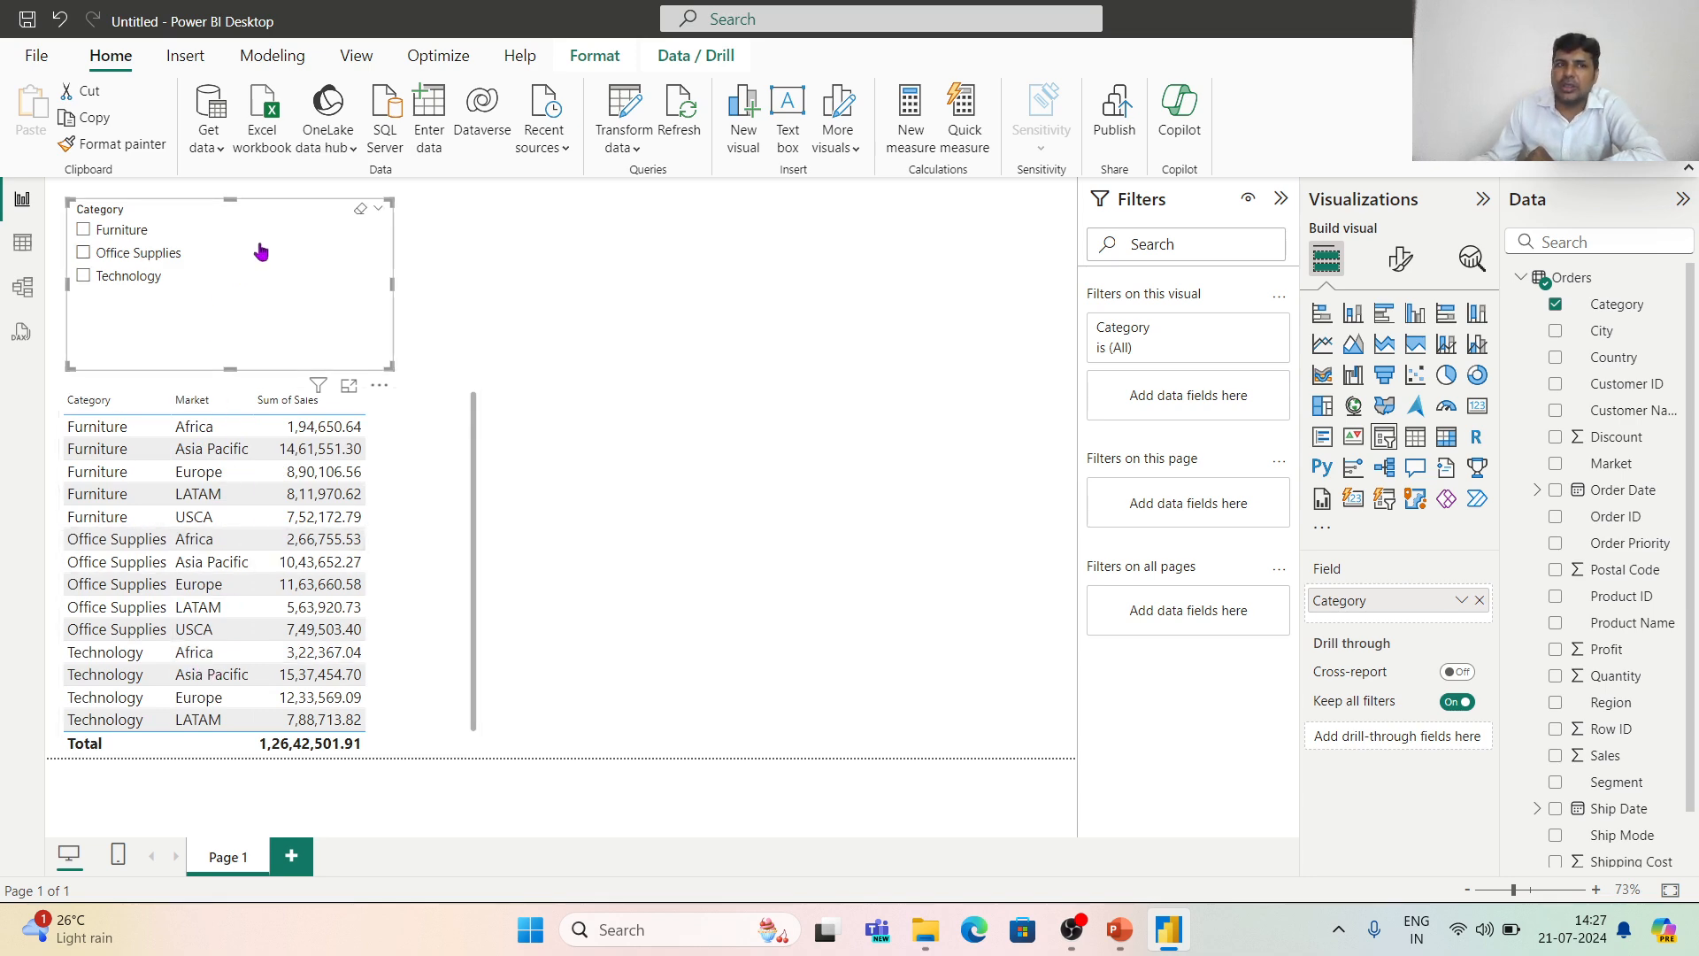
drag(392, 285, 245, 285)
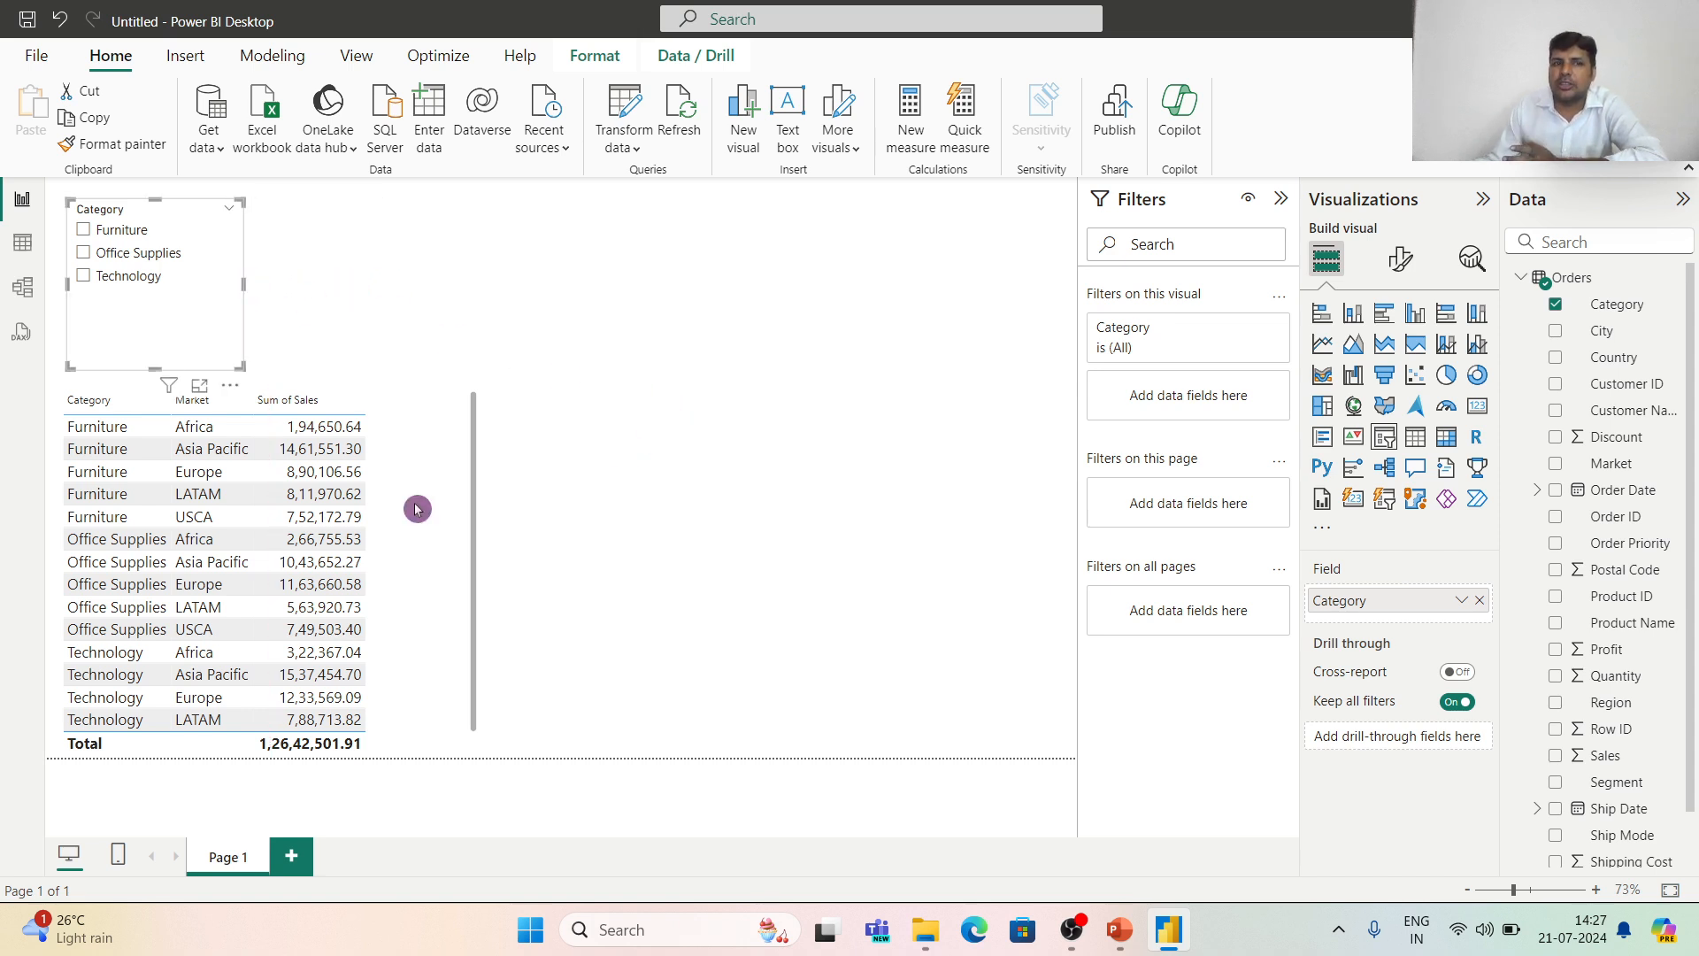
Add a slicer on the Market field in the empty space beside the Category slicer.
click(802, 330)
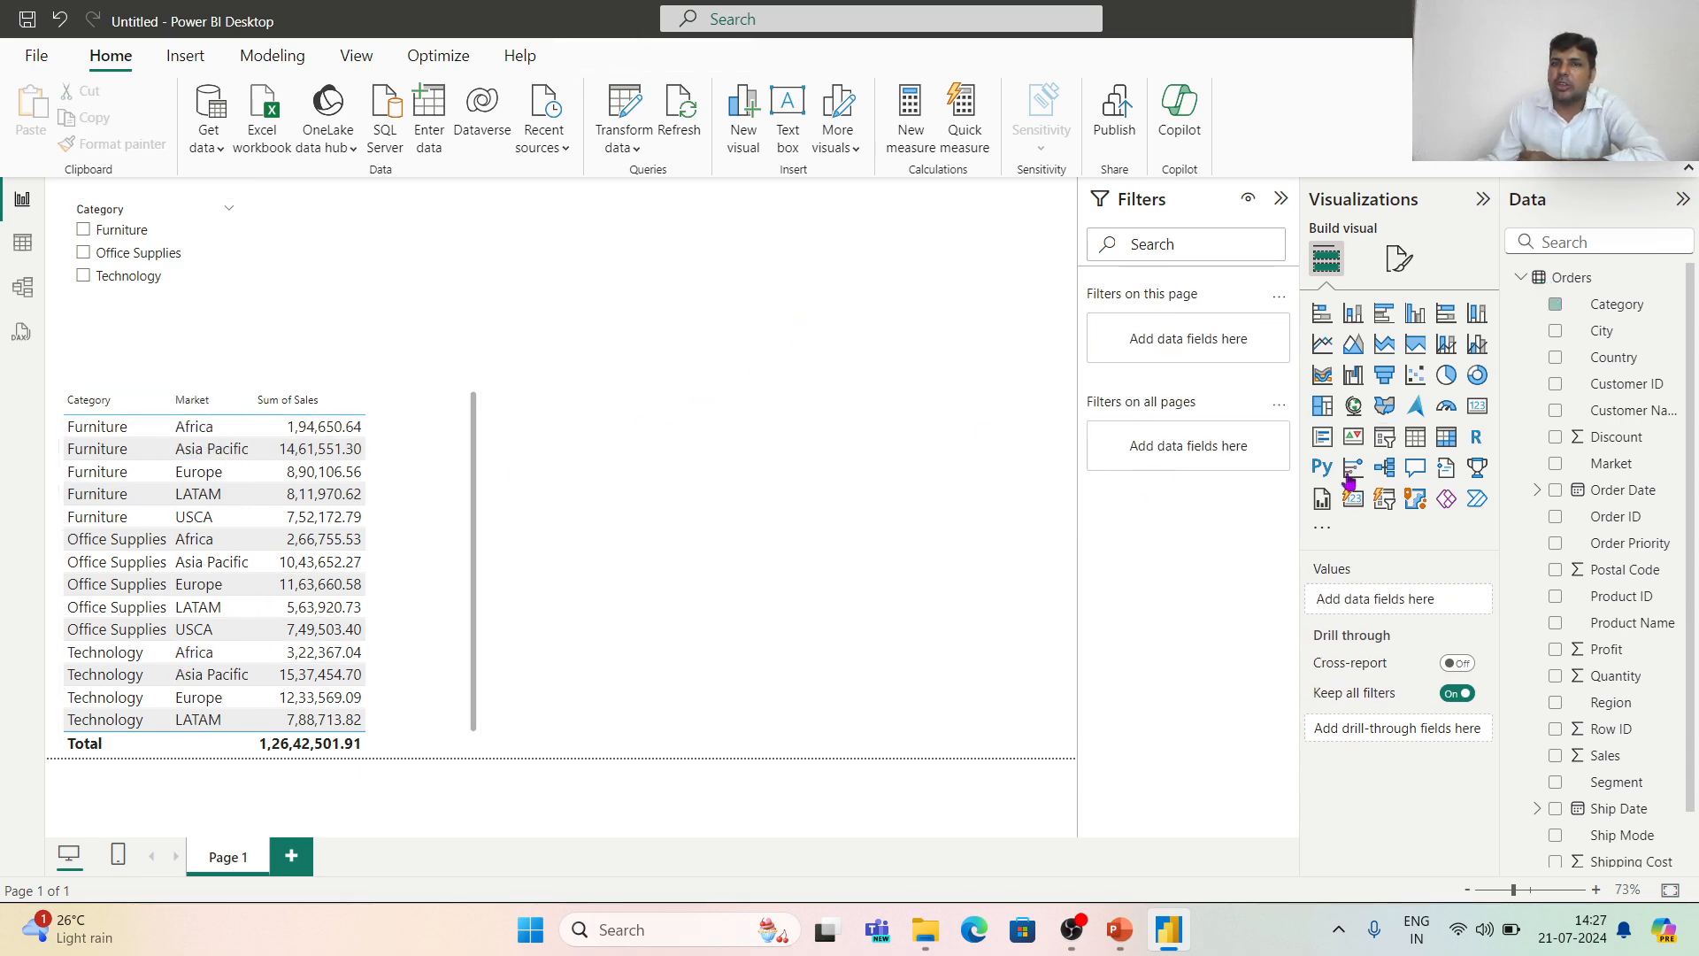
click(1386, 437)
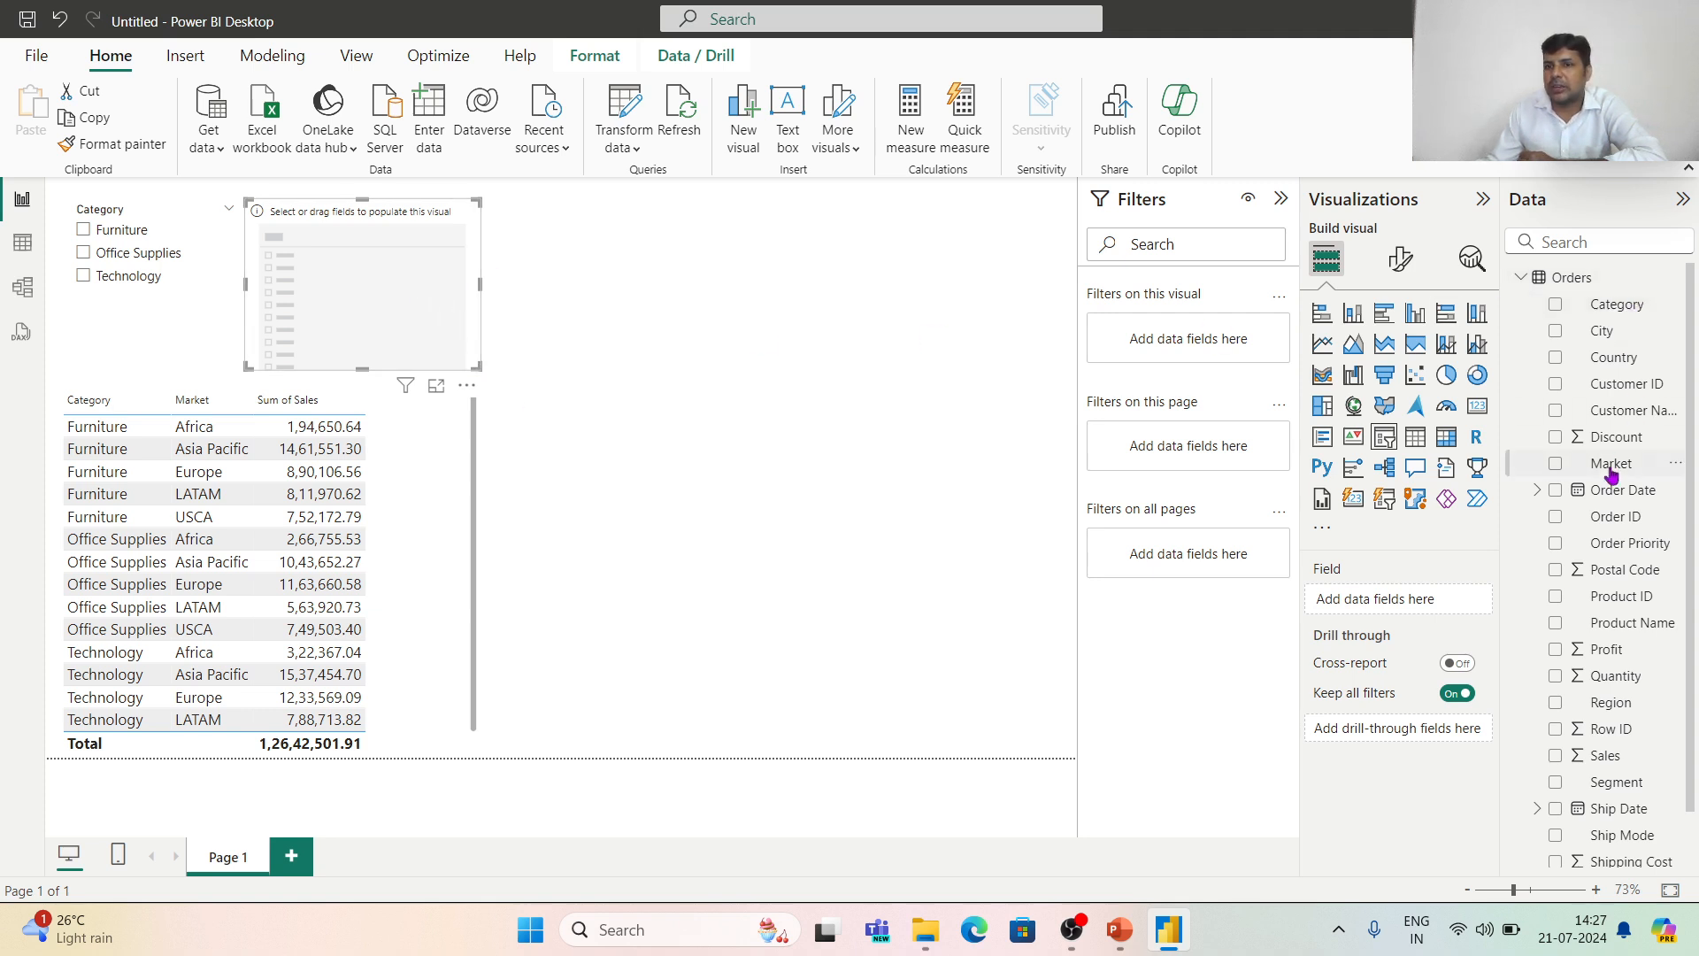
drag(1610, 469, 1399, 609)
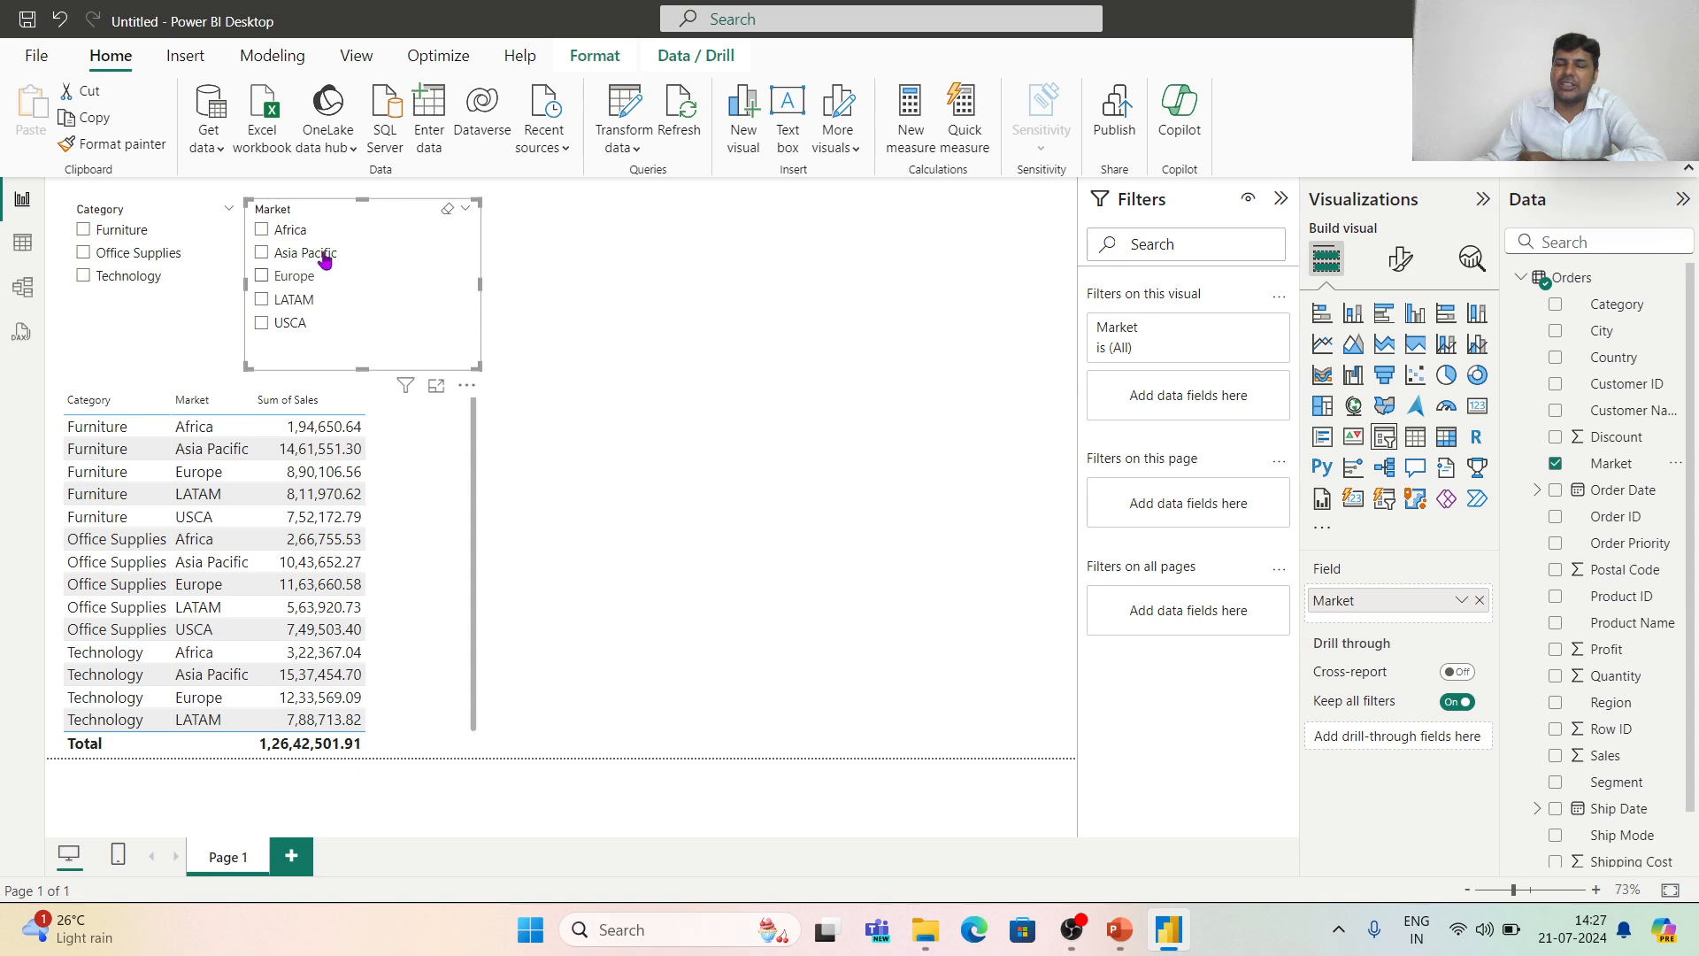
Change the Market slicer's style from a vertical list to Tile.
click(1400, 260)
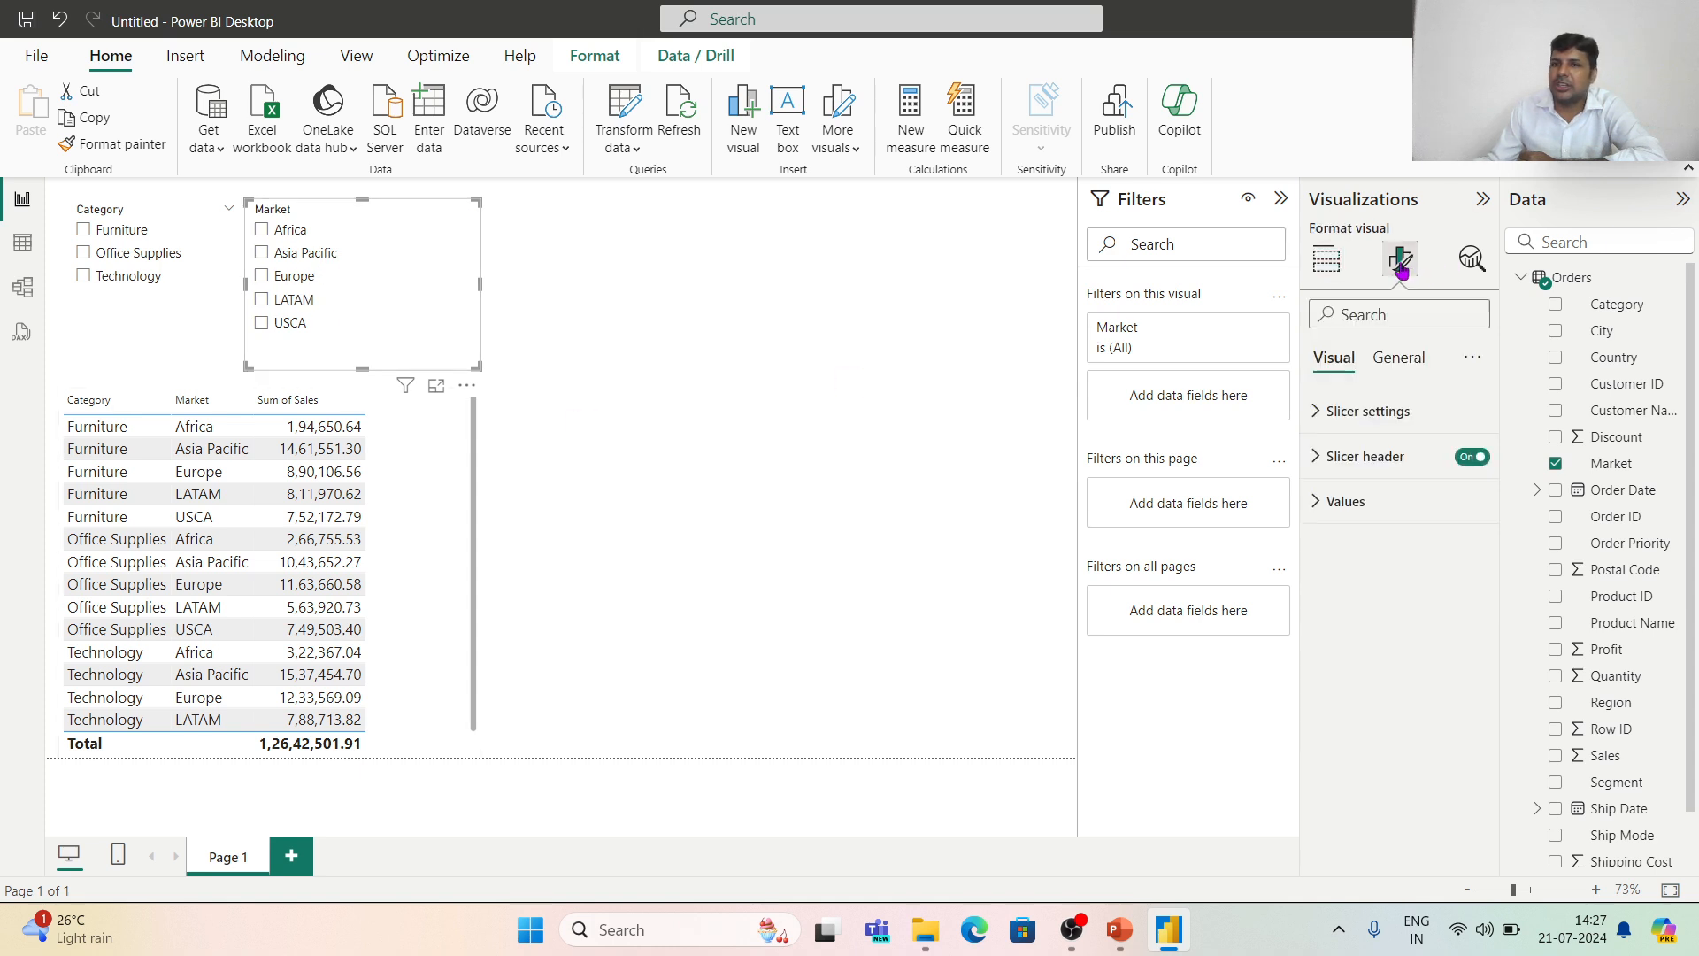
click(1399, 359)
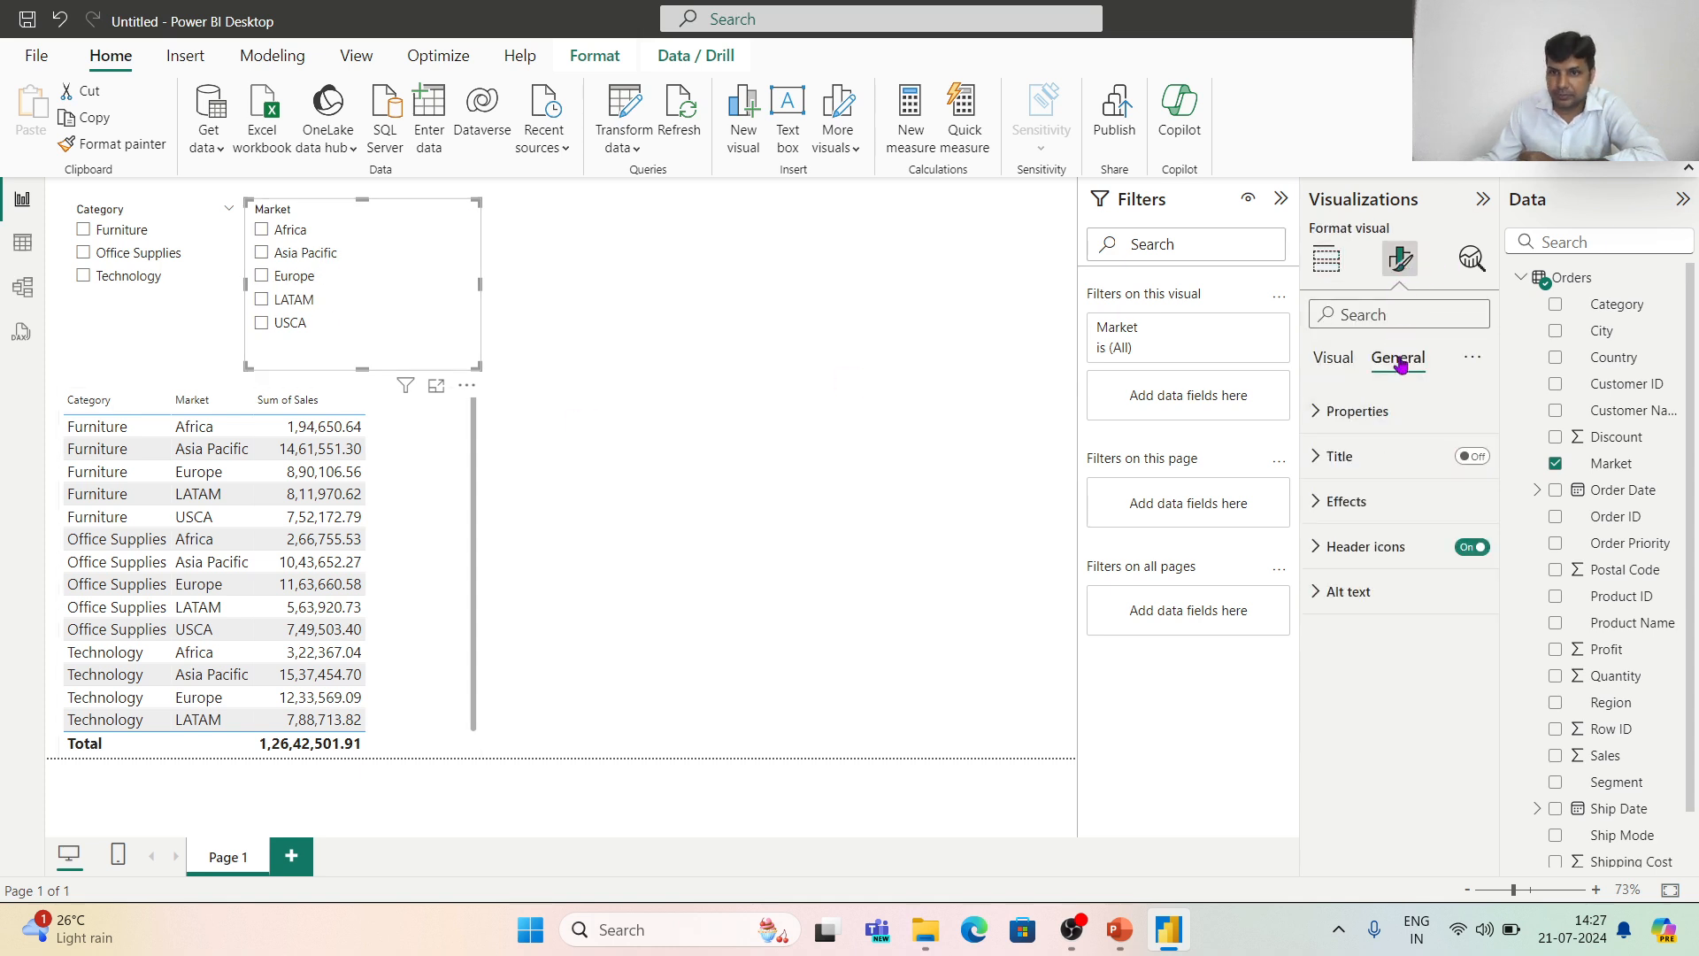
click(1364, 415)
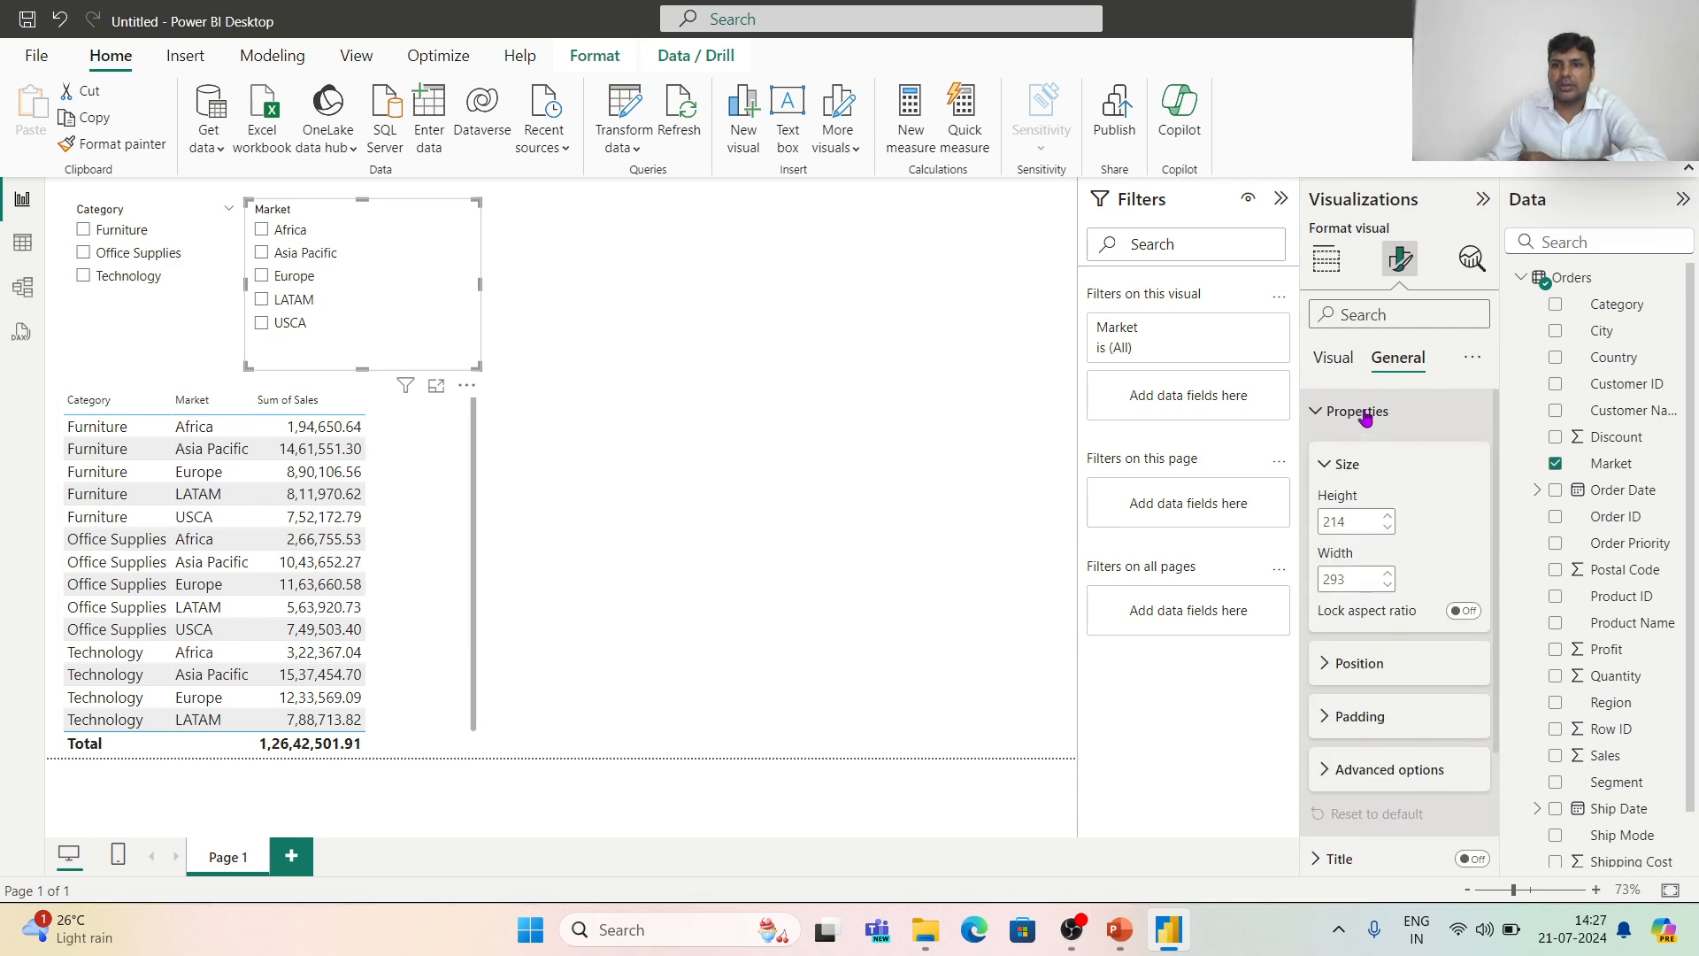
click(1334, 359)
click(1368, 413)
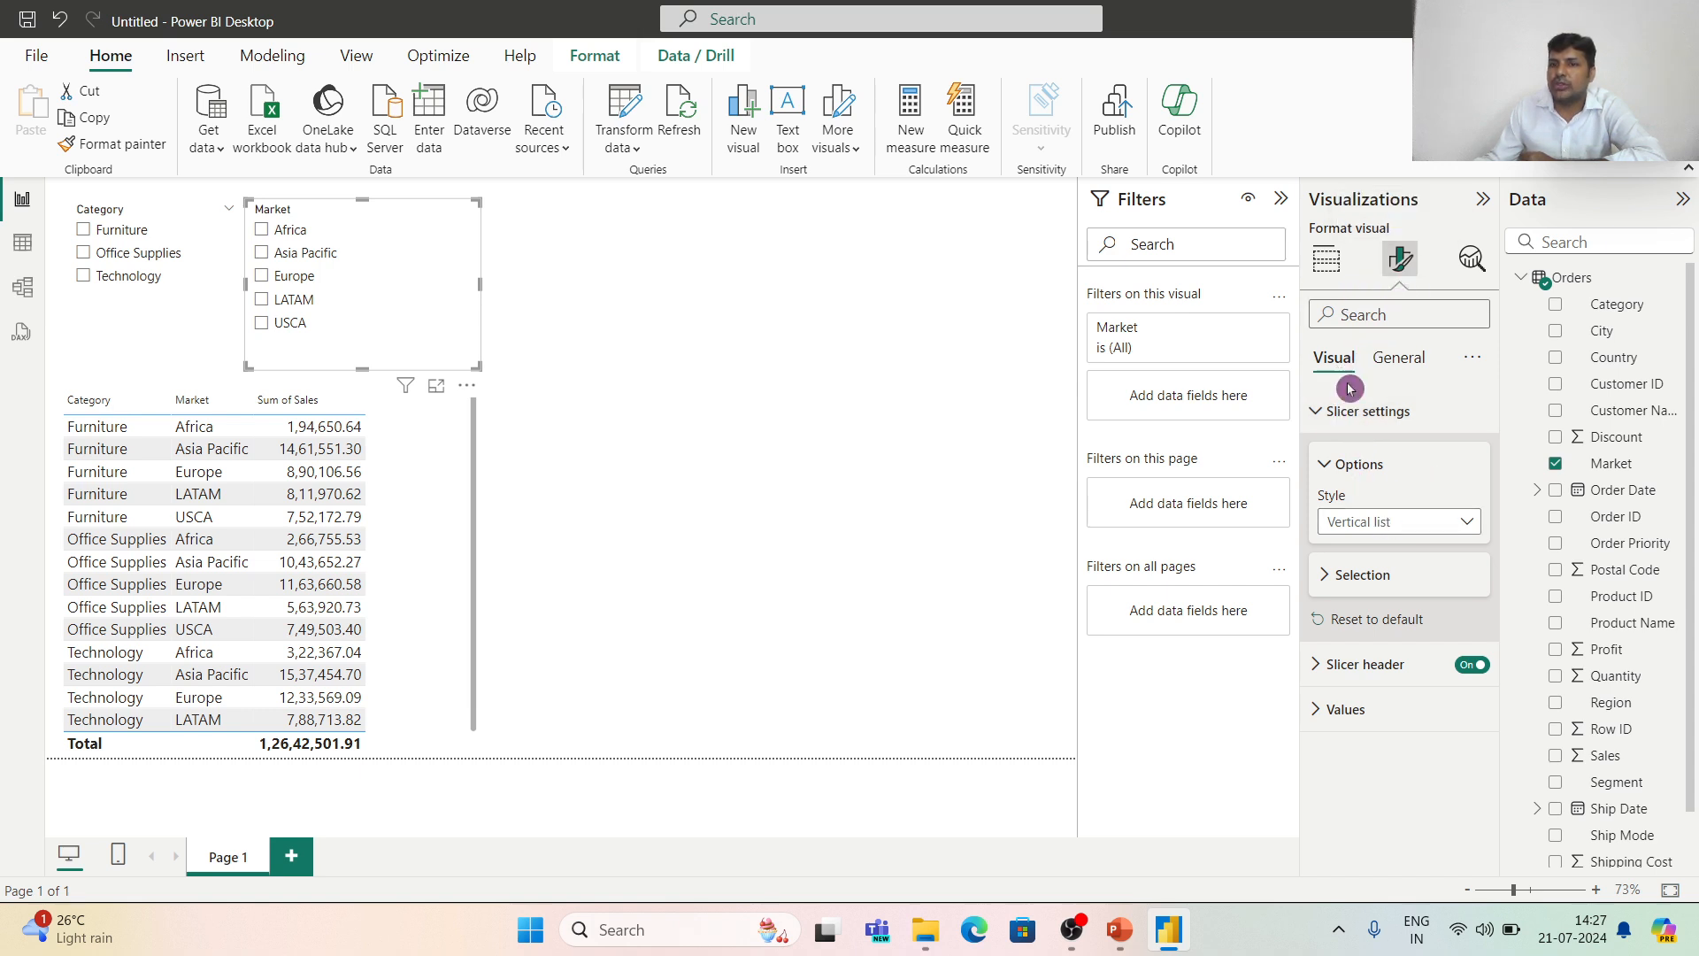
click(1467, 524)
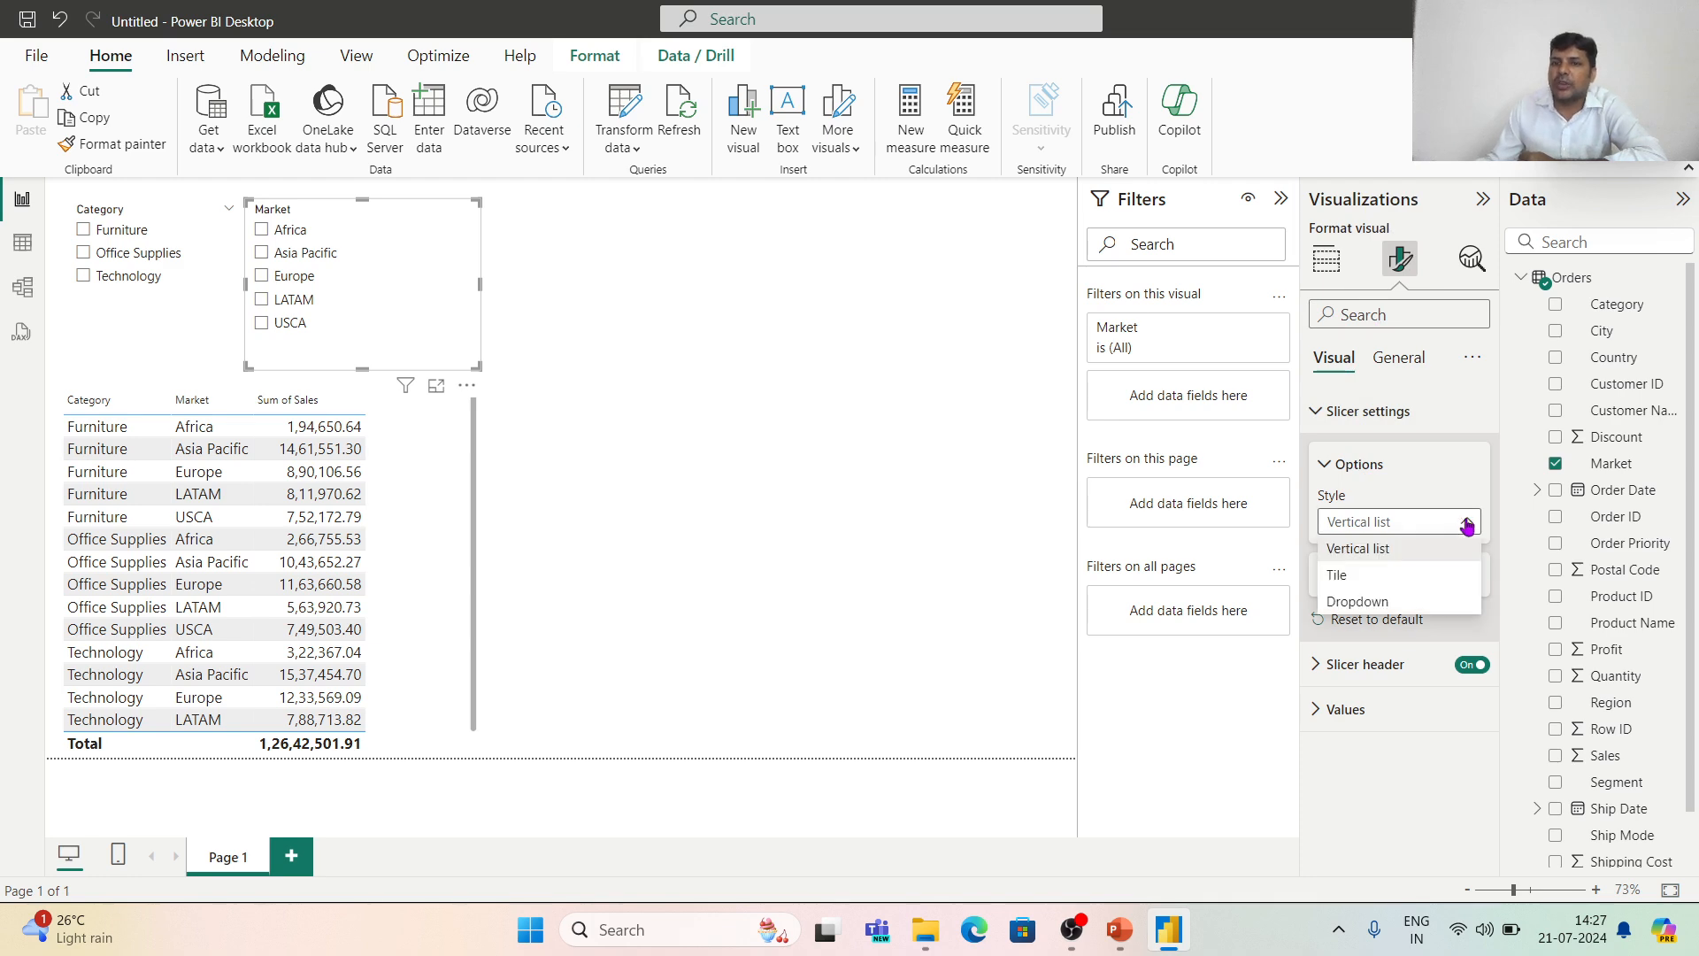
click(1422, 579)
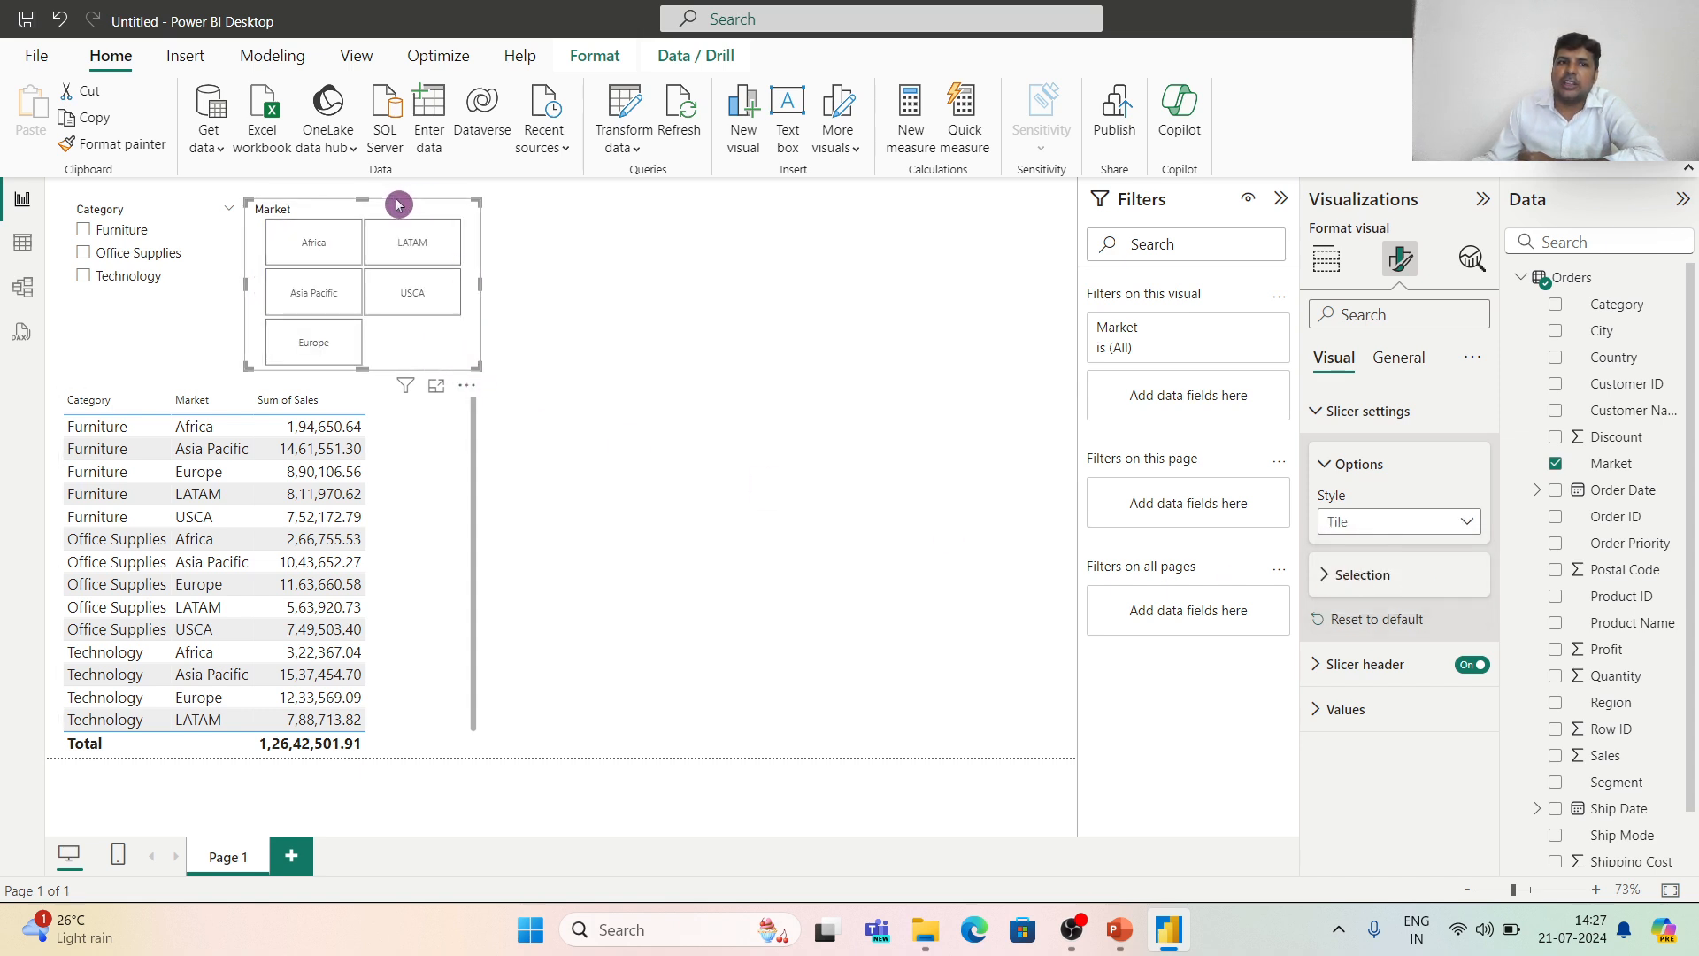
Resize the Market slicer so its tiles form two columns, and place it beside the Category slicer above the table.
drag(396, 204, 711, 330)
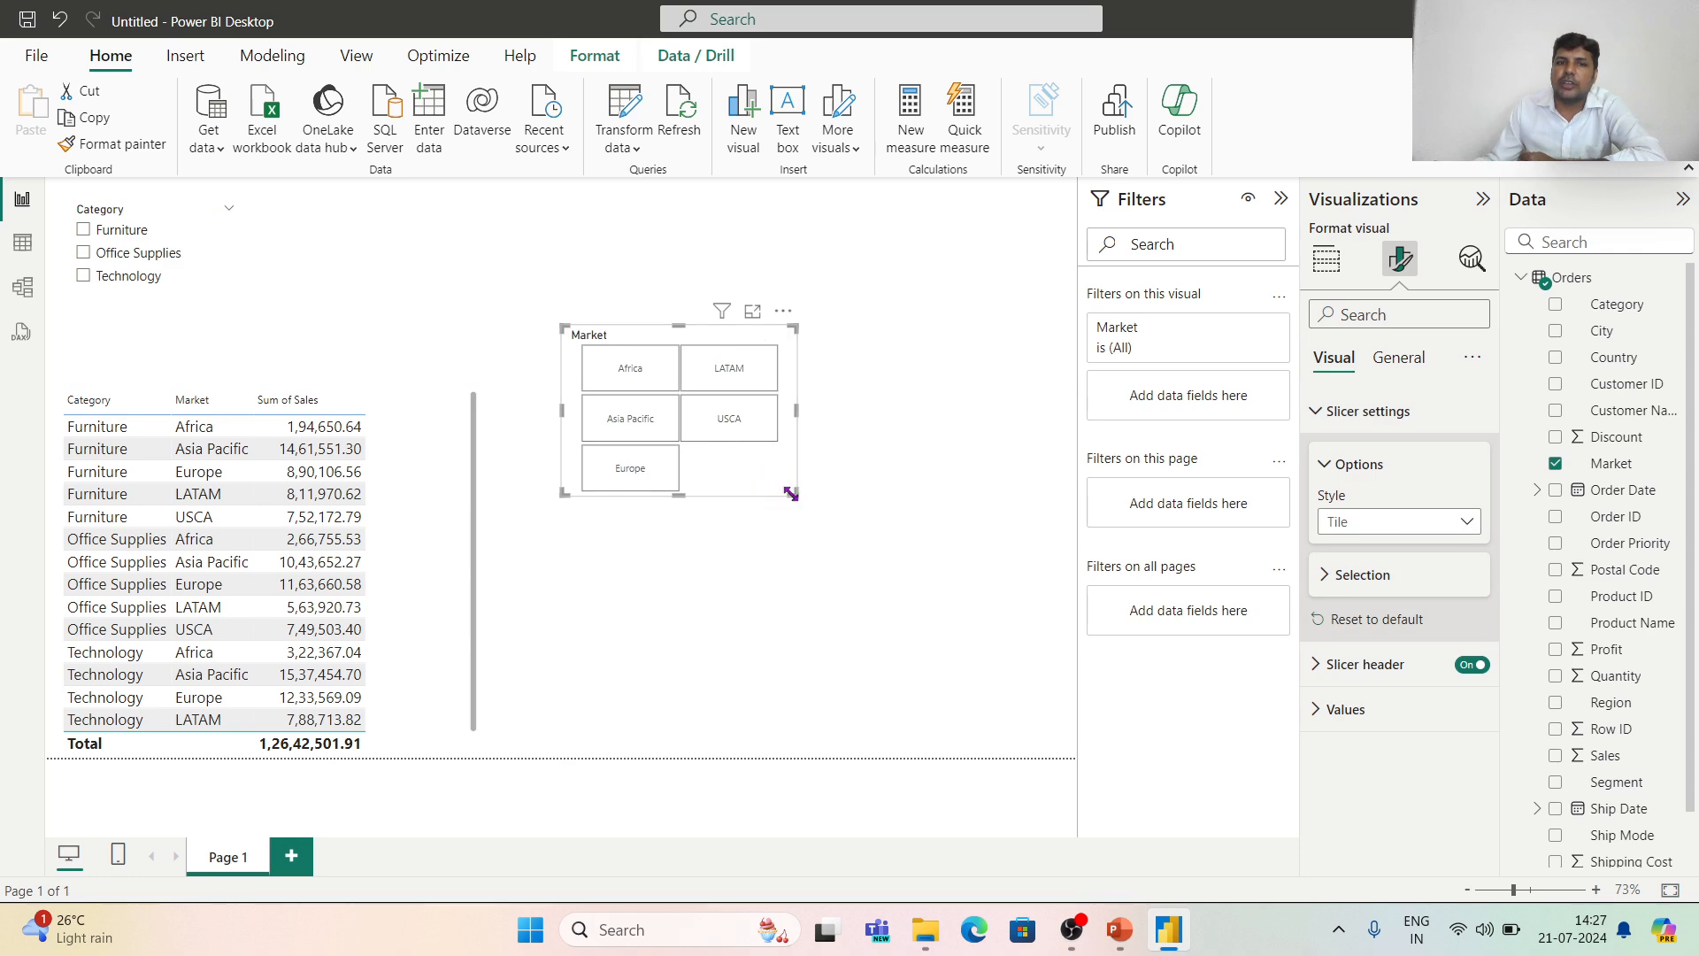
drag(790, 492, 1011, 421)
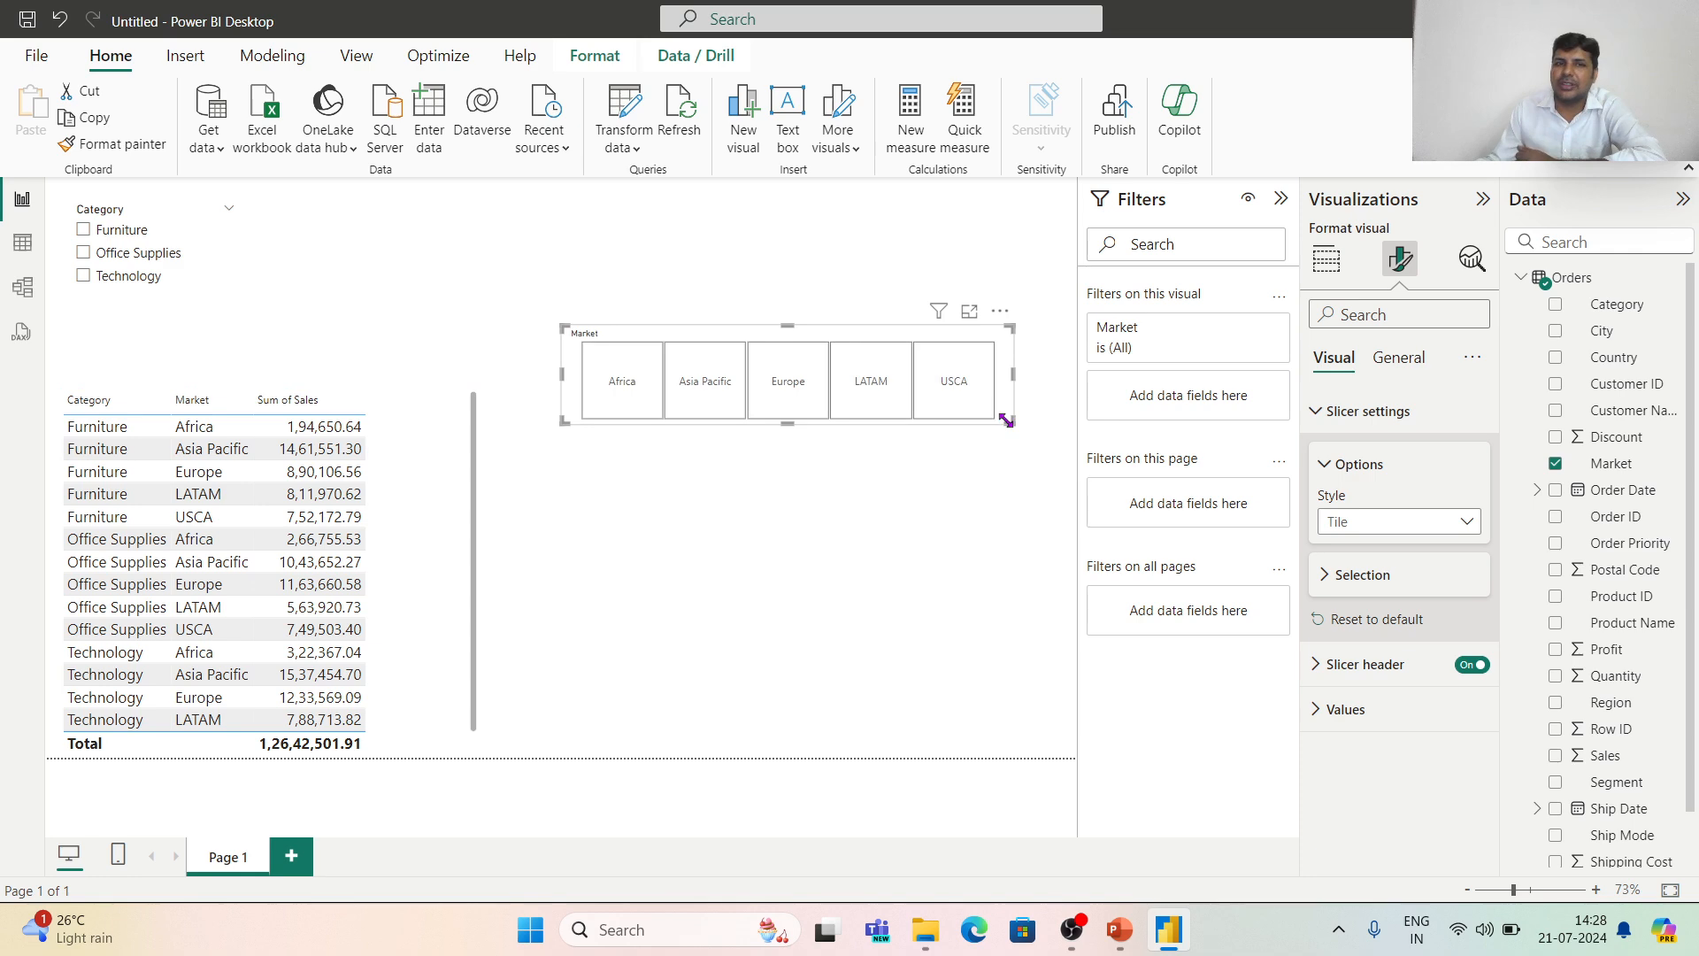
drag(1007, 420, 746, 524)
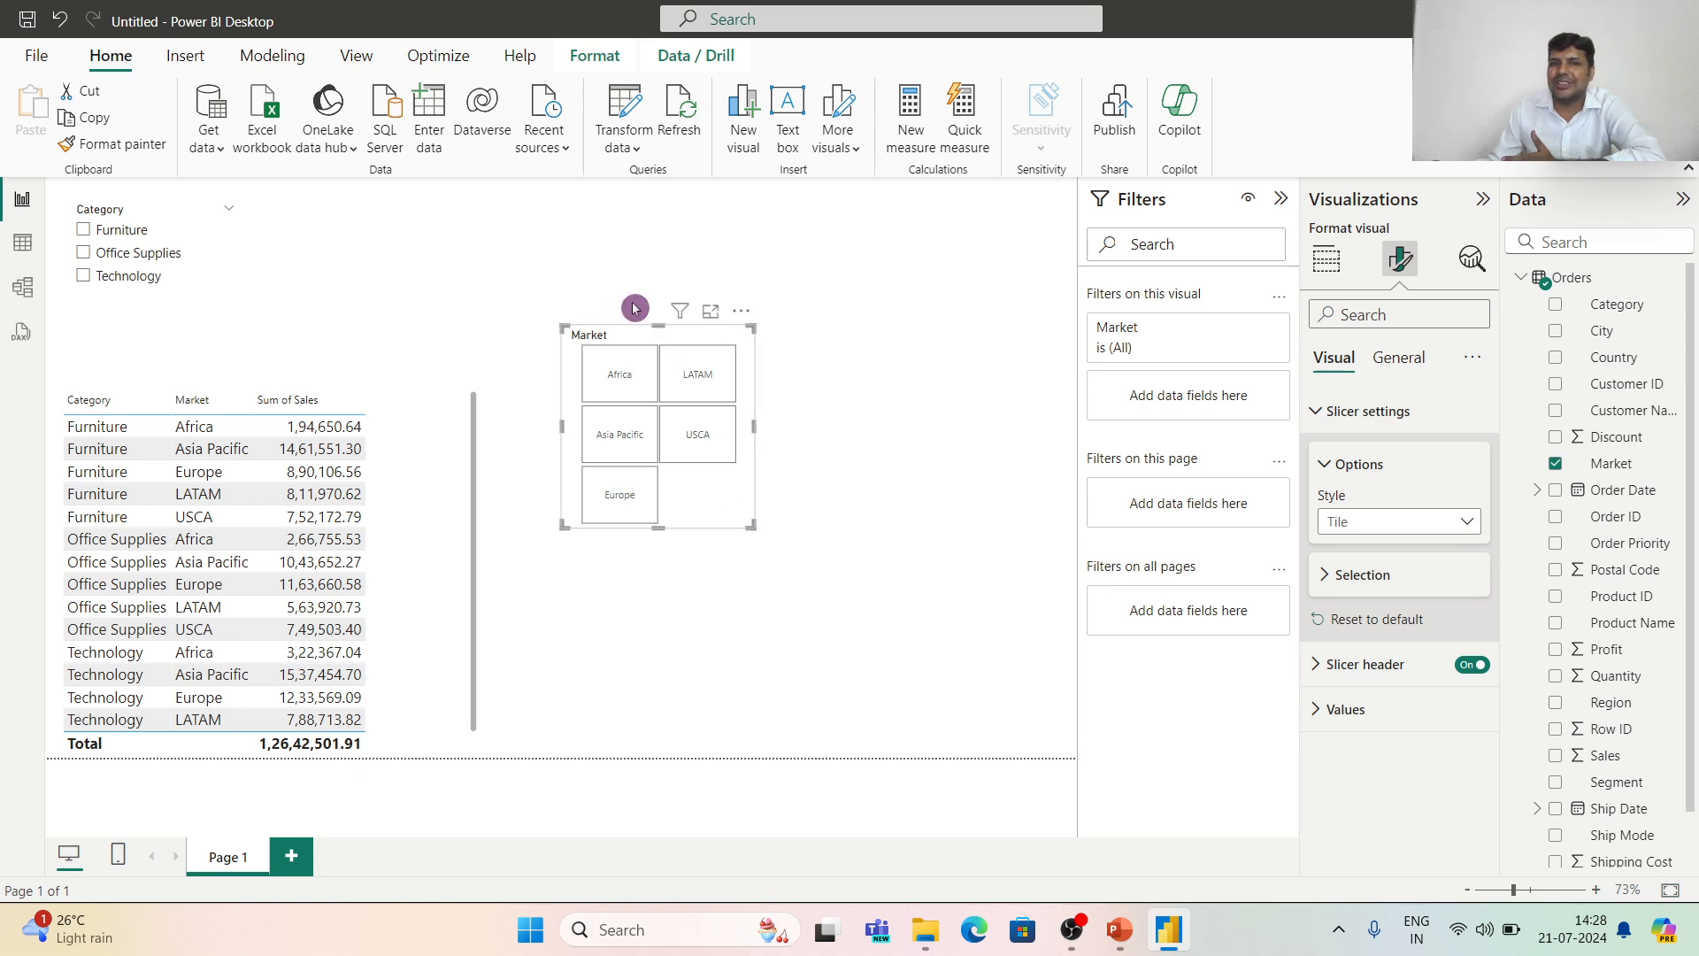
drag(626, 325, 337, 191)
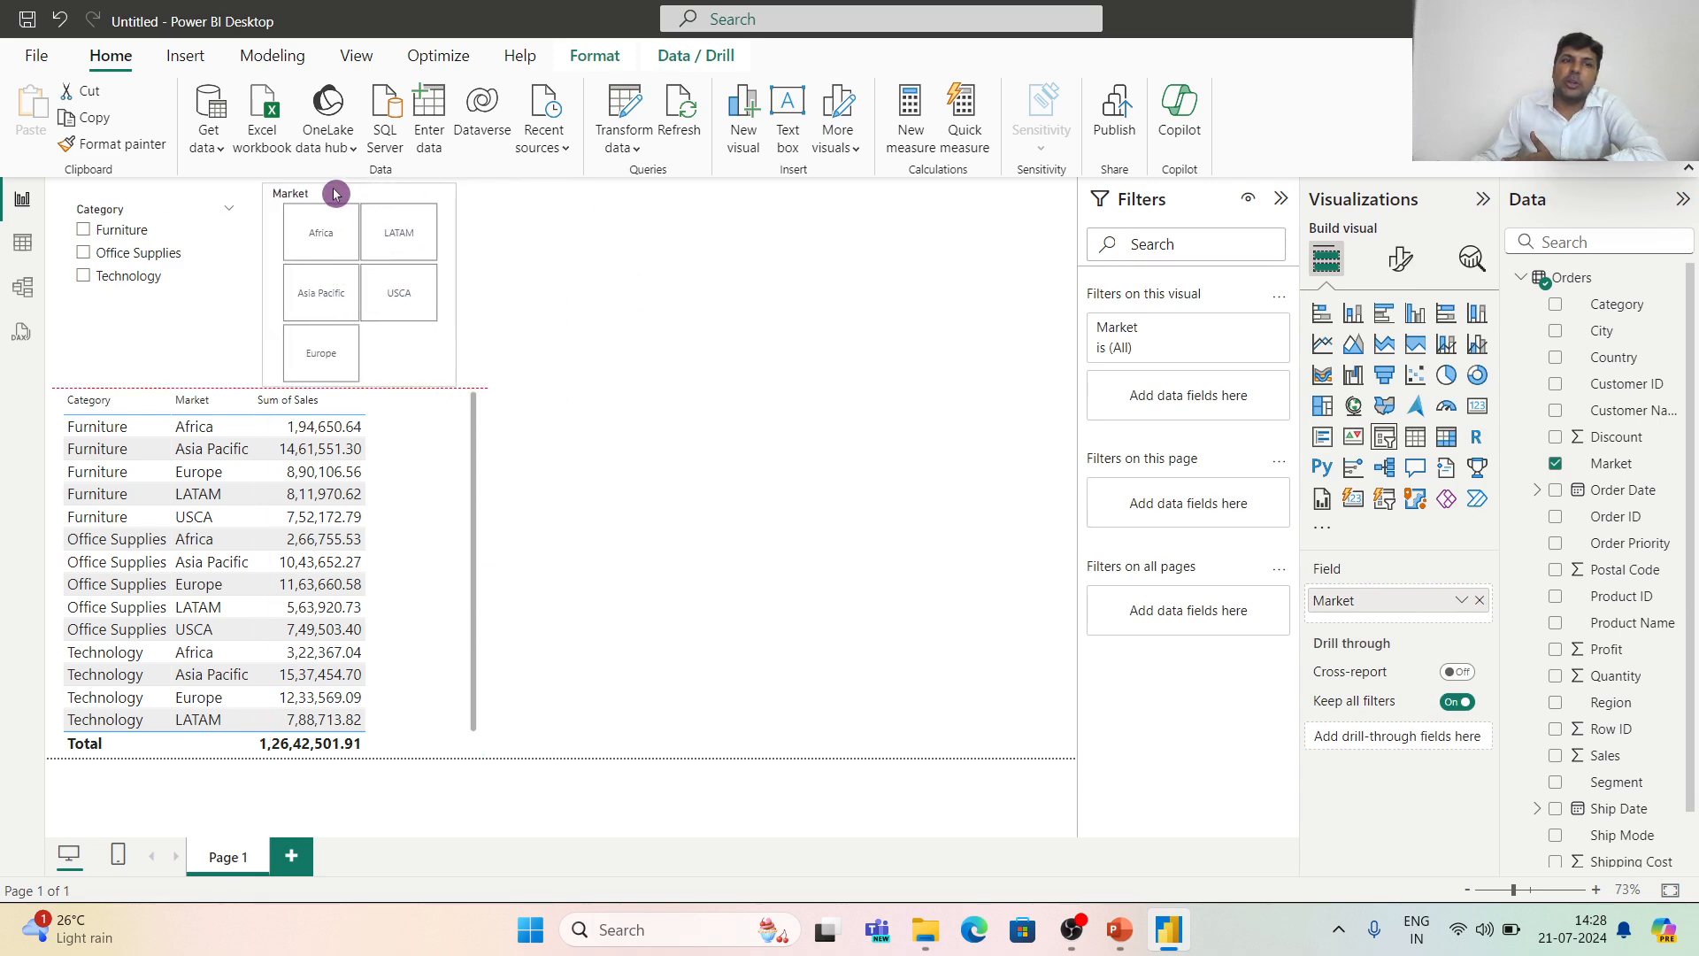
Set the Category slicer's background color to White, 20% darker.
click(217, 301)
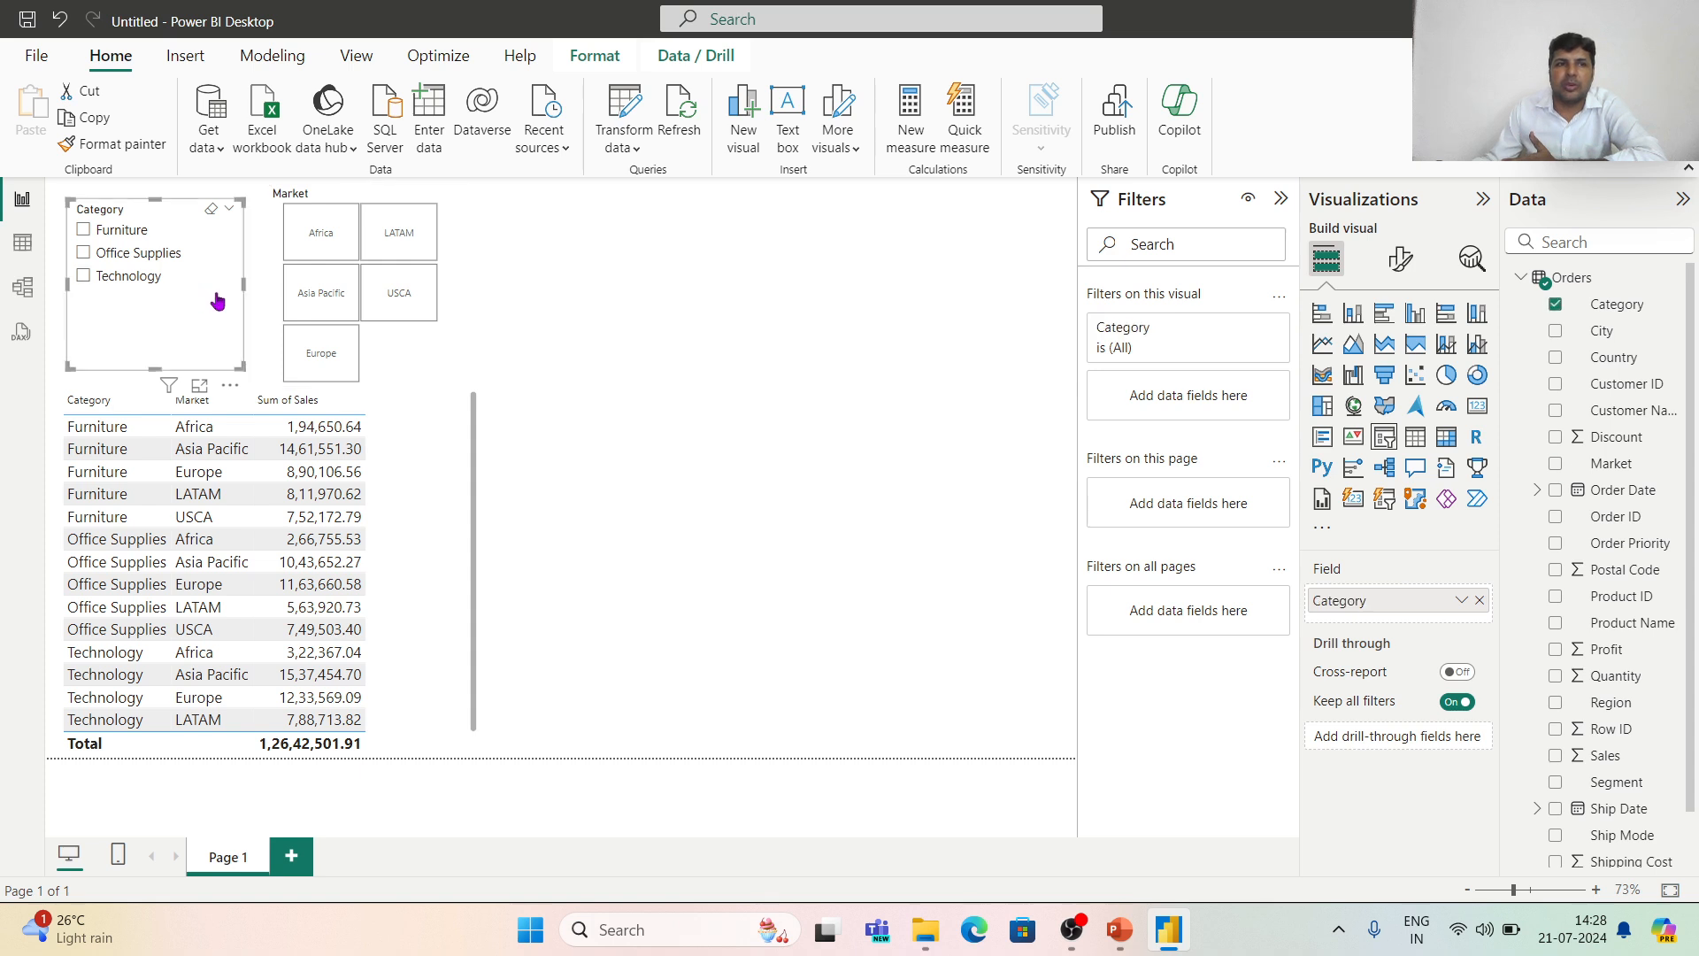
click(1402, 263)
click(1411, 420)
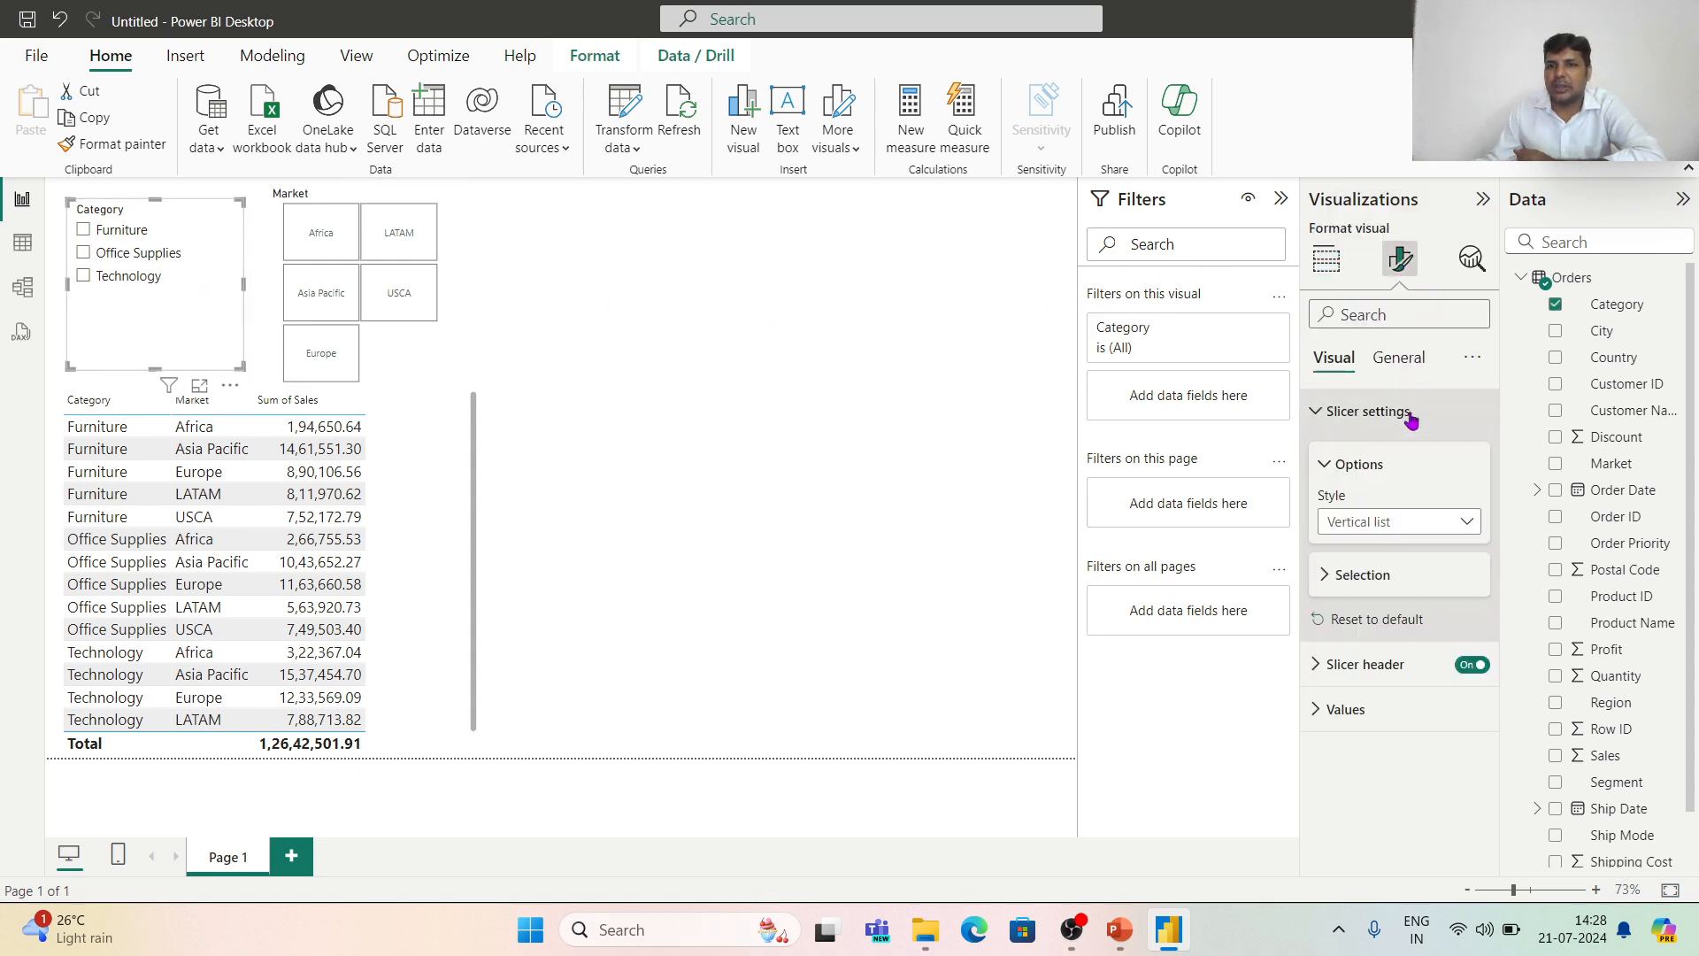
click(1414, 363)
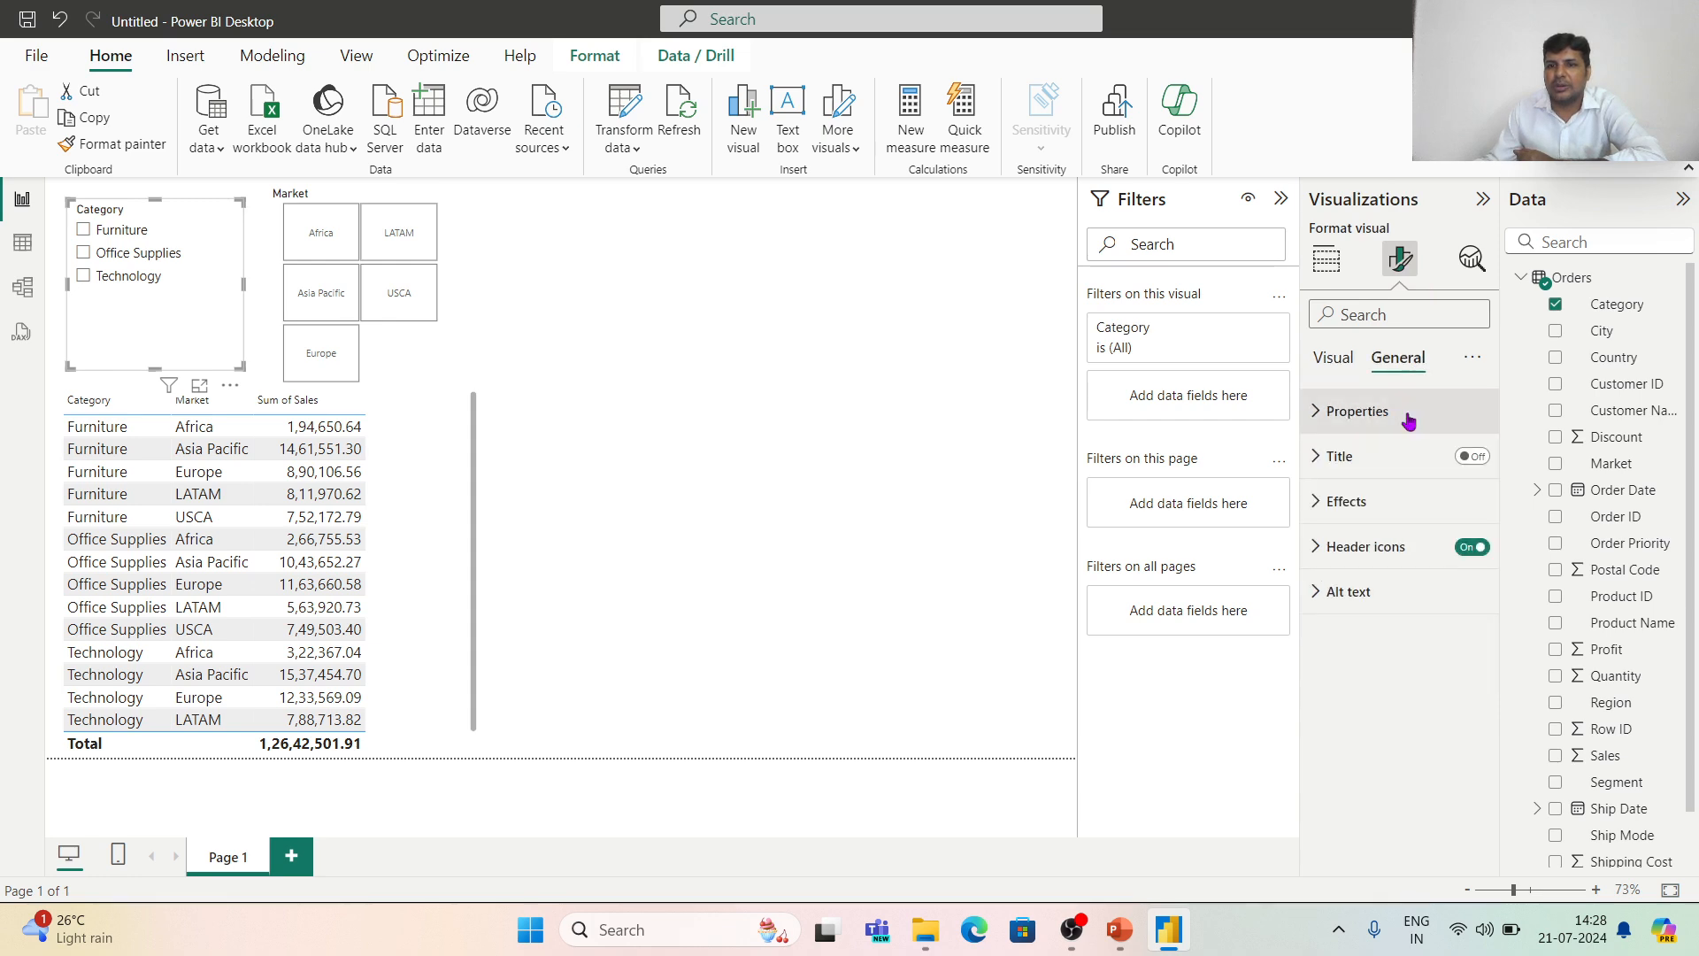
click(1383, 515)
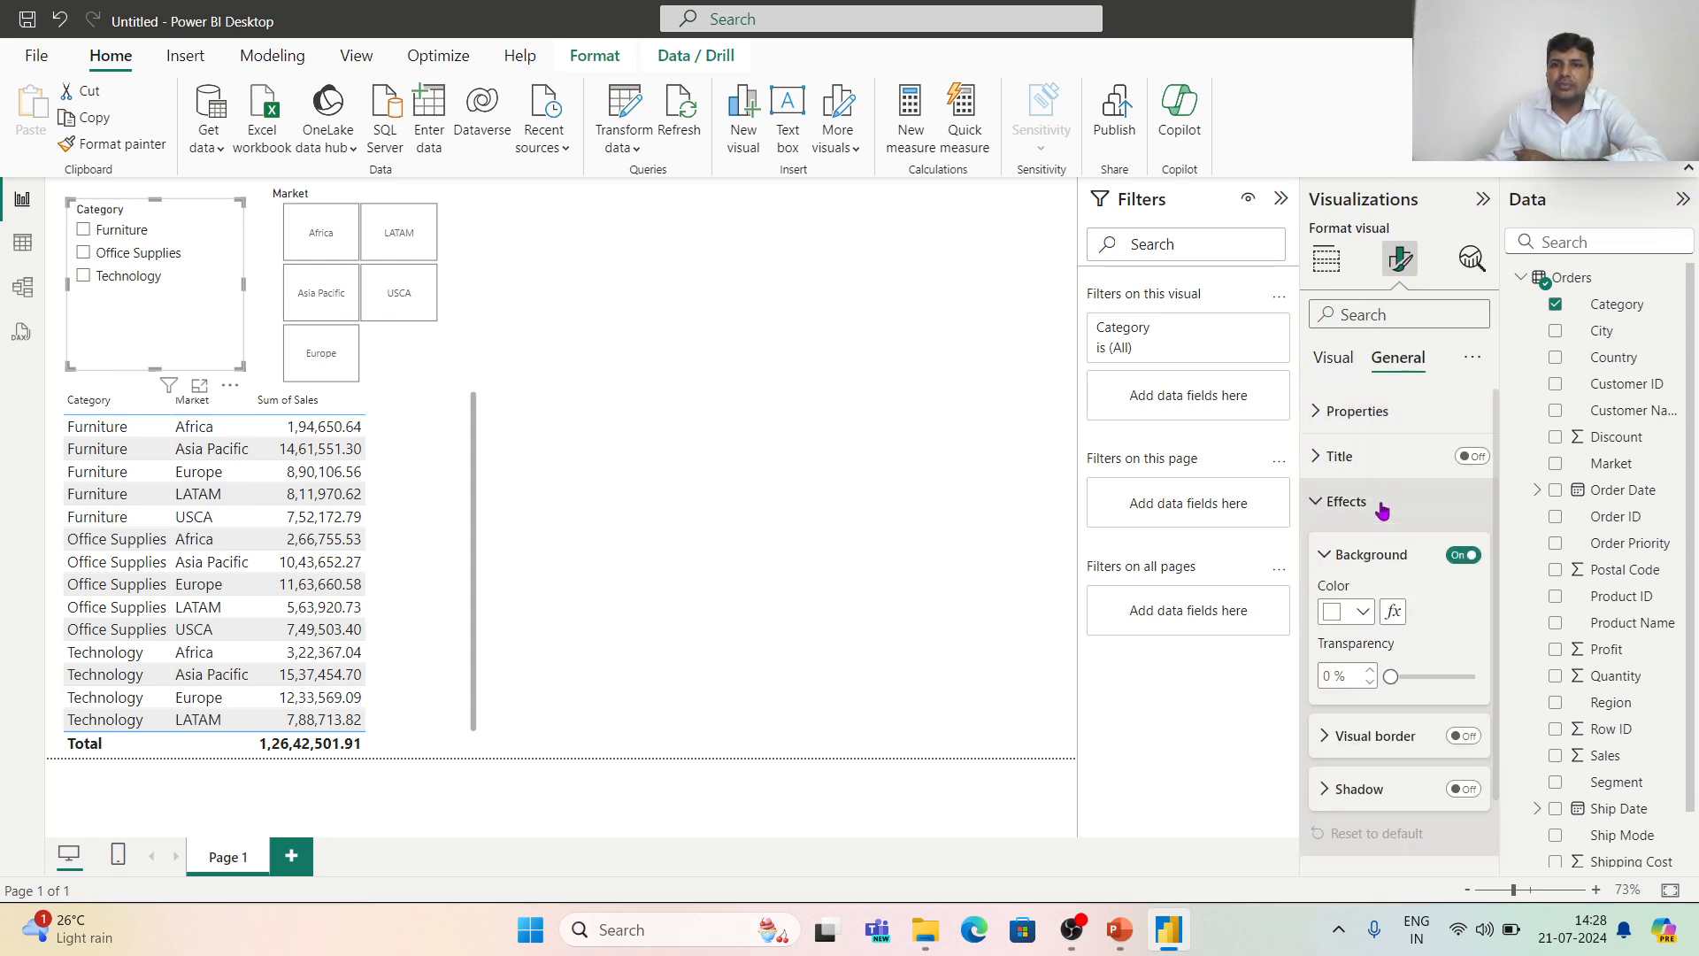
click(1354, 612)
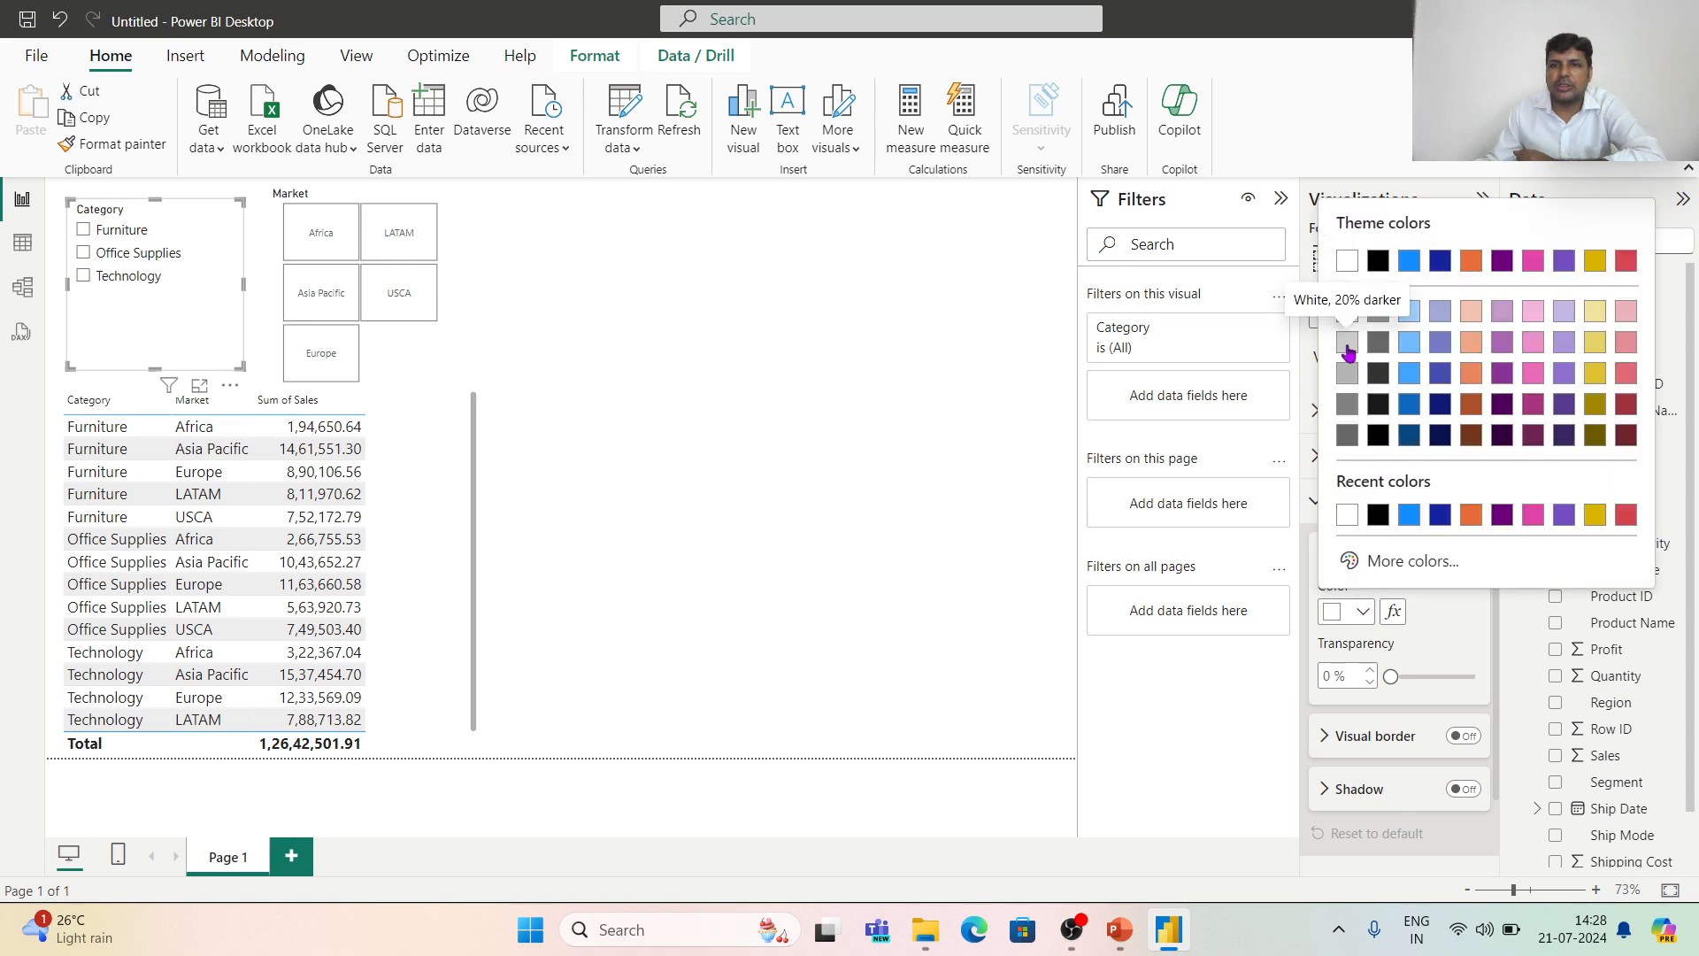
click(1347, 345)
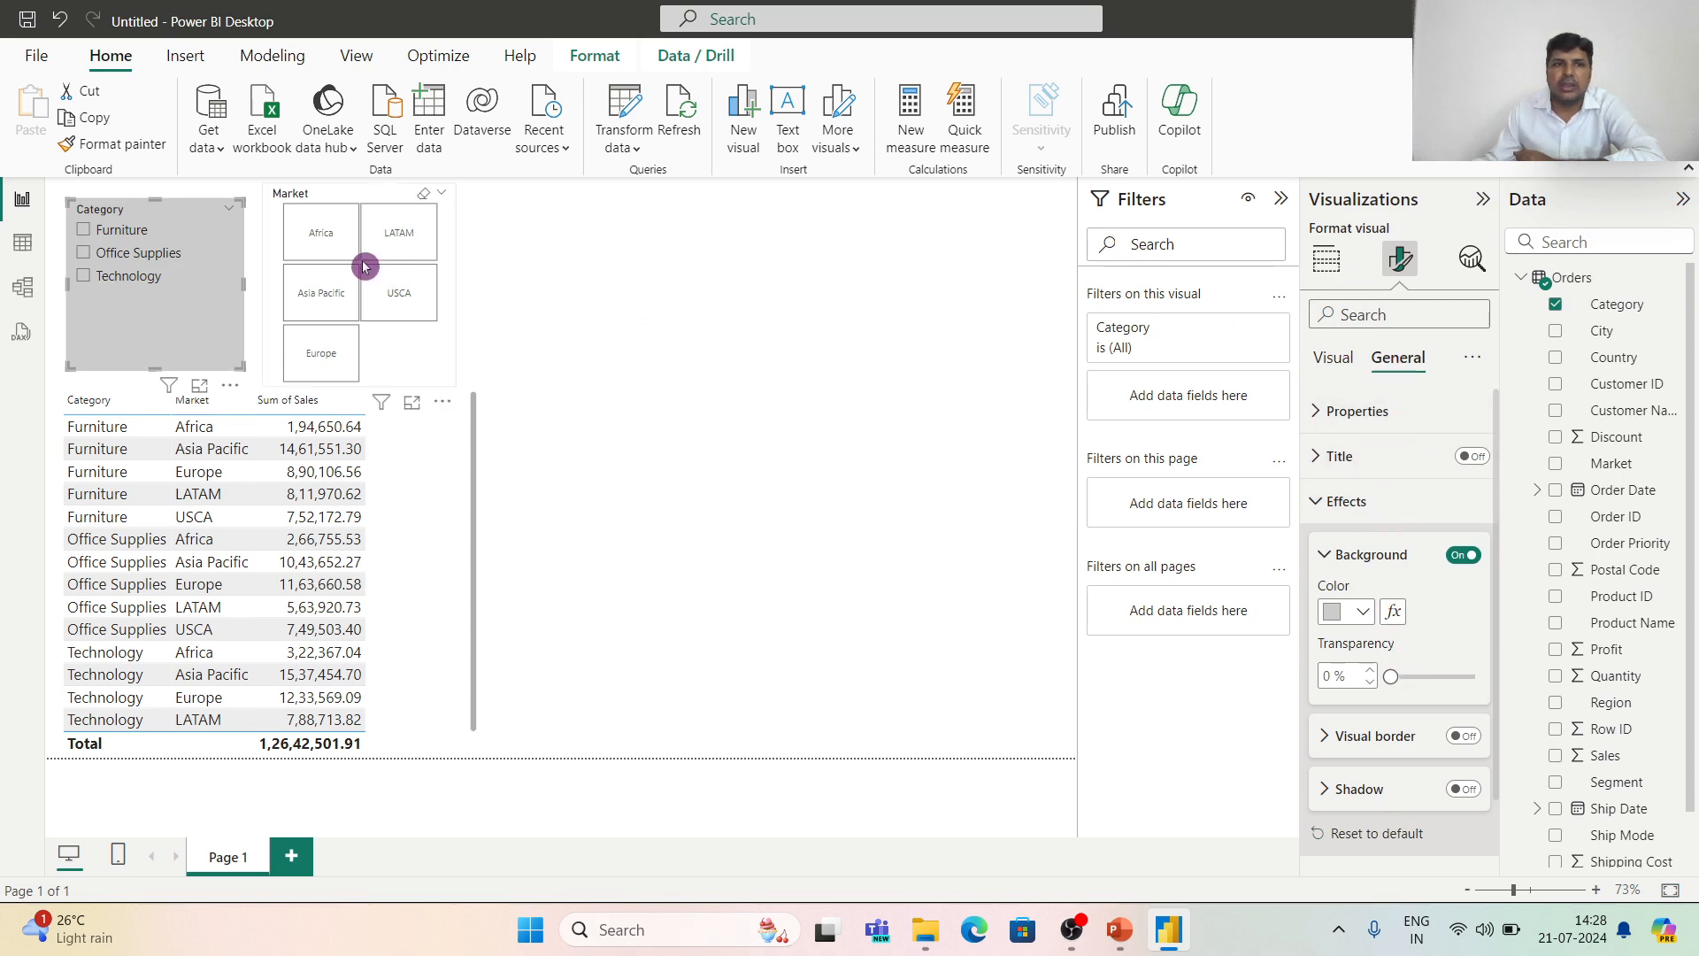
Give the Market slicer the same White, 20% darker background color and deselect it.
click(450, 220)
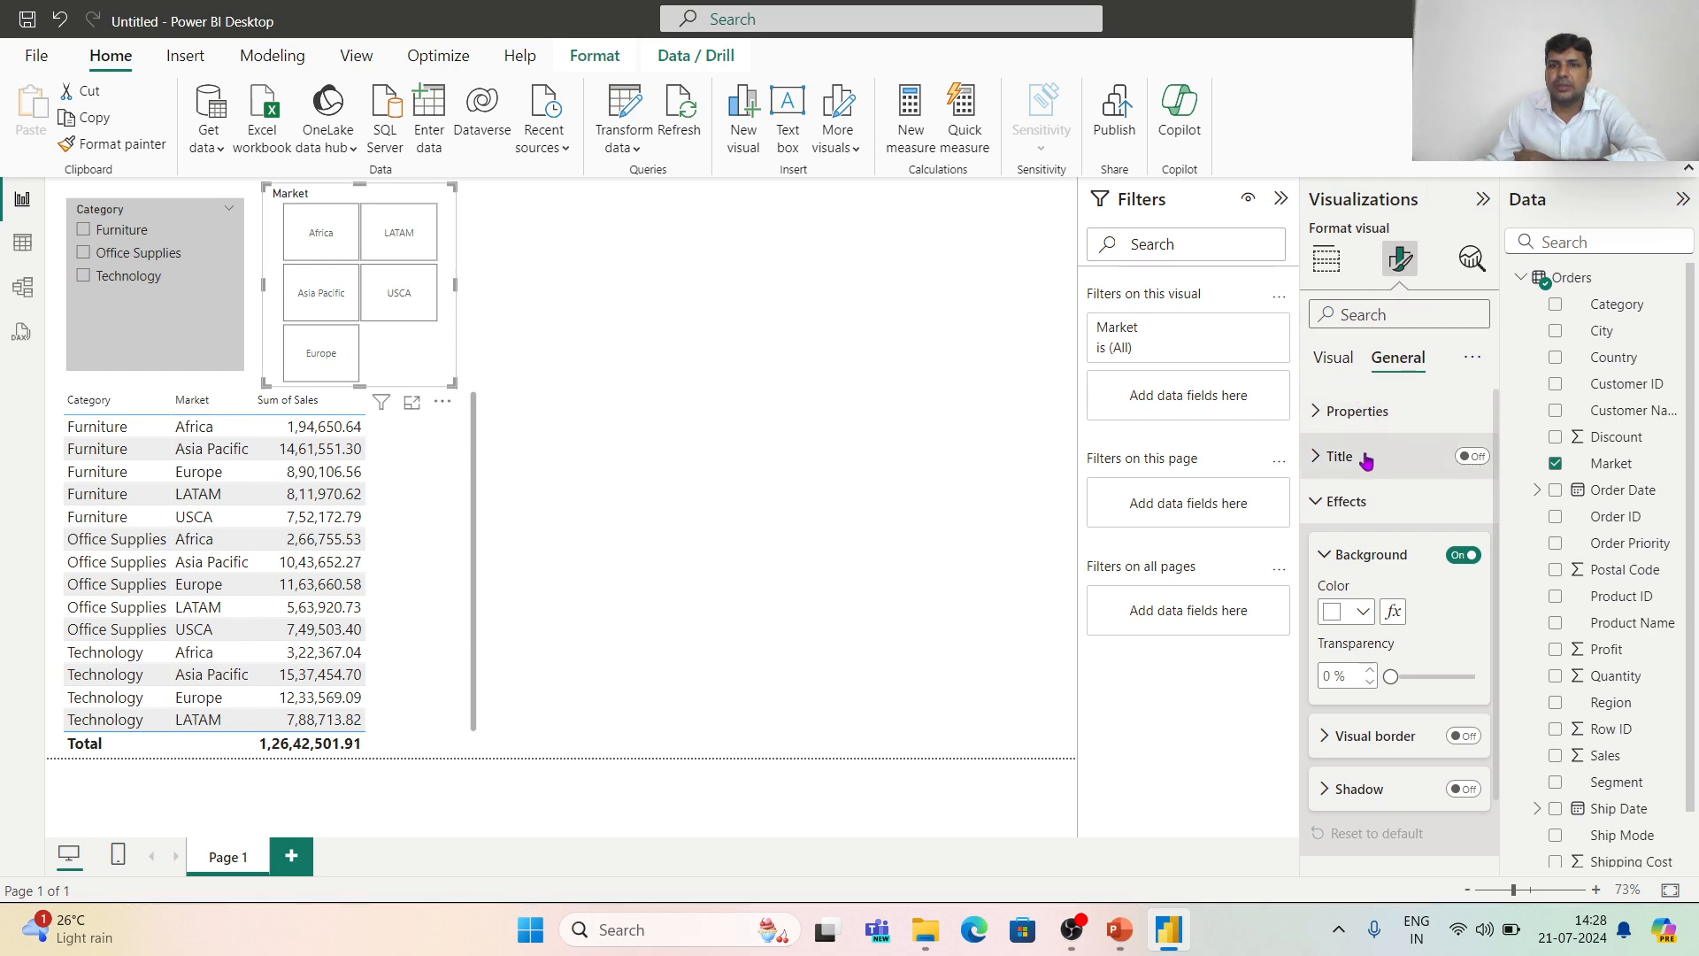
click(1363, 612)
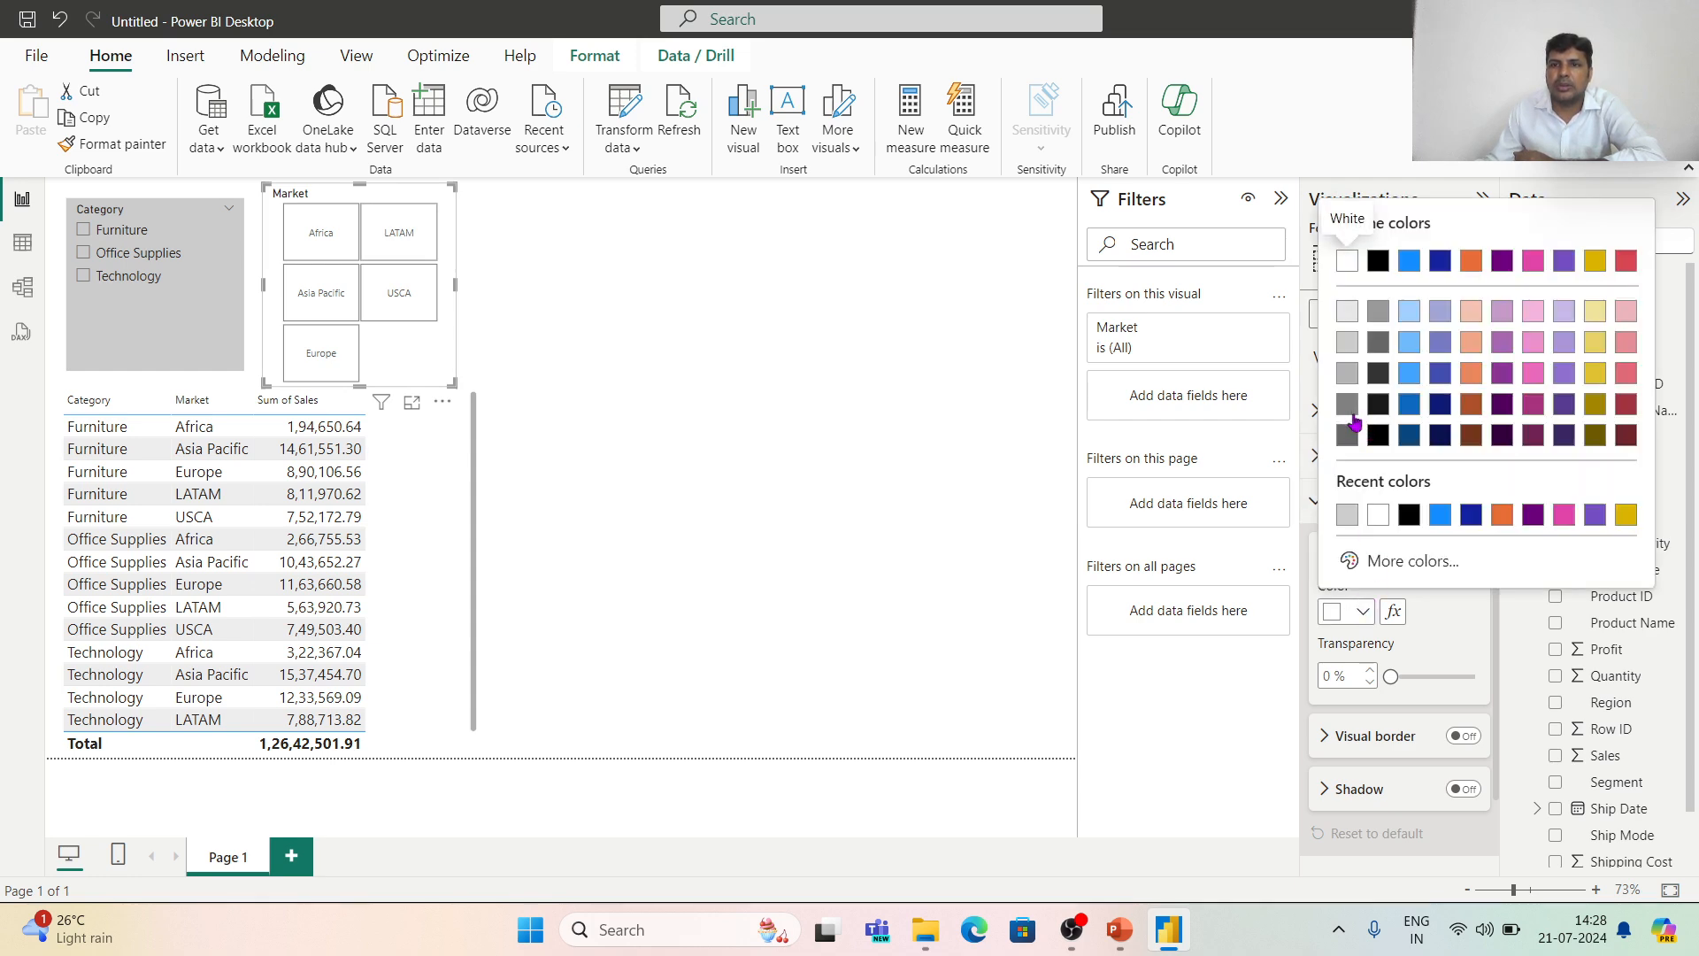
click(1345, 341)
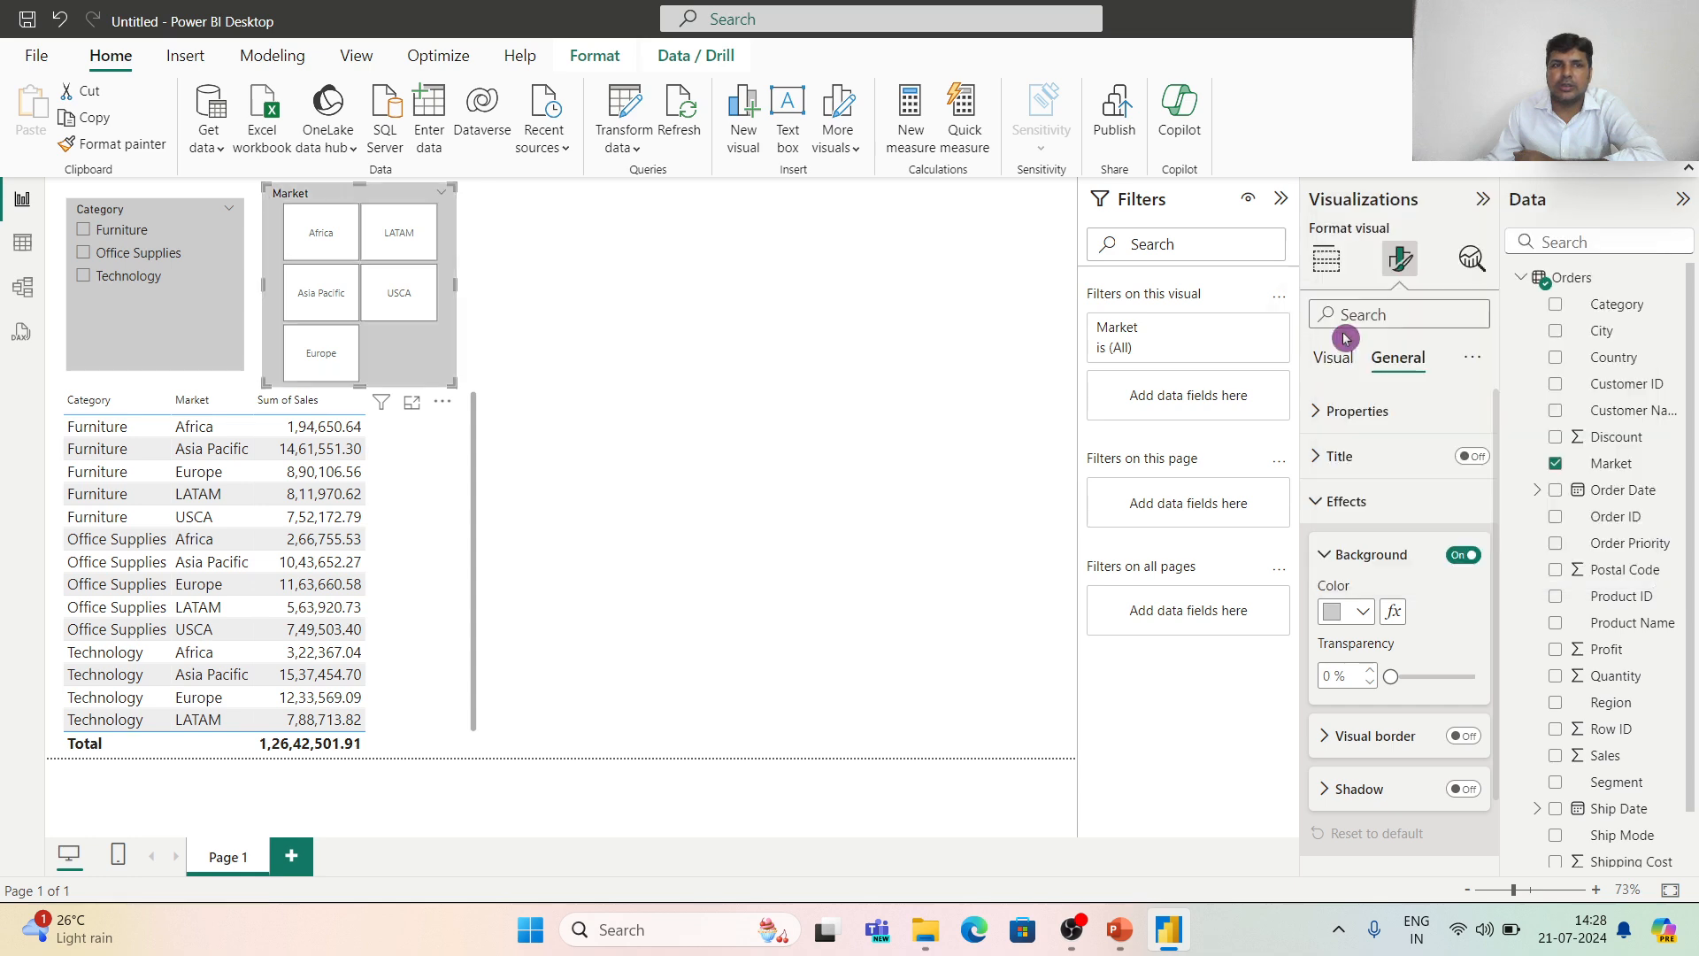
click(503, 328)
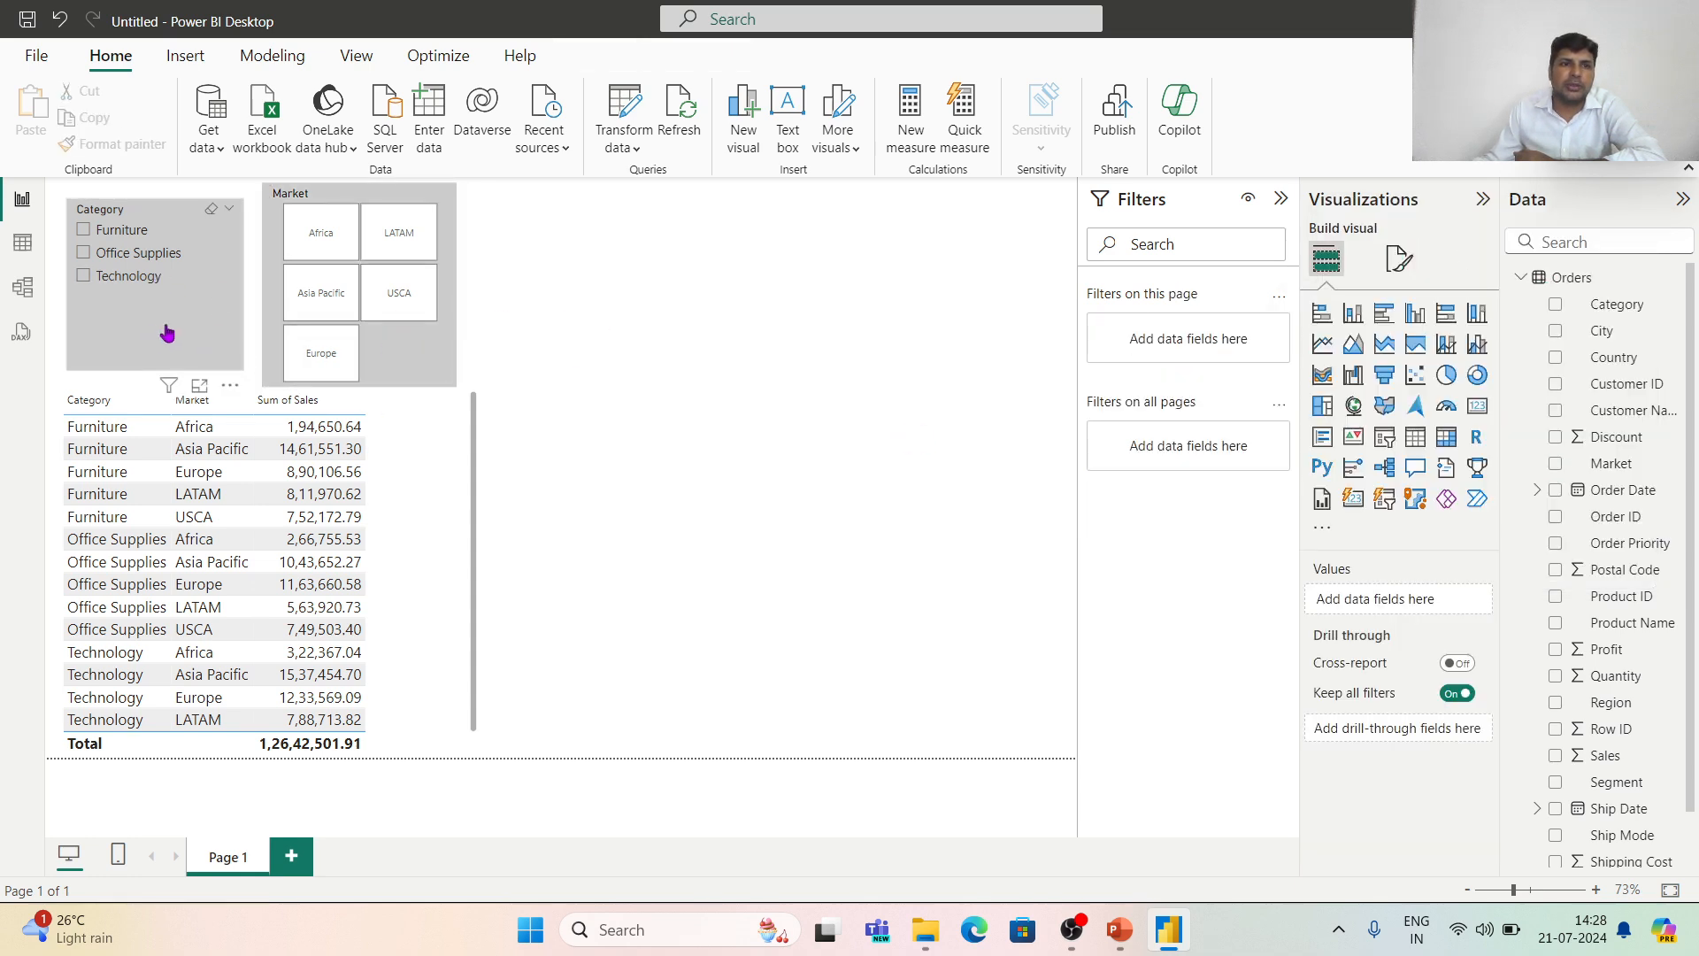
Try Theme color 1, 40% lighter as the table's background, settle on Black, 60% lighter, and deselect the table.
click(429, 494)
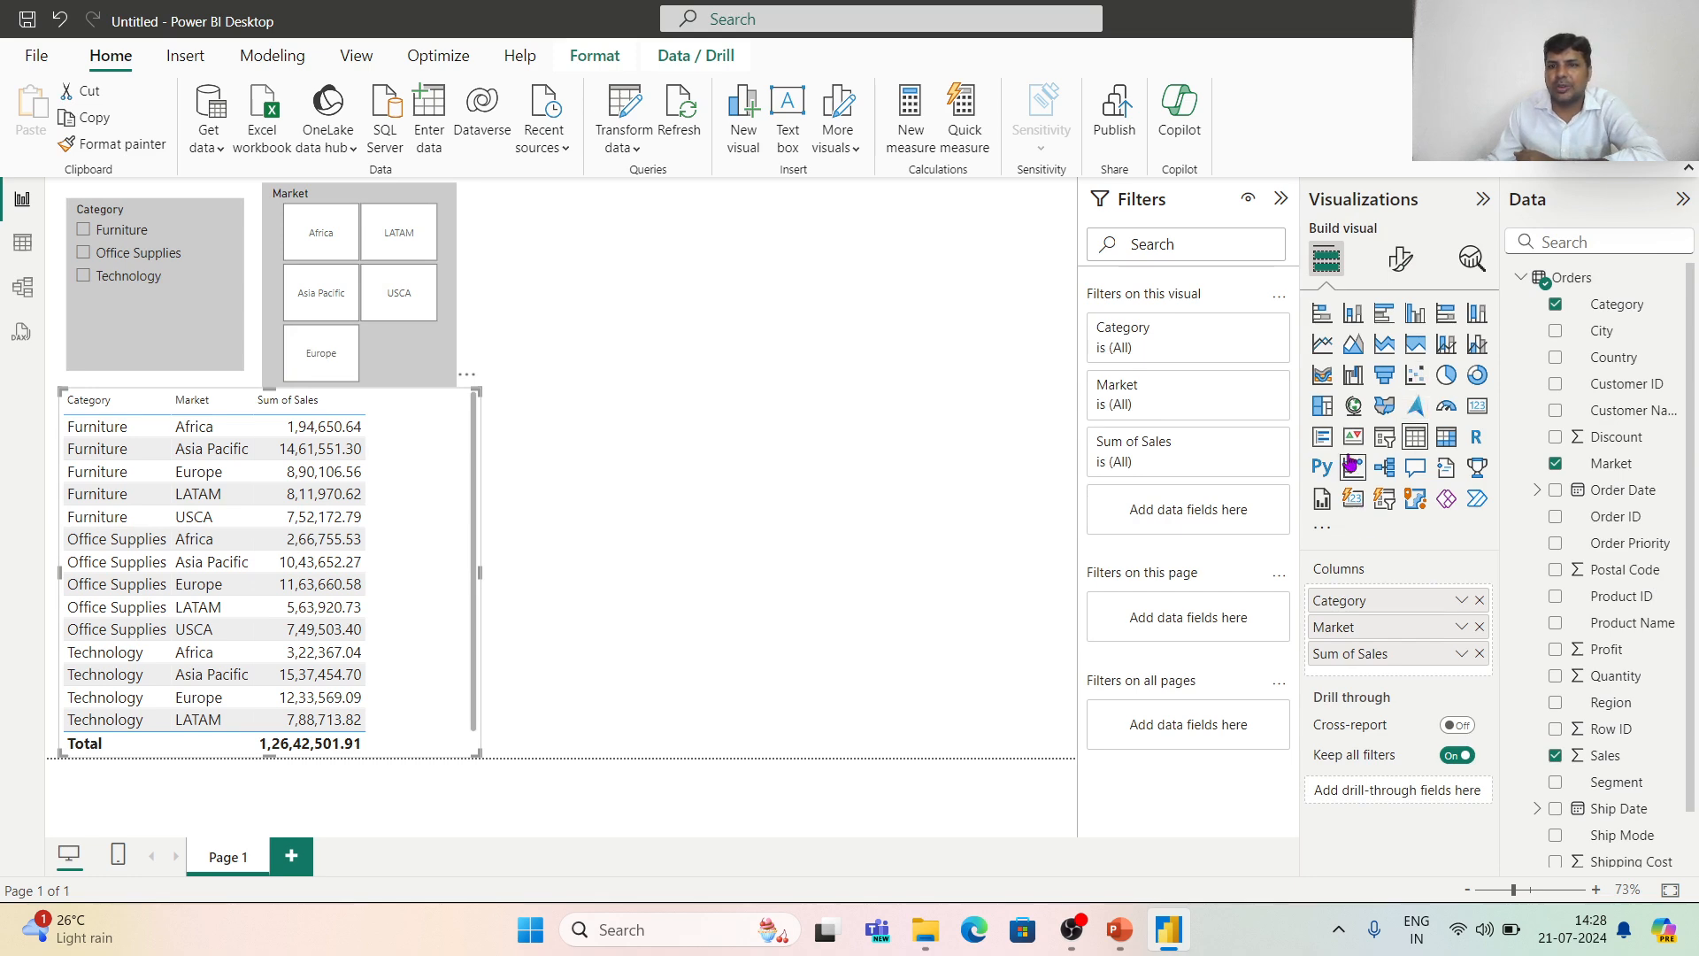
click(1400, 259)
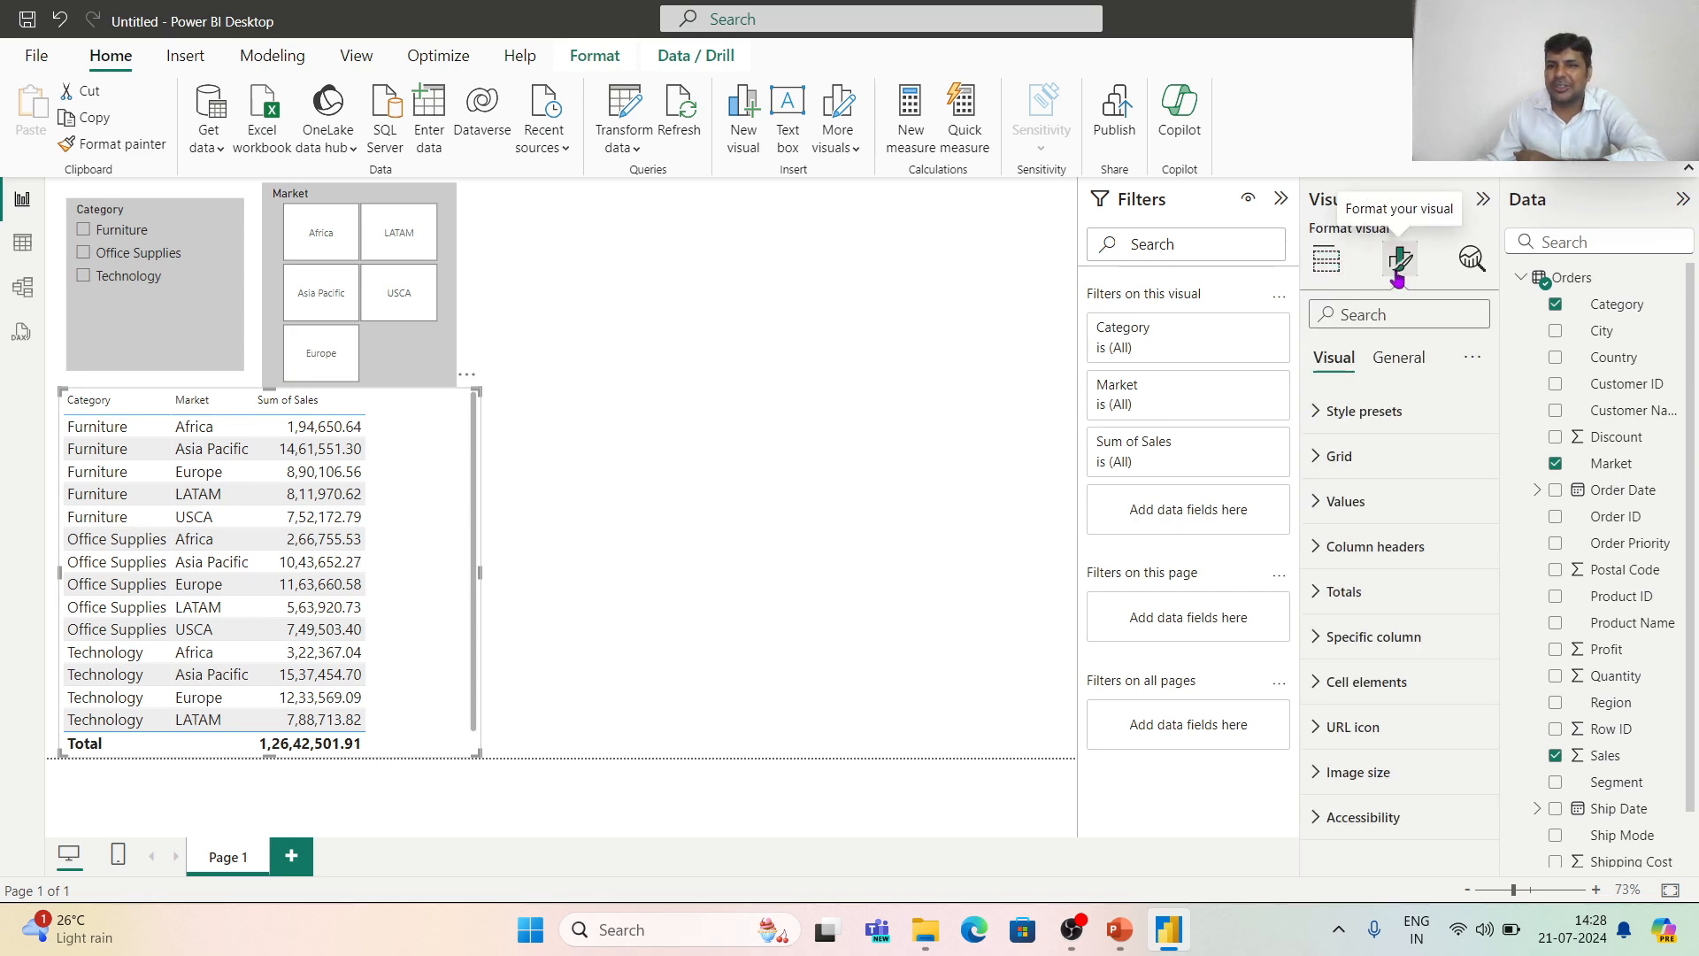
click(1414, 359)
click(1370, 501)
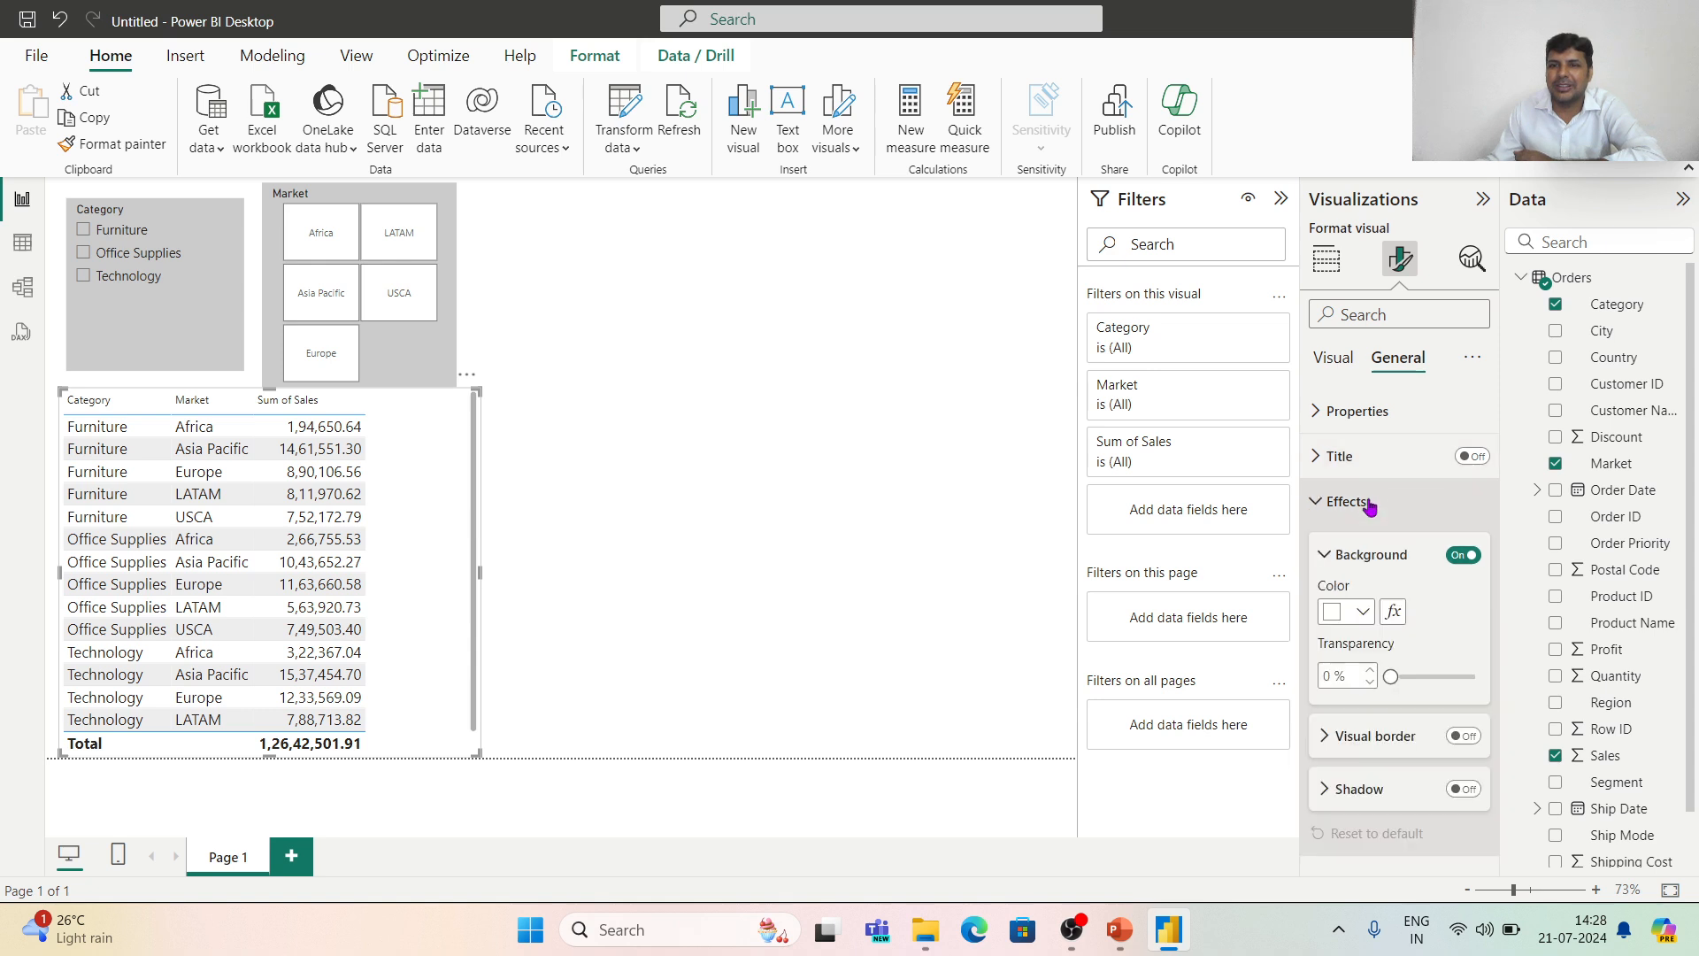
click(1363, 612)
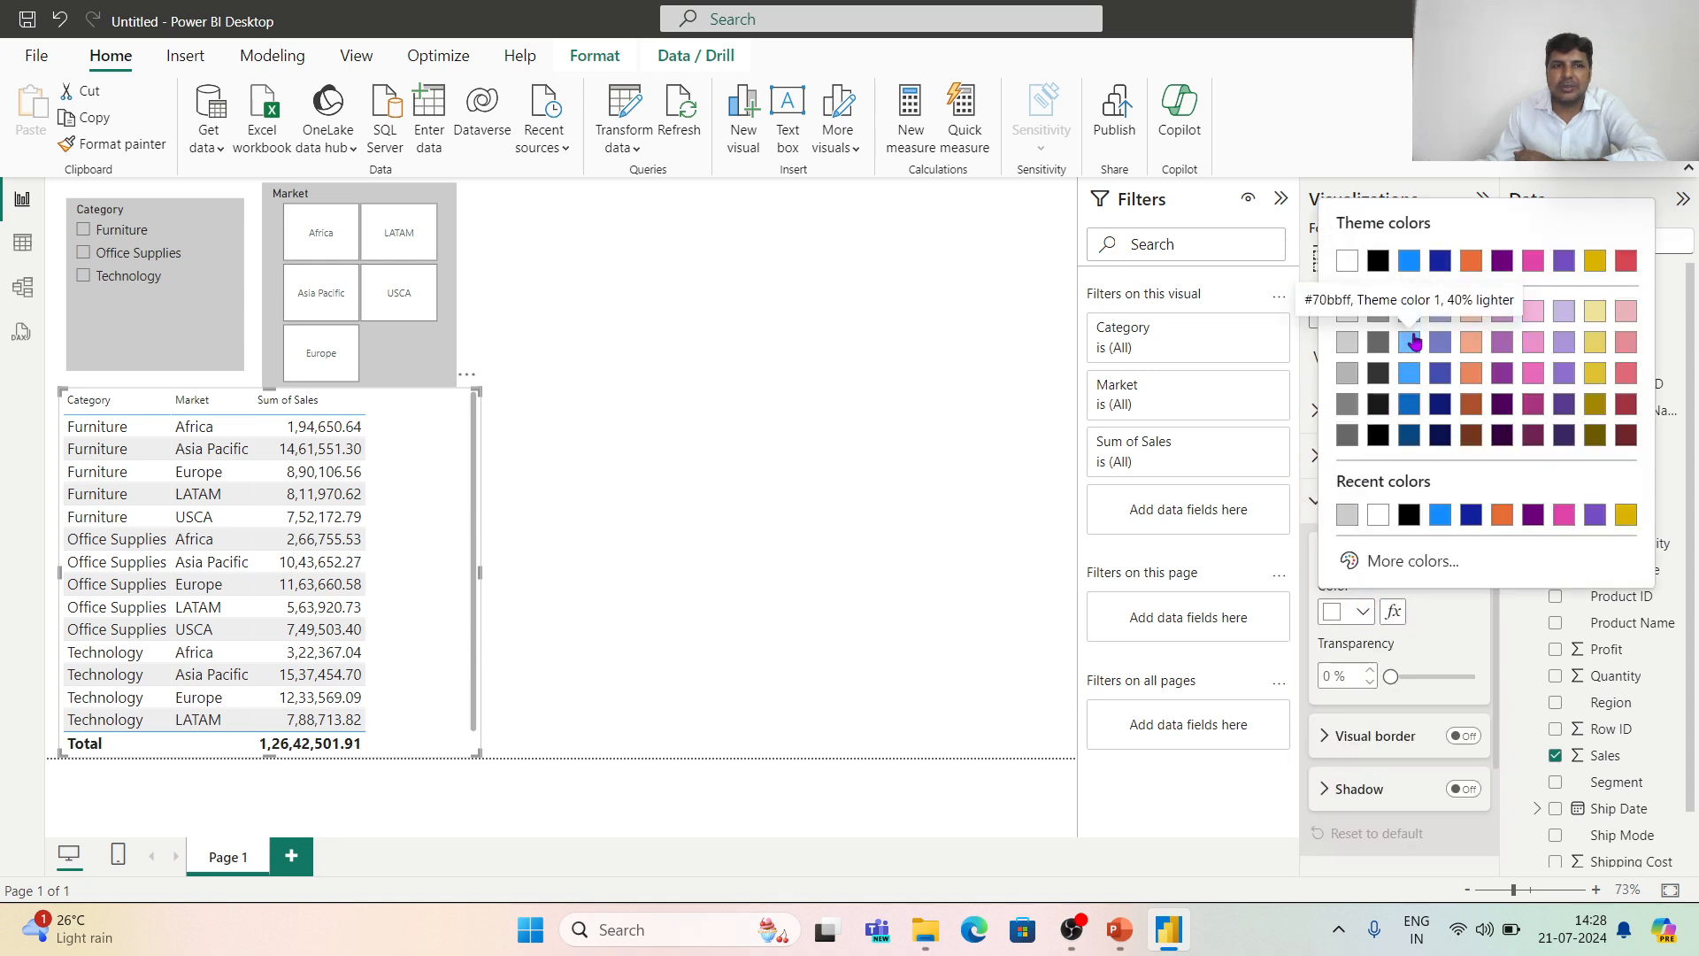
click(1414, 342)
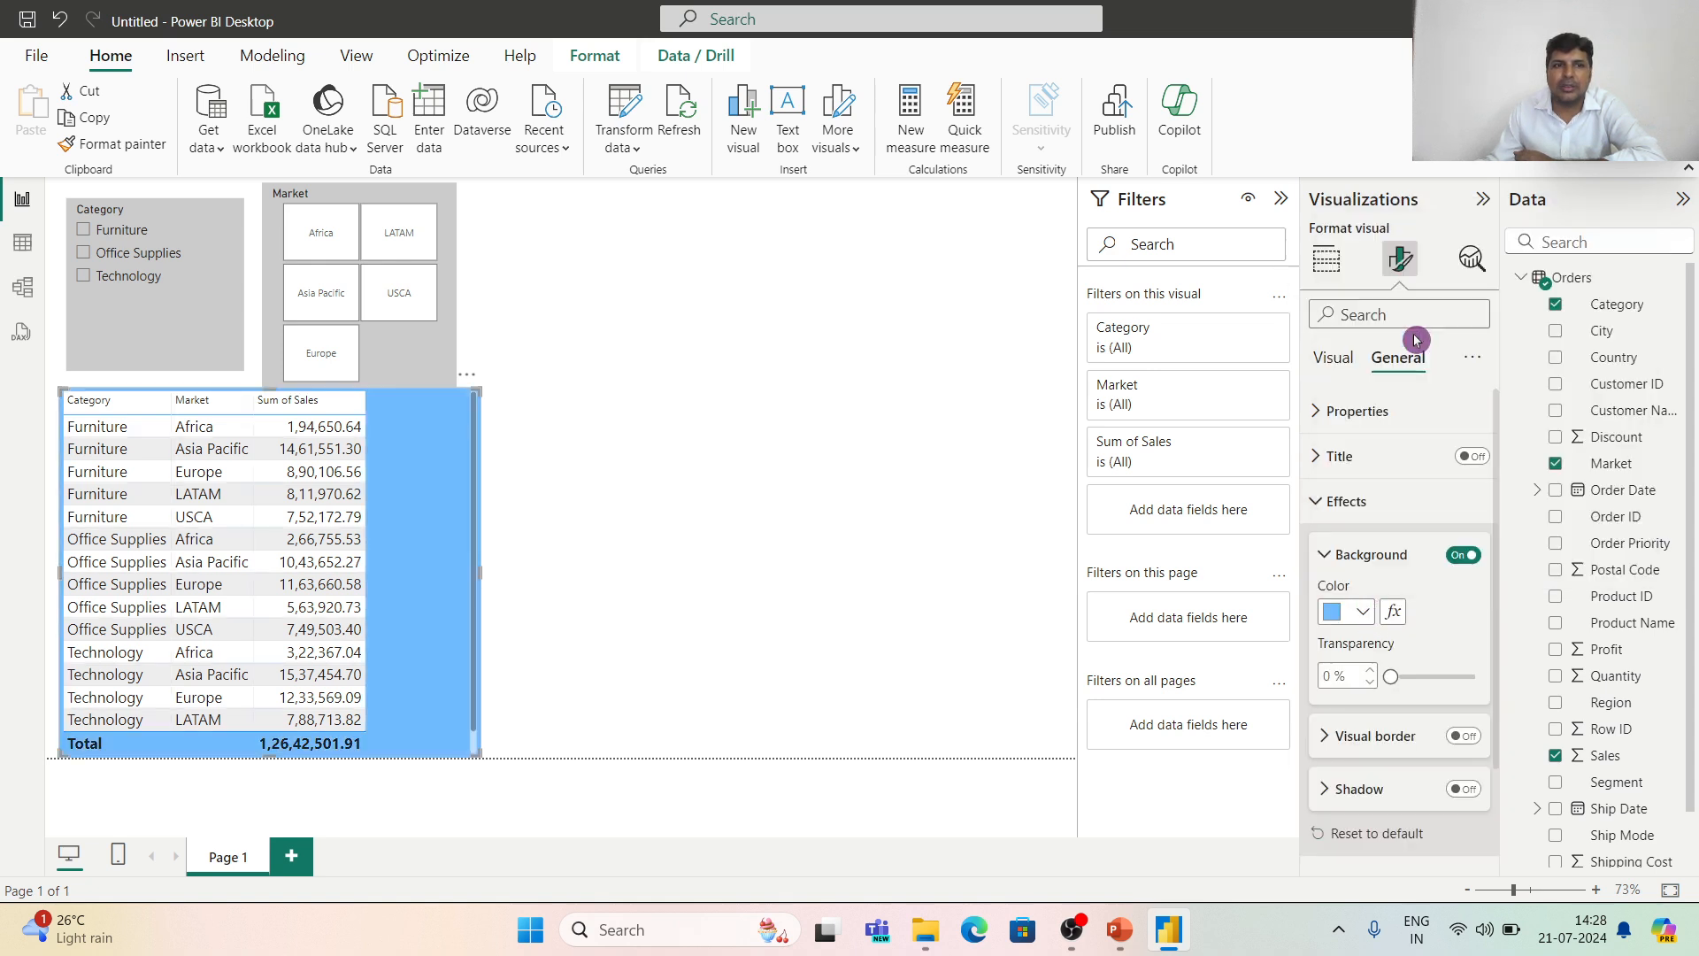
click(1363, 612)
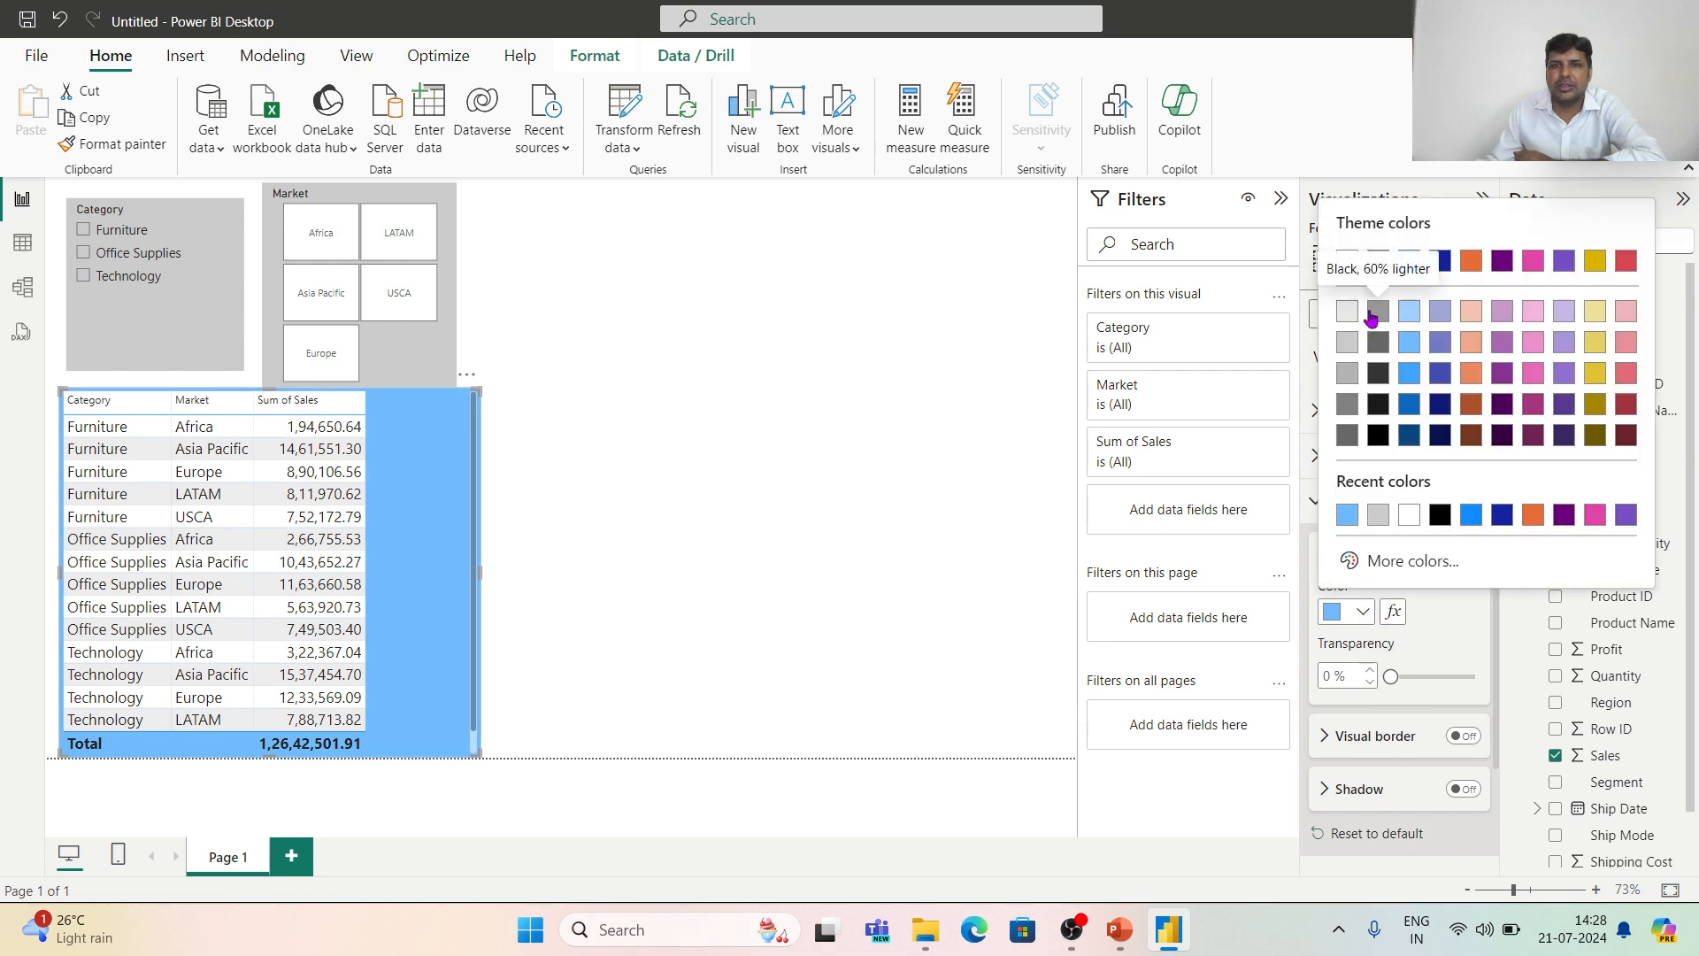
click(1371, 317)
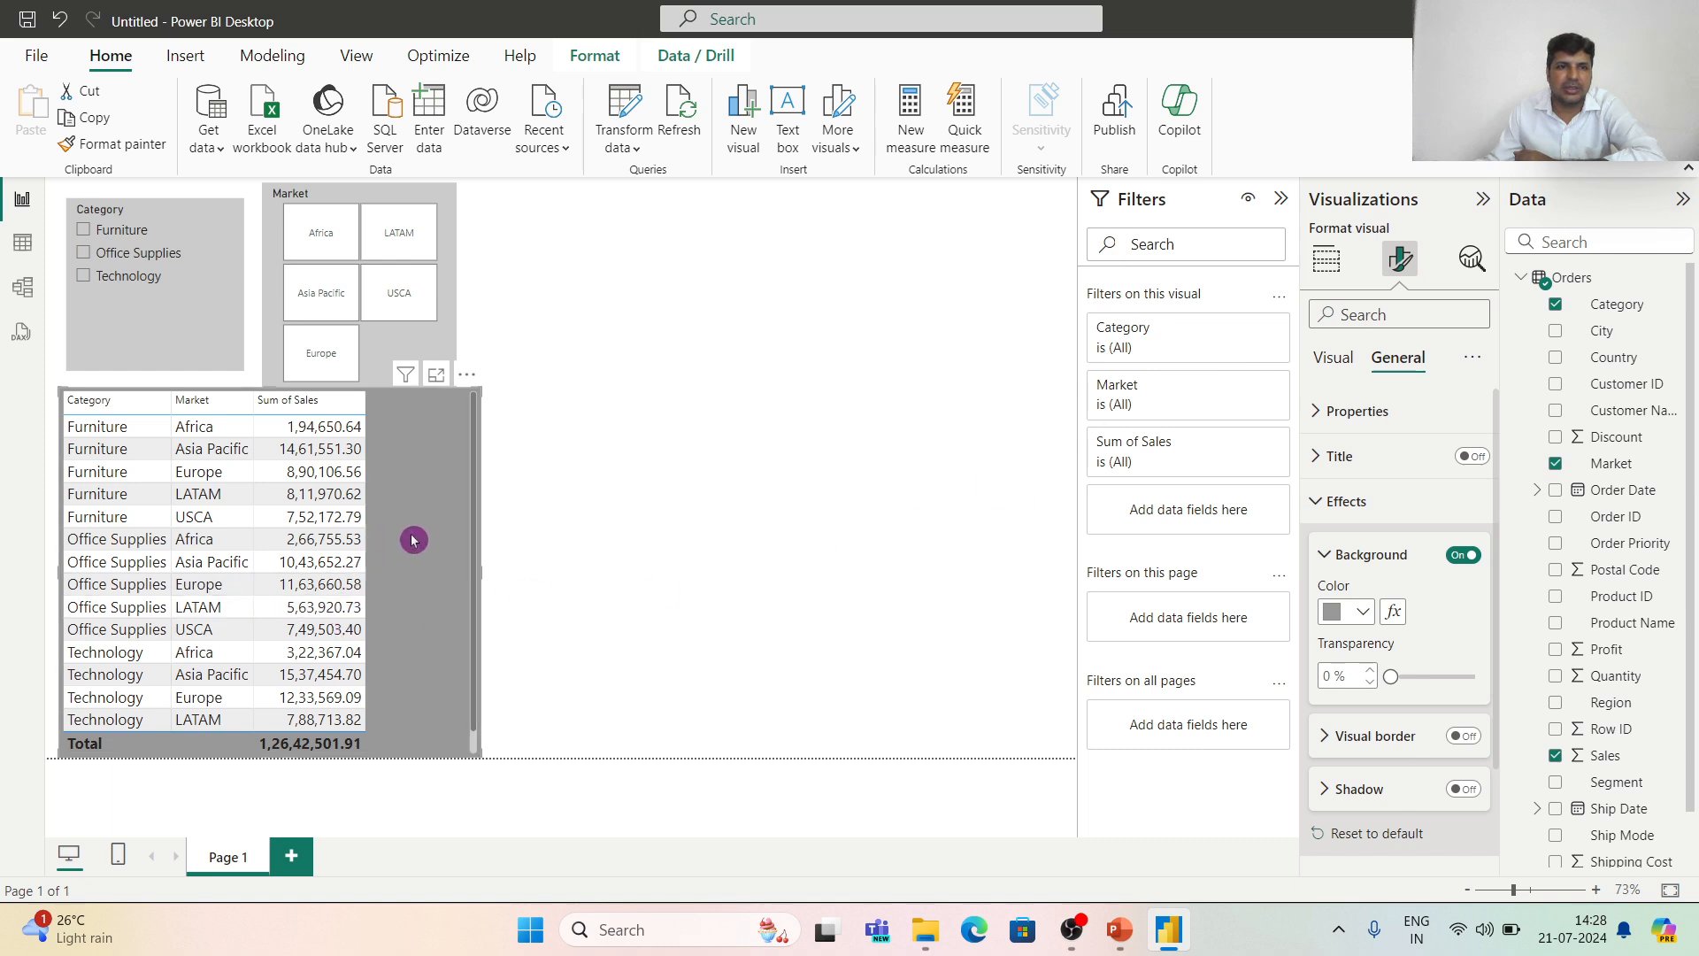
click(713, 398)
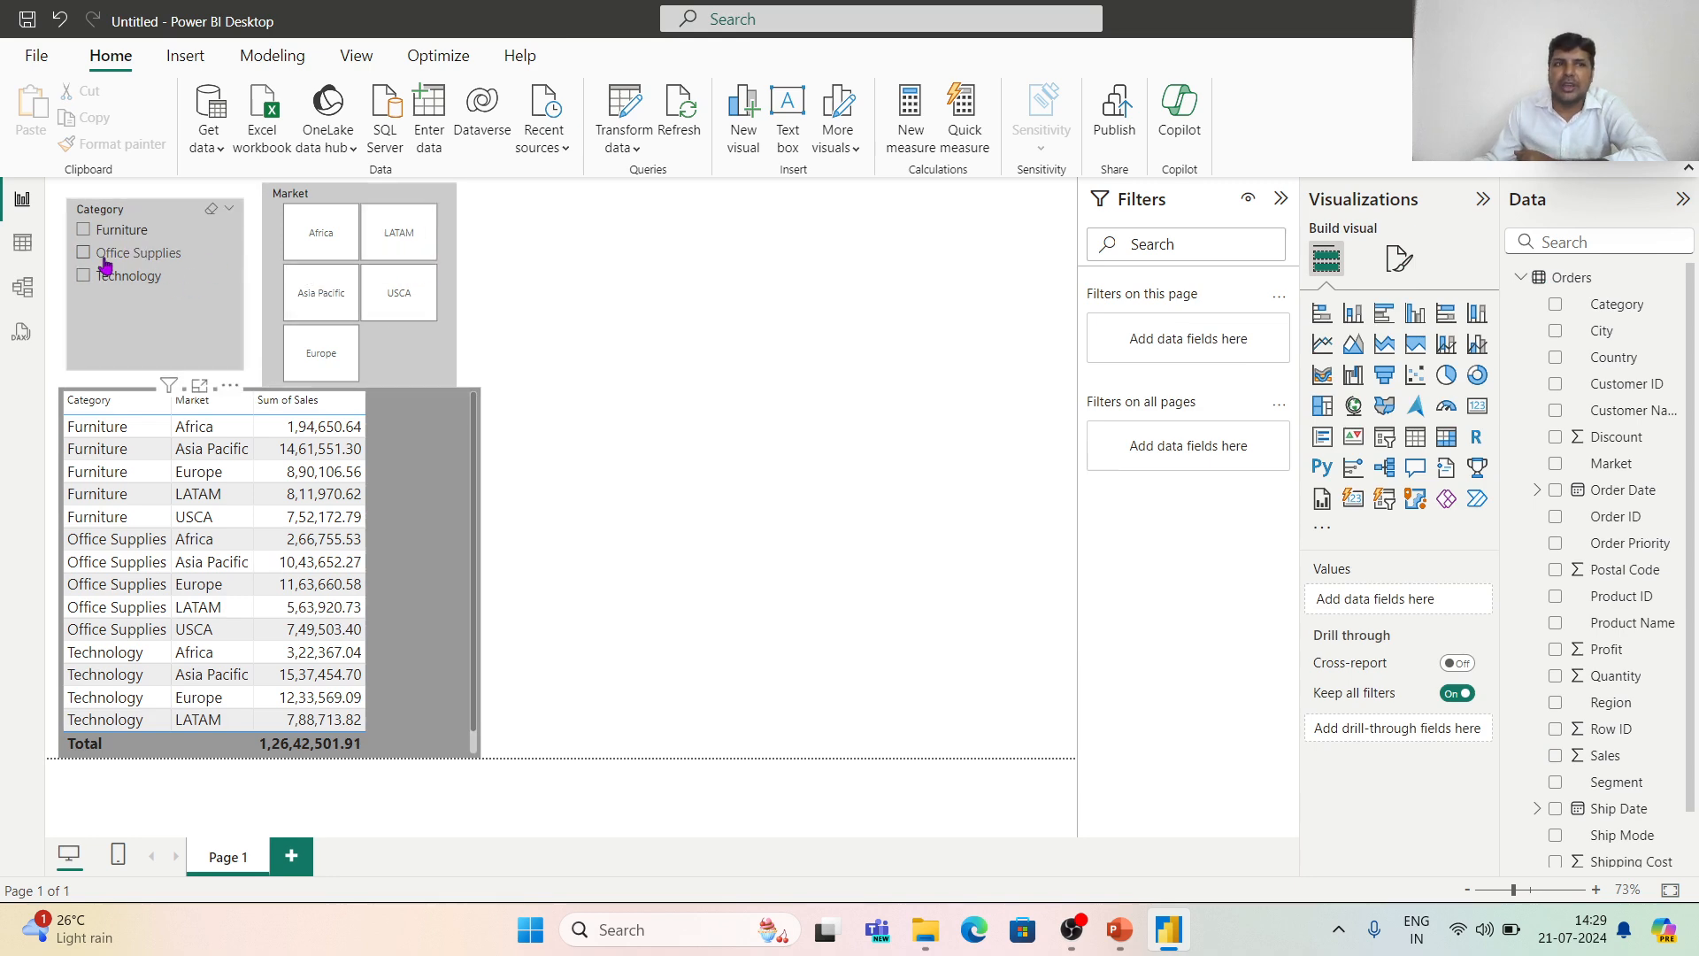
Test both slicers together with Furniture and Africa, and clear the Market slicer's selection.
click(84, 231)
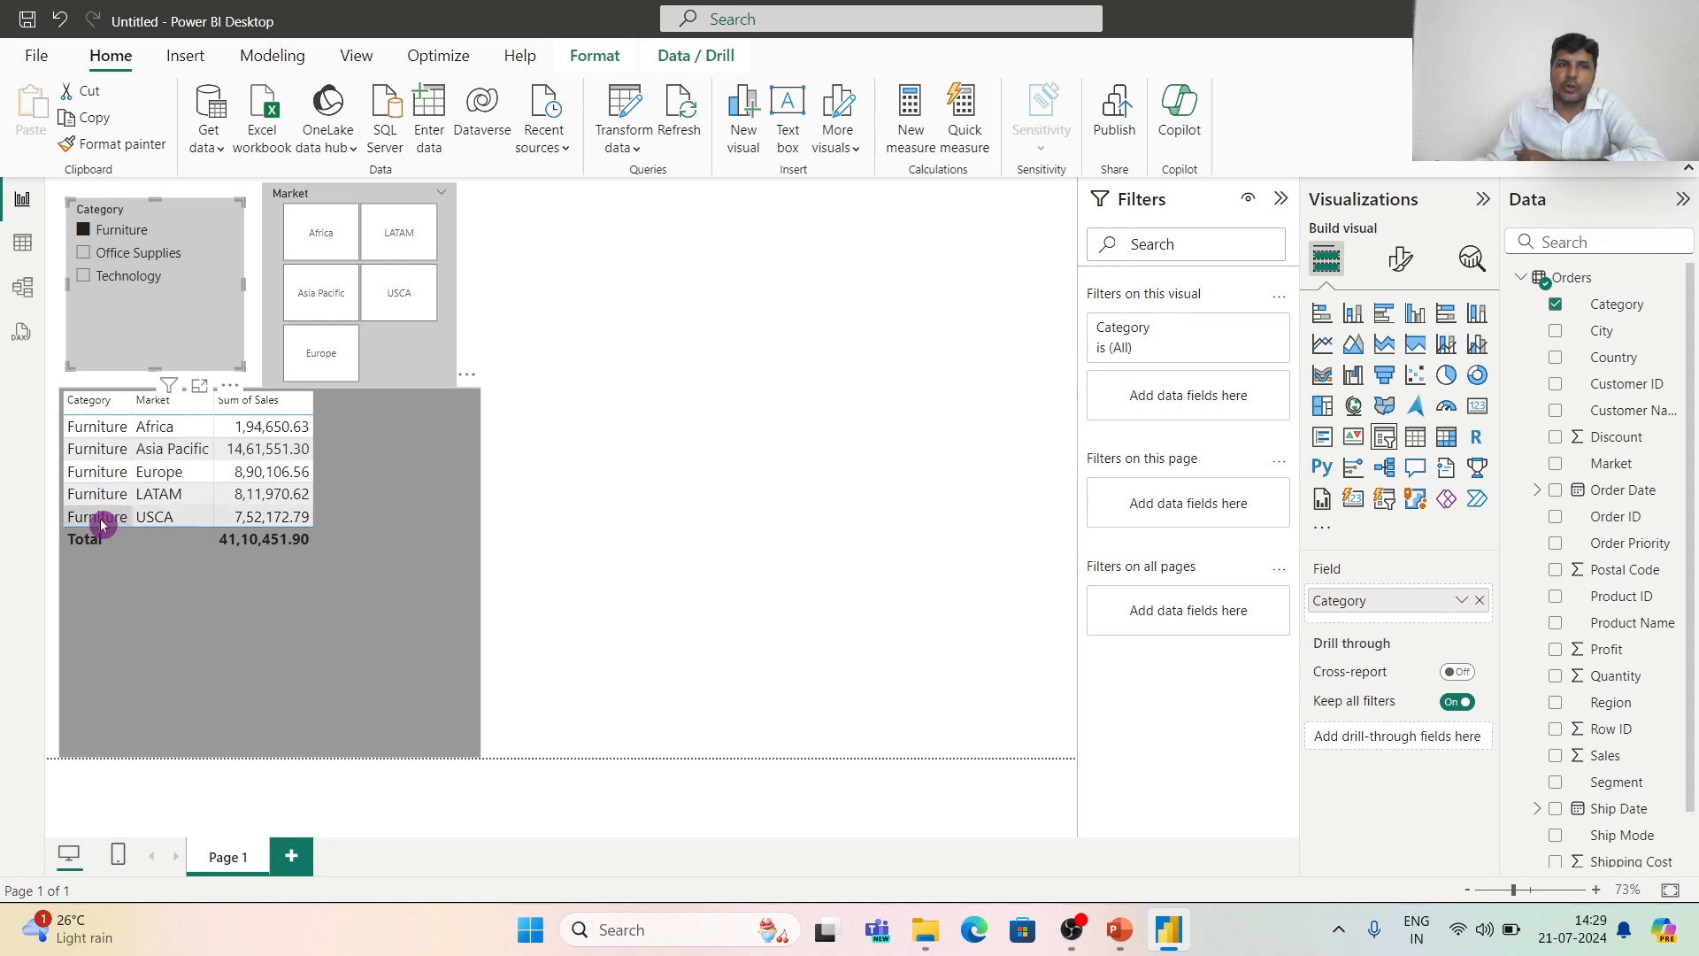
click(325, 213)
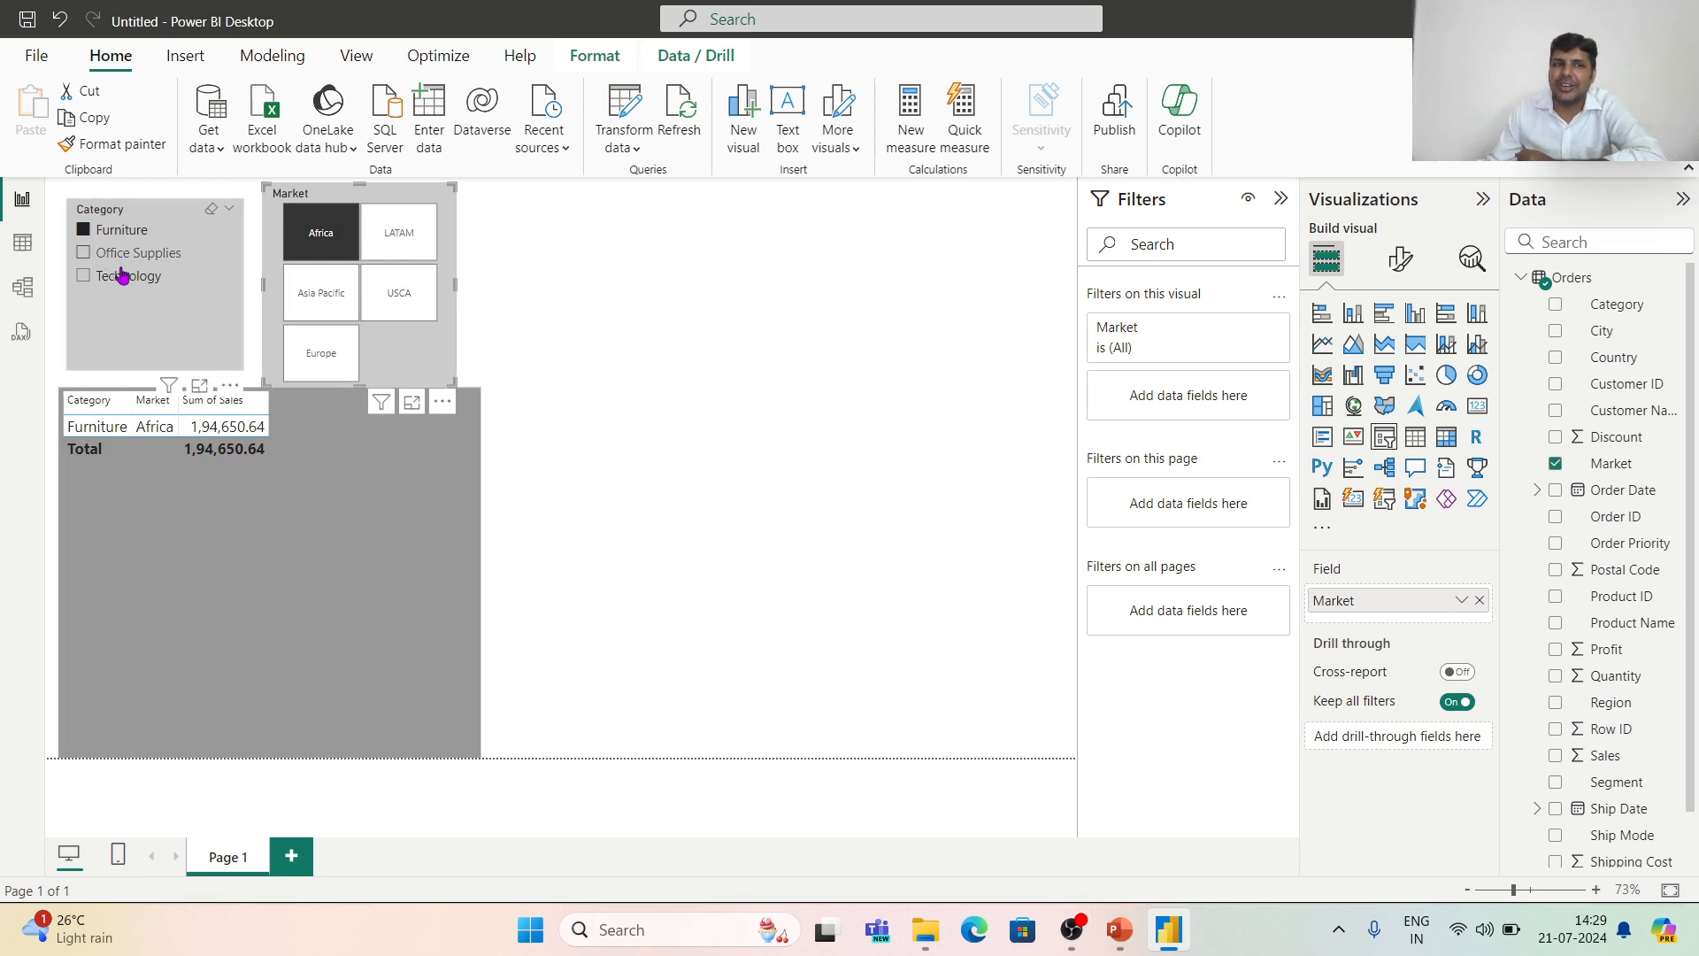
click(336, 238)
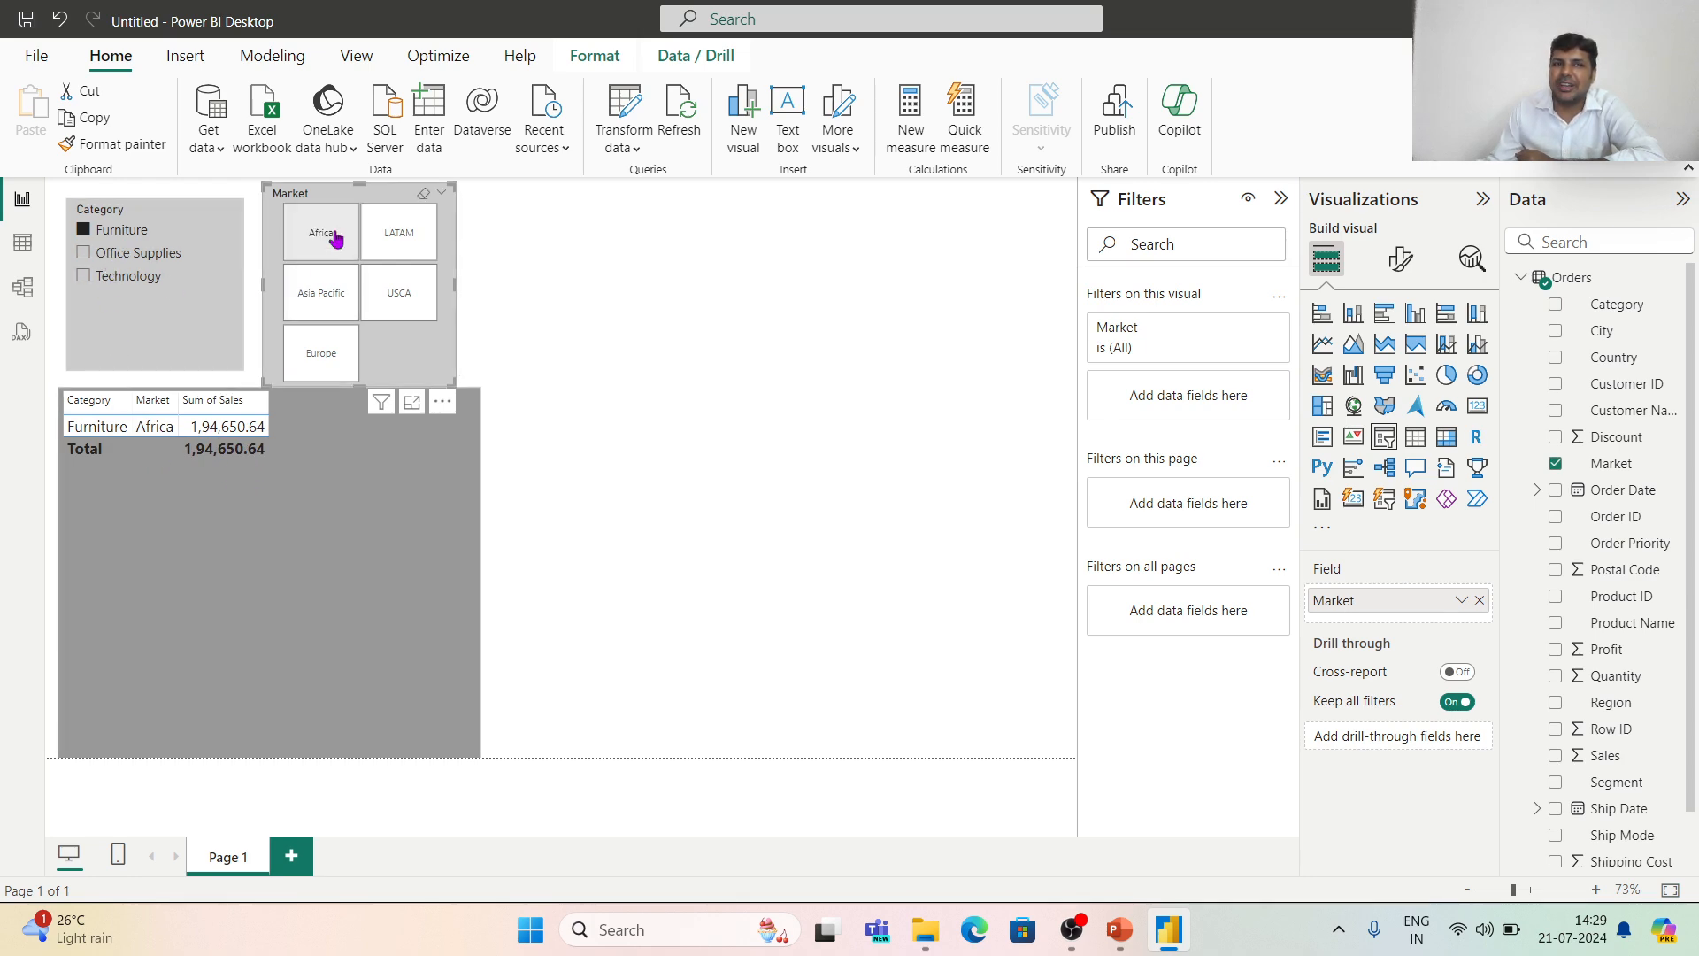
click(423, 192)
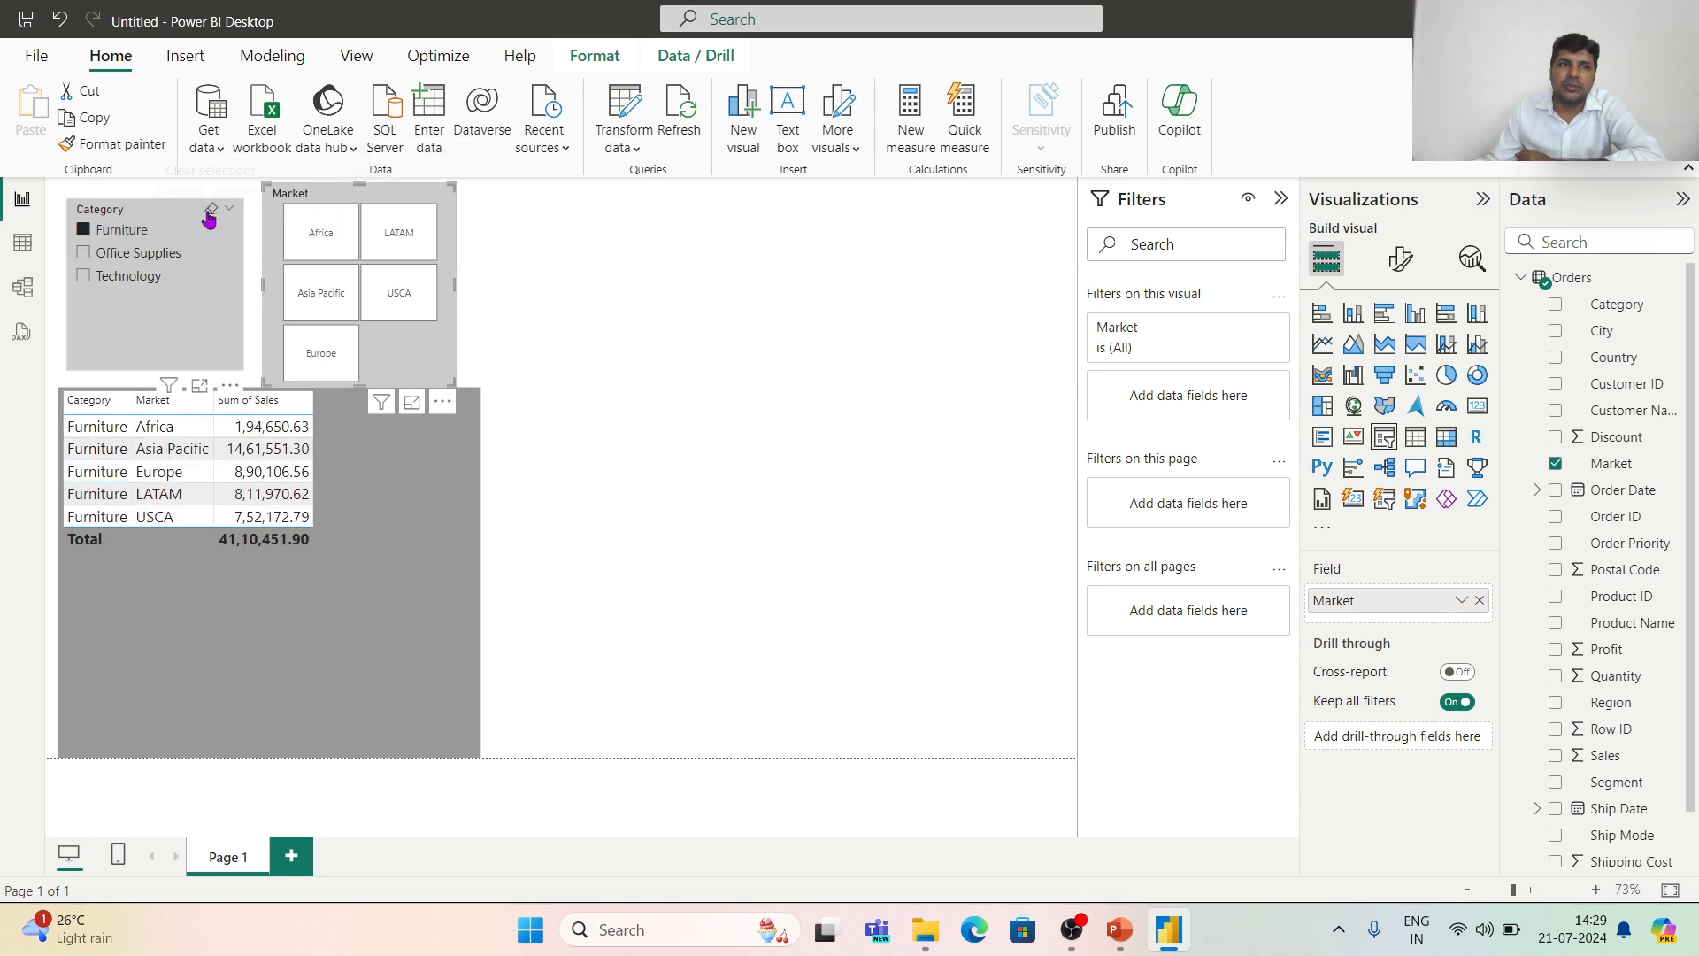
Clear the Category slicer's selection and add a new slicer on the Country field beside the Market slicer.
click(211, 209)
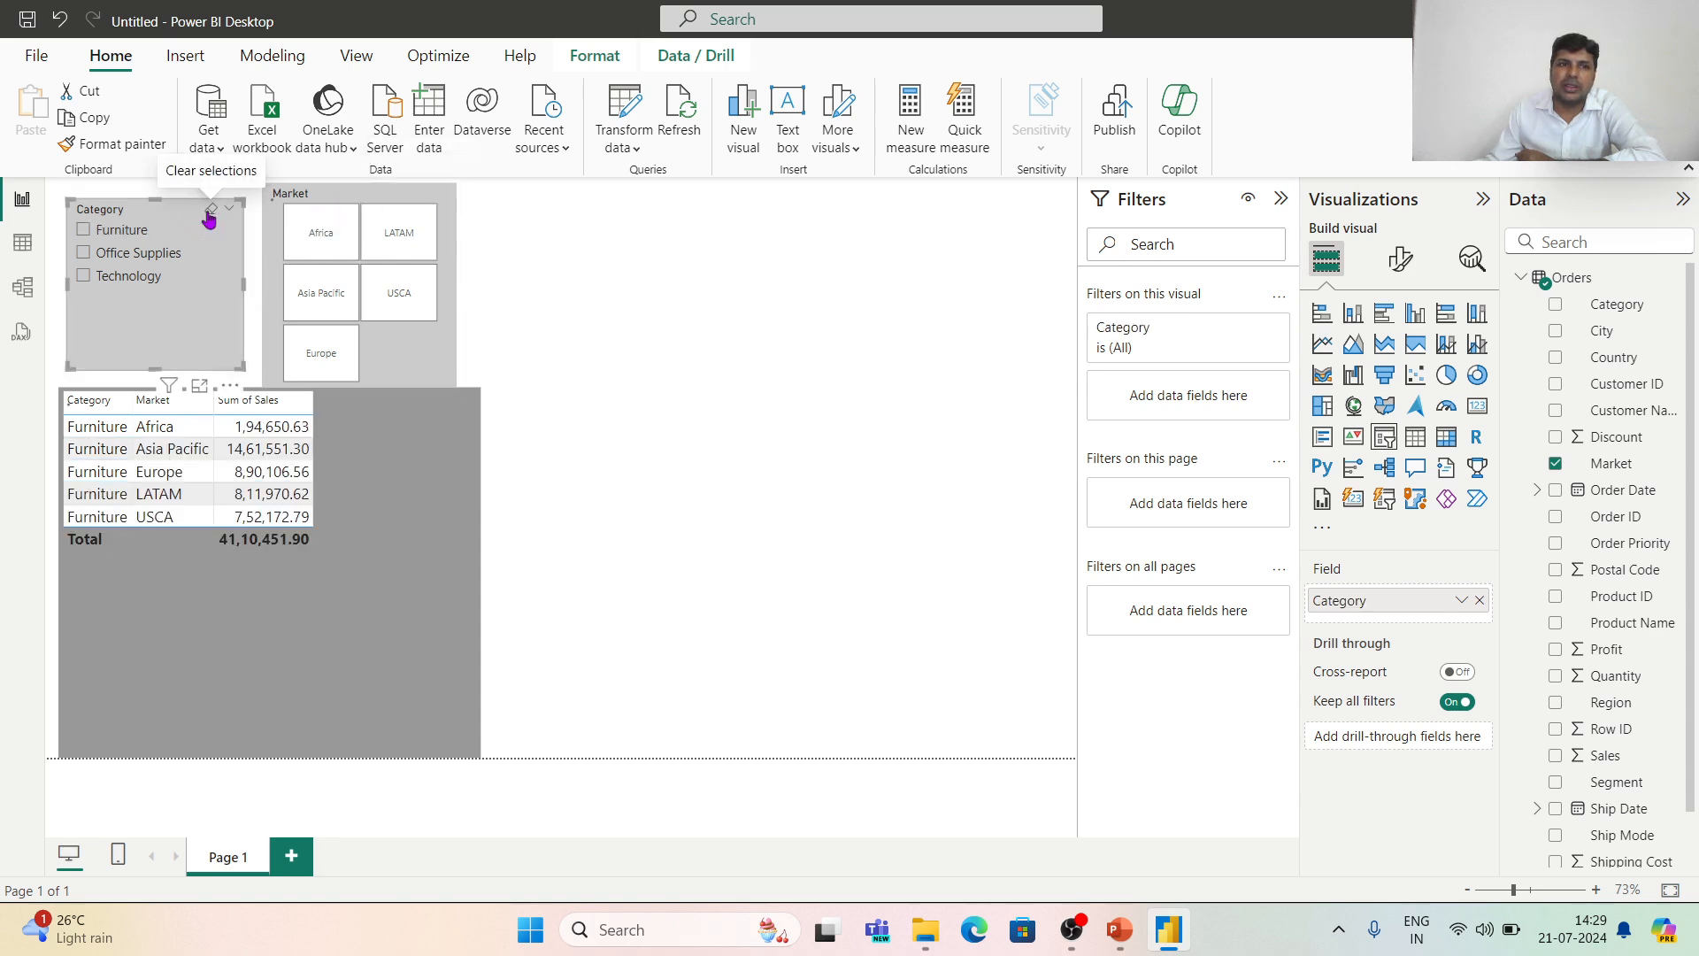
click(695, 334)
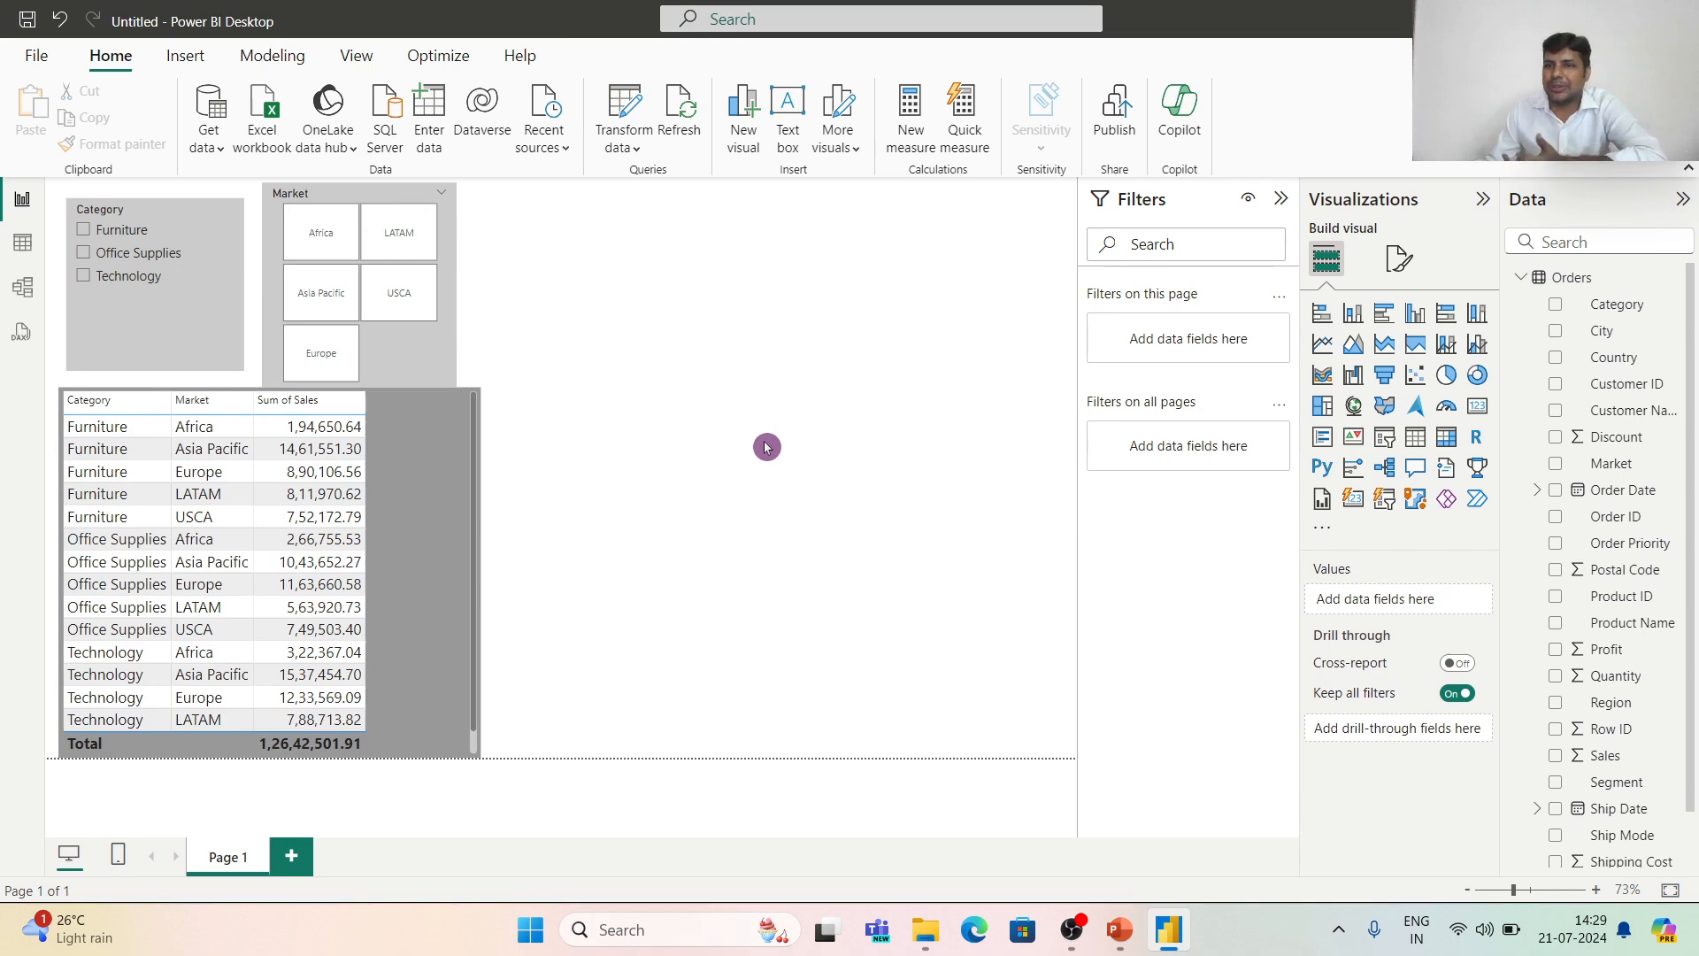
click(1389, 445)
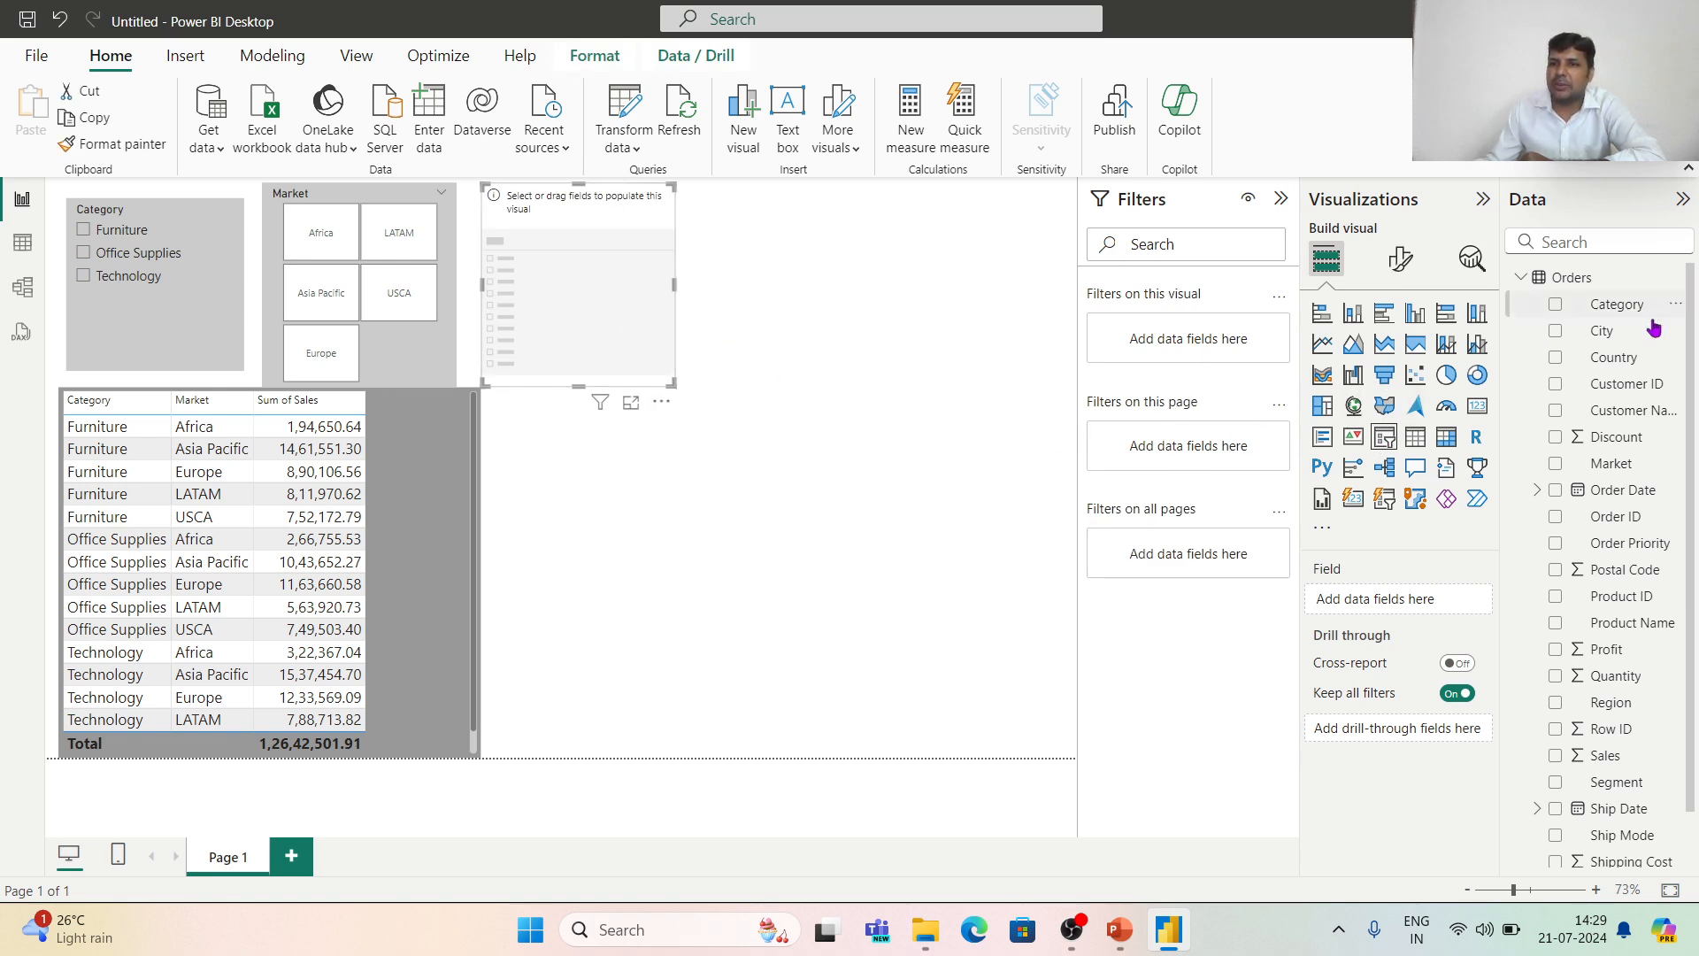
drag(1557, 363, 1394, 599)
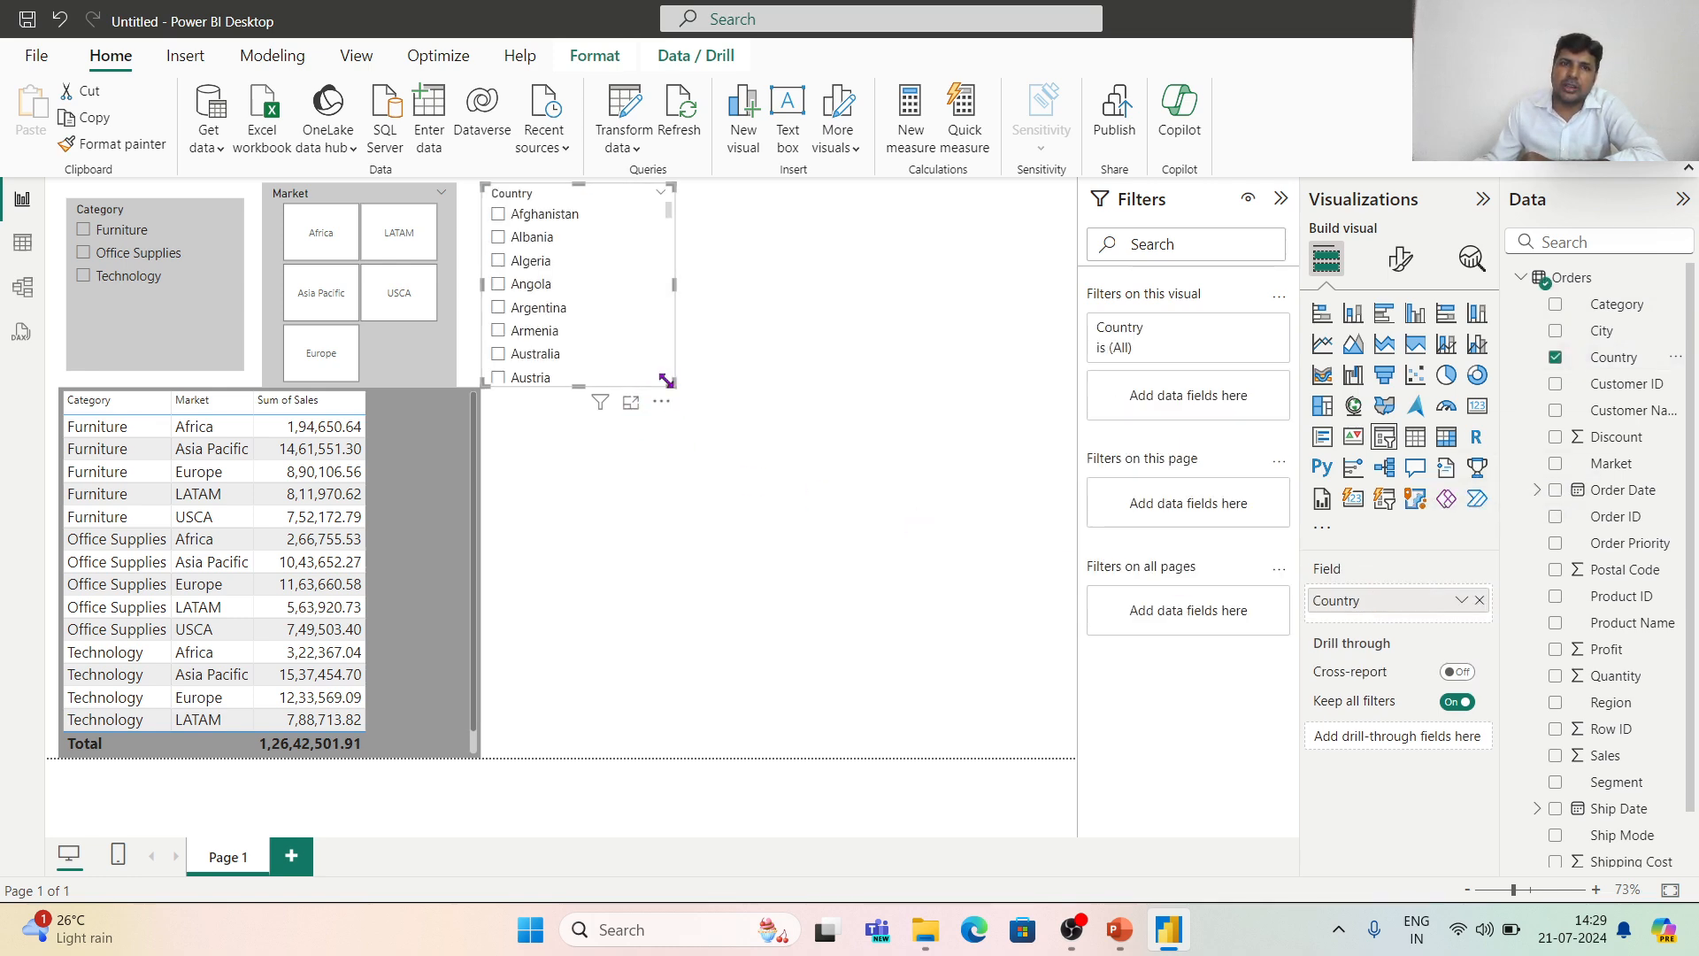
Enlarge the Country slicer to look through its list of countries, and shrink it back to roughly the Market slicer's height.
drag(665, 381, 875, 754)
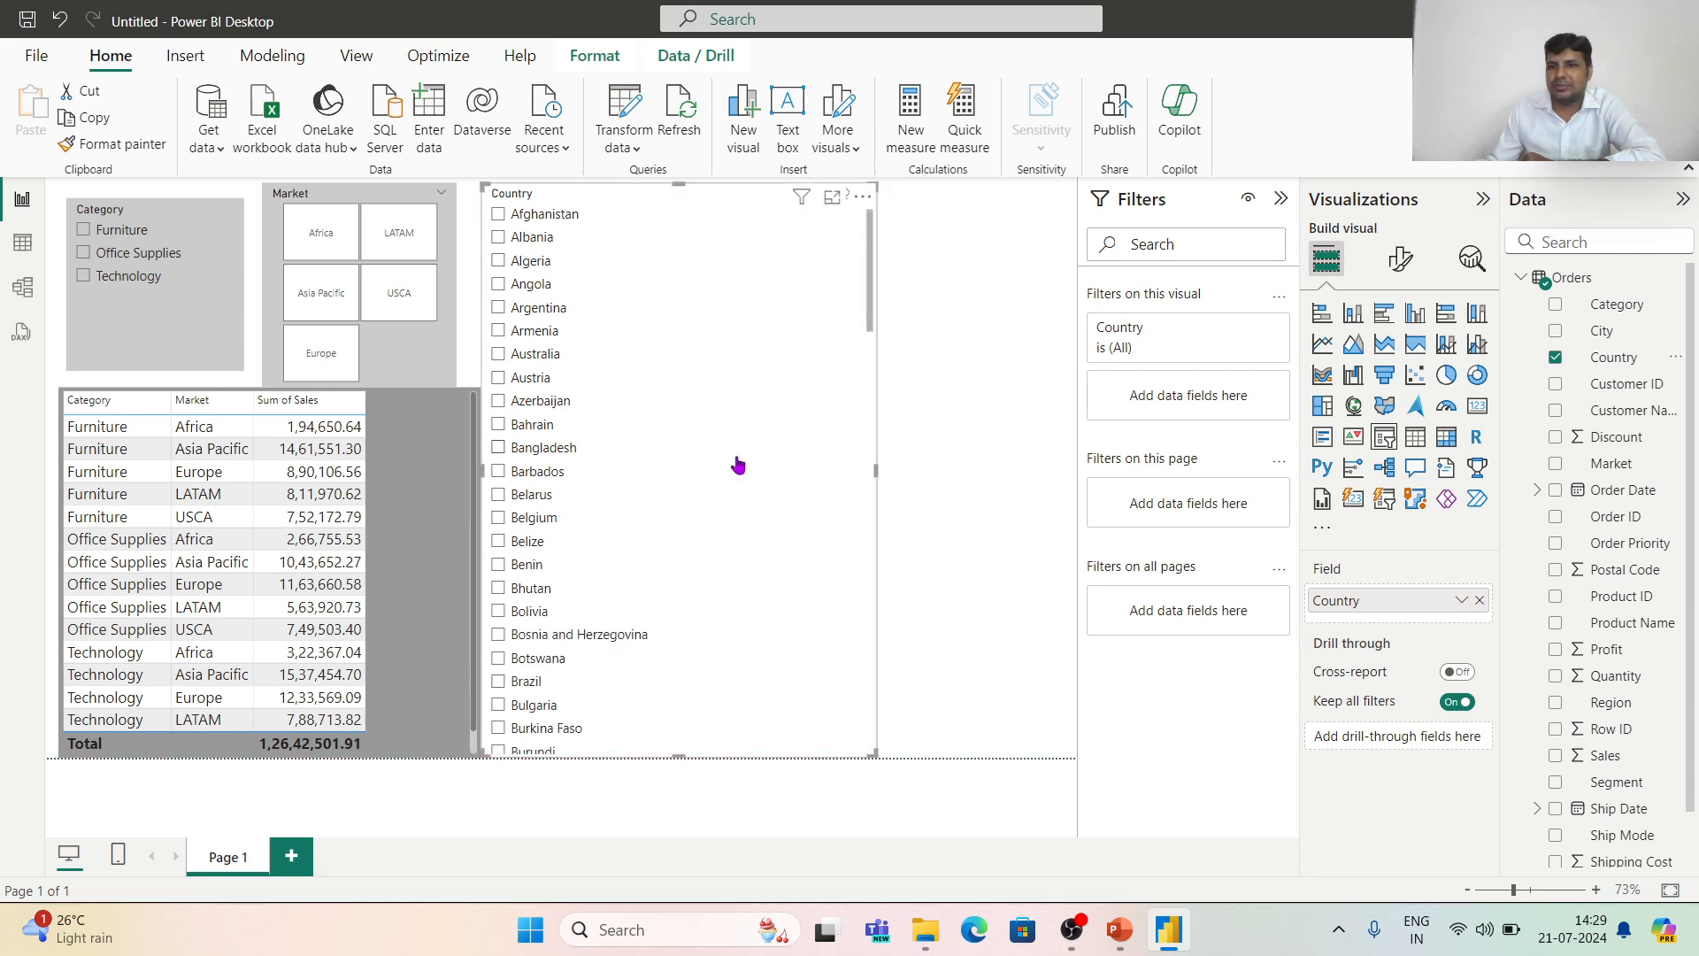
scroll(725, 467, down, 15)
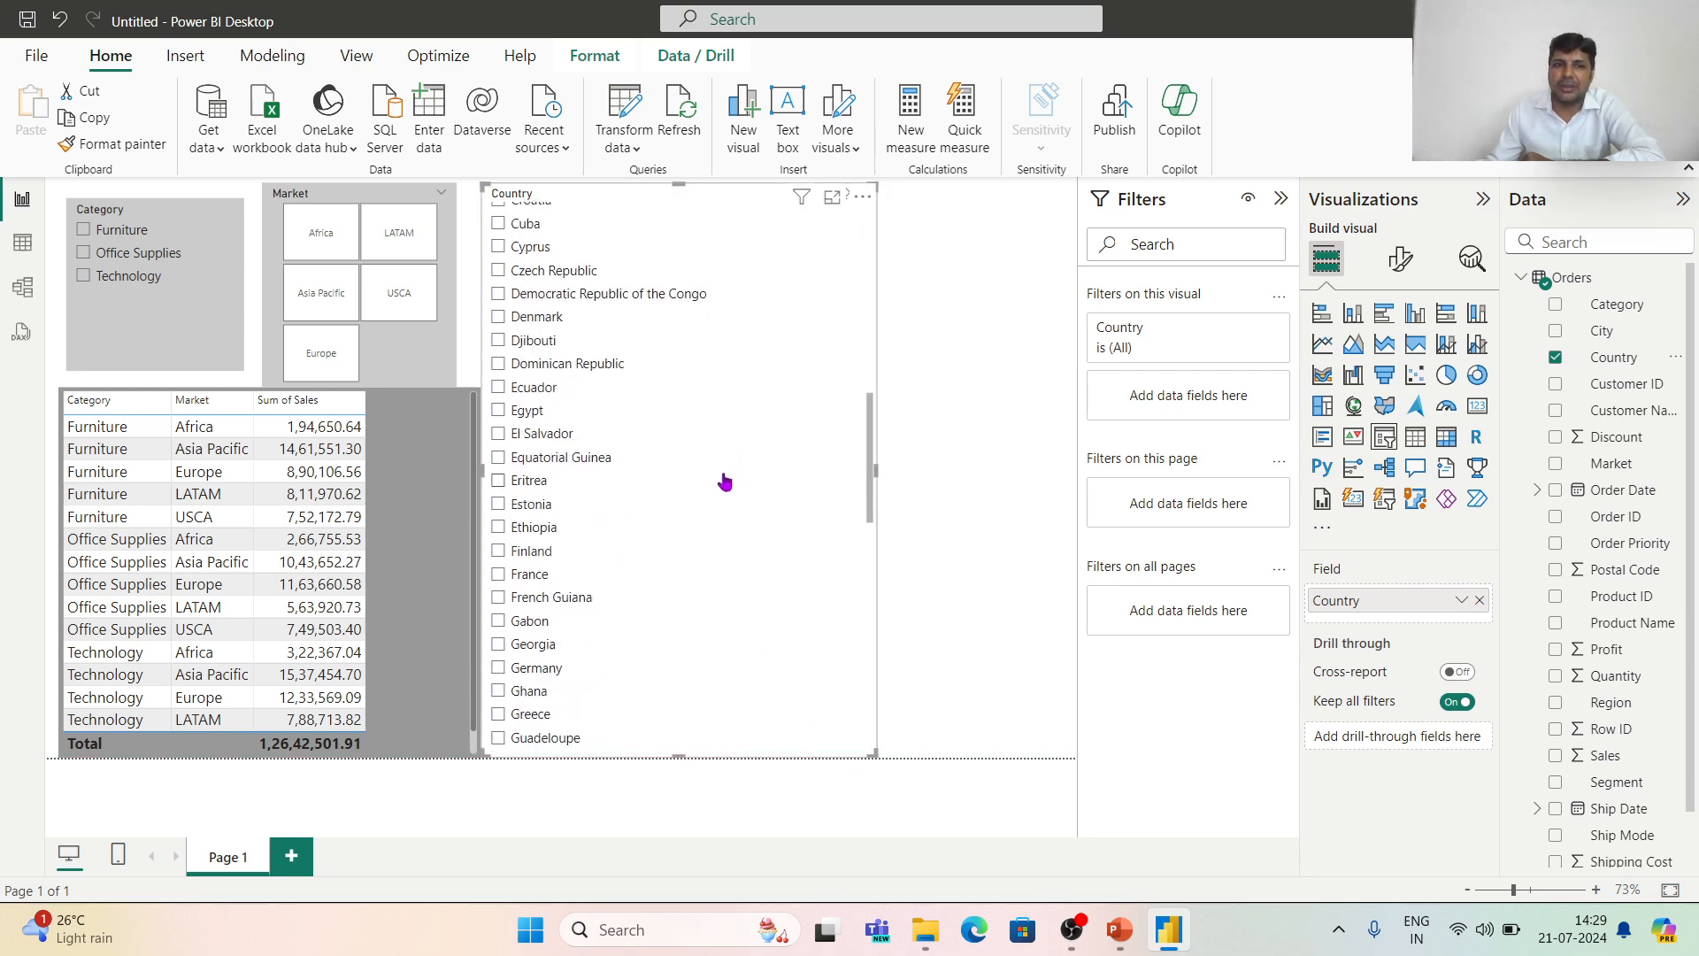
scroll(754, 558, up, 5)
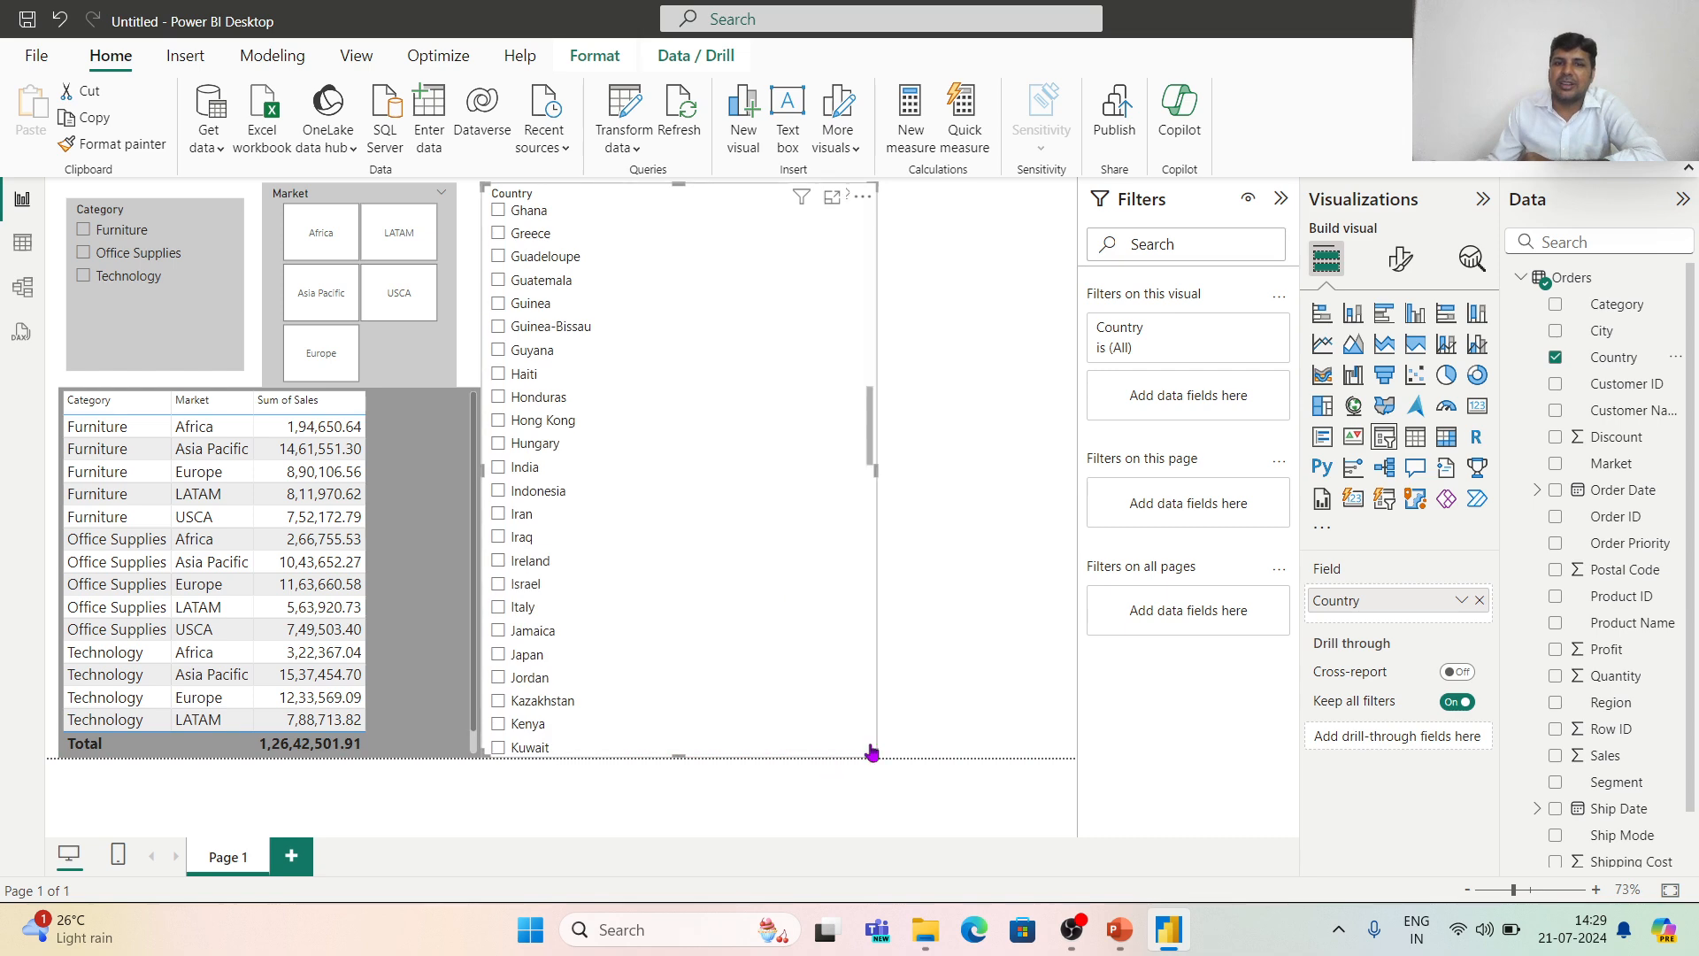
drag(873, 444, 888, 235)
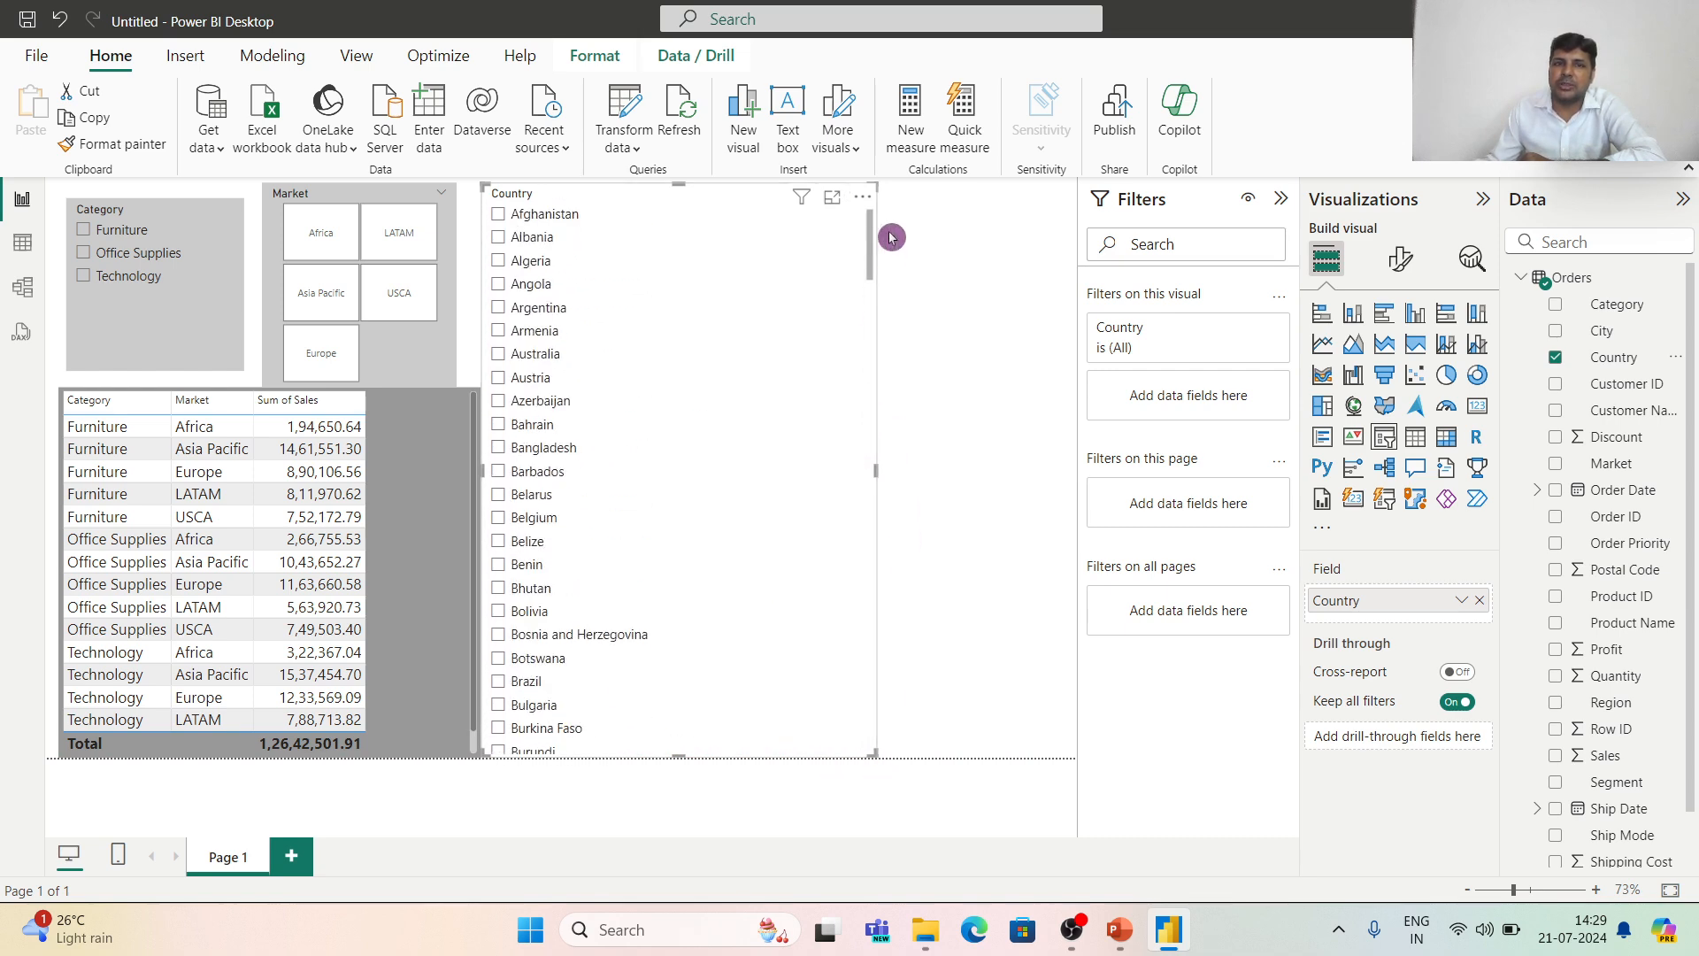
drag(873, 754, 758, 371)
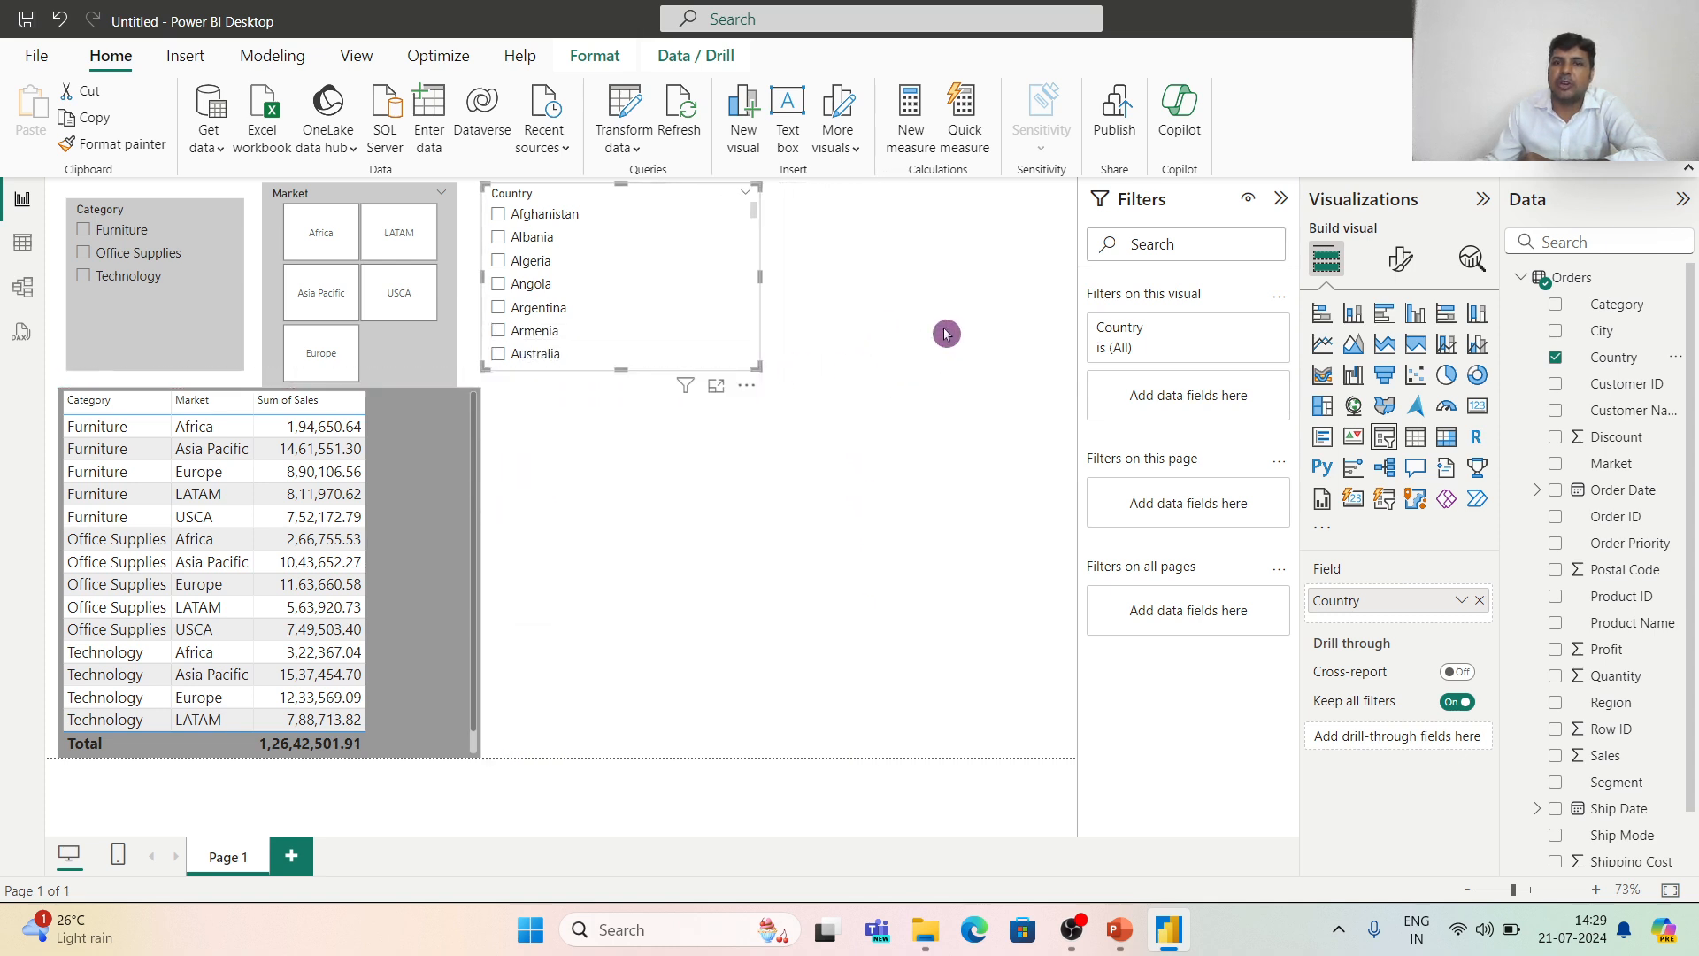
Change the Country slicer's style to Dropdown and make the slicer slightly smaller.
click(1413, 270)
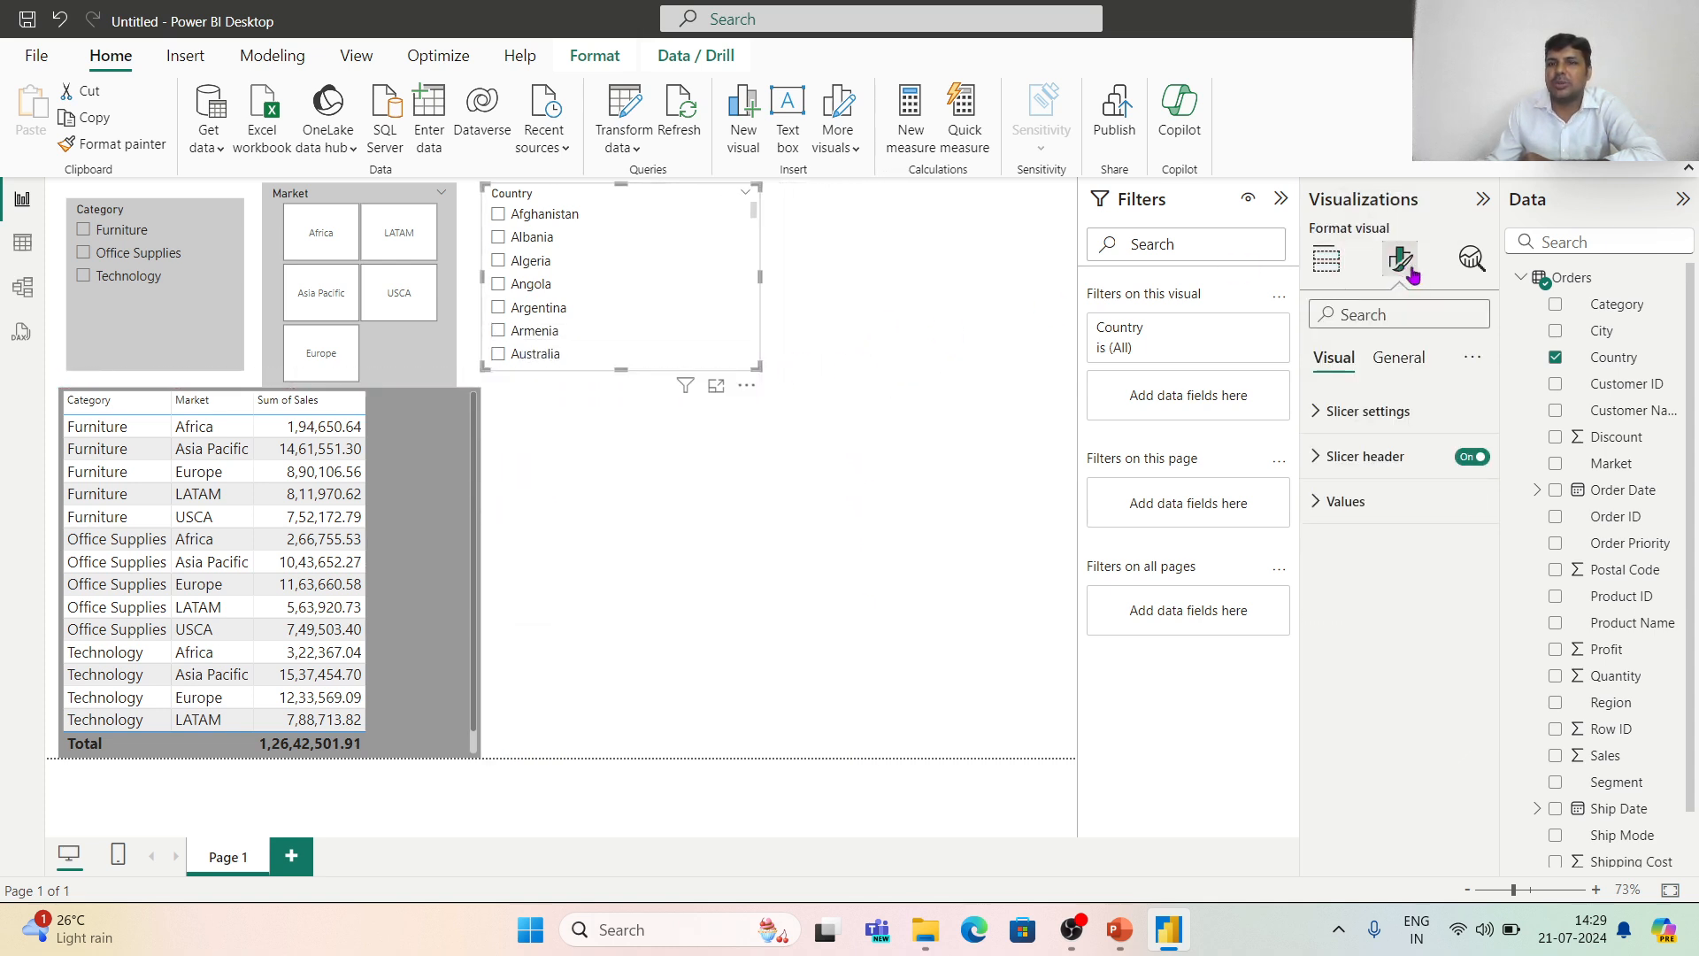
click(1381, 412)
click(1410, 531)
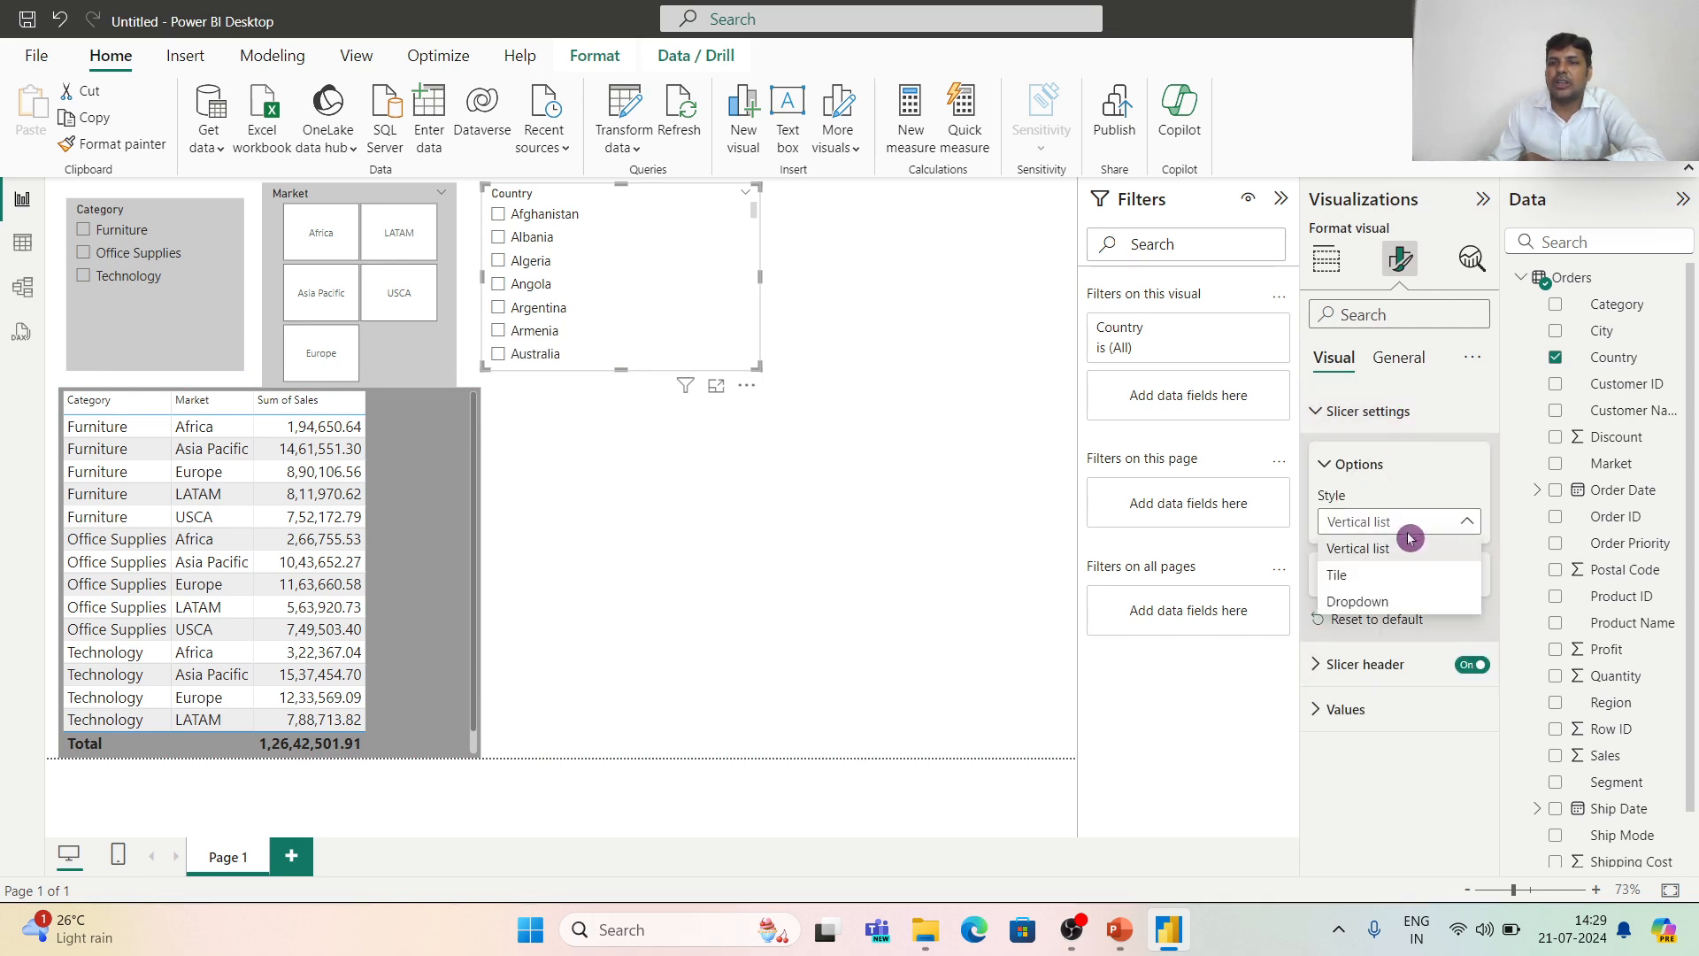
click(1376, 604)
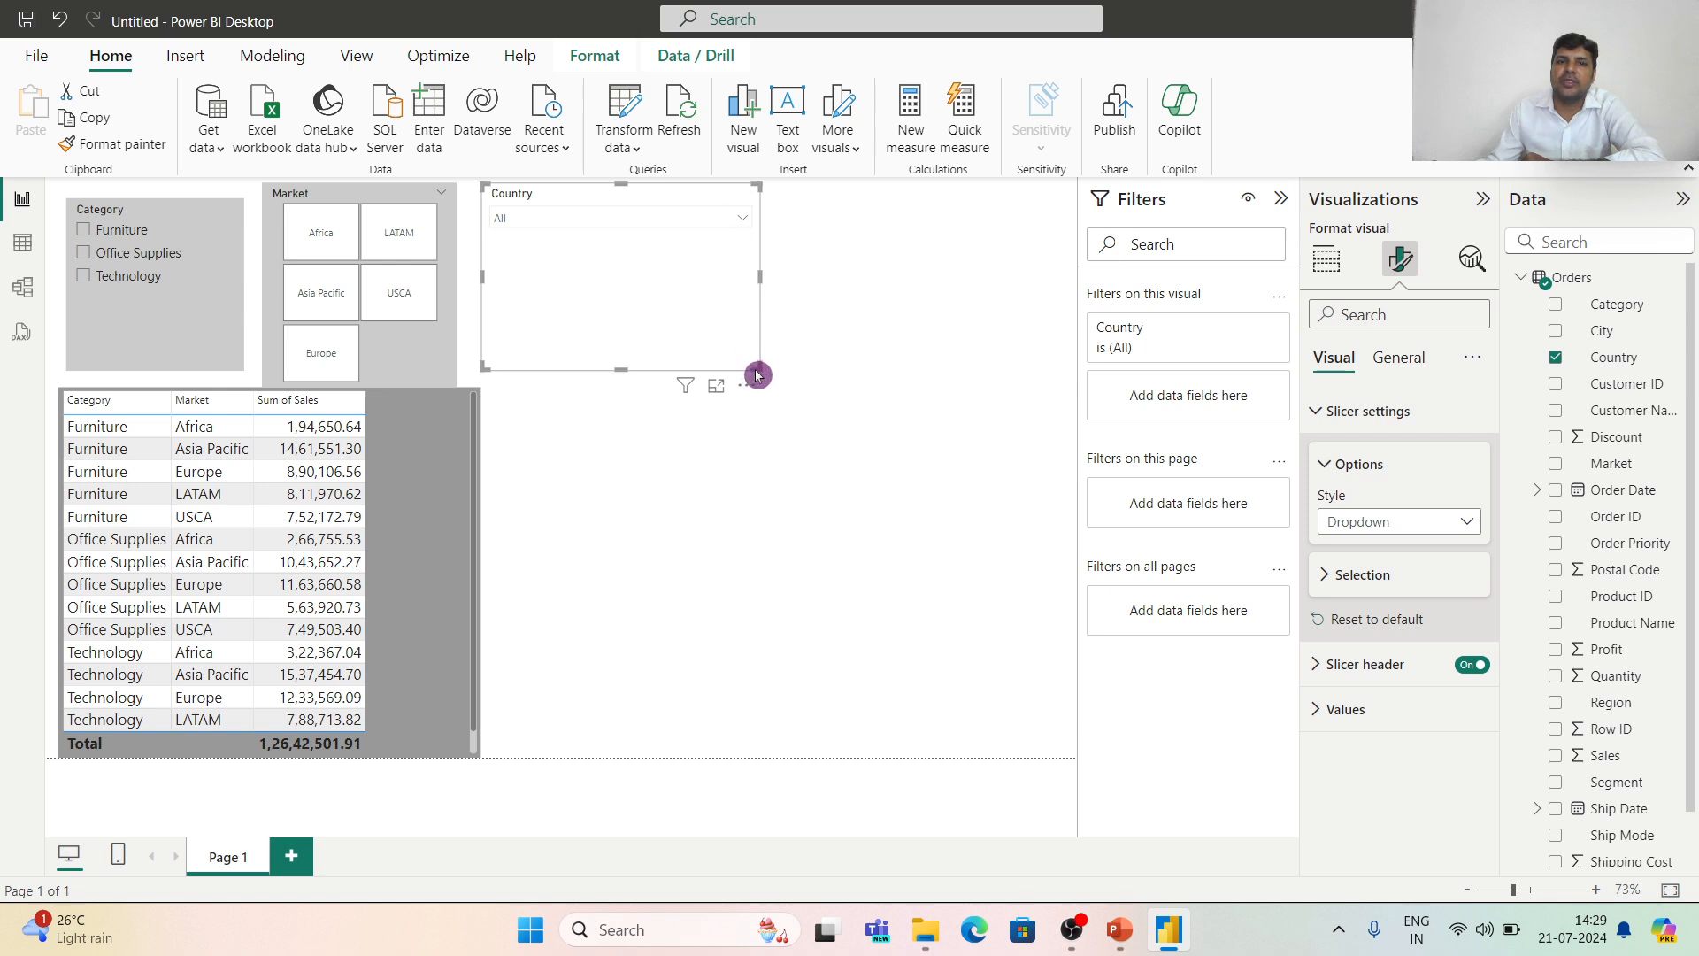
drag(759, 376, 706, 354)
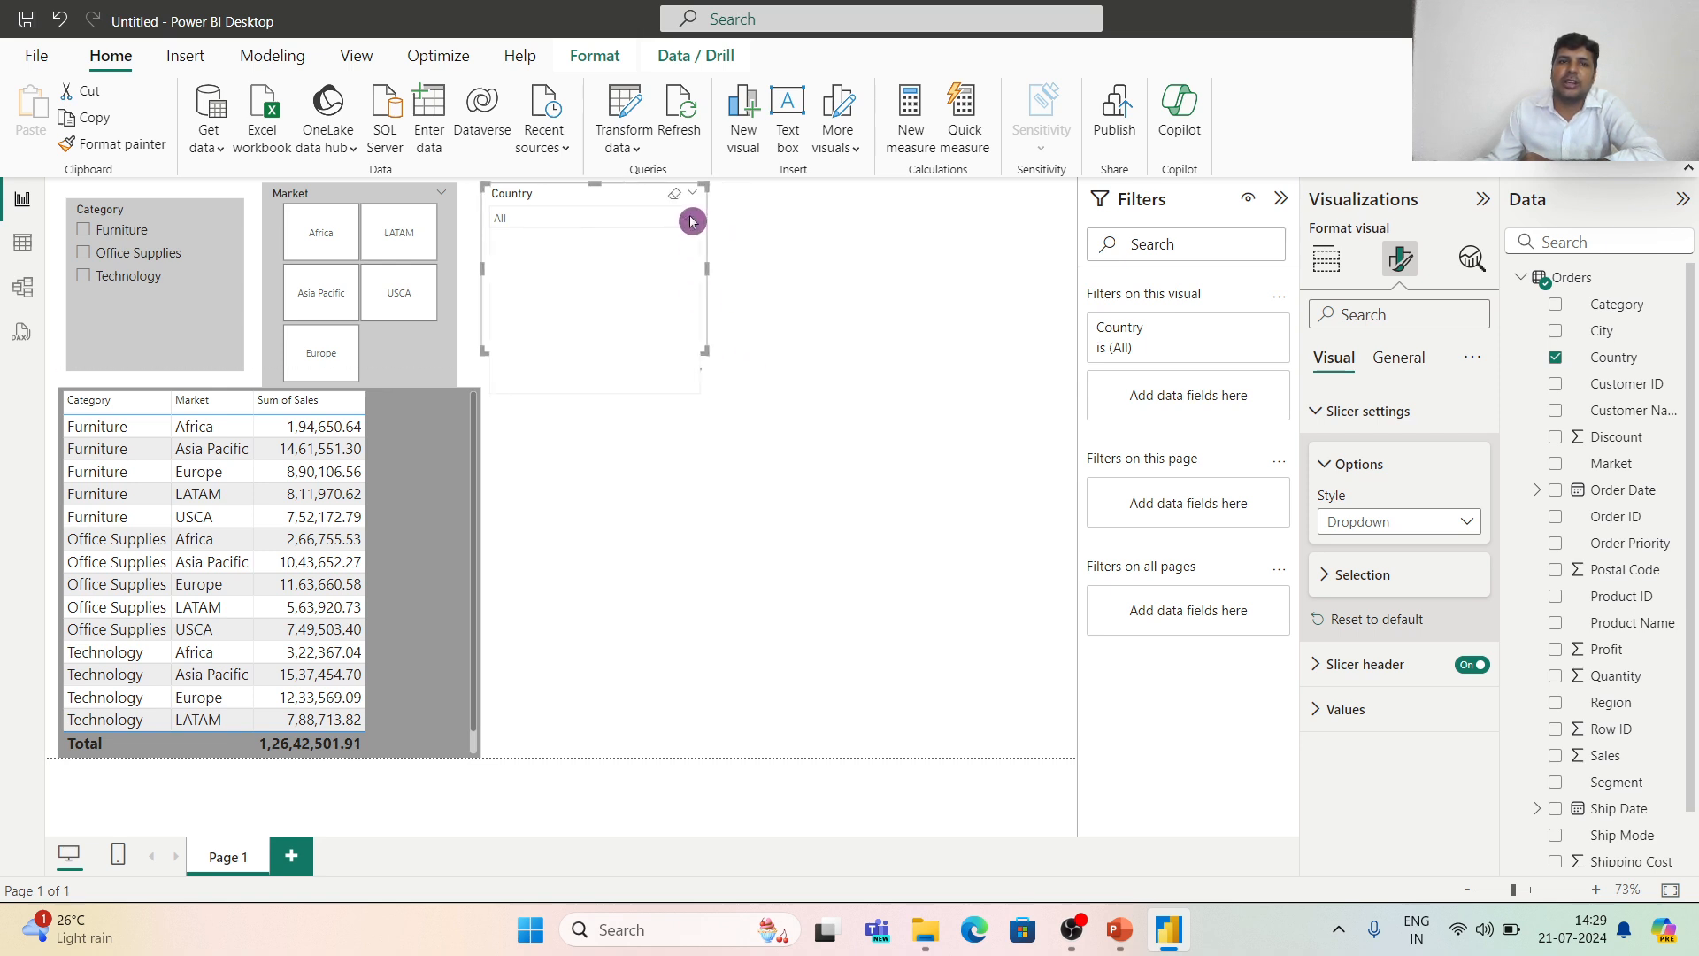
Test the Country dropdown by filtering the page to Afghanistan, and clear the selection.
click(692, 221)
mouse_move(697, 233)
mouse_down()
mouse_move(683, 365)
mouse_move(690, 222)
mouse_up()
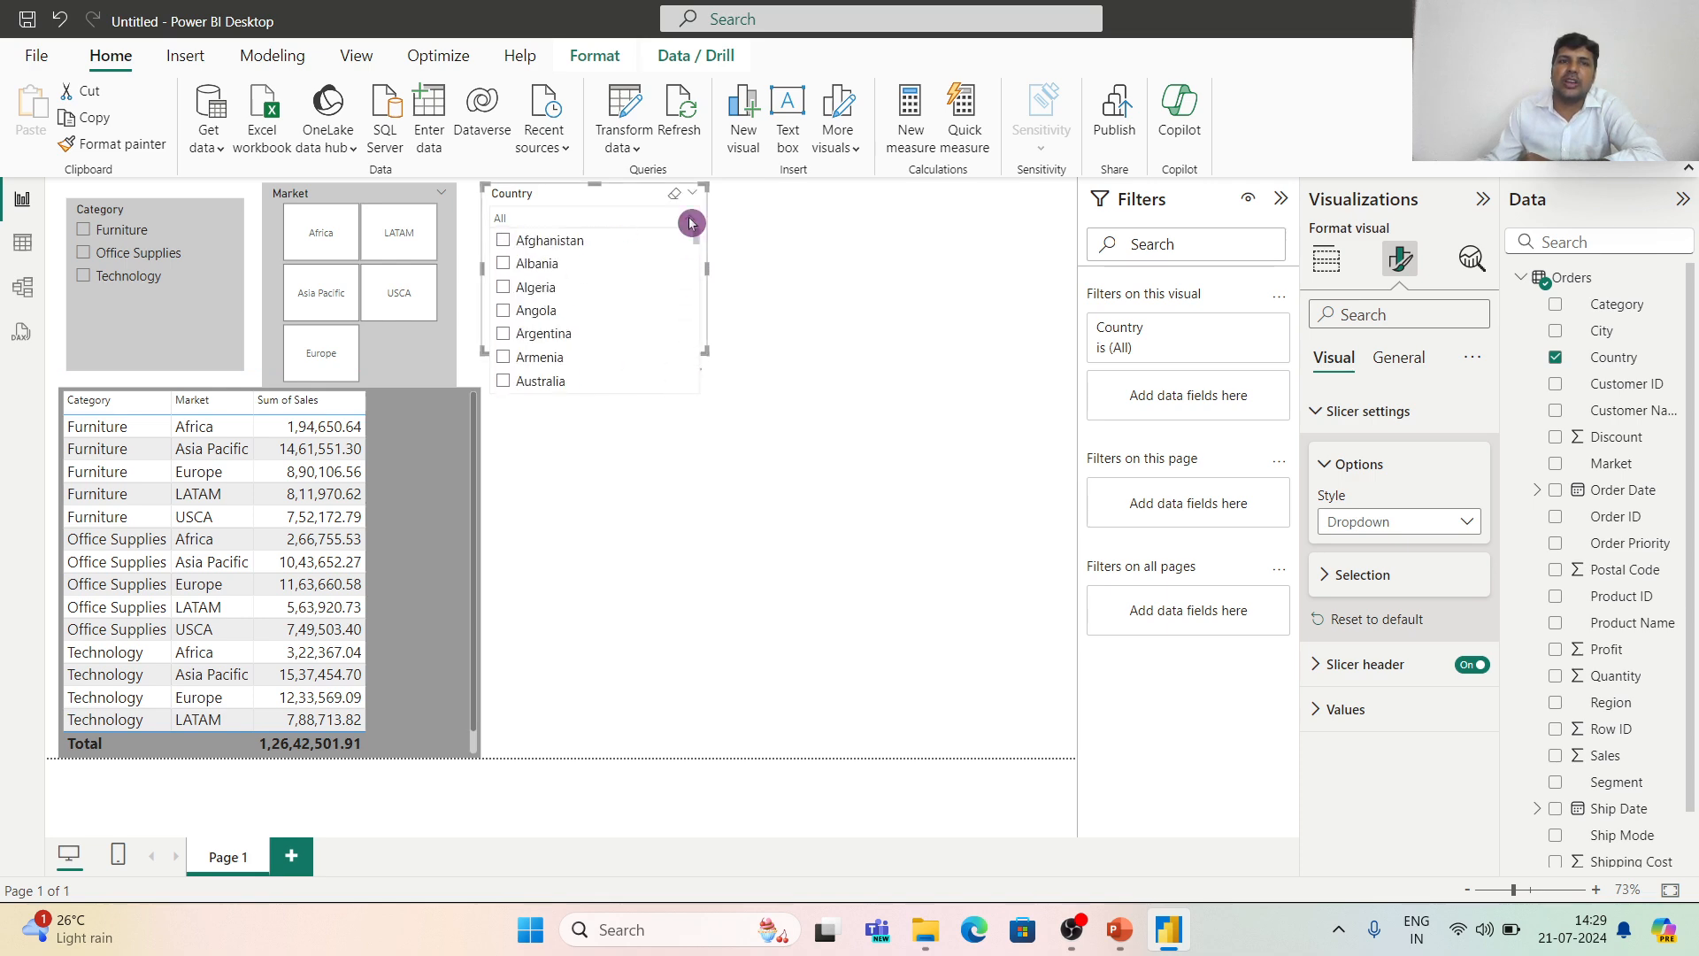
click(543, 241)
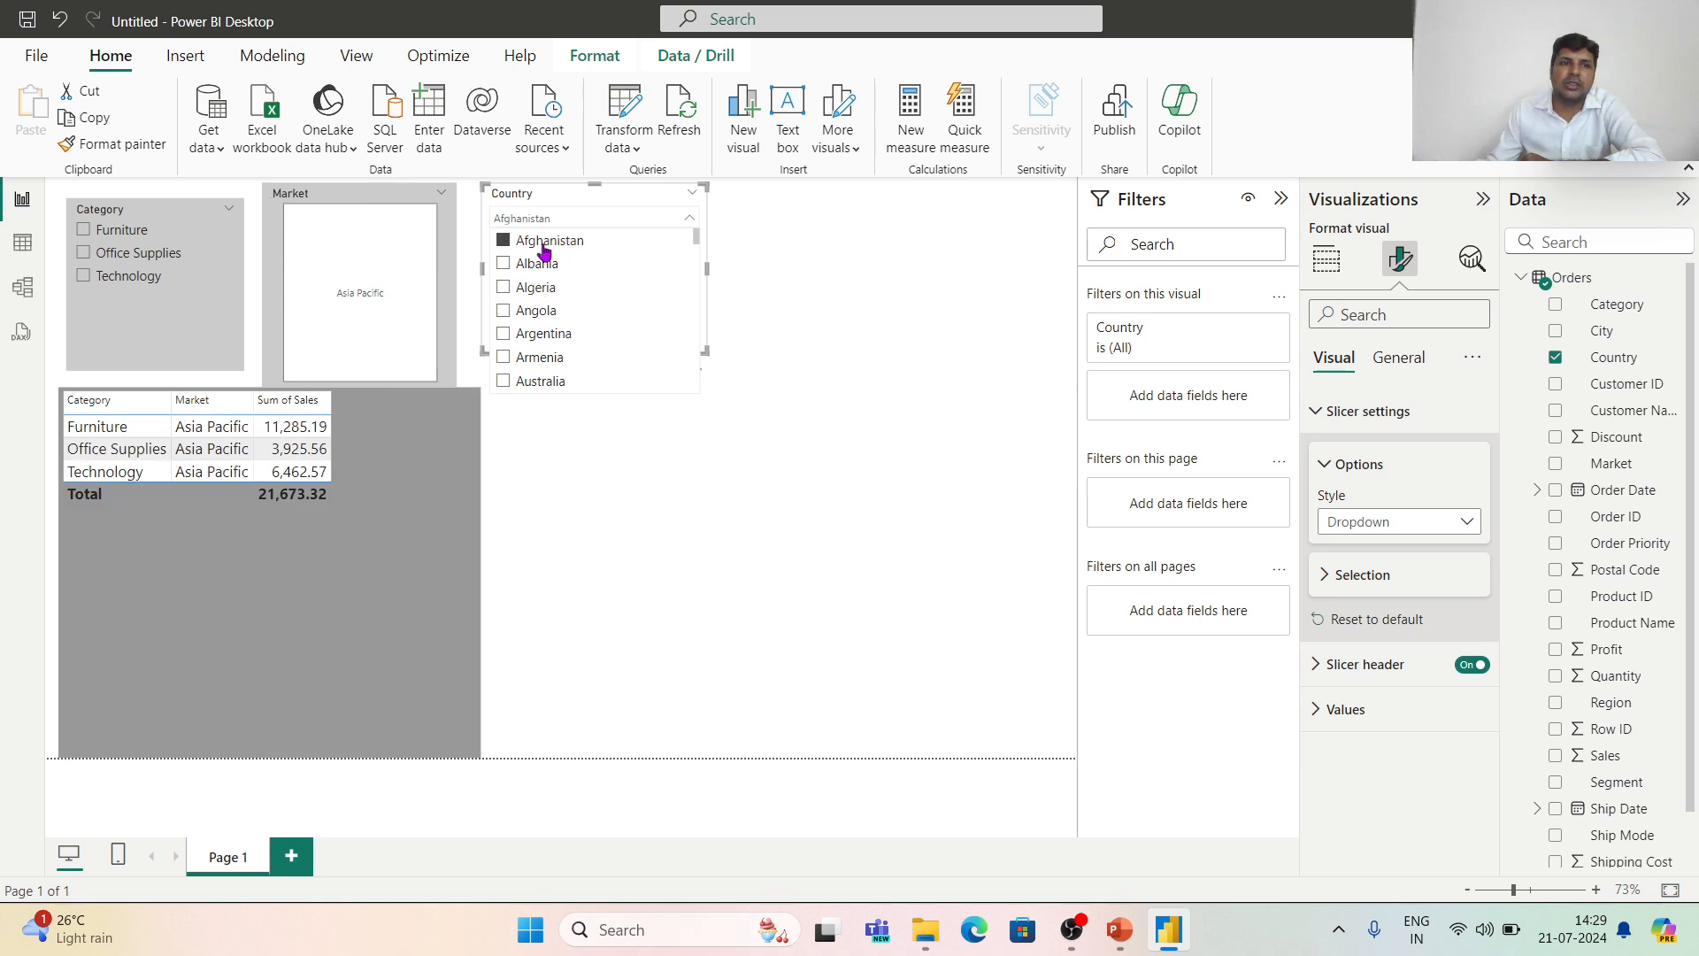
click(112, 450)
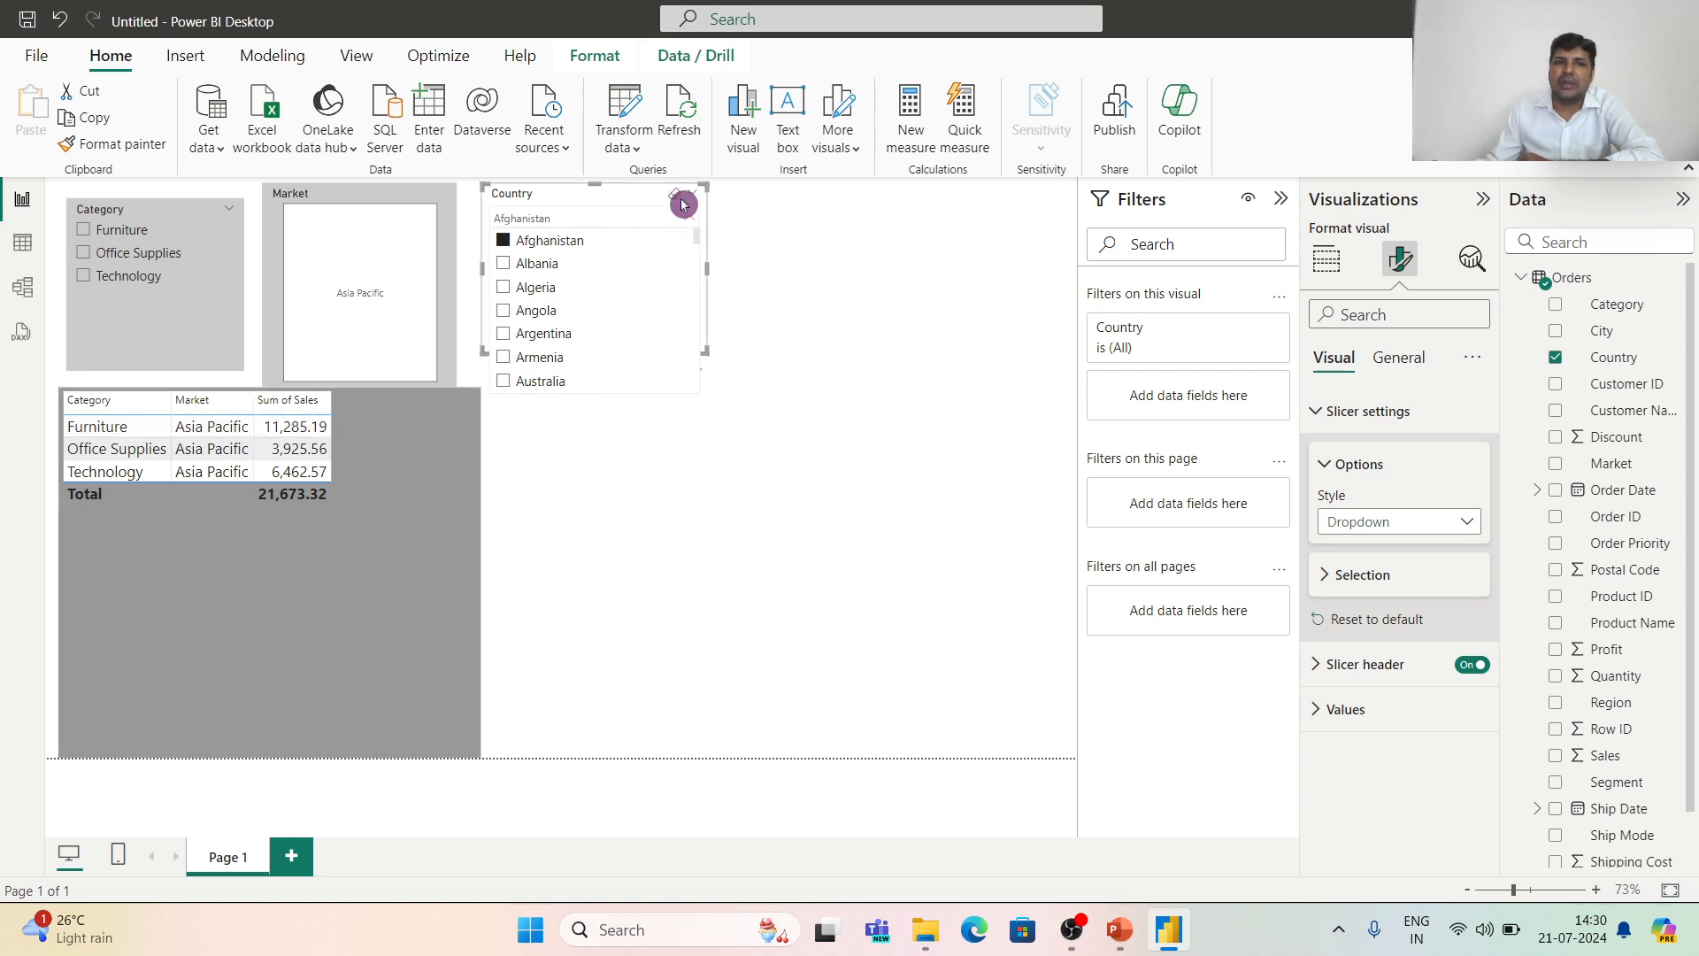
click(673, 195)
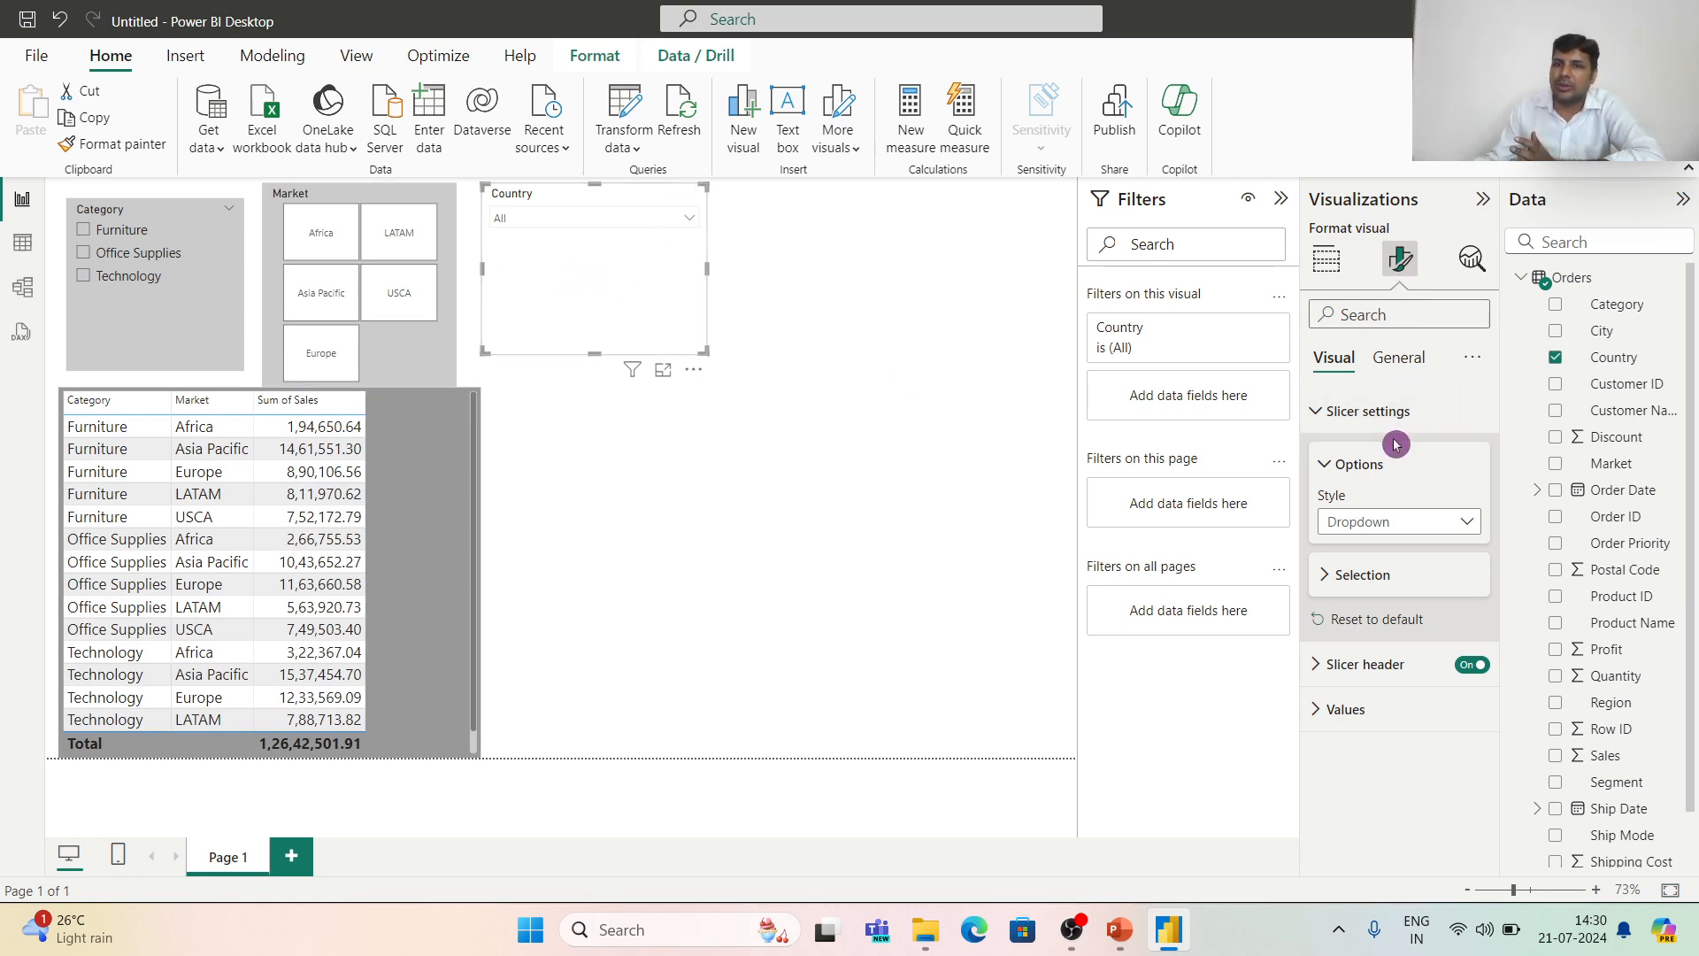
Try pink, pale yellow and dark gray as the Country slicer's background color, and settle on a lighter gray.
click(1399, 358)
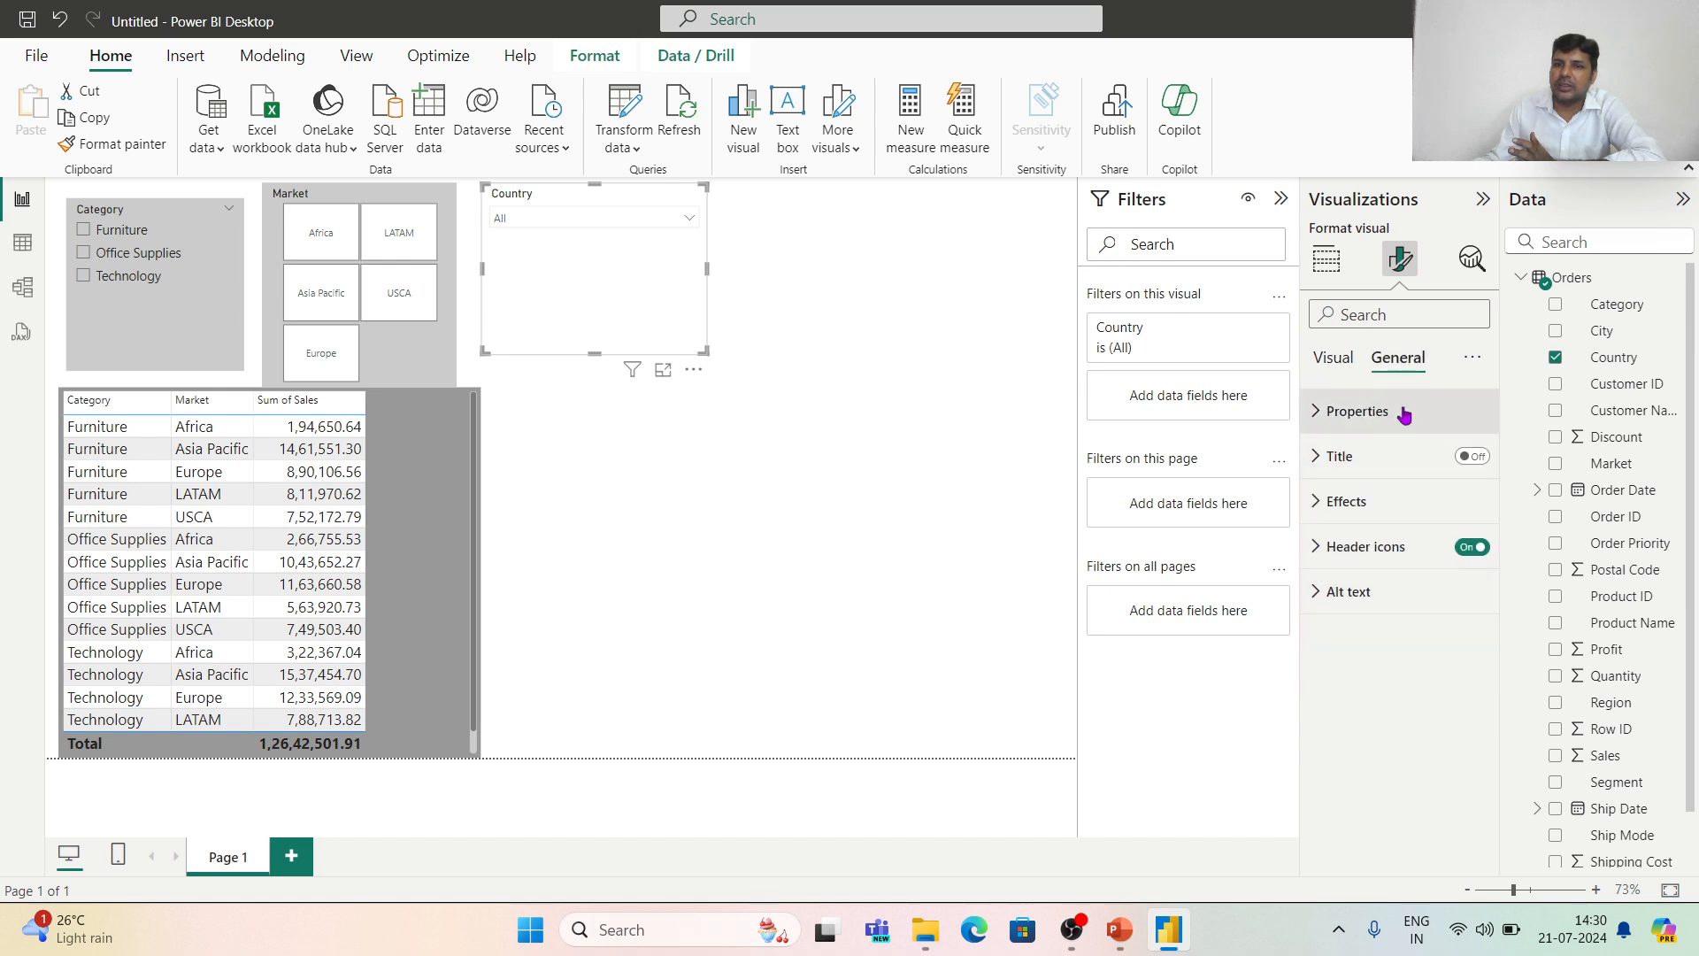
click(1347, 501)
click(1363, 611)
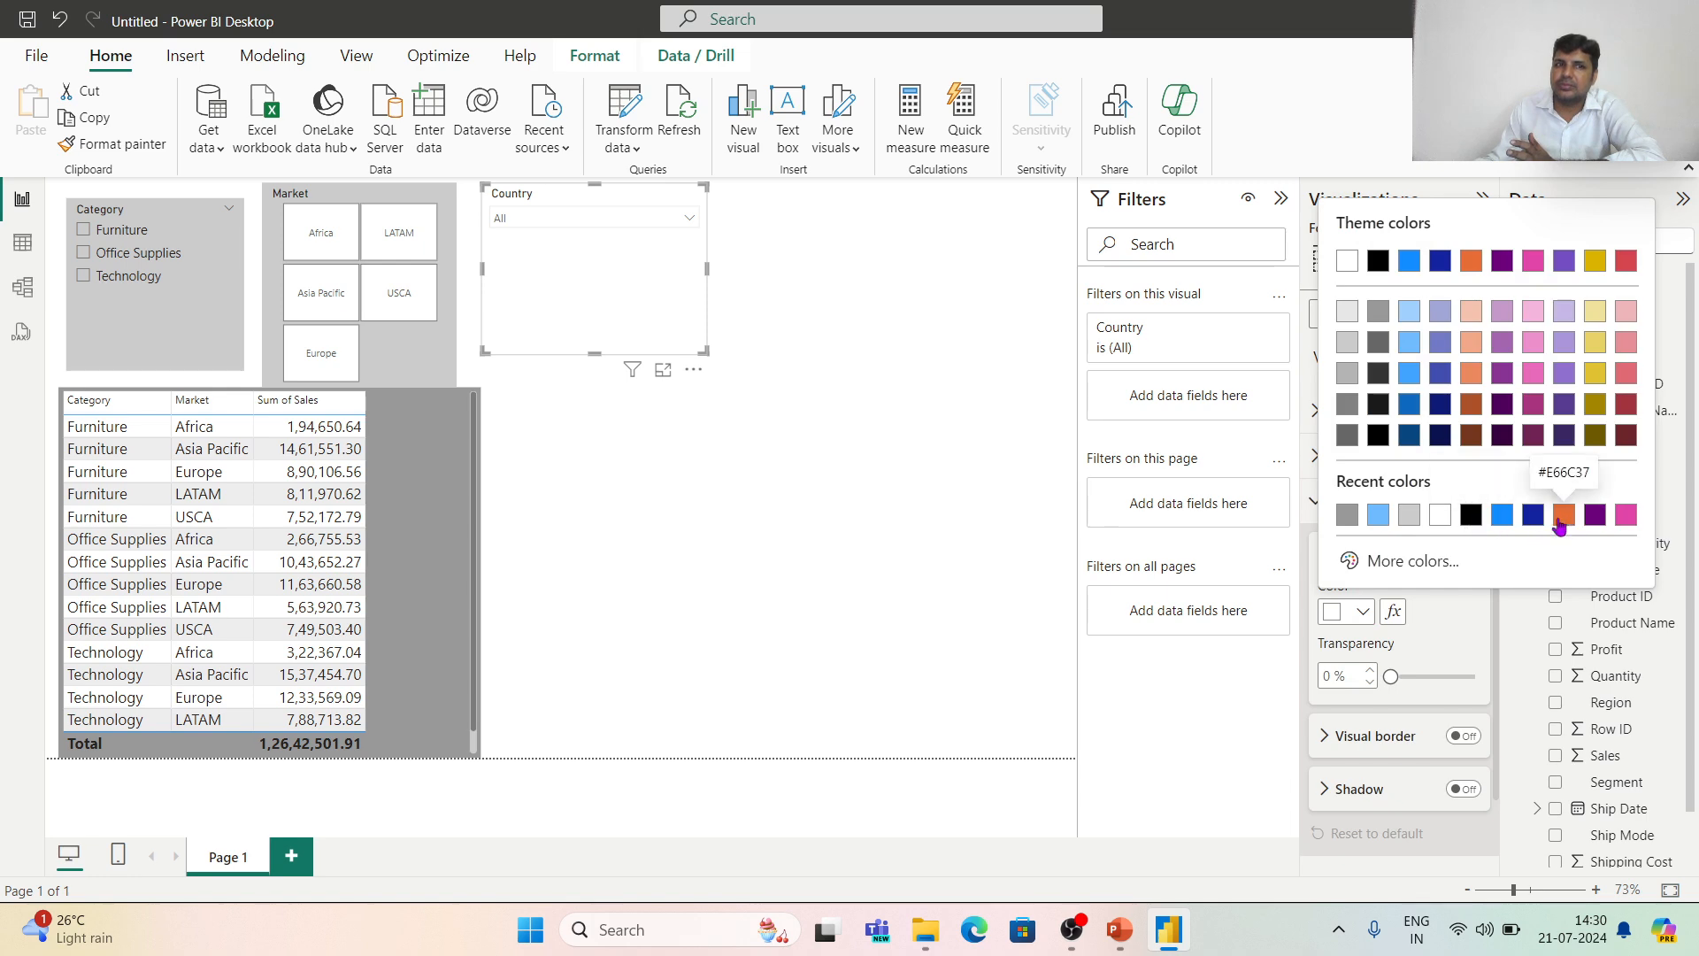
click(1626, 514)
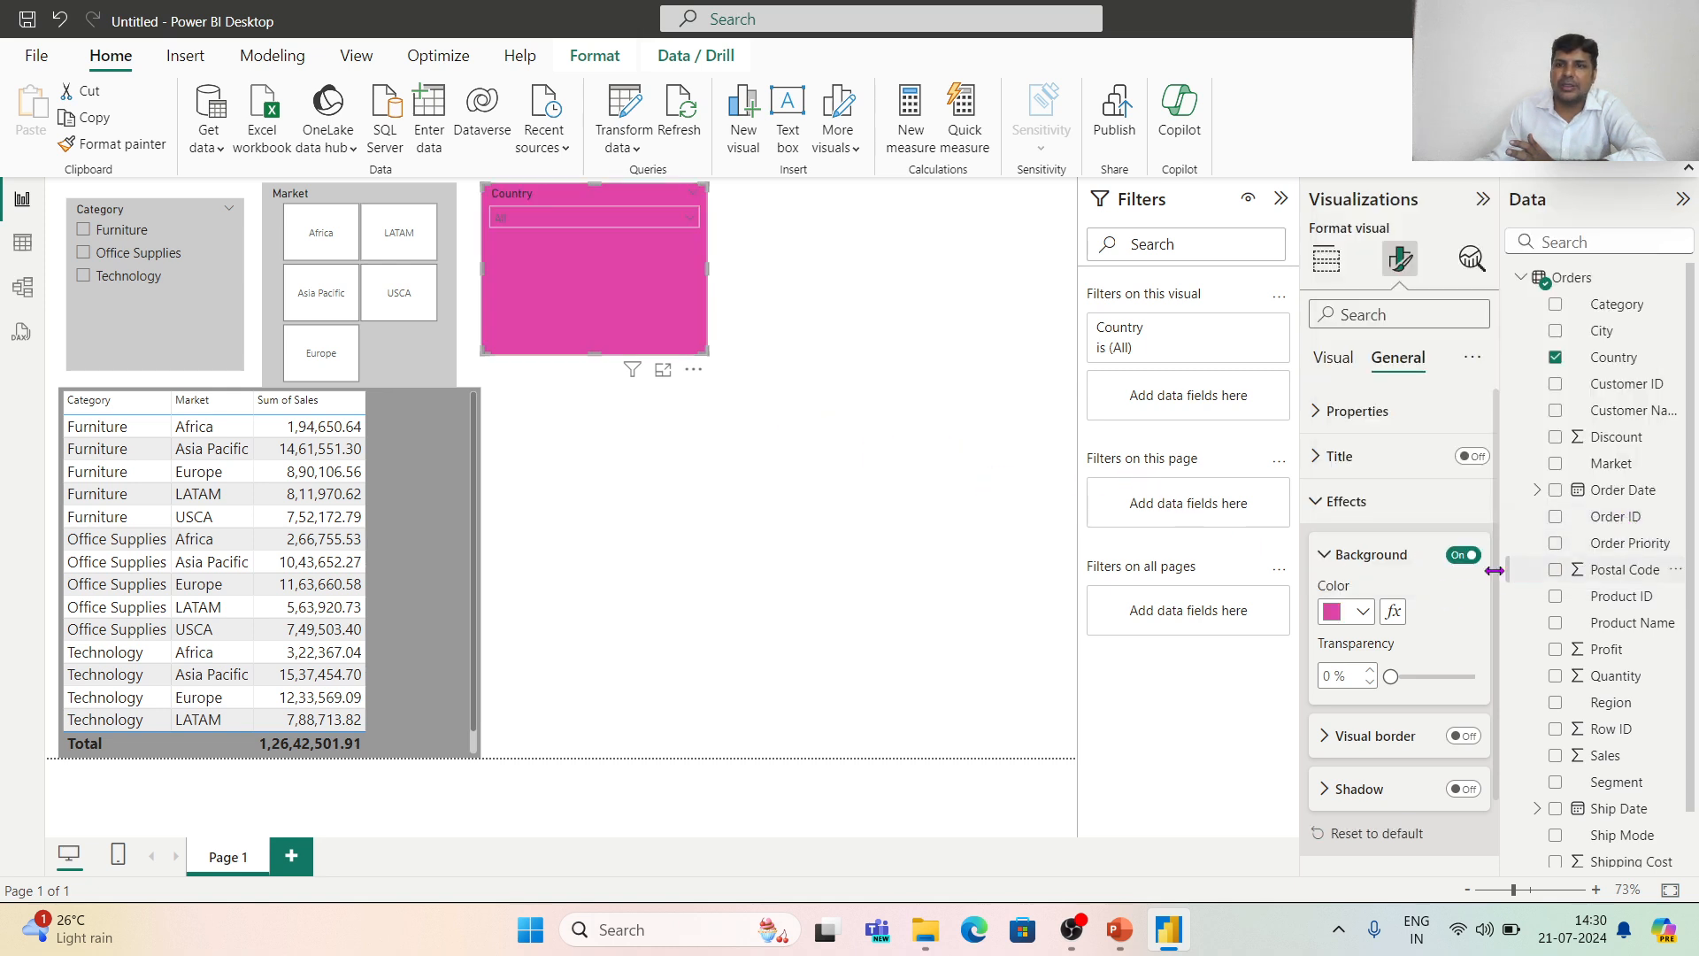
click(1364, 612)
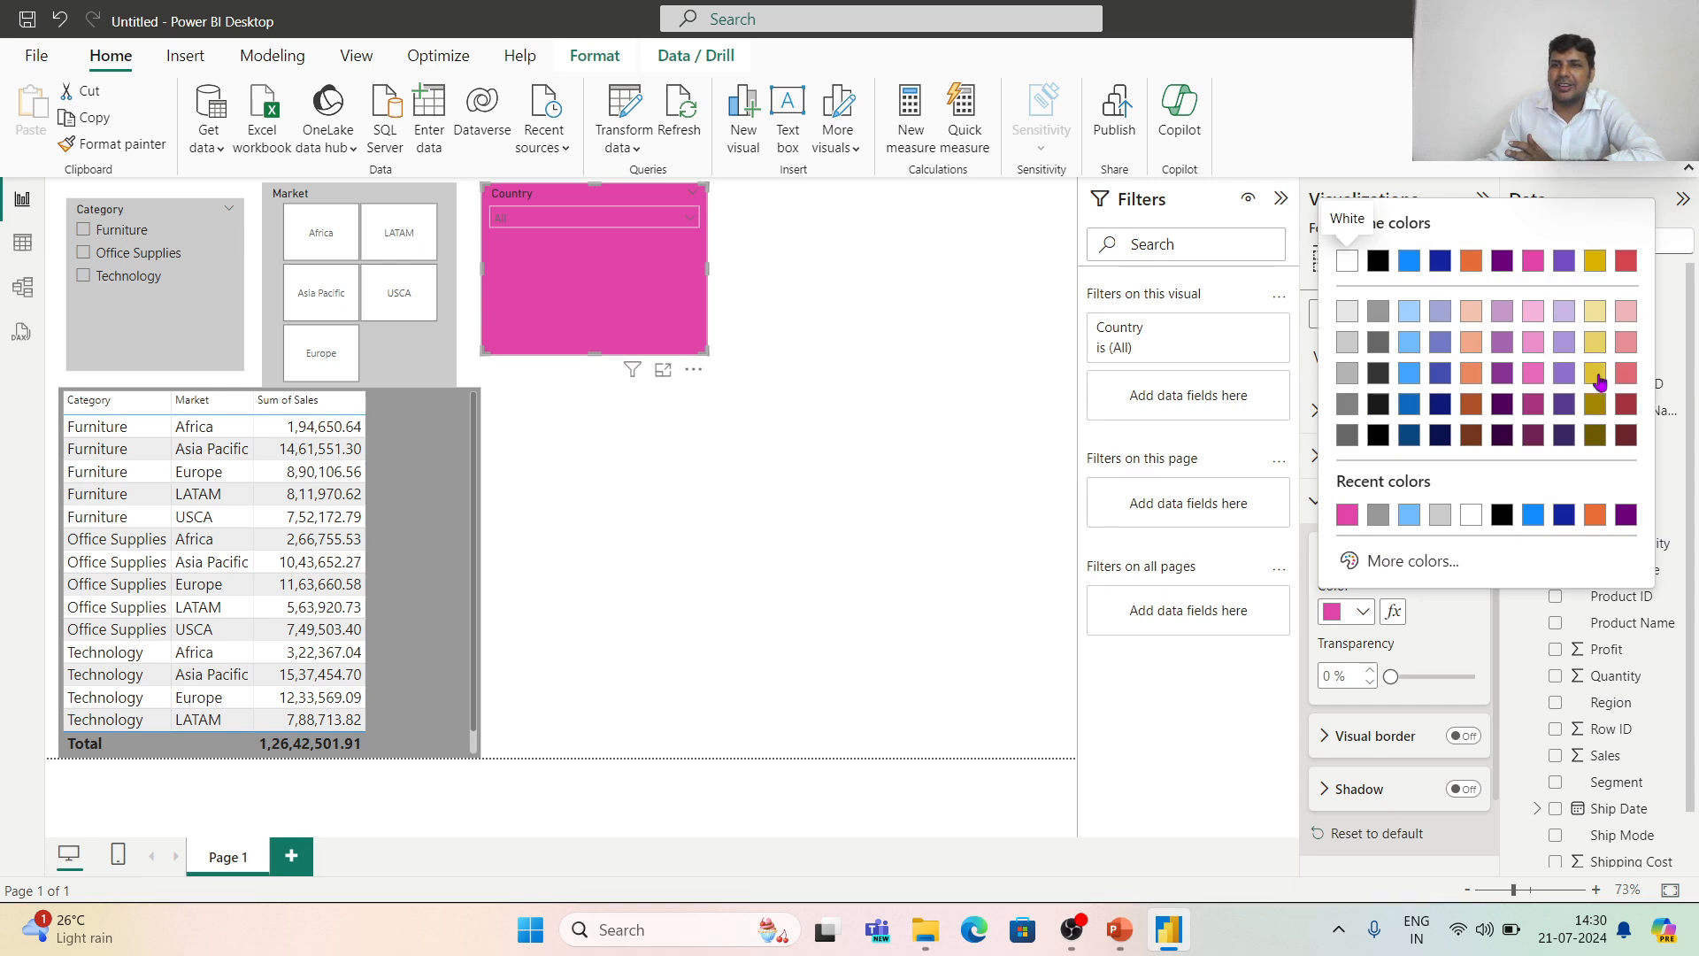
click(1595, 312)
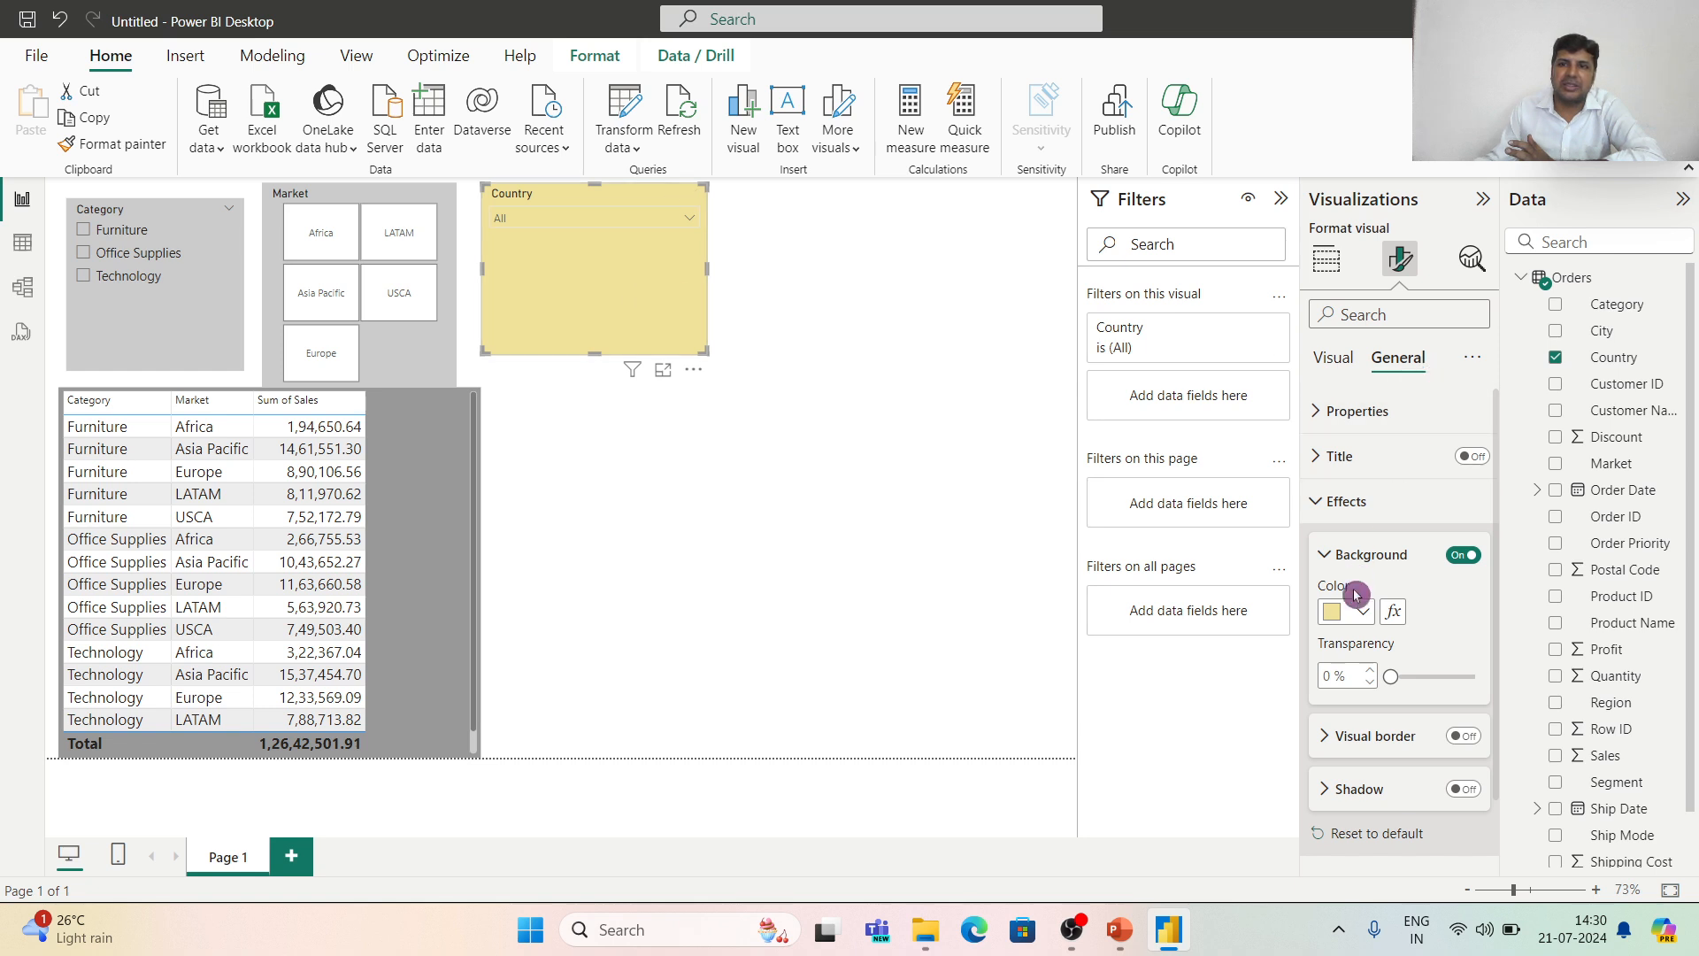
click(1364, 612)
click(1378, 311)
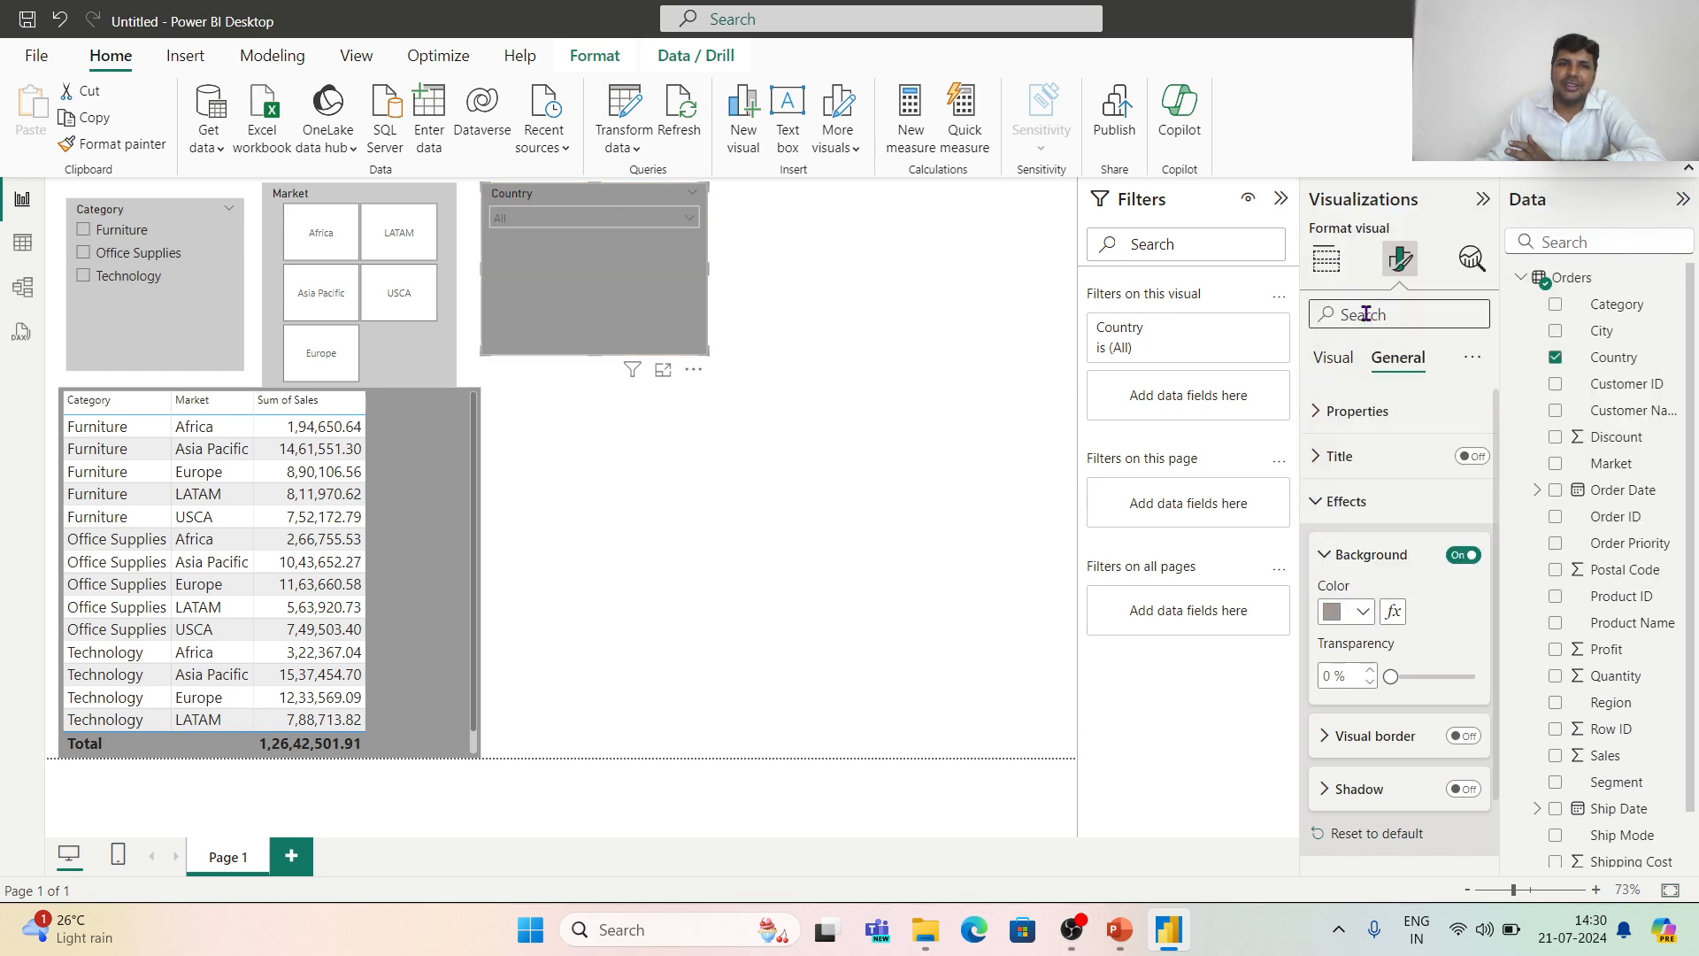
click(1362, 614)
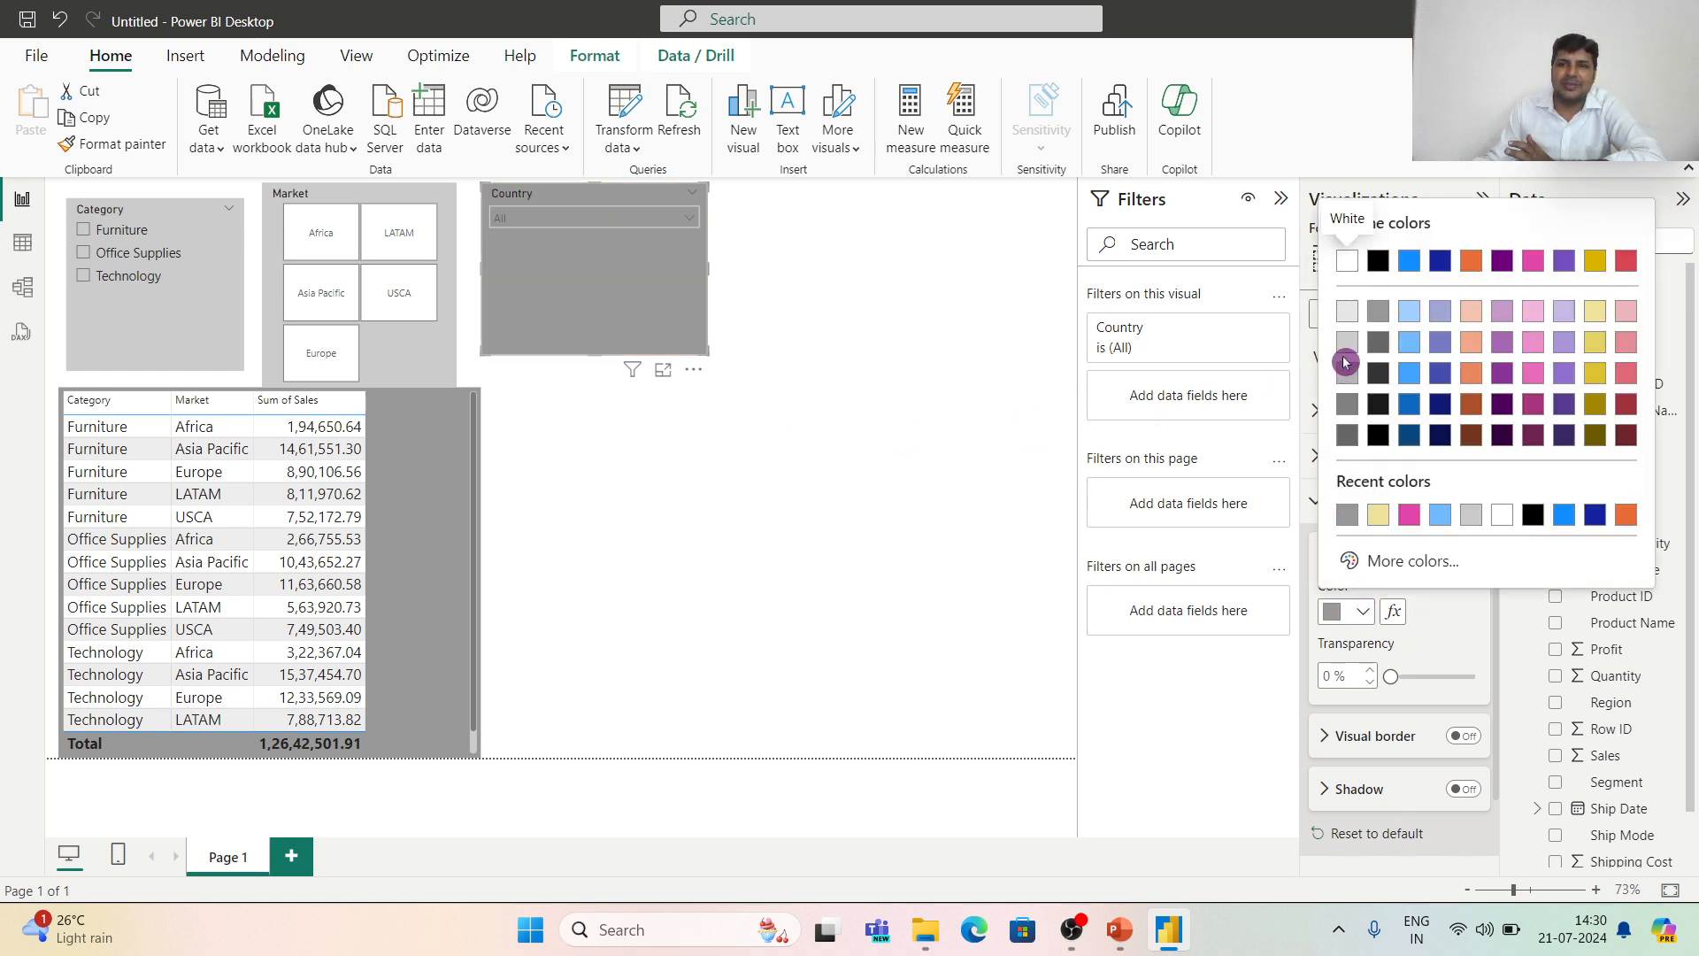
click(1346, 376)
click(493, 292)
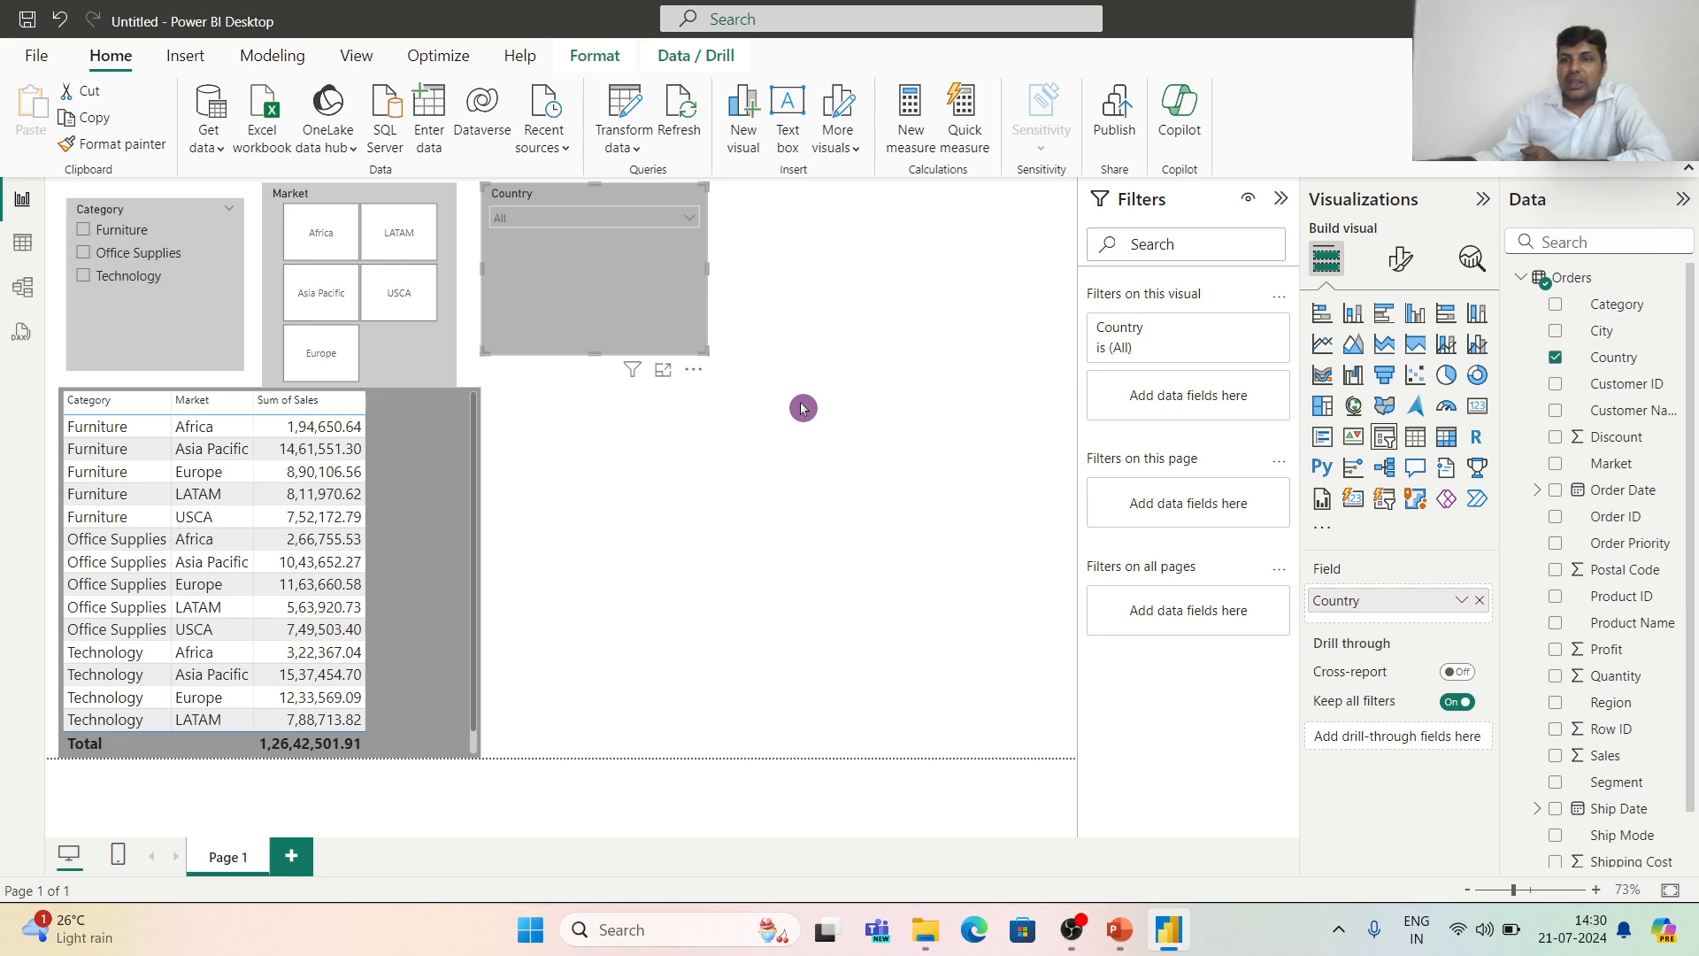
Add another slicer on the Sales field beside the Country slicer.
click(982, 406)
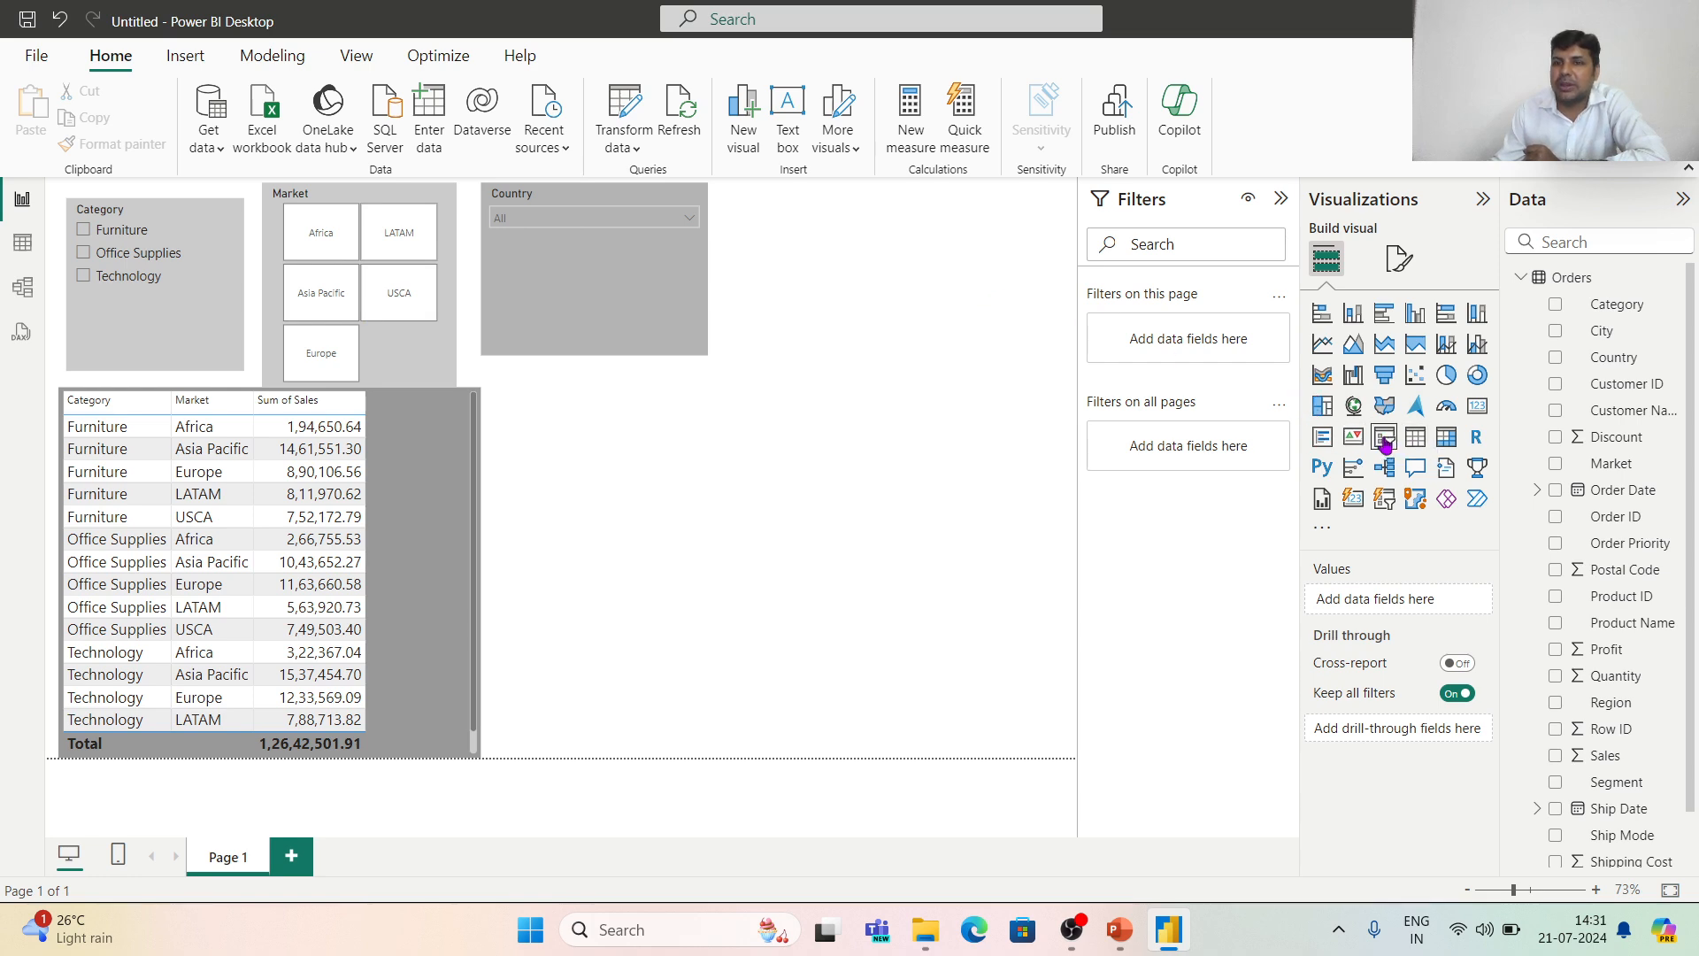
drag(1385, 443, 834, 335)
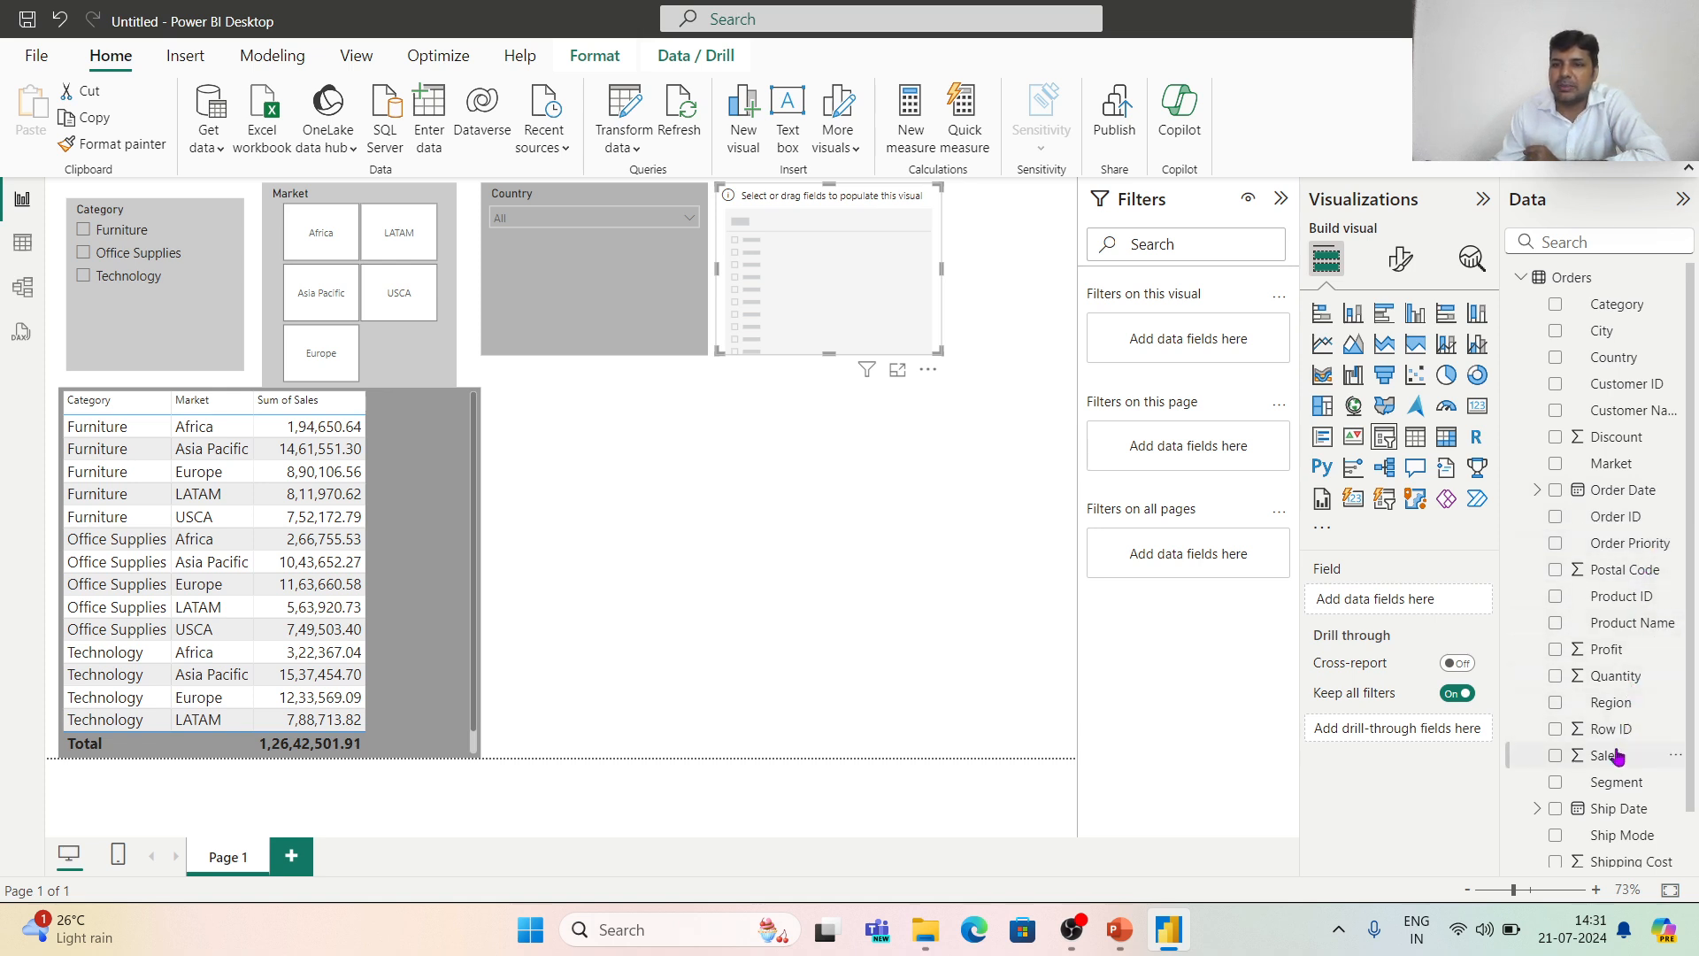
drag(1608, 761, 1398, 602)
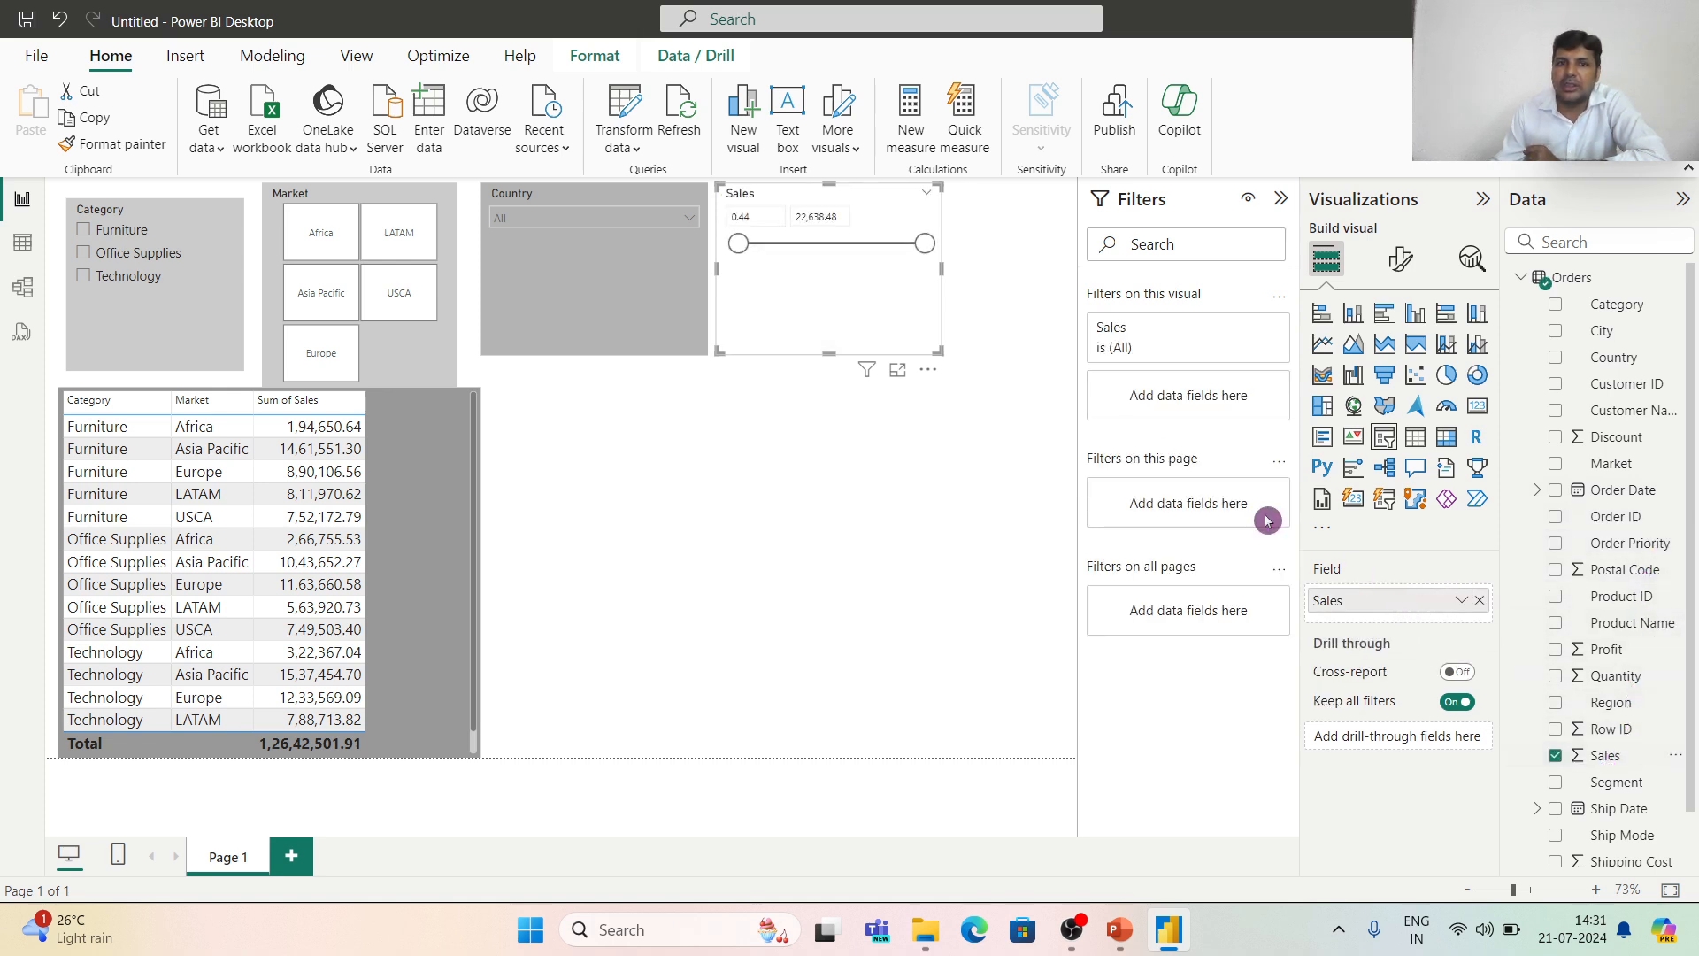
Set the Sales slicer's range to 5,075.04 through 20,101.18 in focus mode, and lower its upper limit to 14,062.76 on the report page.
click(898, 372)
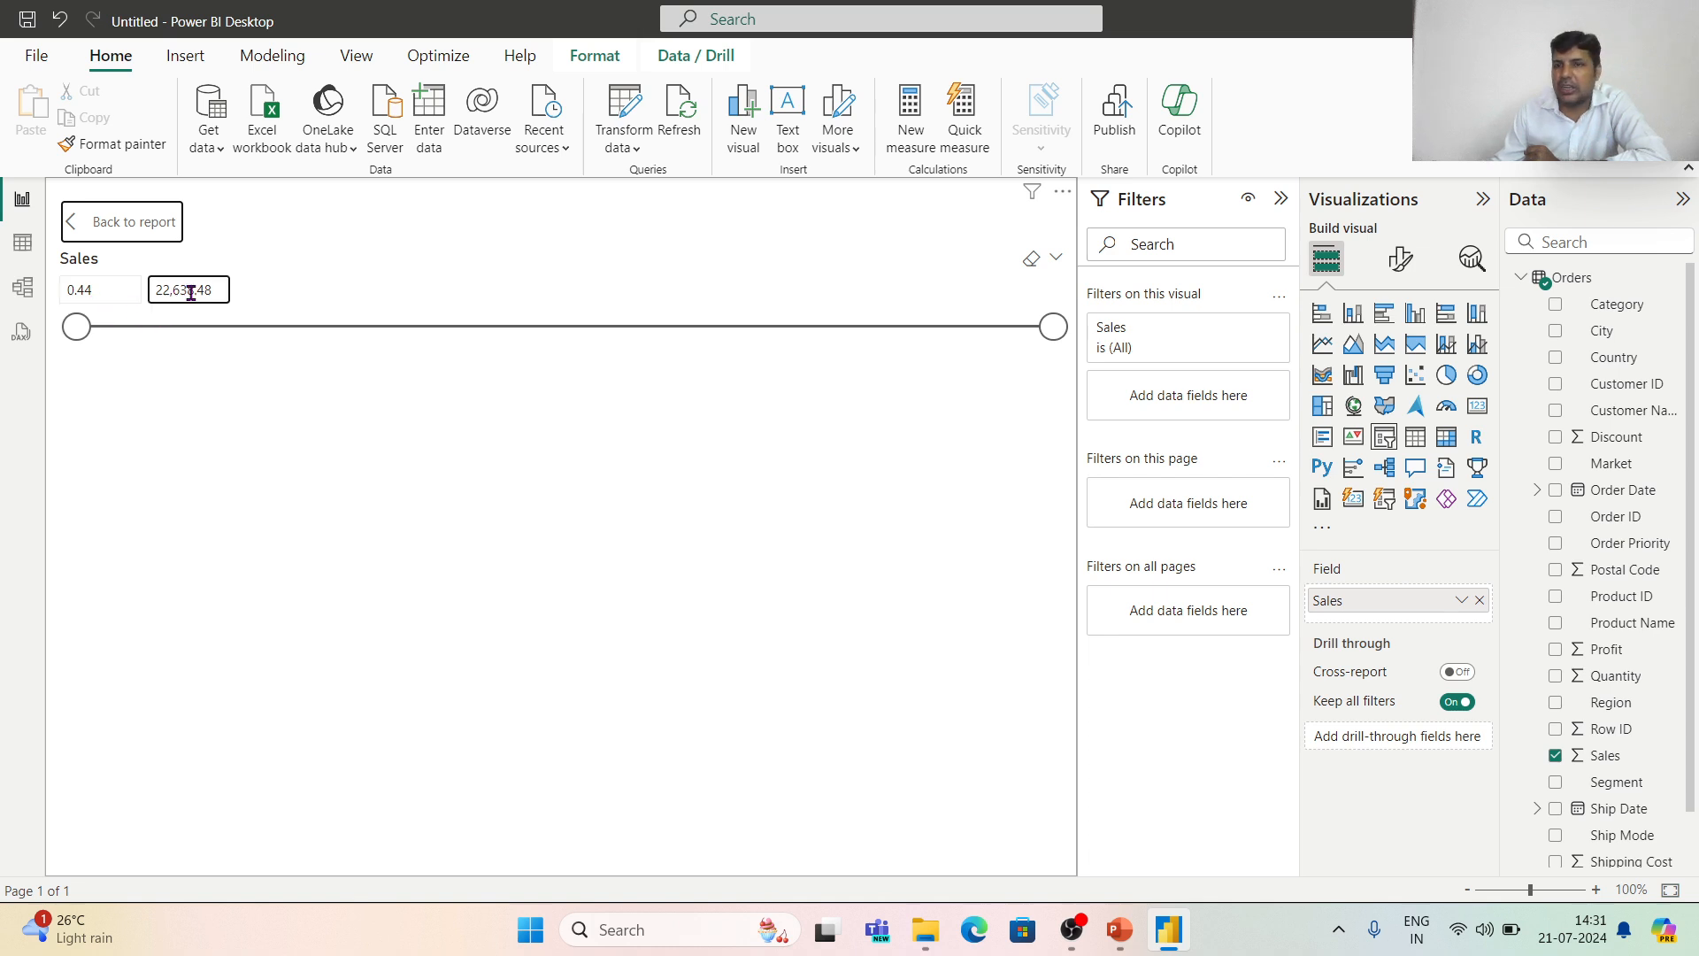
drag(78, 329, 268, 350)
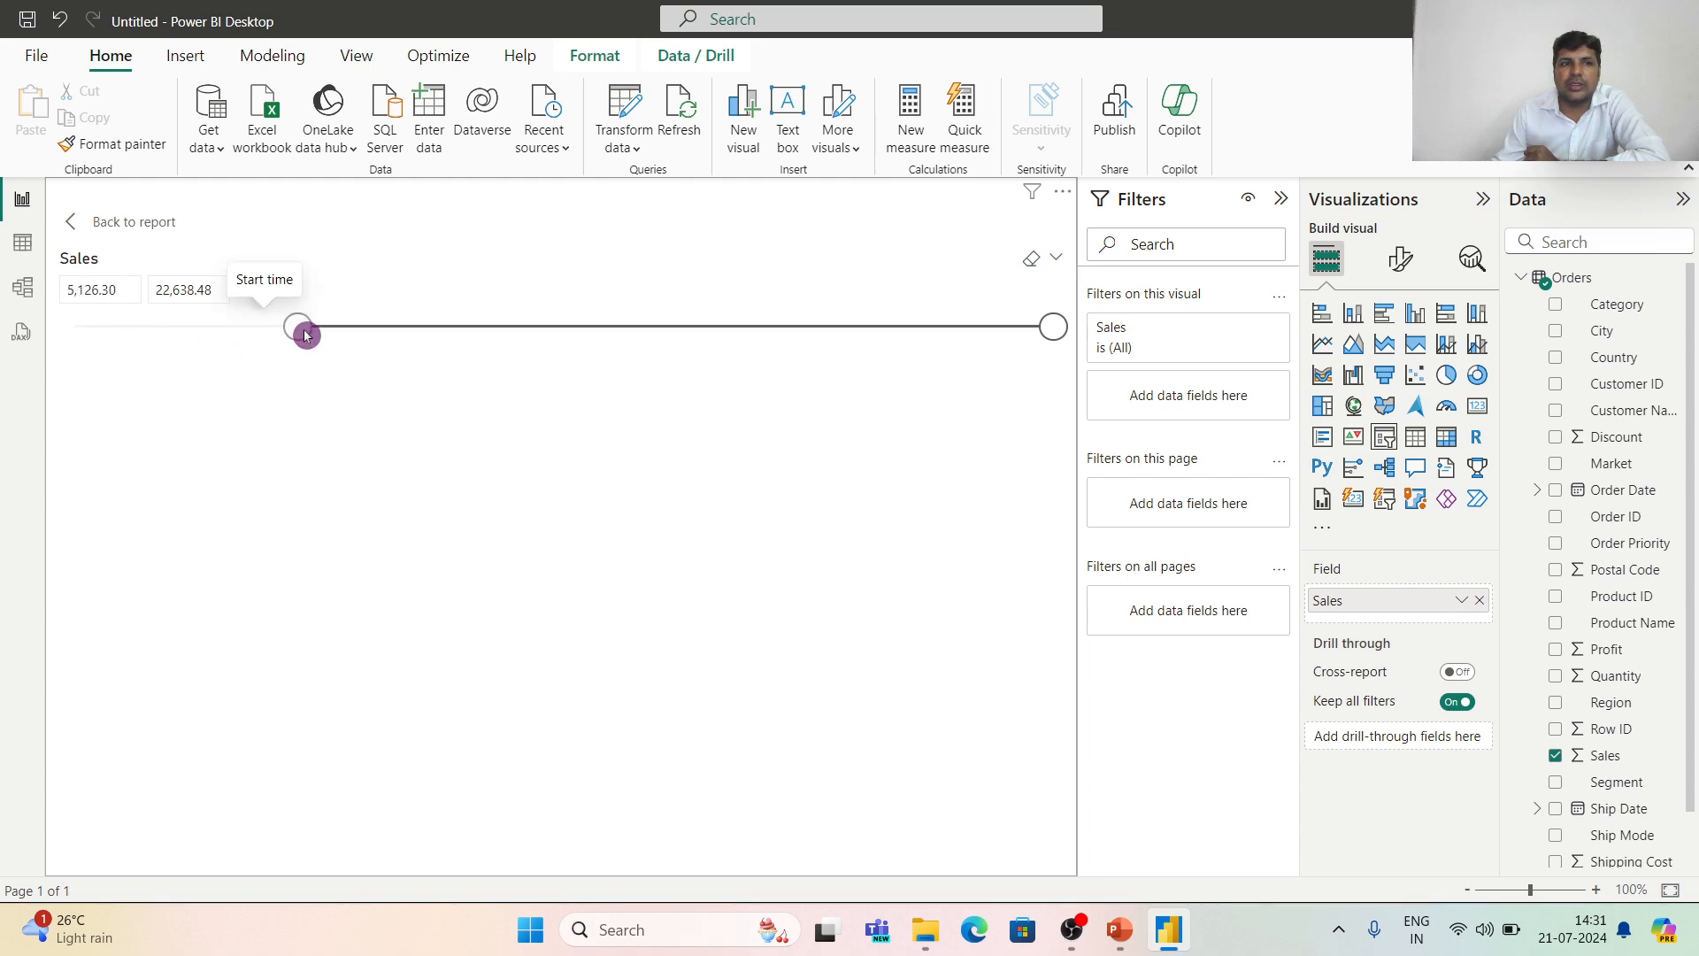
drag(306, 334, 301, 335)
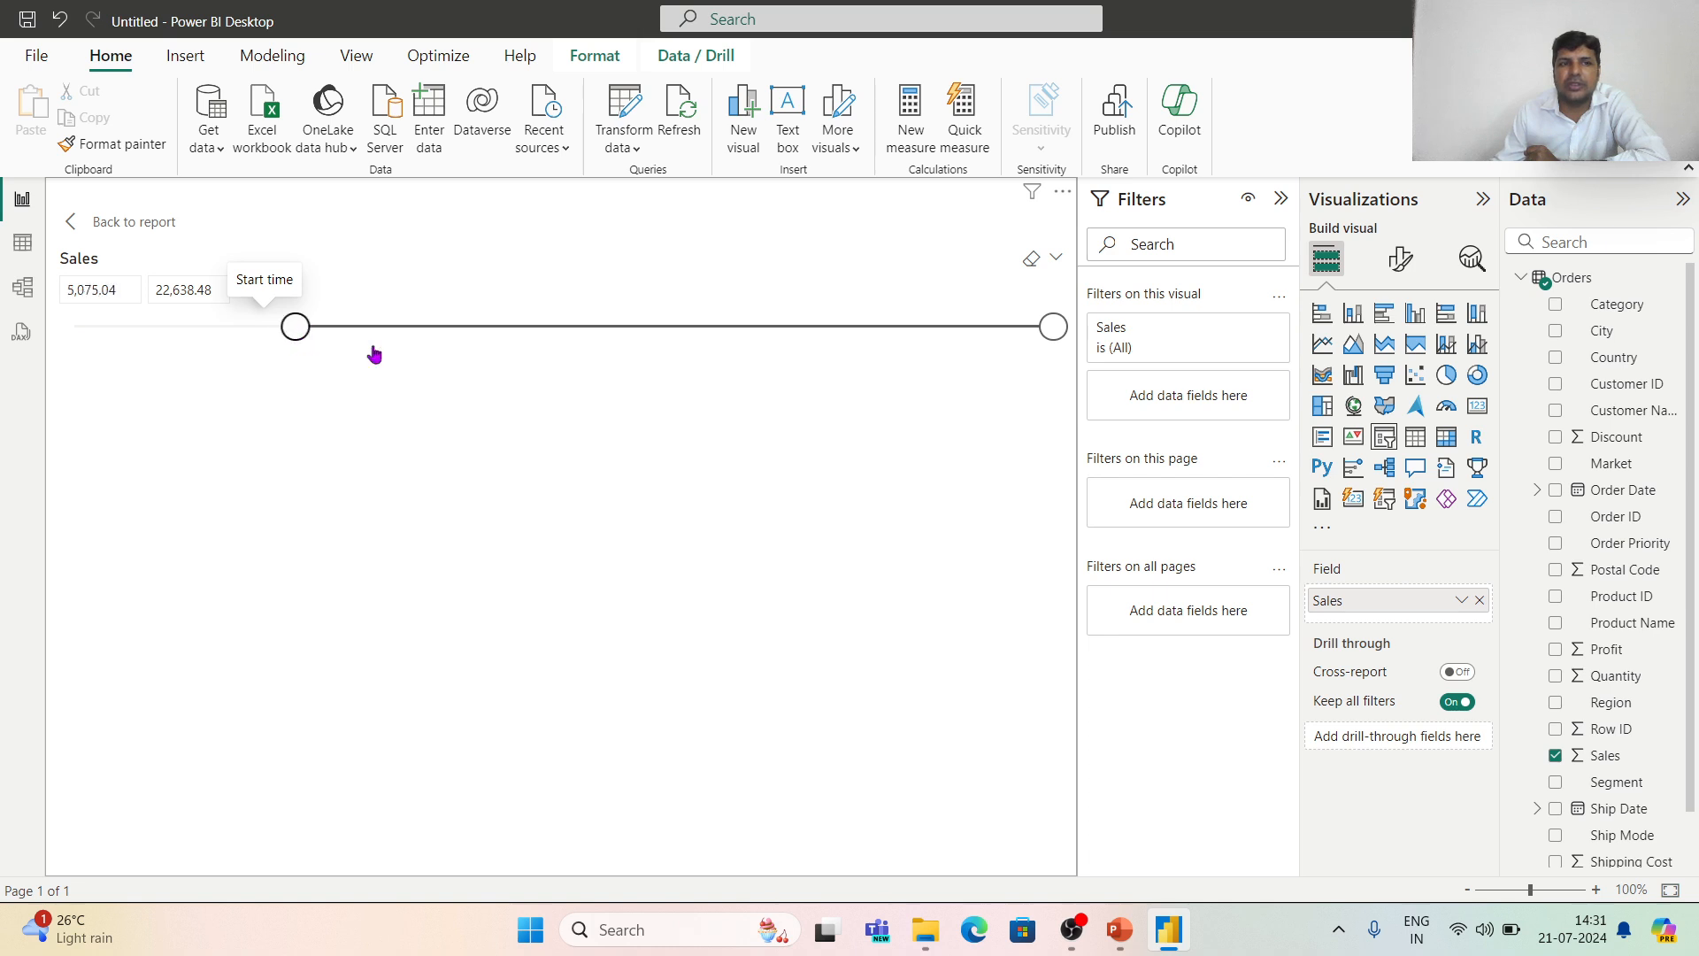
drag(1053, 326, 946, 340)
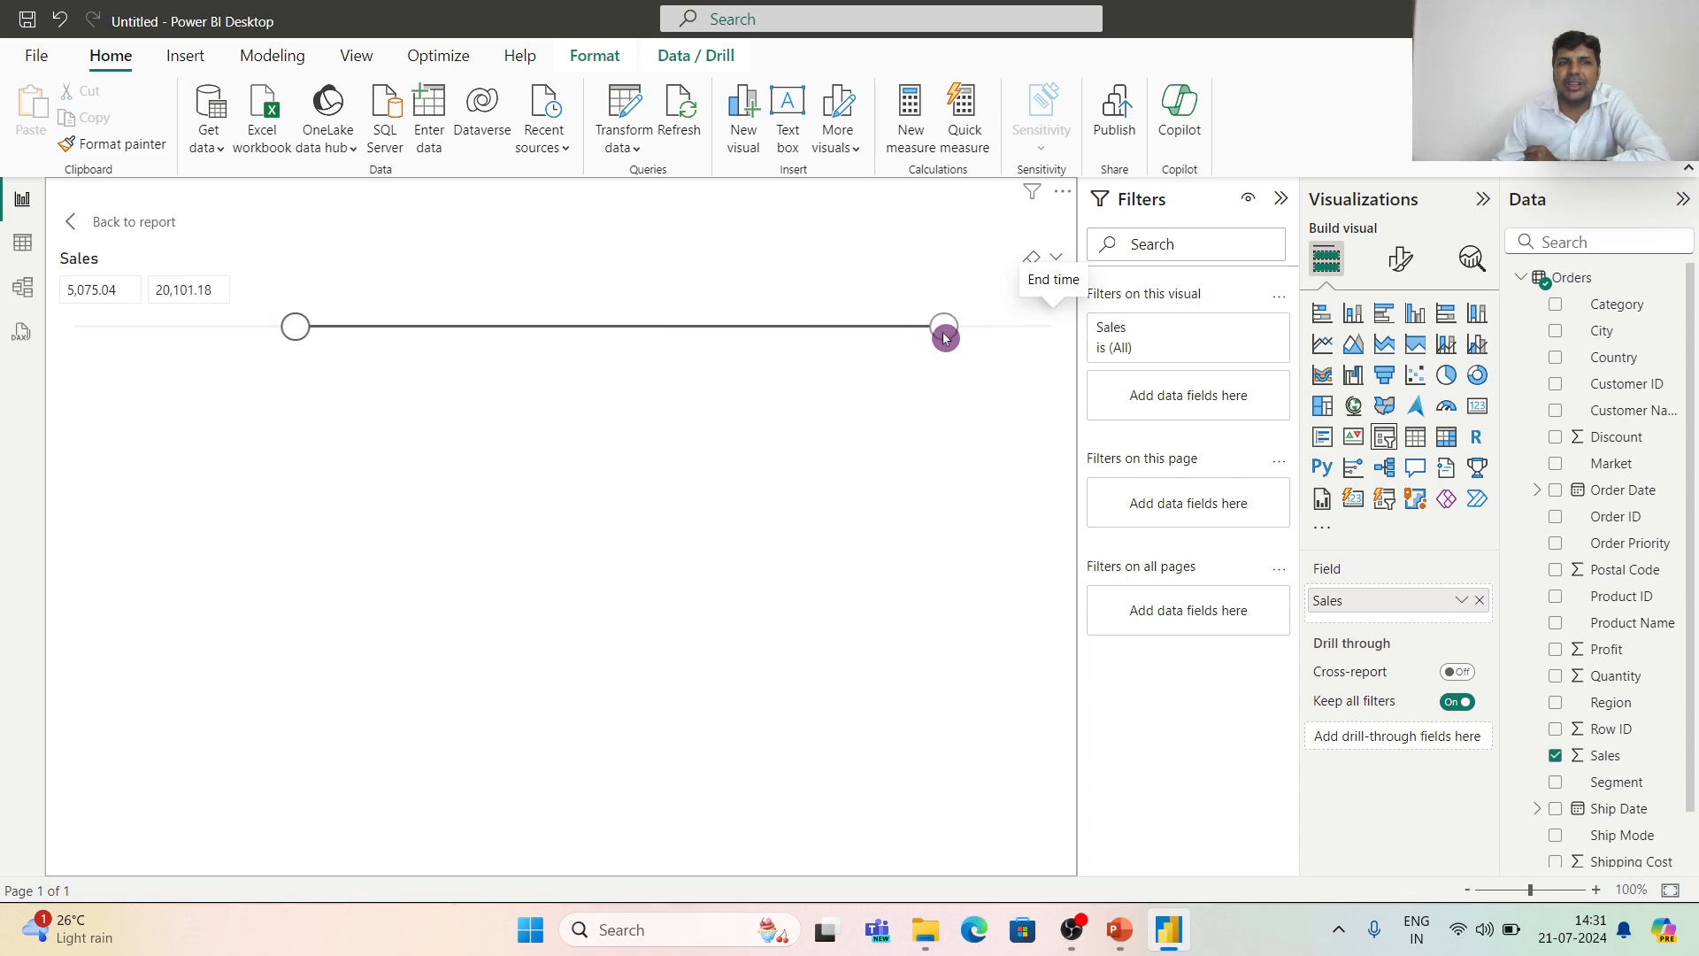
click(78, 221)
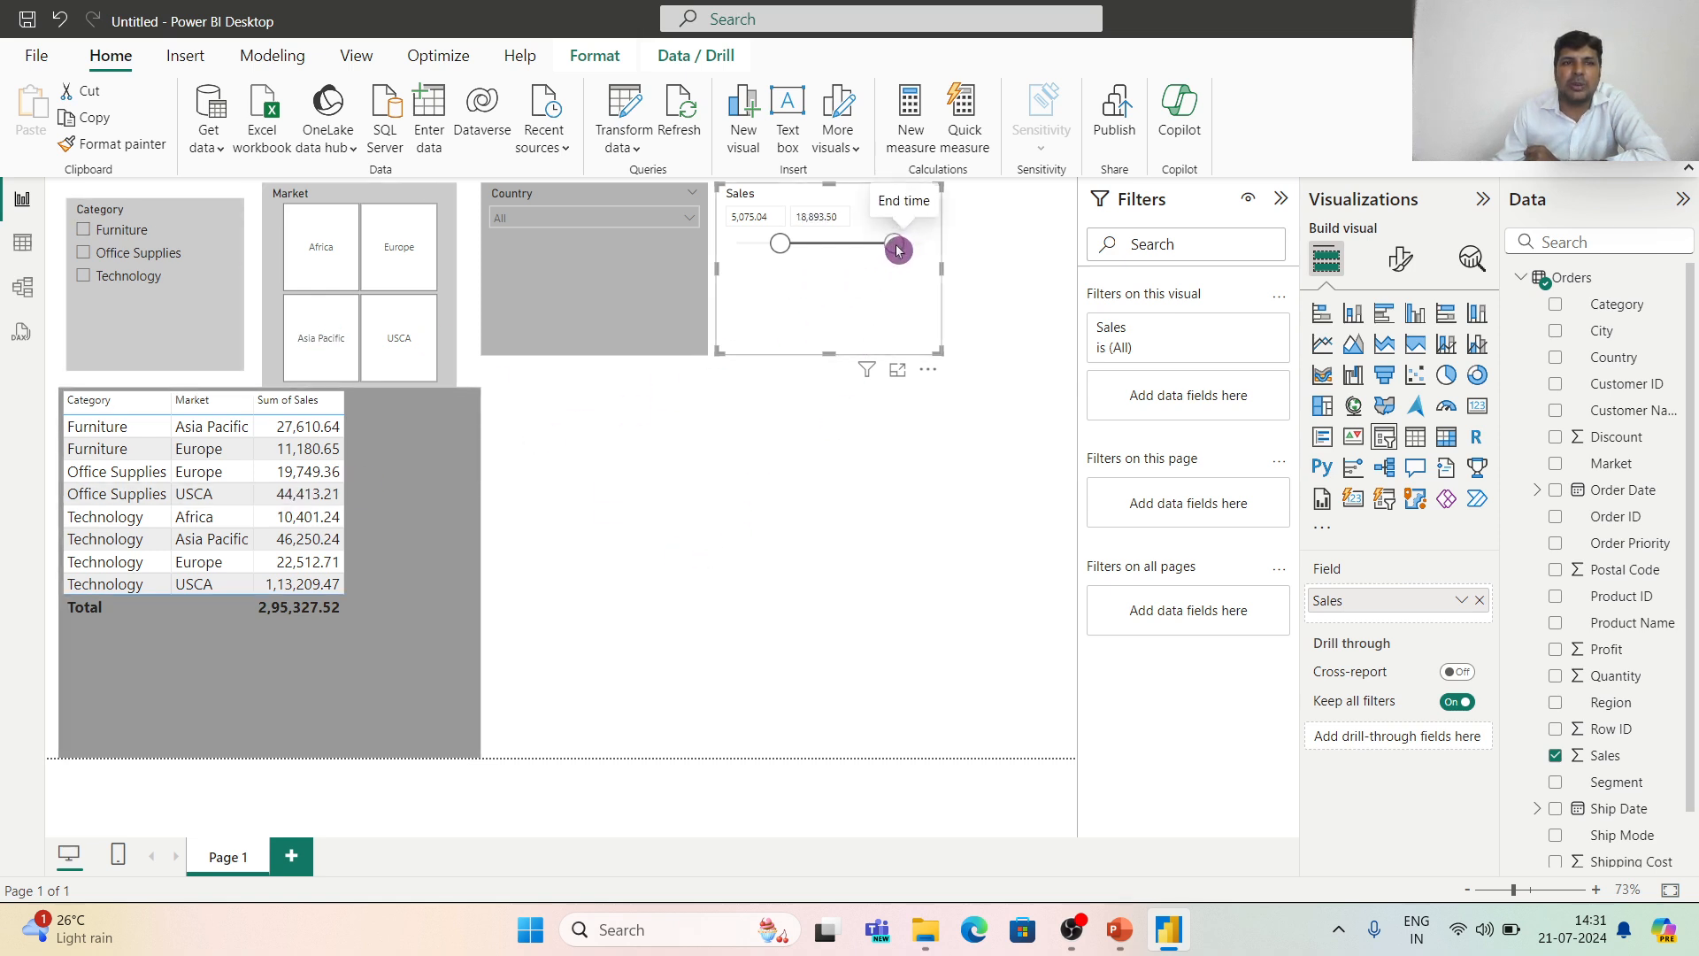
drag(894, 252, 872, 248)
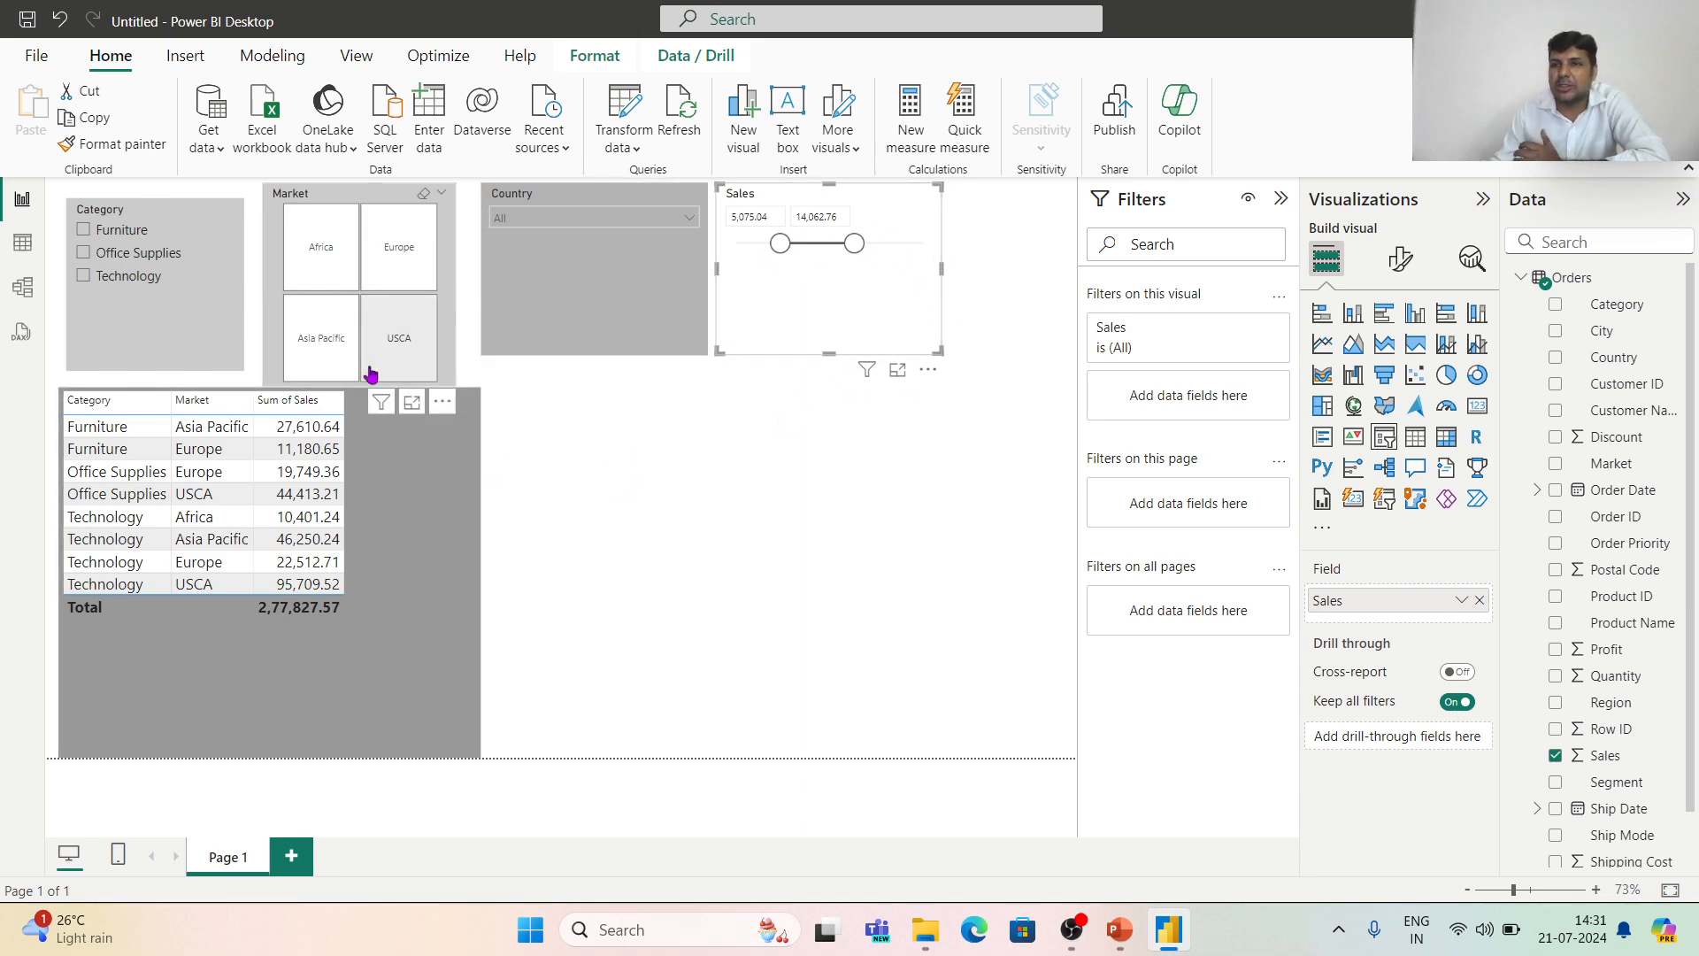
Insert a Clear all slicers button and place it below the Country slicer.
click(187, 60)
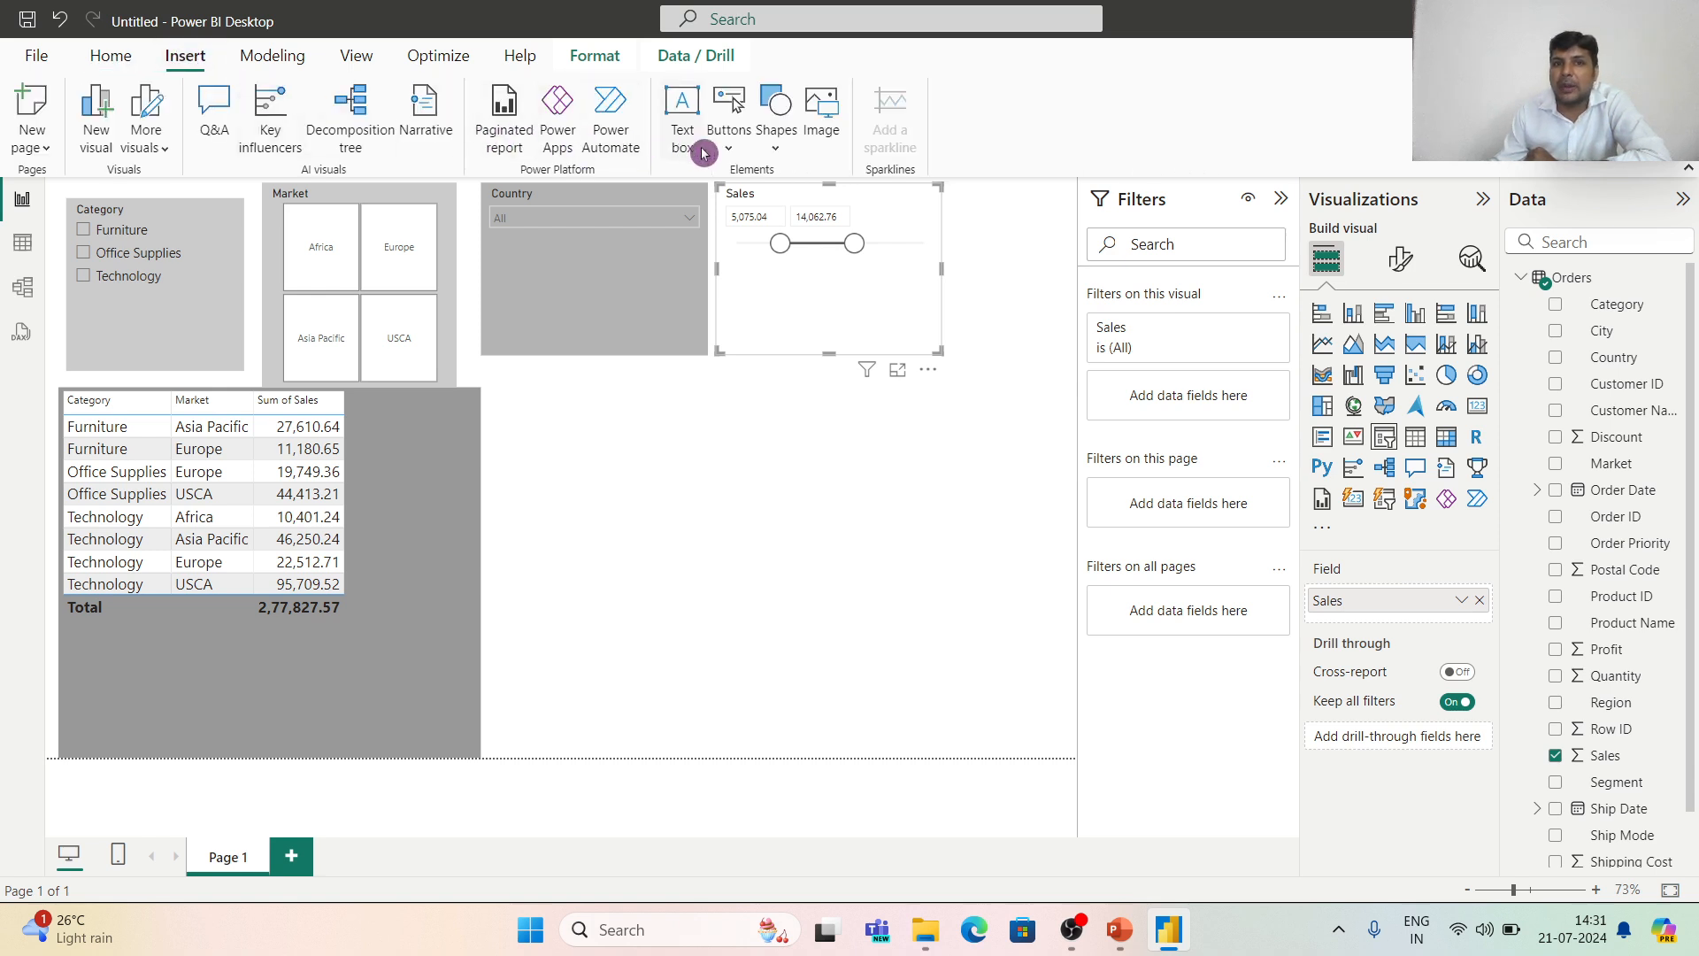
click(739, 155)
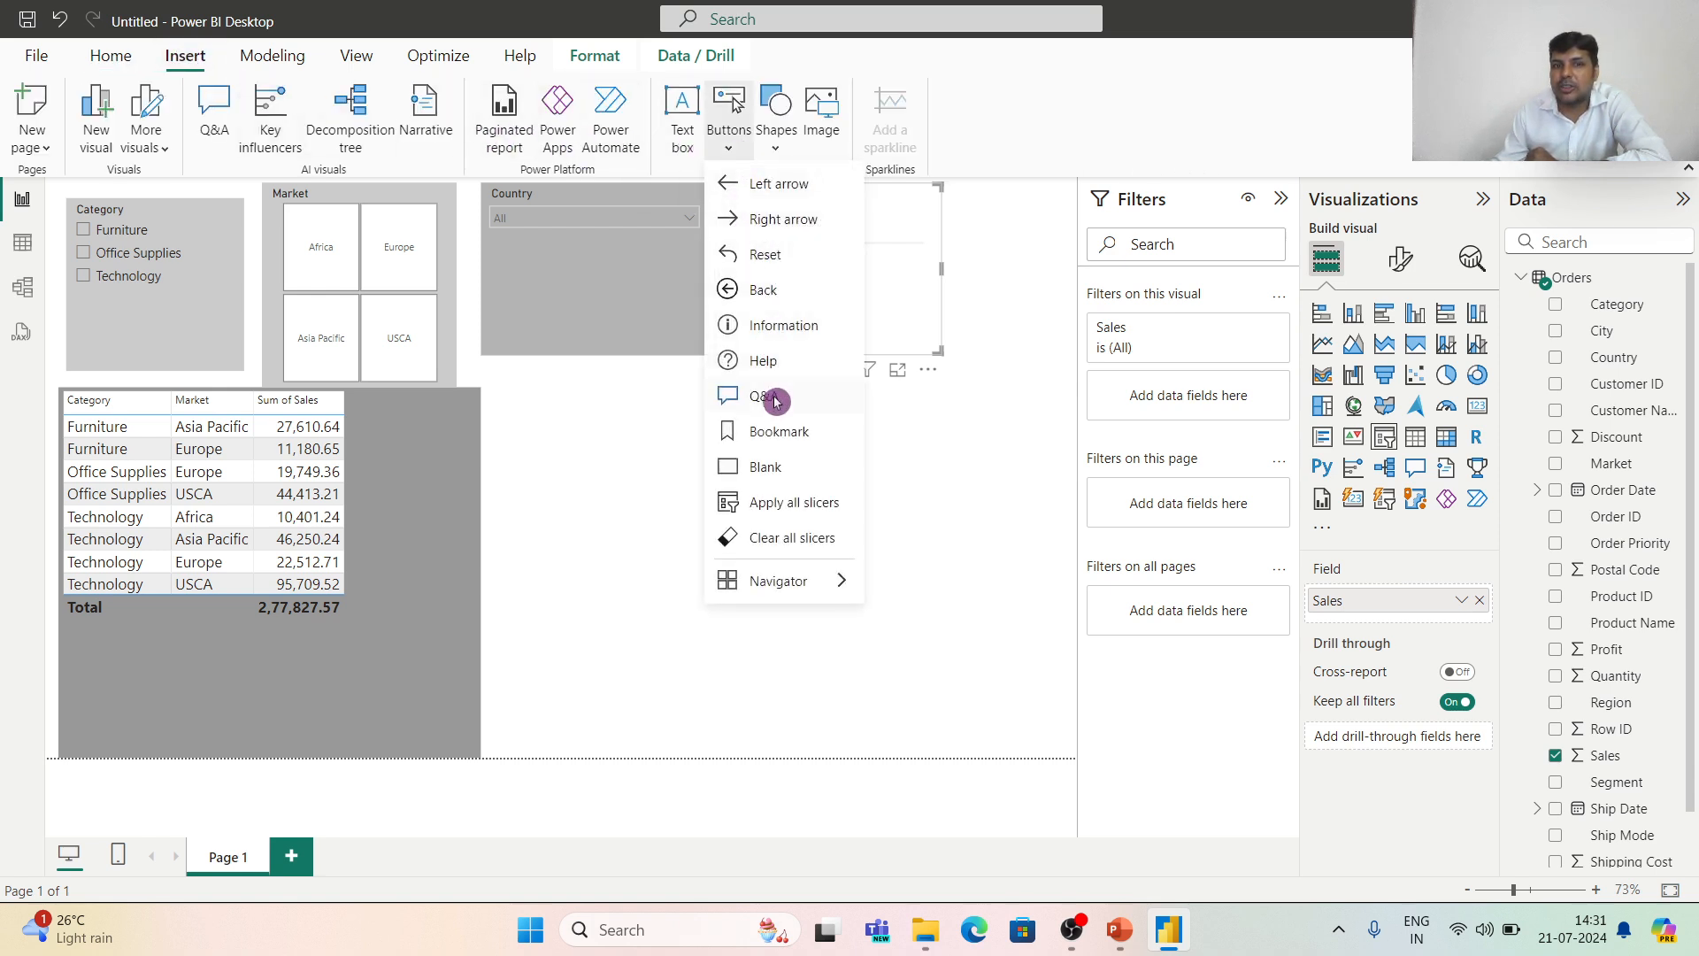
click(783, 541)
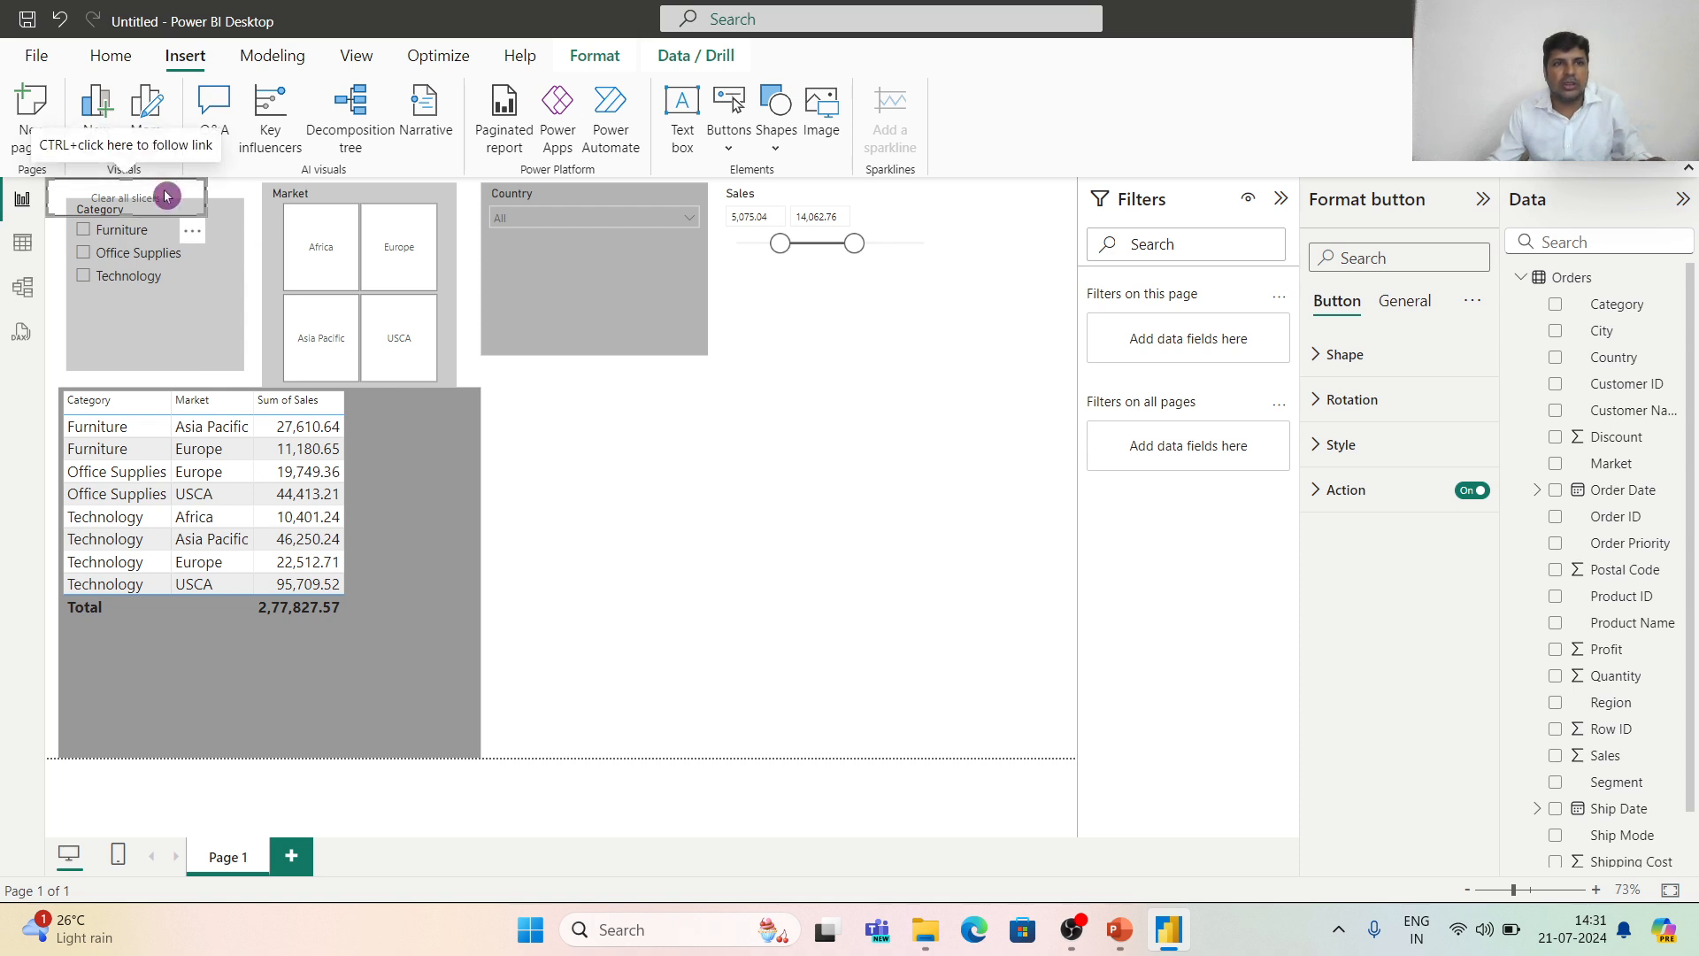
drag(167, 189, 625, 424)
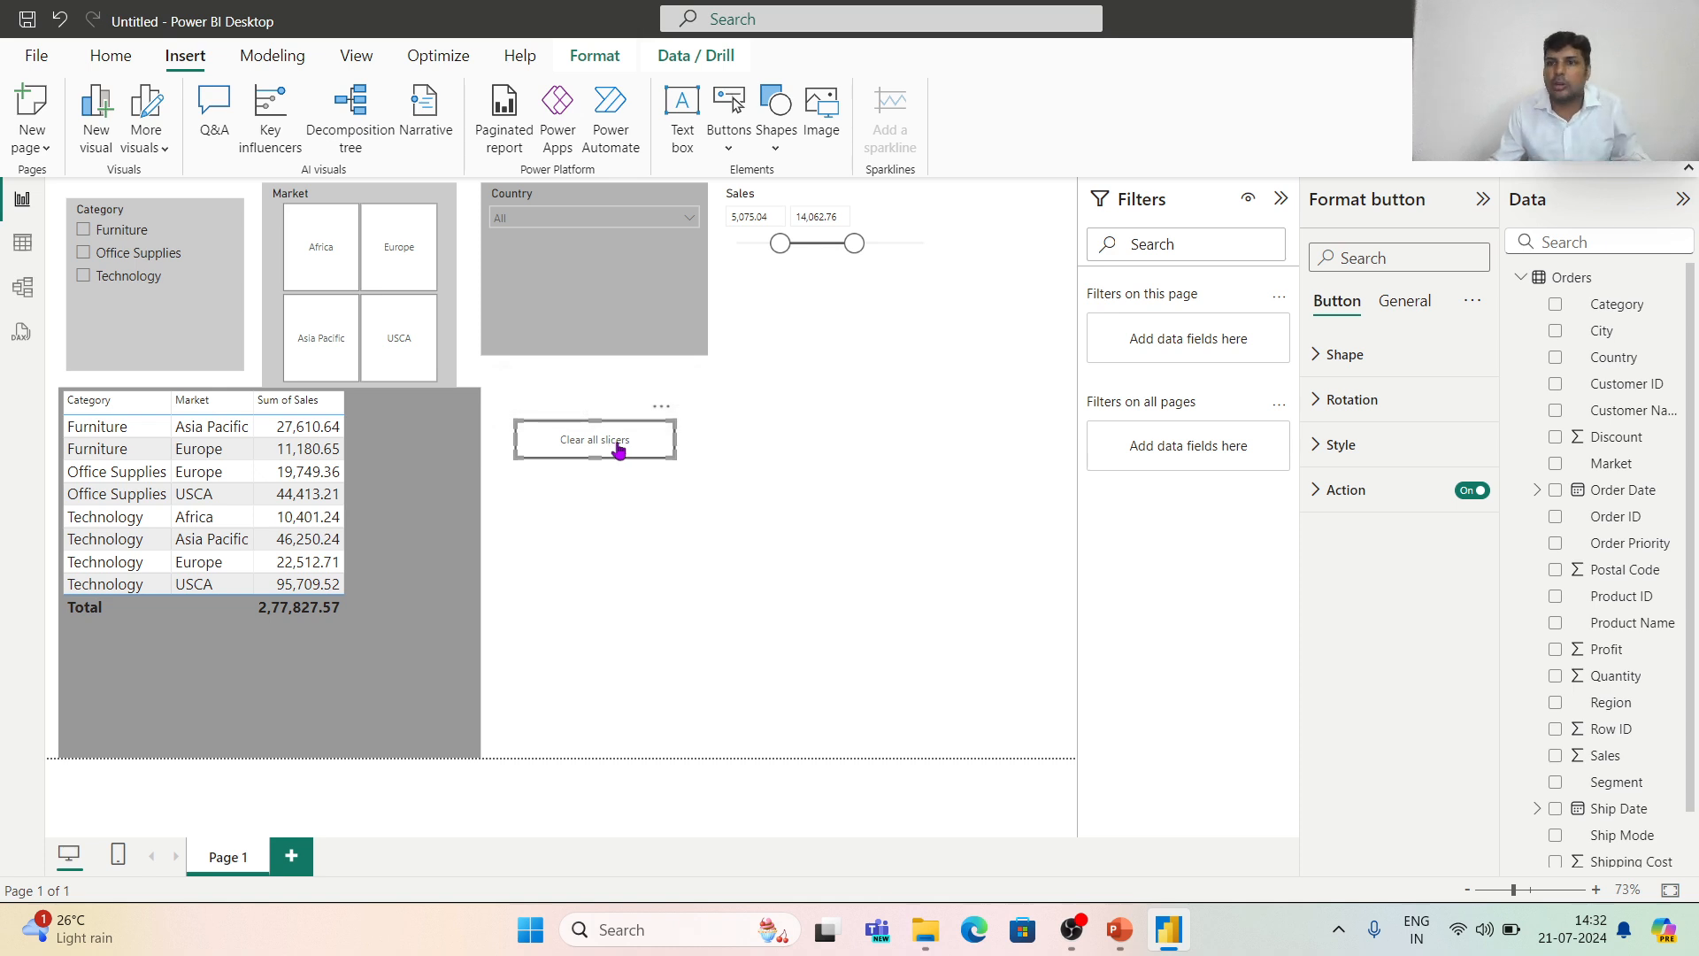
Reset every slicer with the Clear all slicers button and look through the refreshed table.
ctrl+click(620, 447)
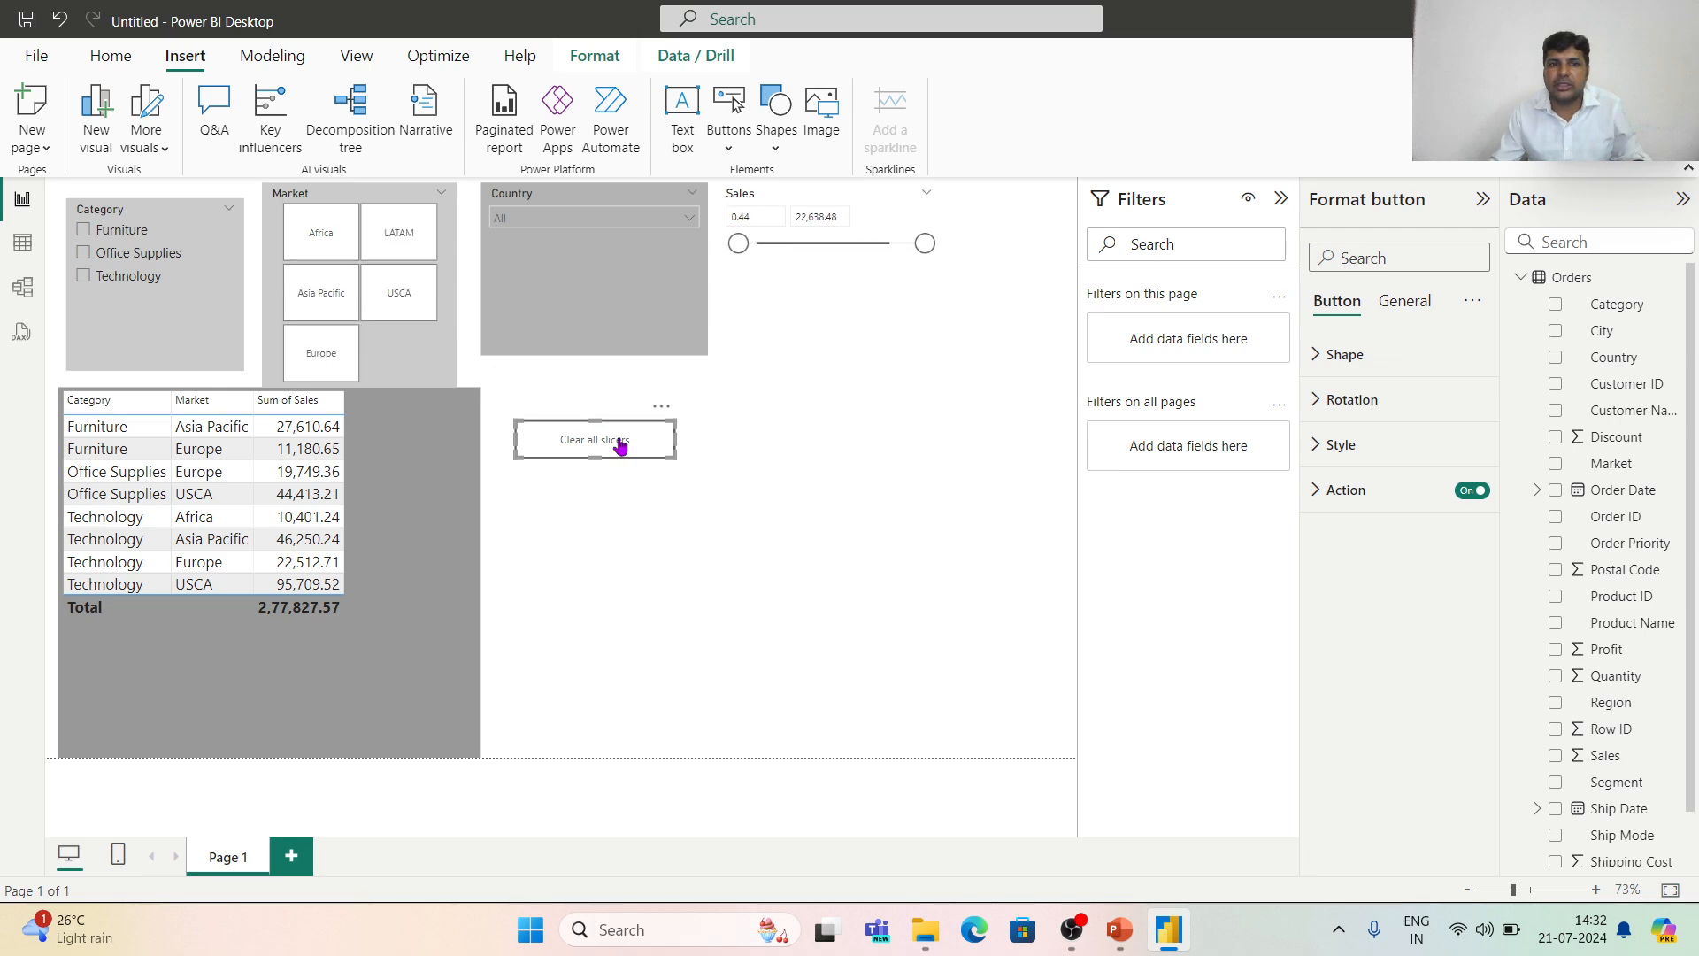
scroll(198, 580, down, 1)
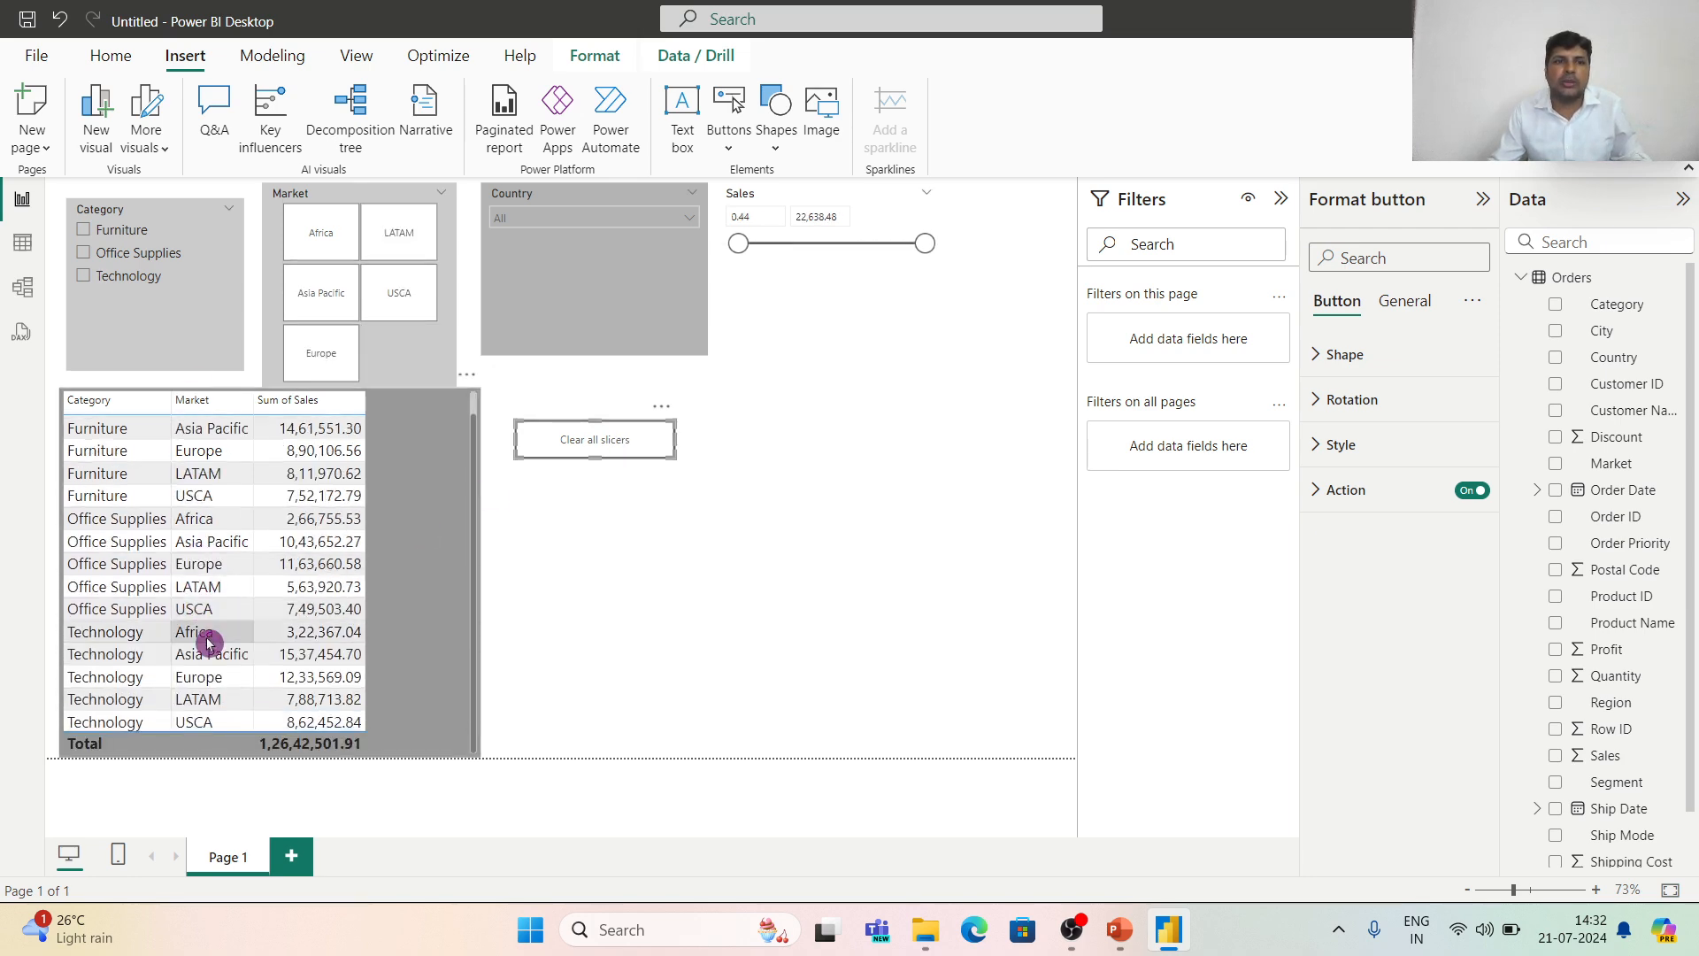
scroll(209, 636, up, 1)
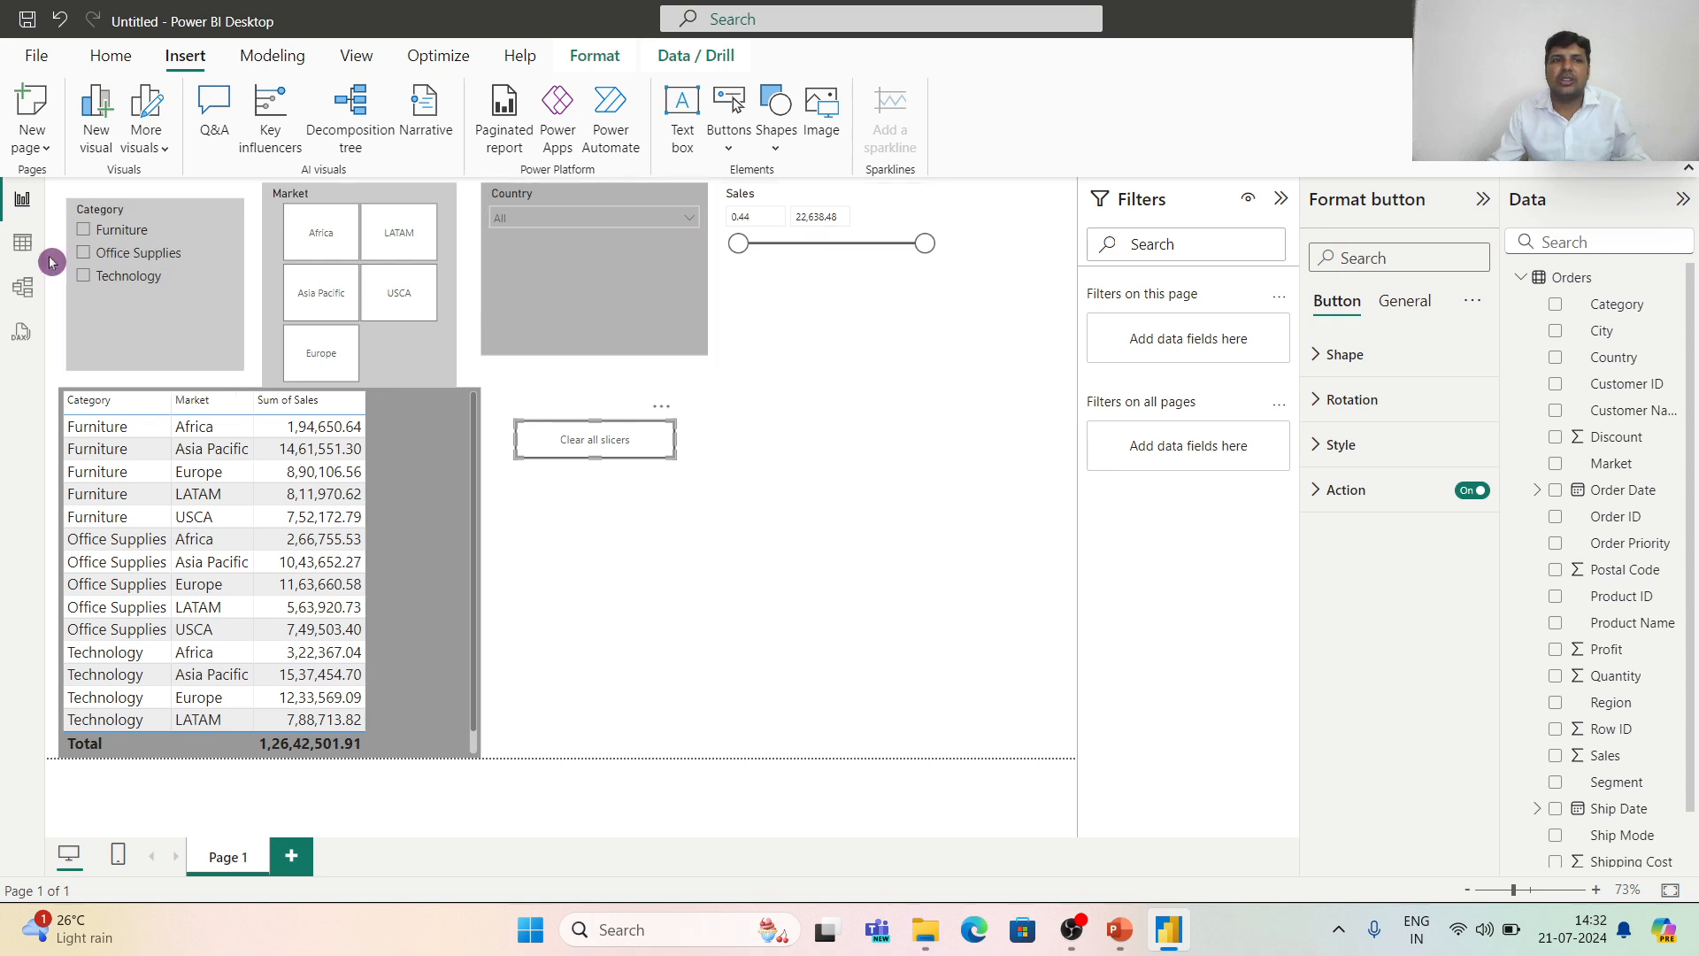
Filter the page to the Furniture category and the Africa market, and look through the available Country options.
click(84, 230)
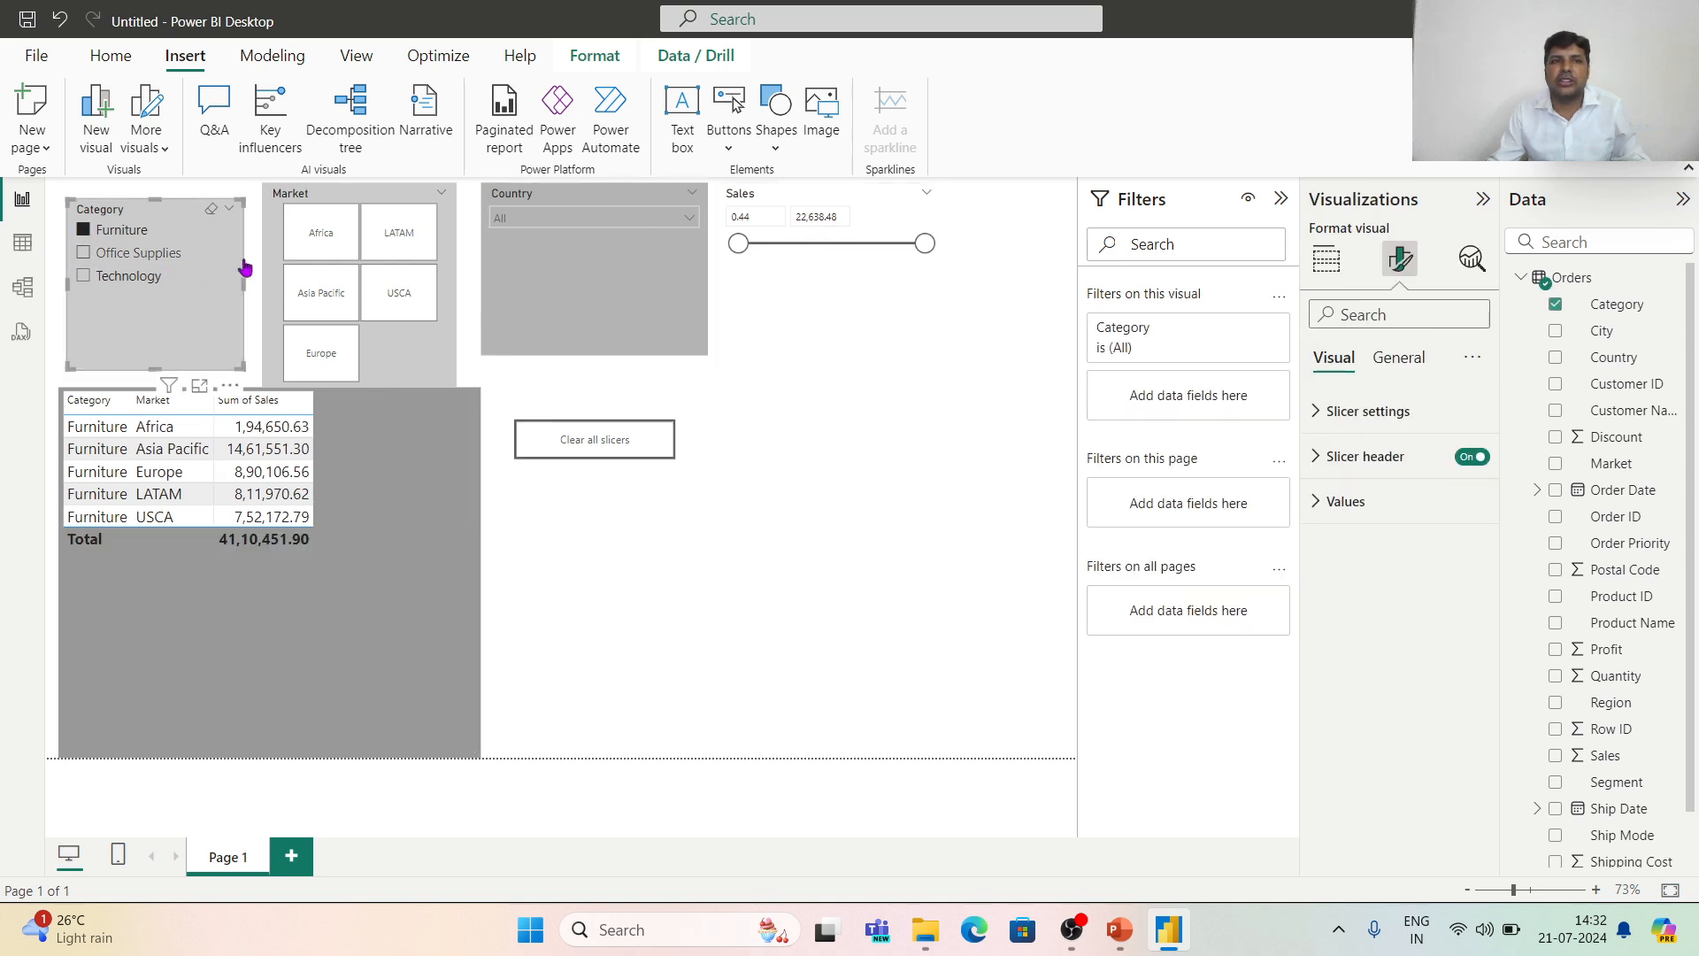
click(321, 232)
click(593, 219)
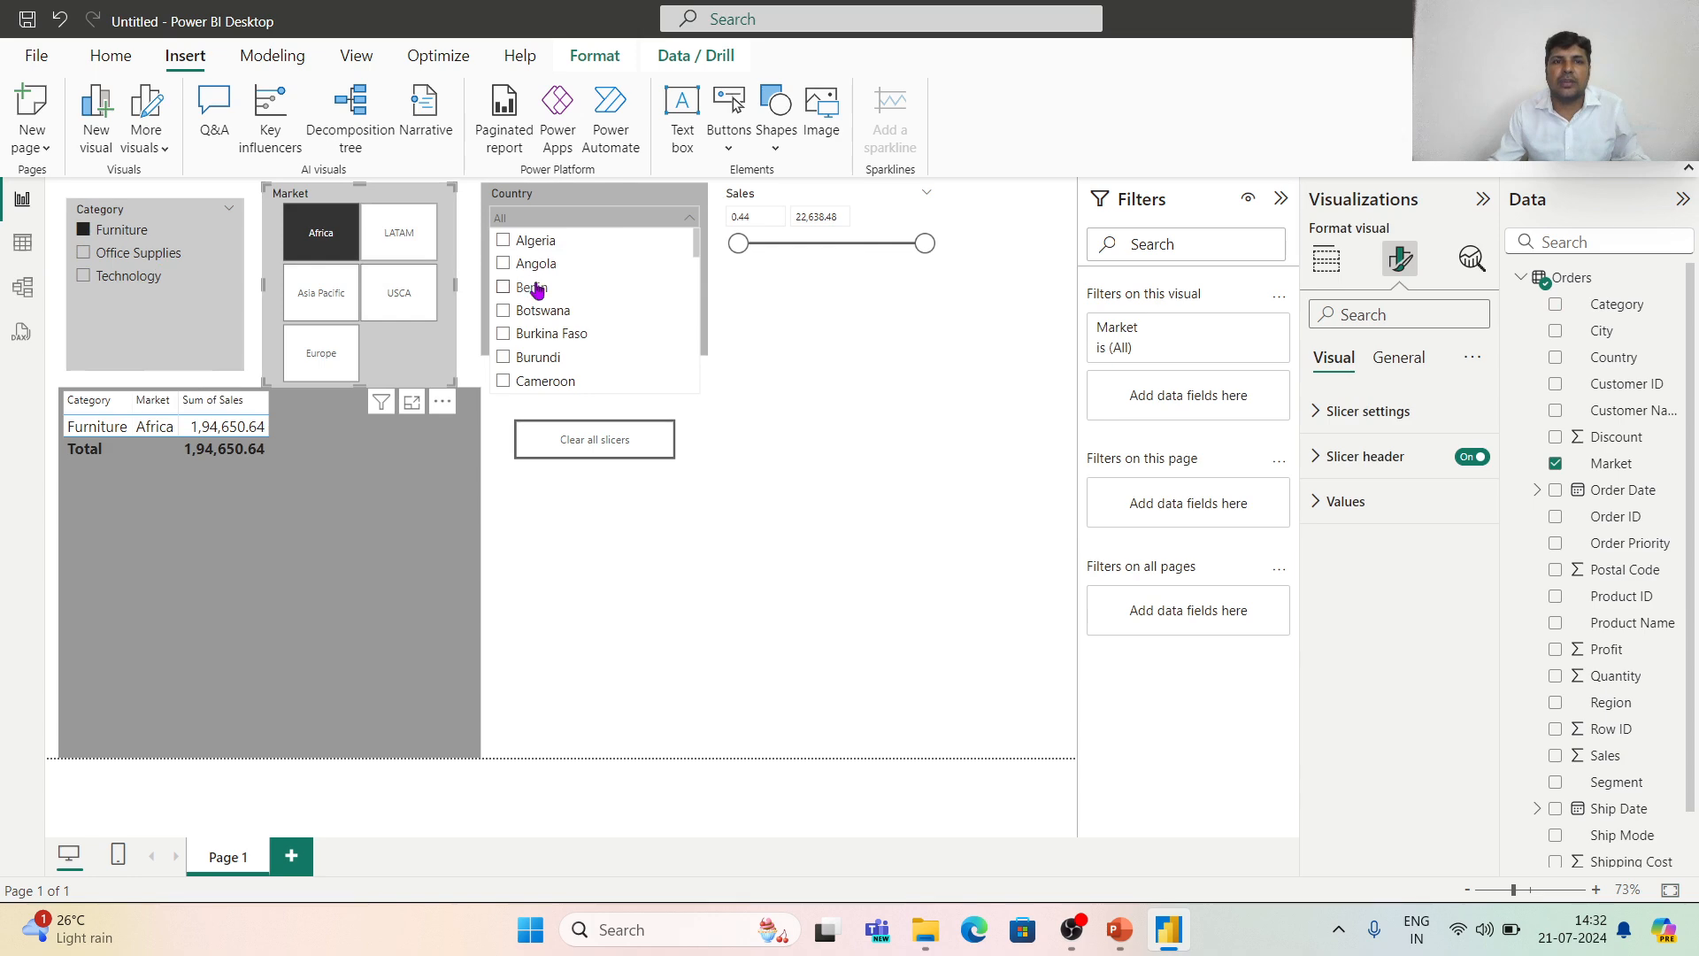
scroll(537, 289, down, 10)
scroll(548, 331, up, 10)
Filter to Asia Pacific and Afghanistan, raise the Sales lower limit to 4,831.18, and reset all slicers with the clear button.
click(323, 291)
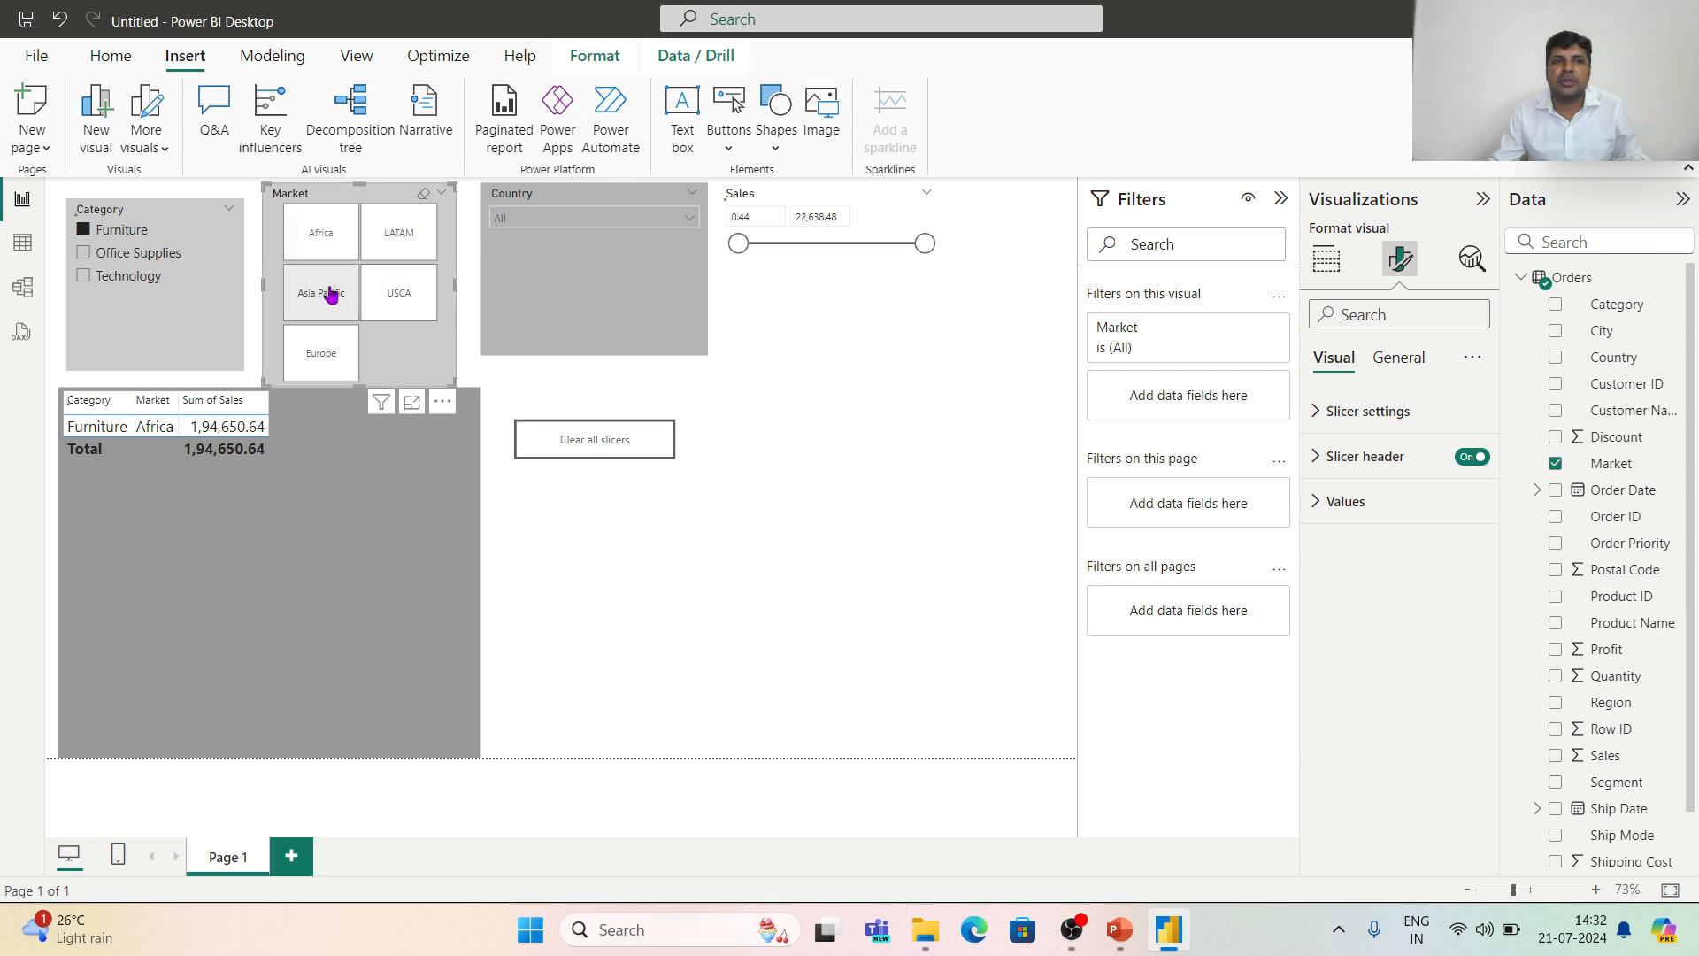
click(601, 221)
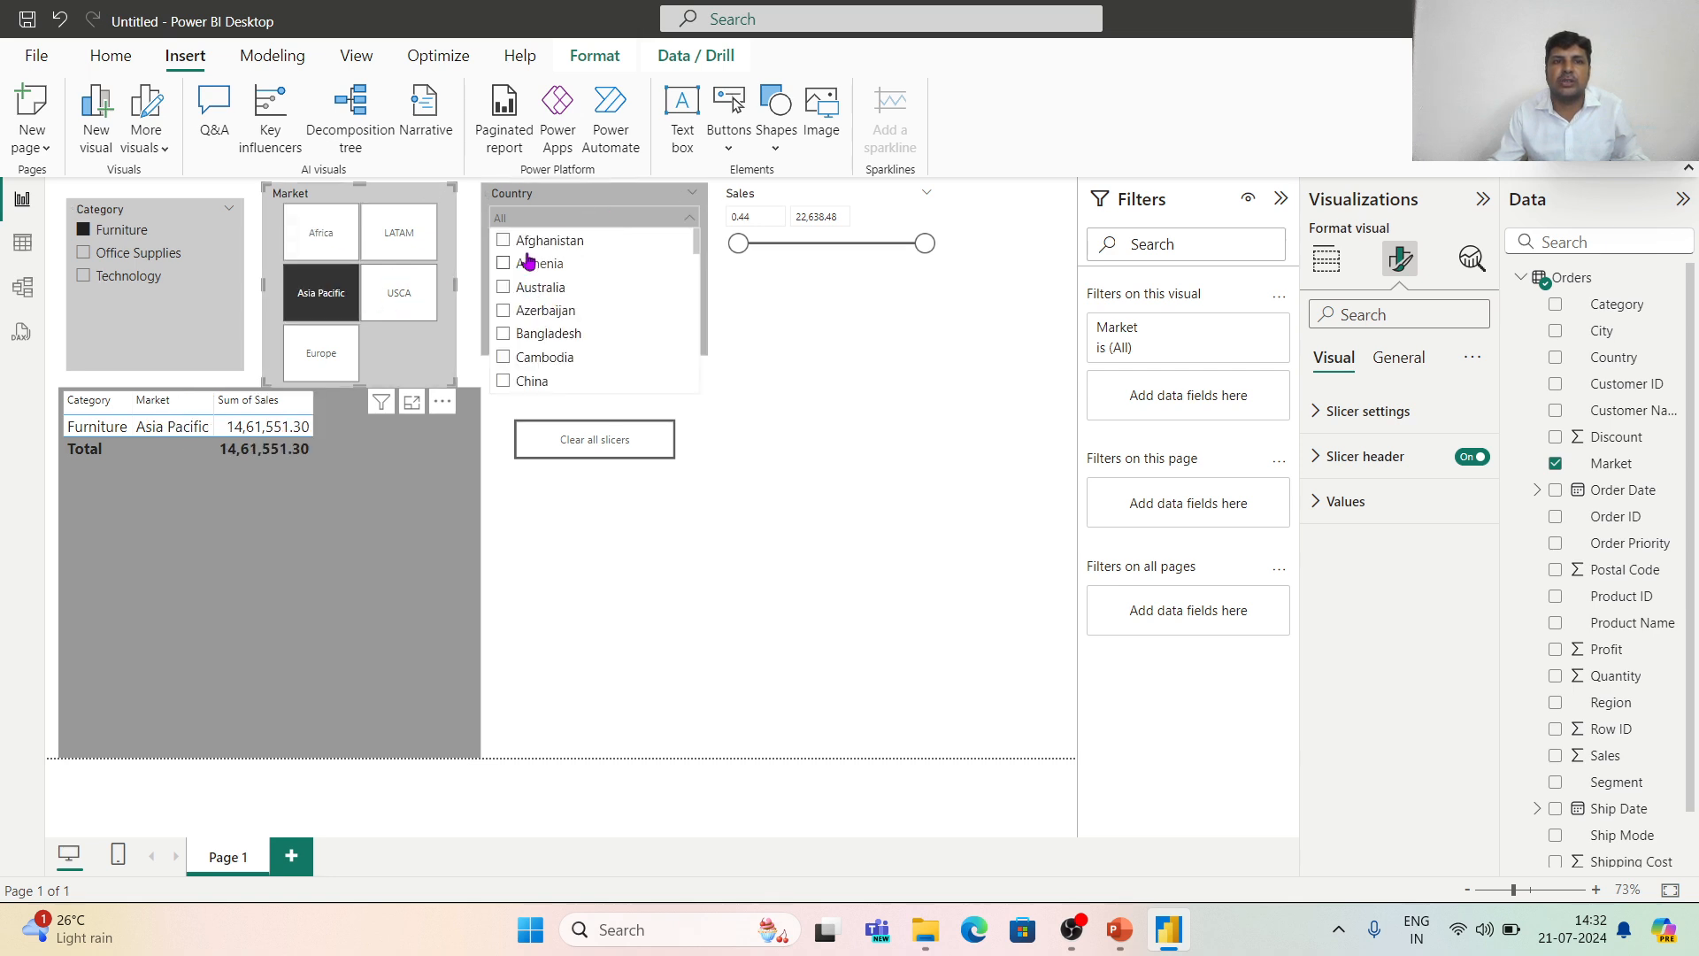
click(742, 409)
drag(736, 244, 777, 247)
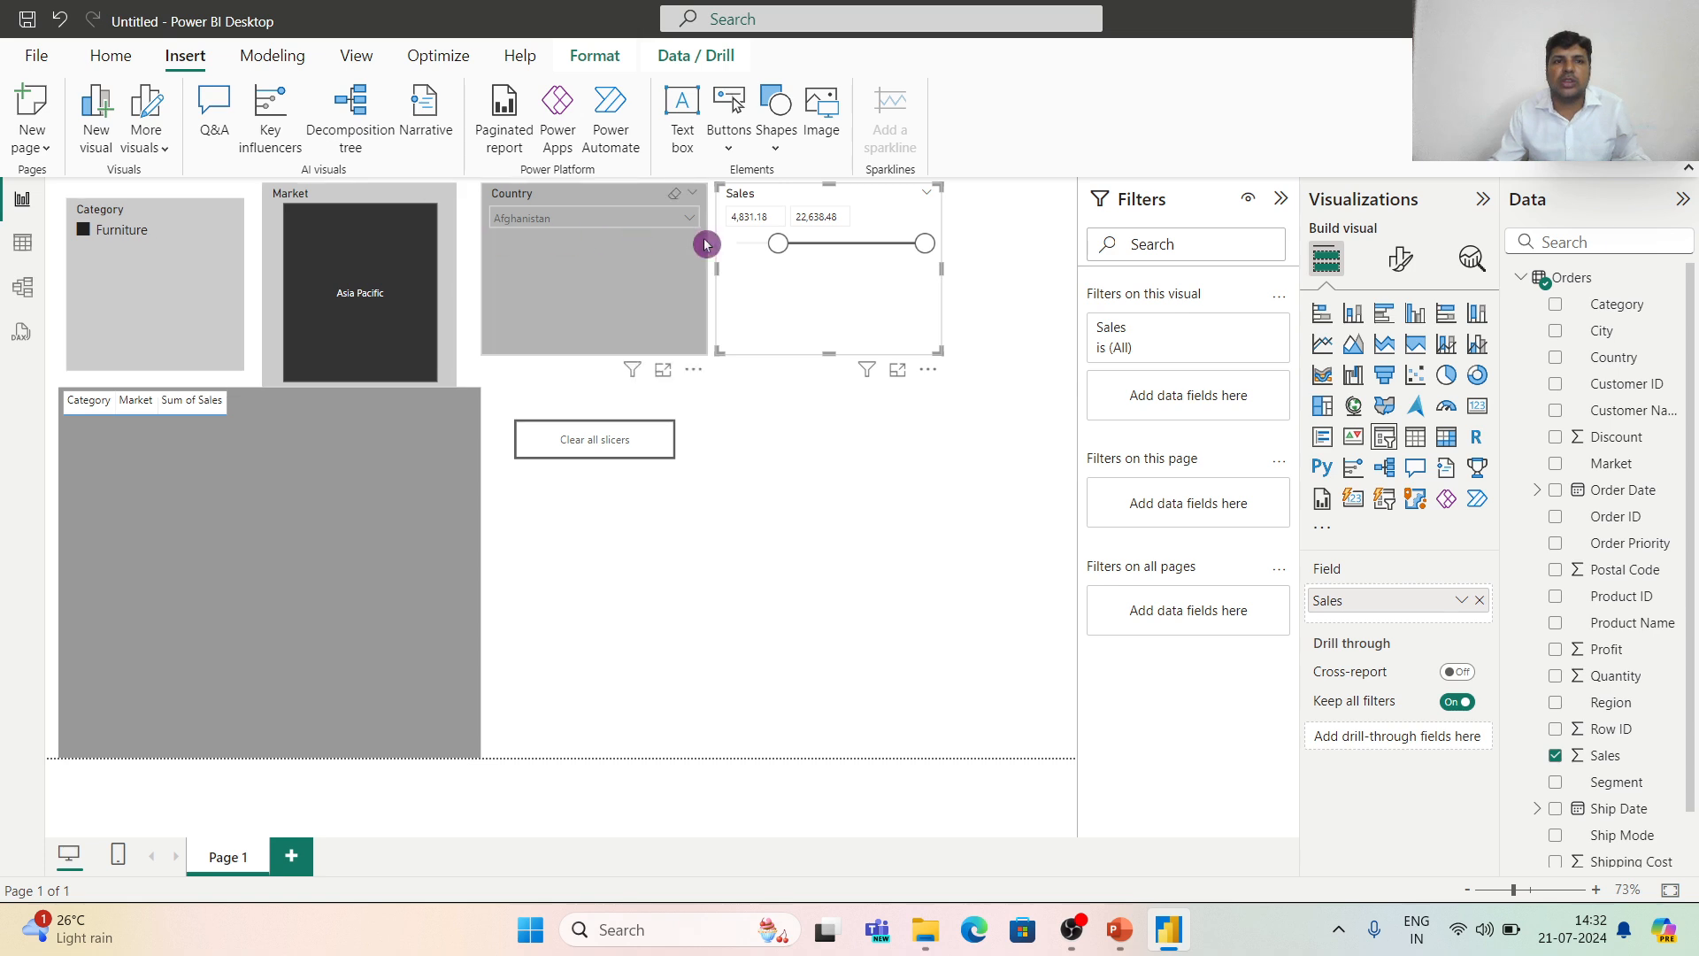
ctrl+click(613, 445)
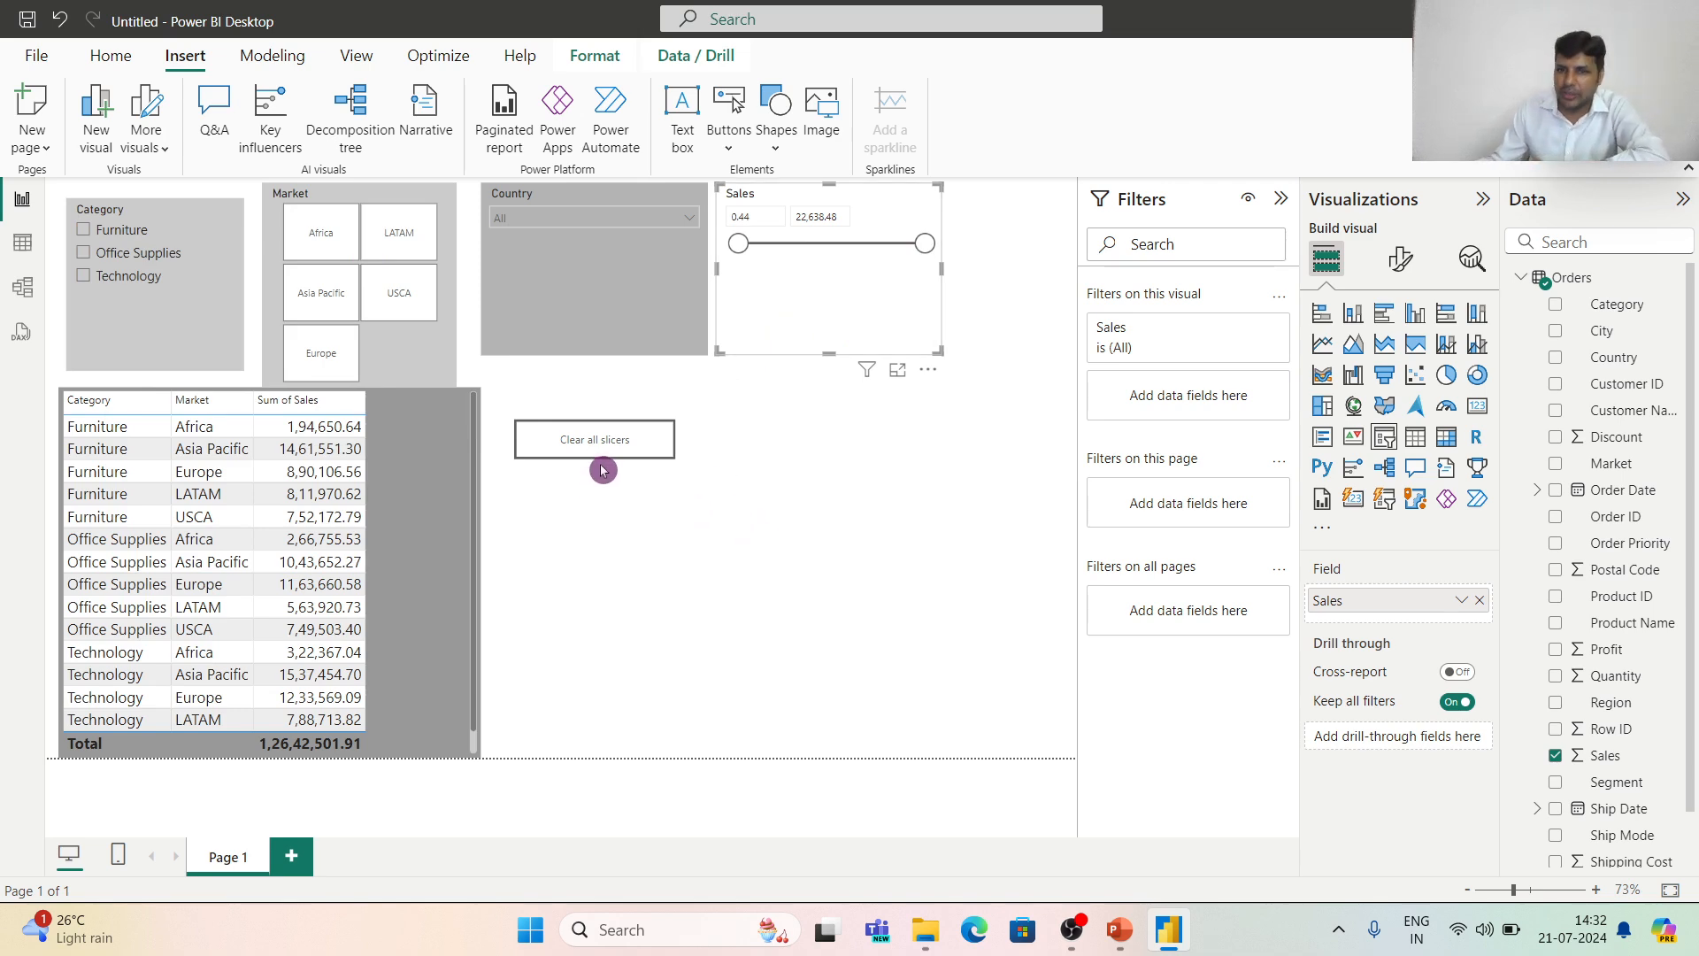
Add an Order Date slicer in the empty area below the Sales slicer and widen it so both dates fit on one line.
click(888, 462)
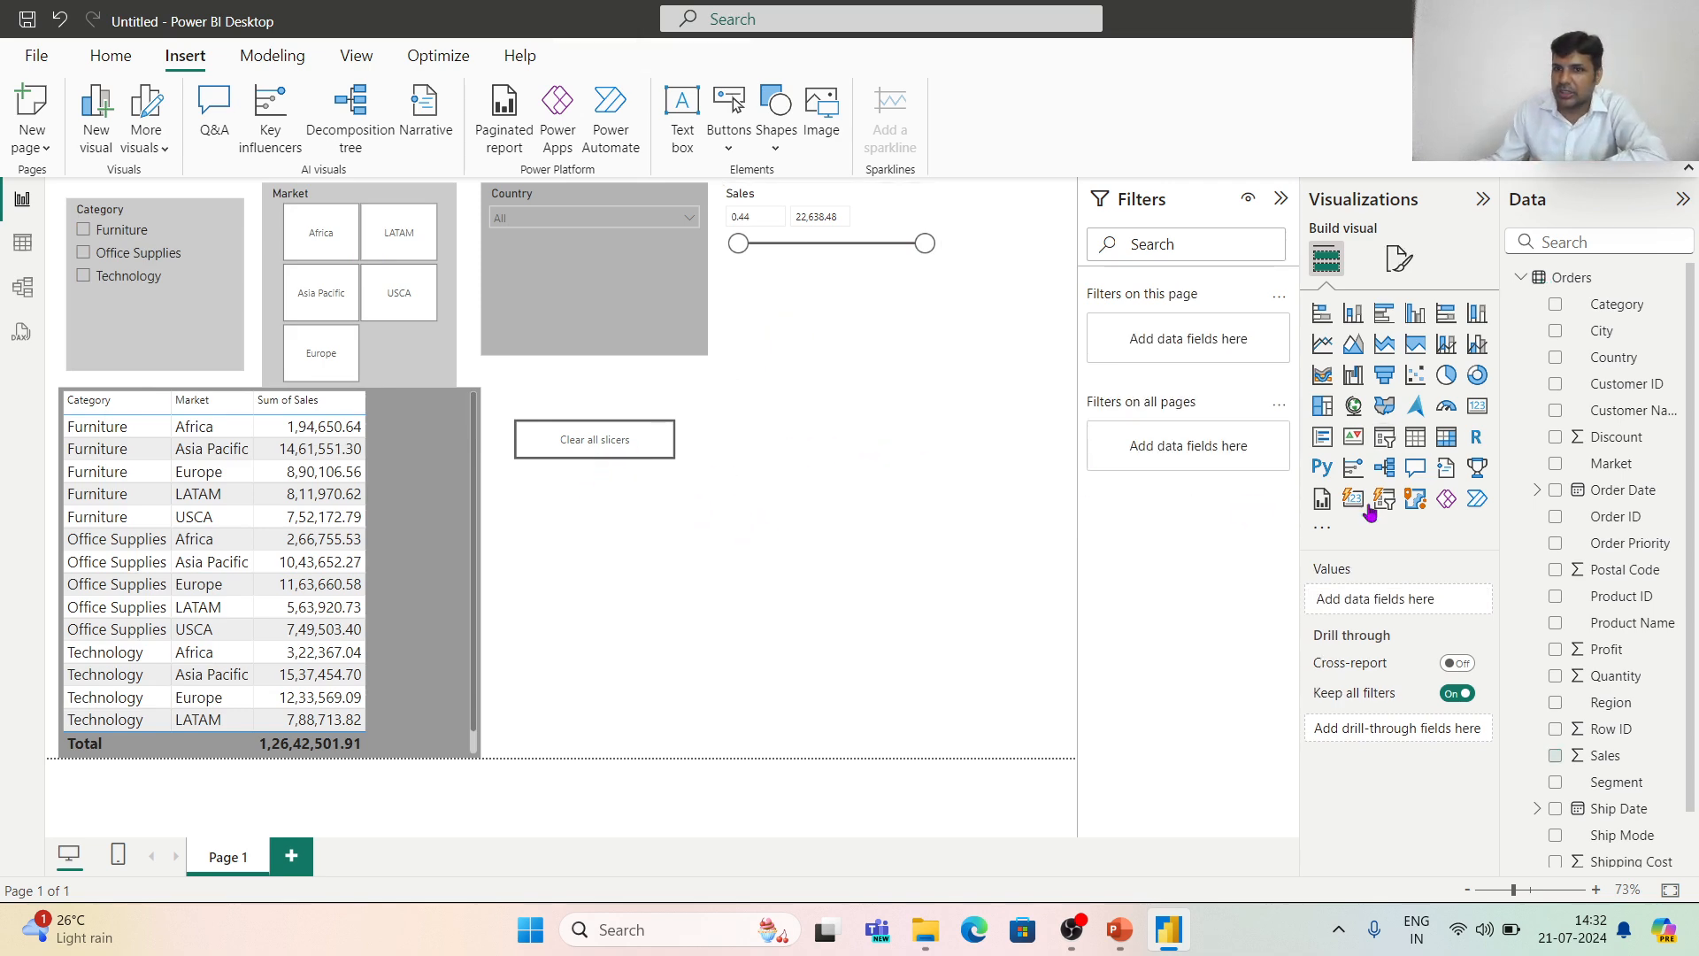
click(1386, 438)
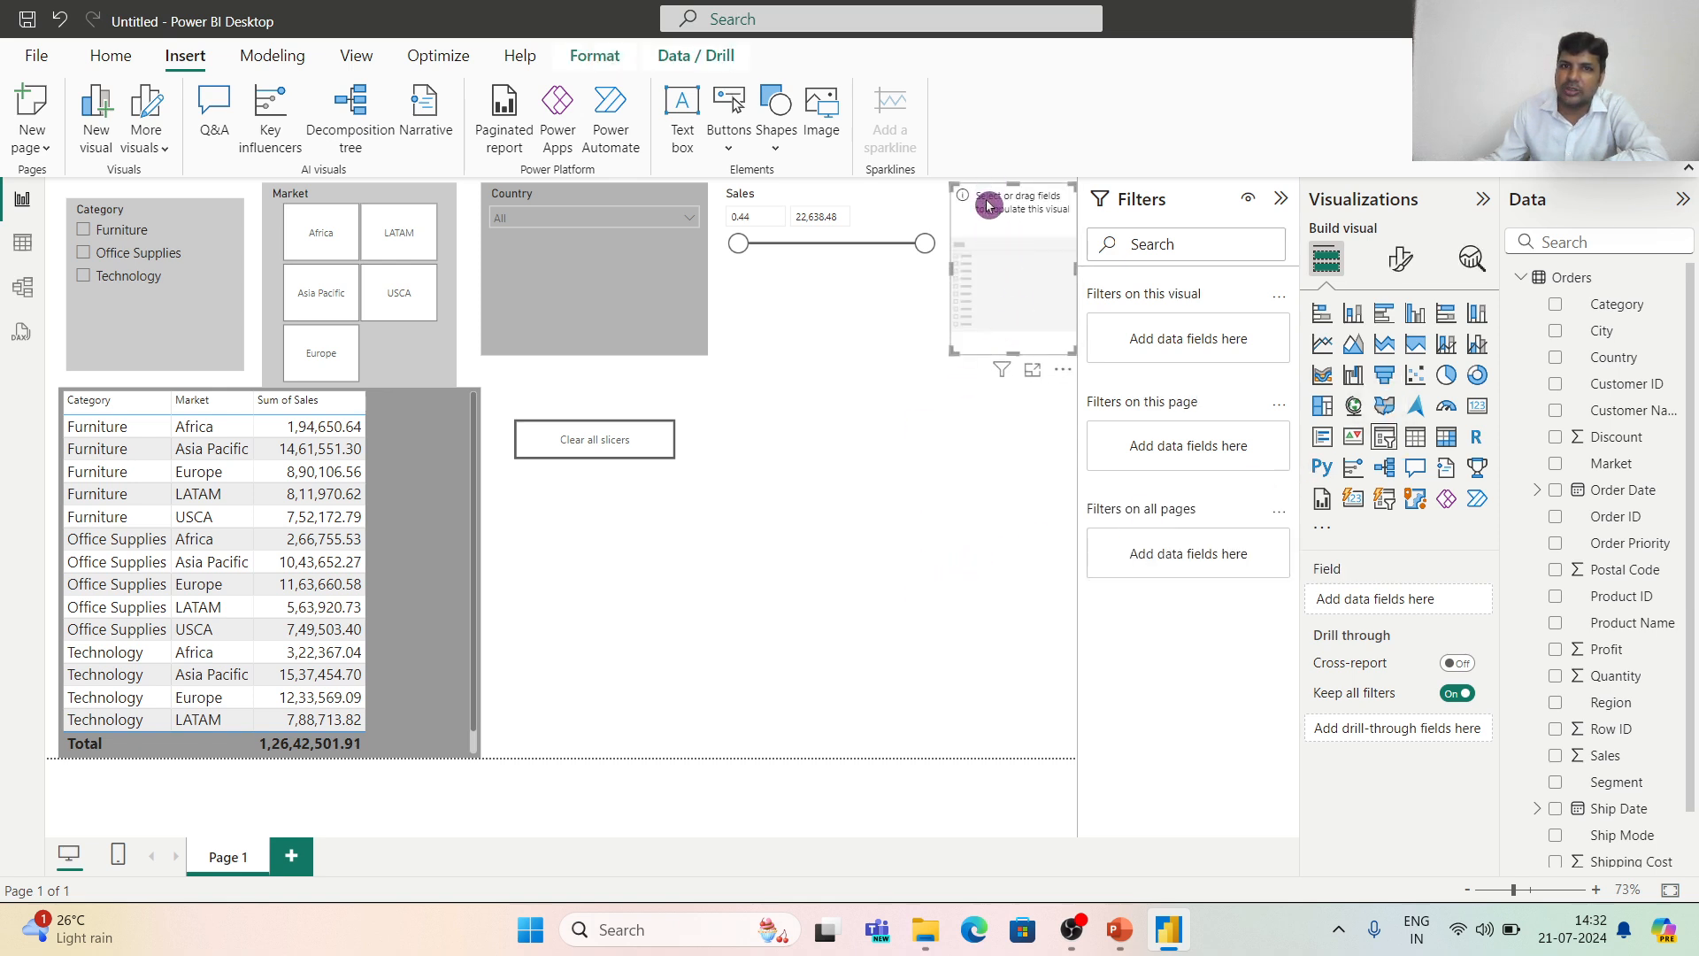
drag(988, 205, 745, 490)
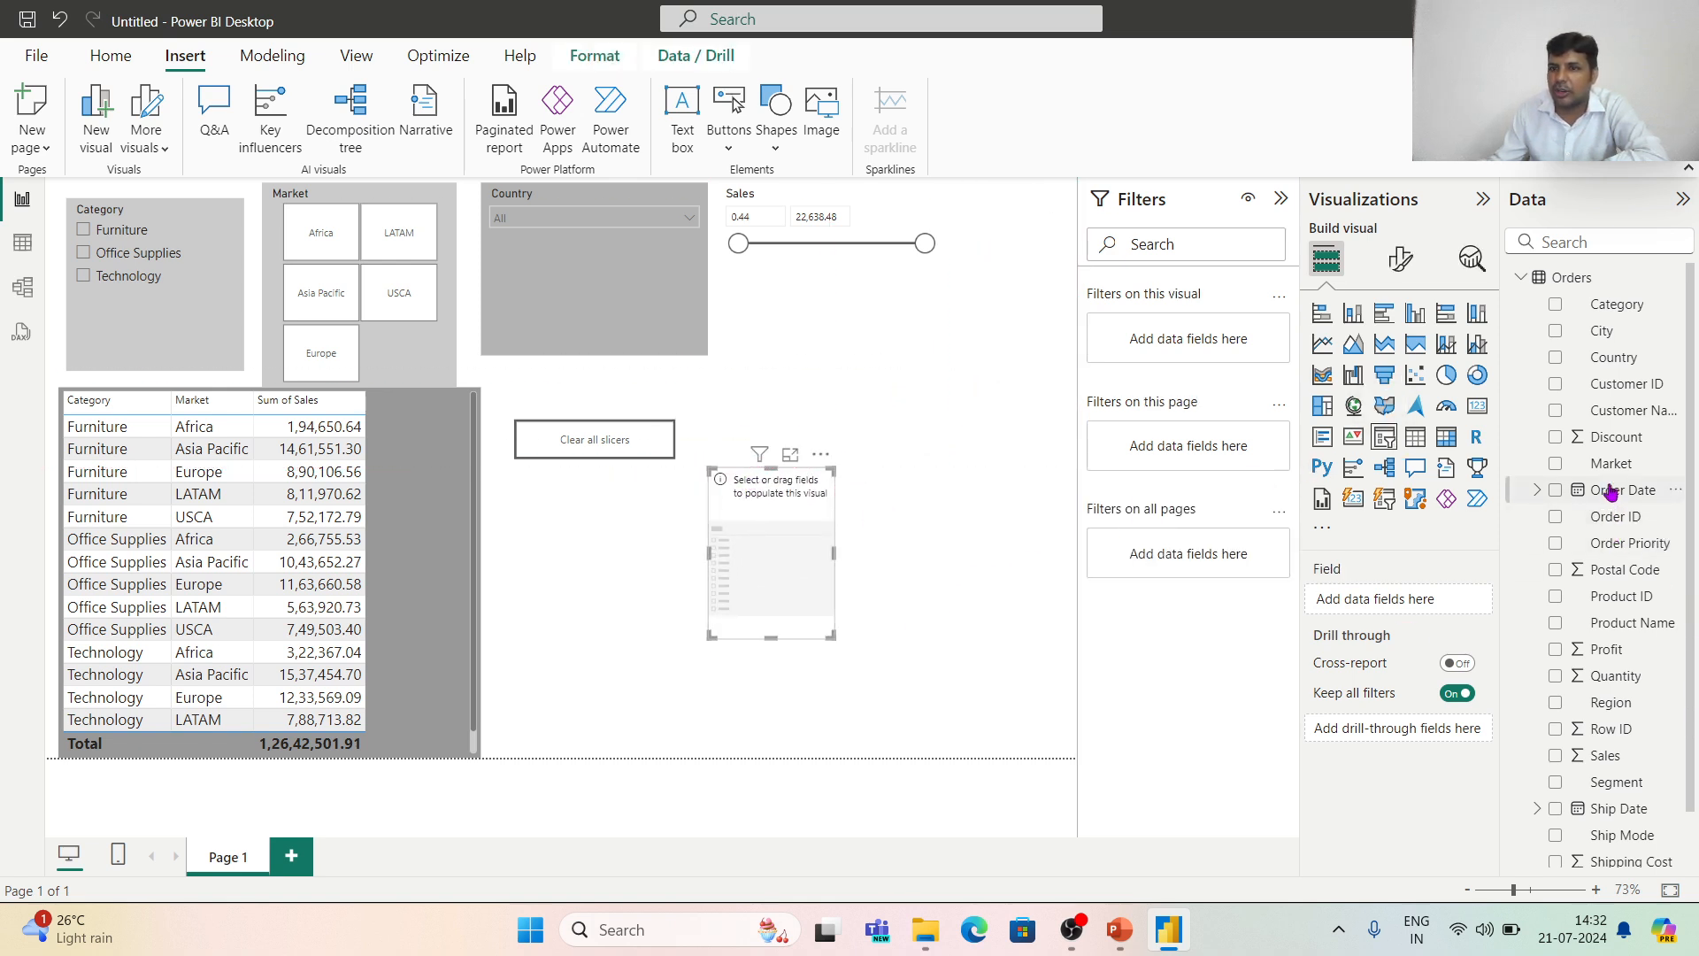
drag(1611, 493, 1410, 601)
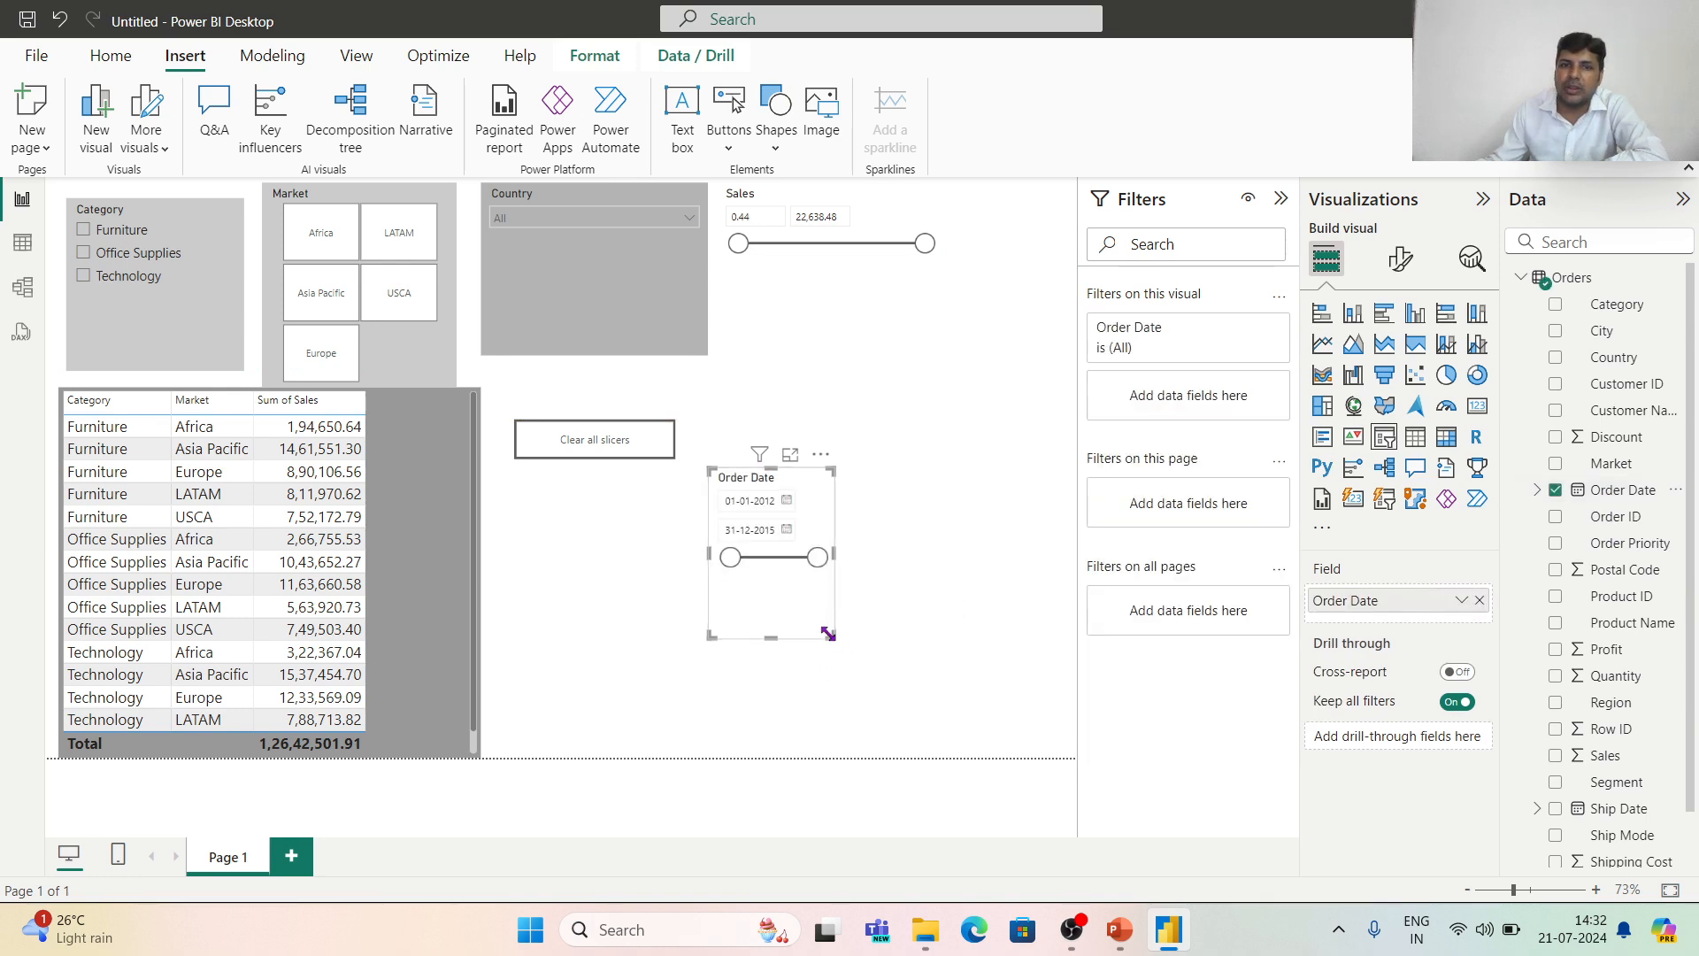
drag(827, 633, 963, 633)
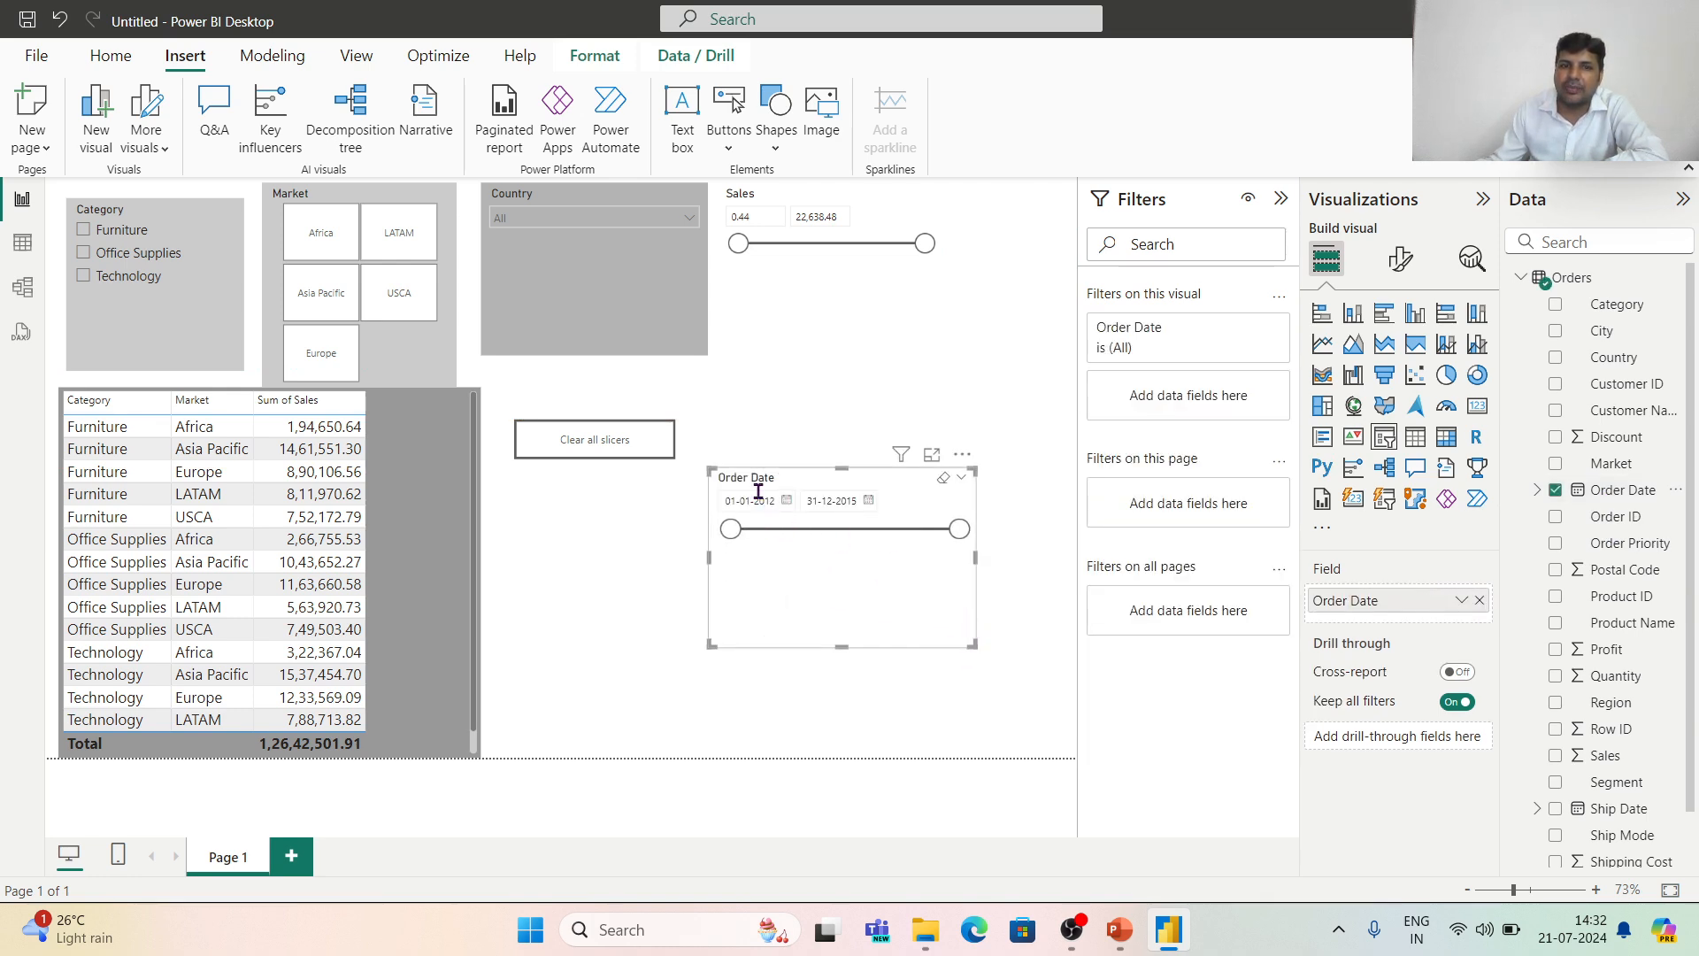
Try the Dropdown, Vertical list and Tile styles on the Order Date slicer, and return it to Between.
click(1401, 259)
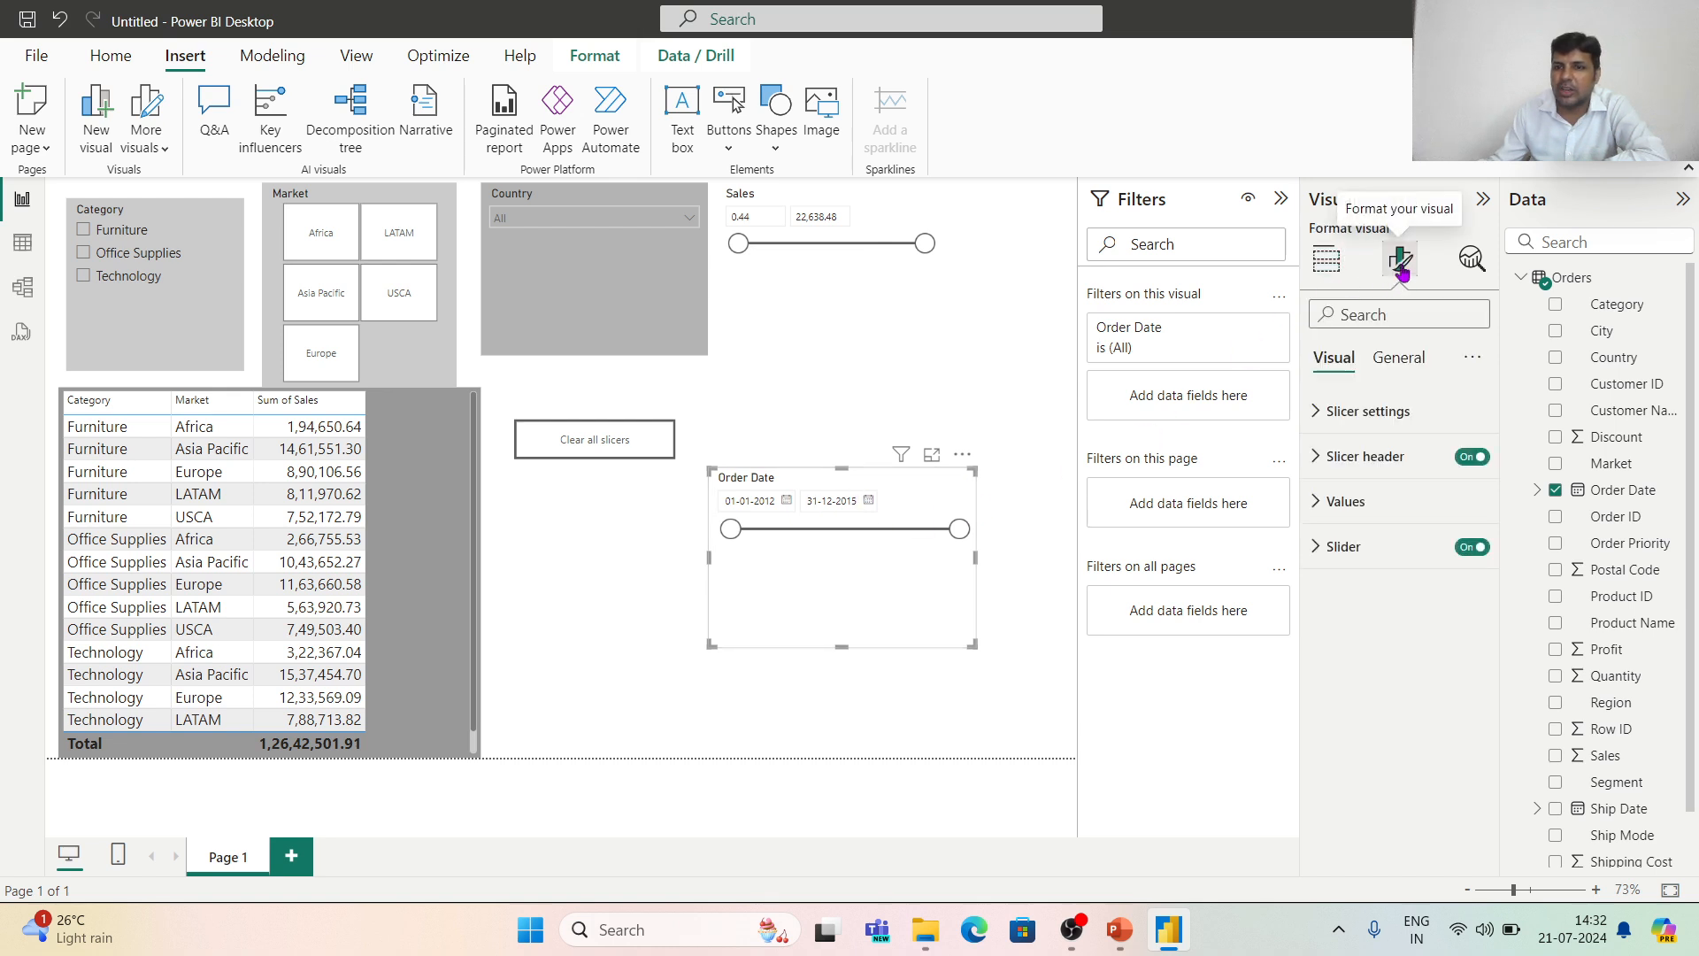
click(1395, 416)
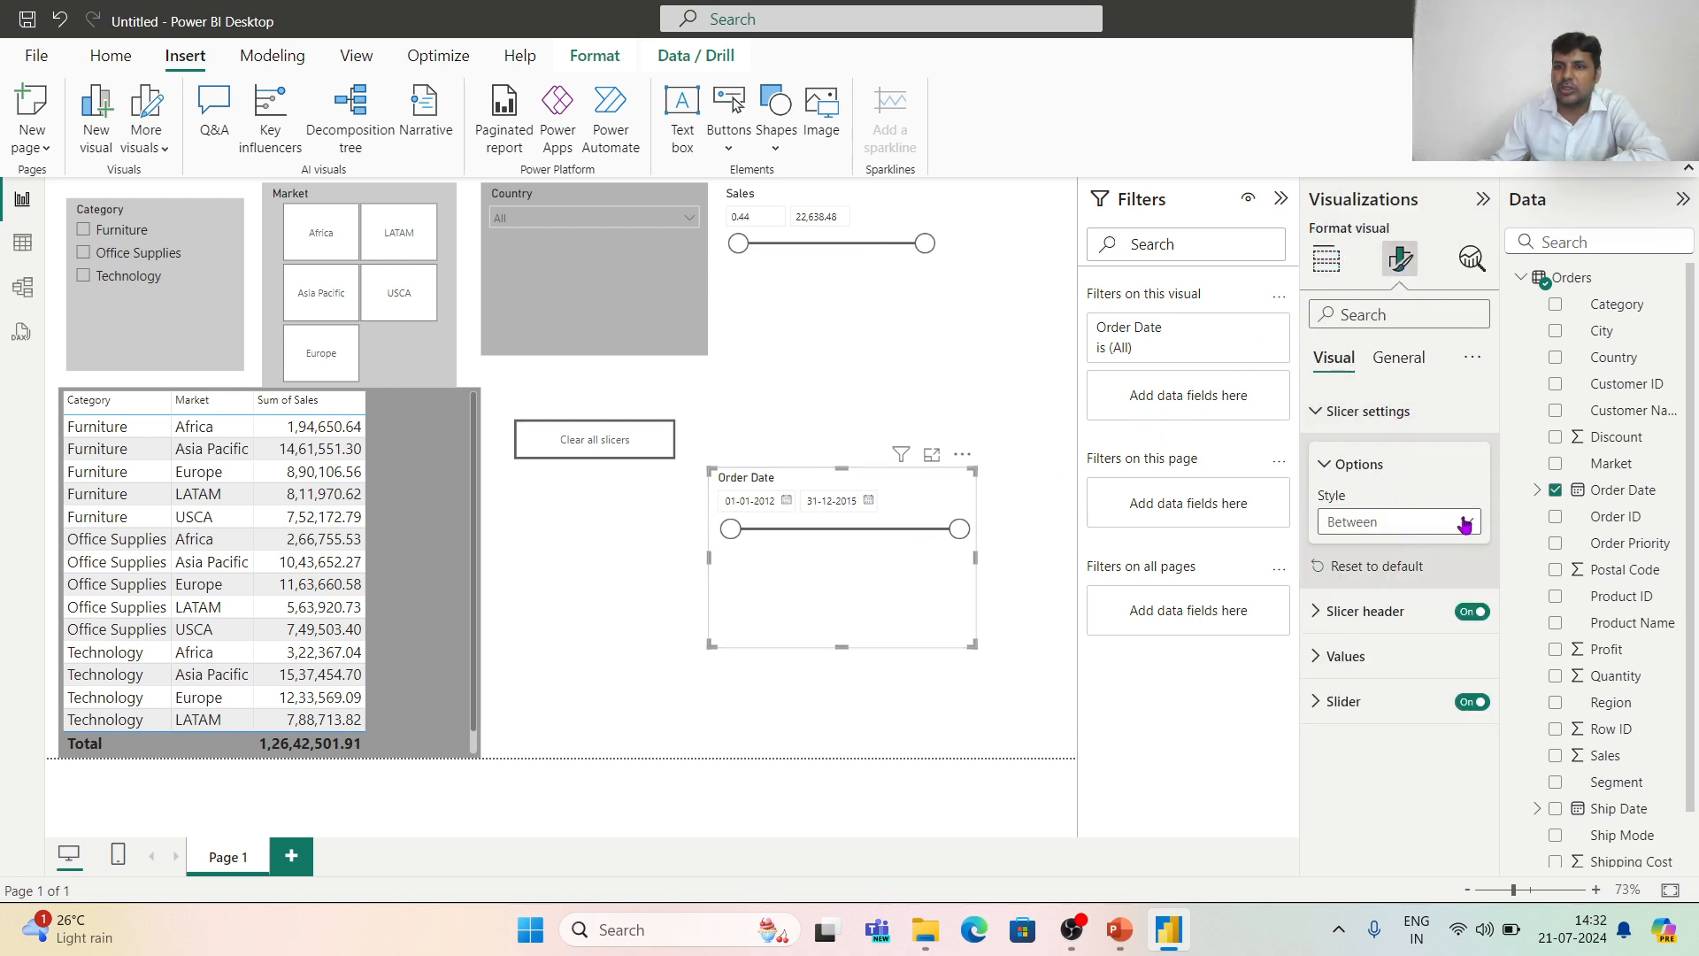
click(1383, 529)
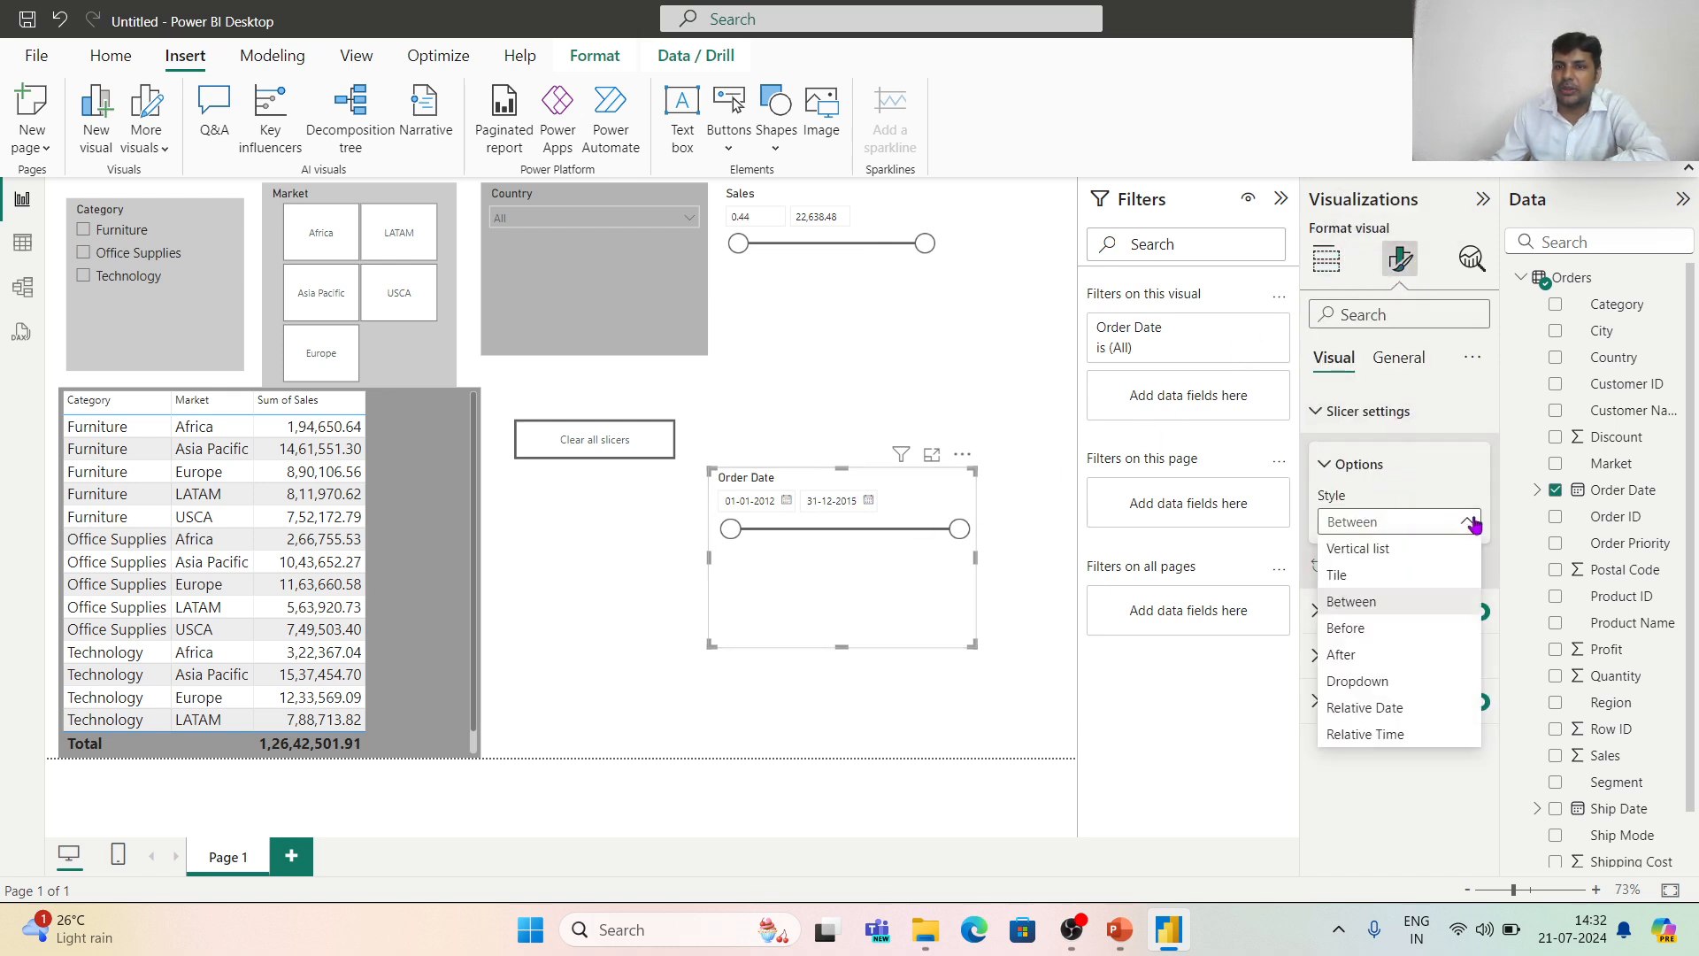
click(1359, 682)
click(1467, 522)
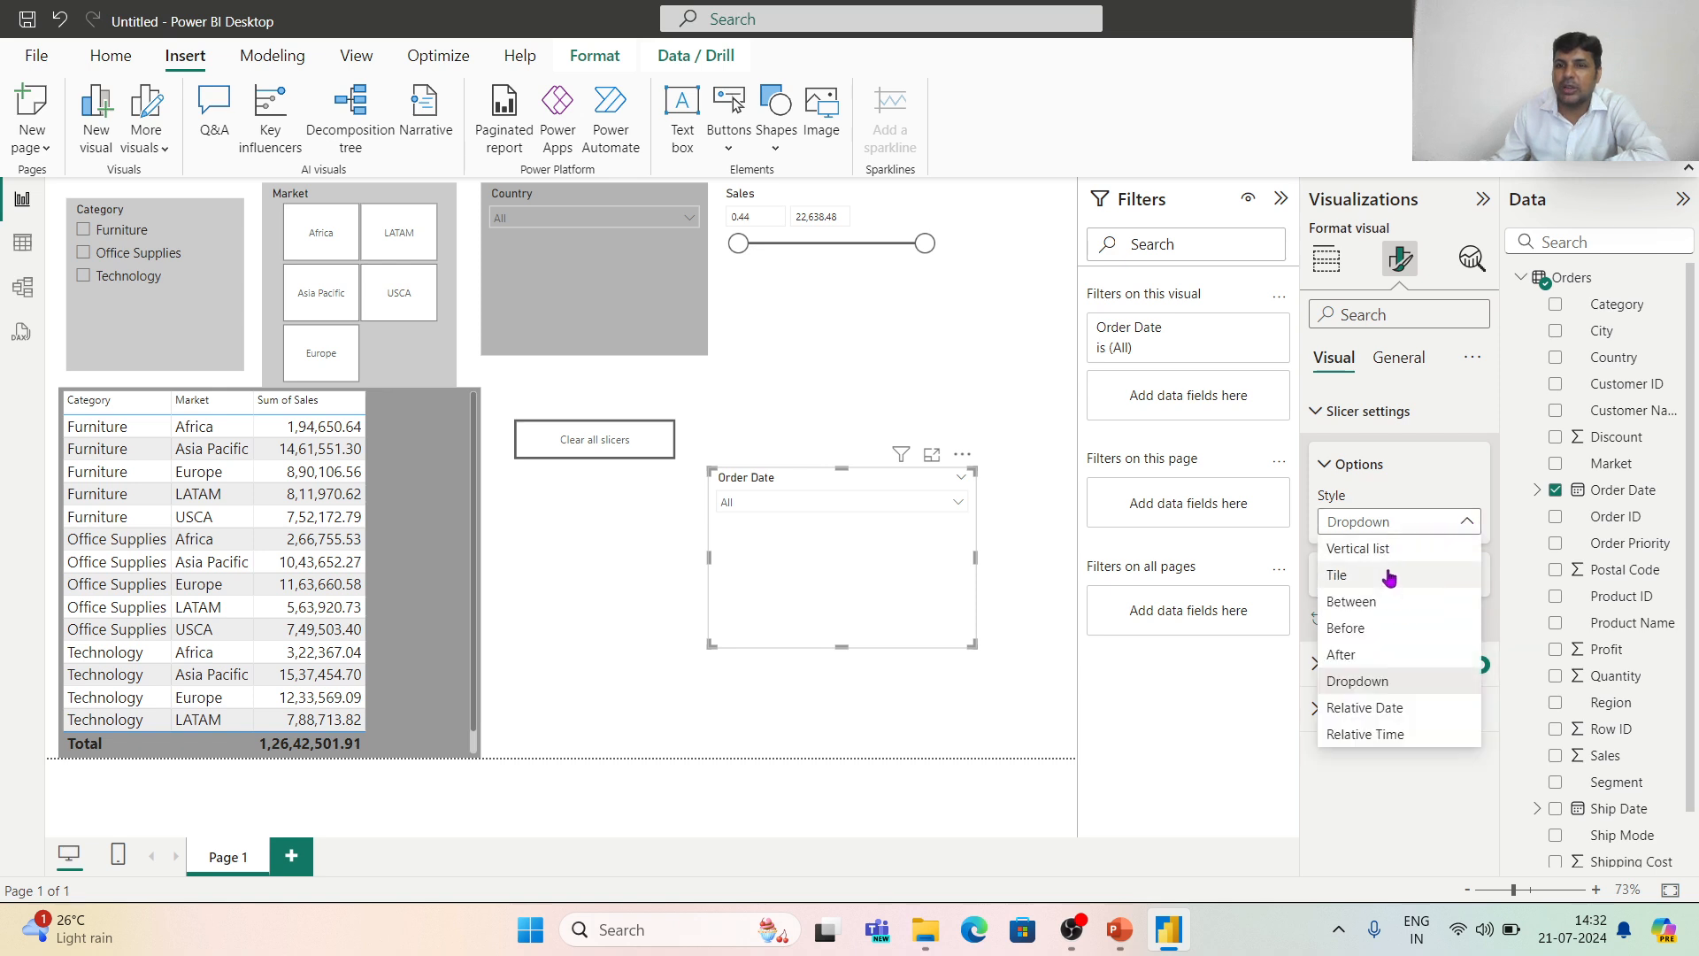
click(1389, 548)
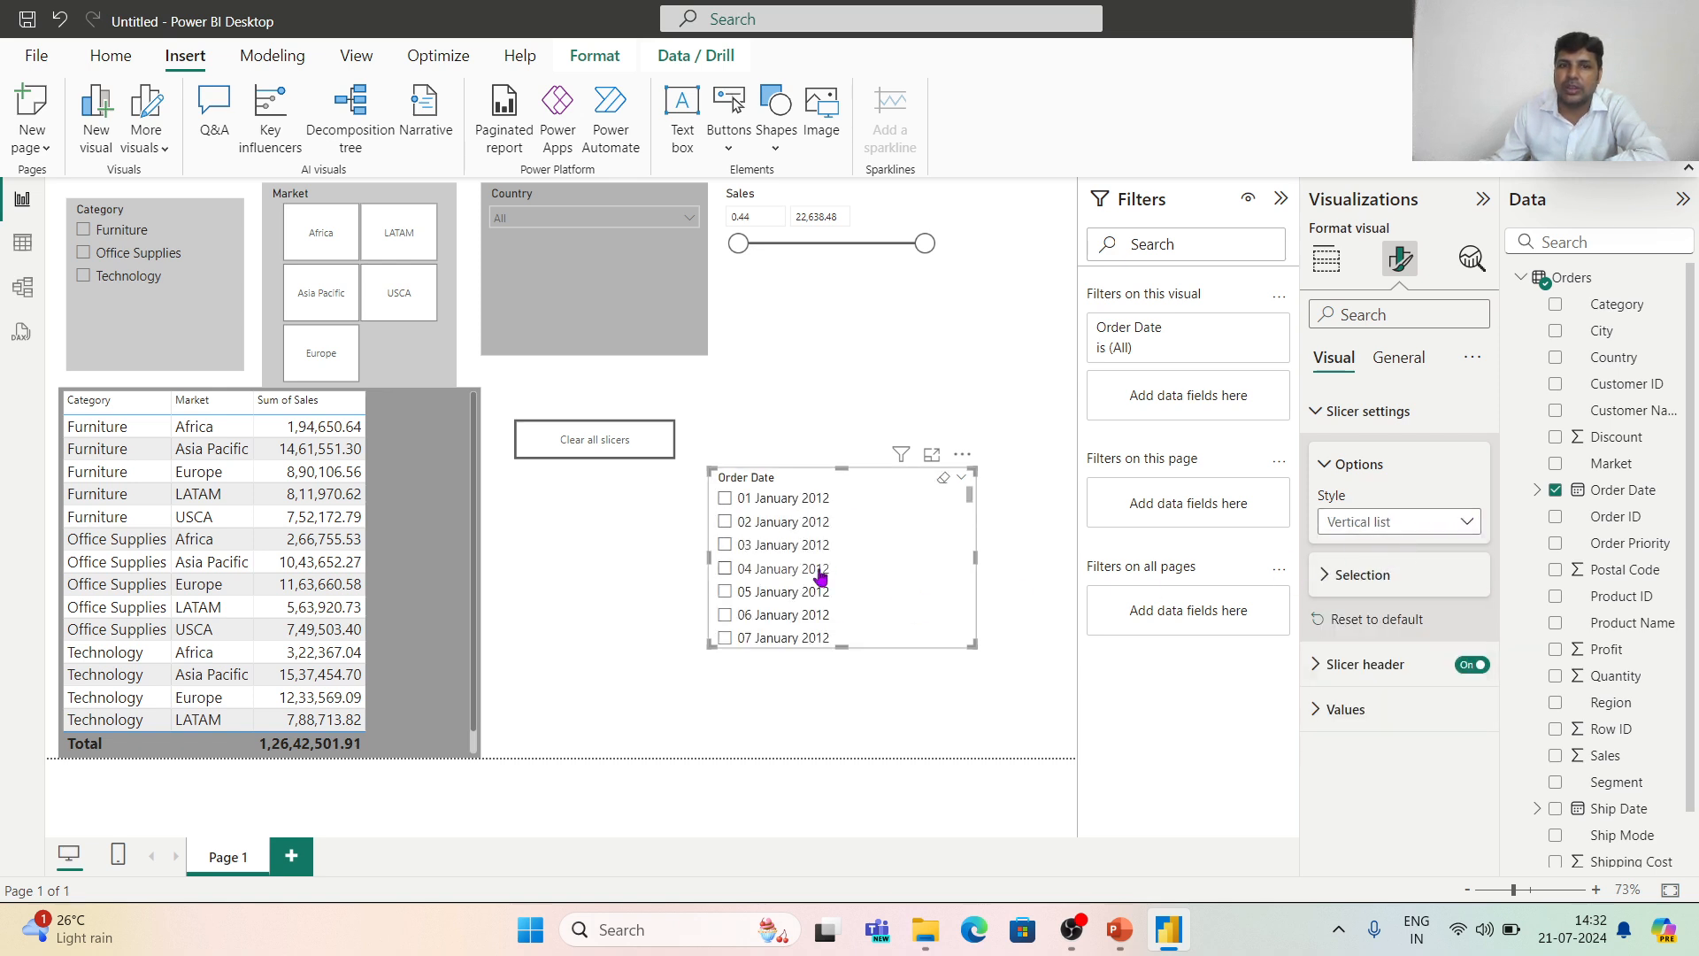
click(1462, 521)
click(1398, 571)
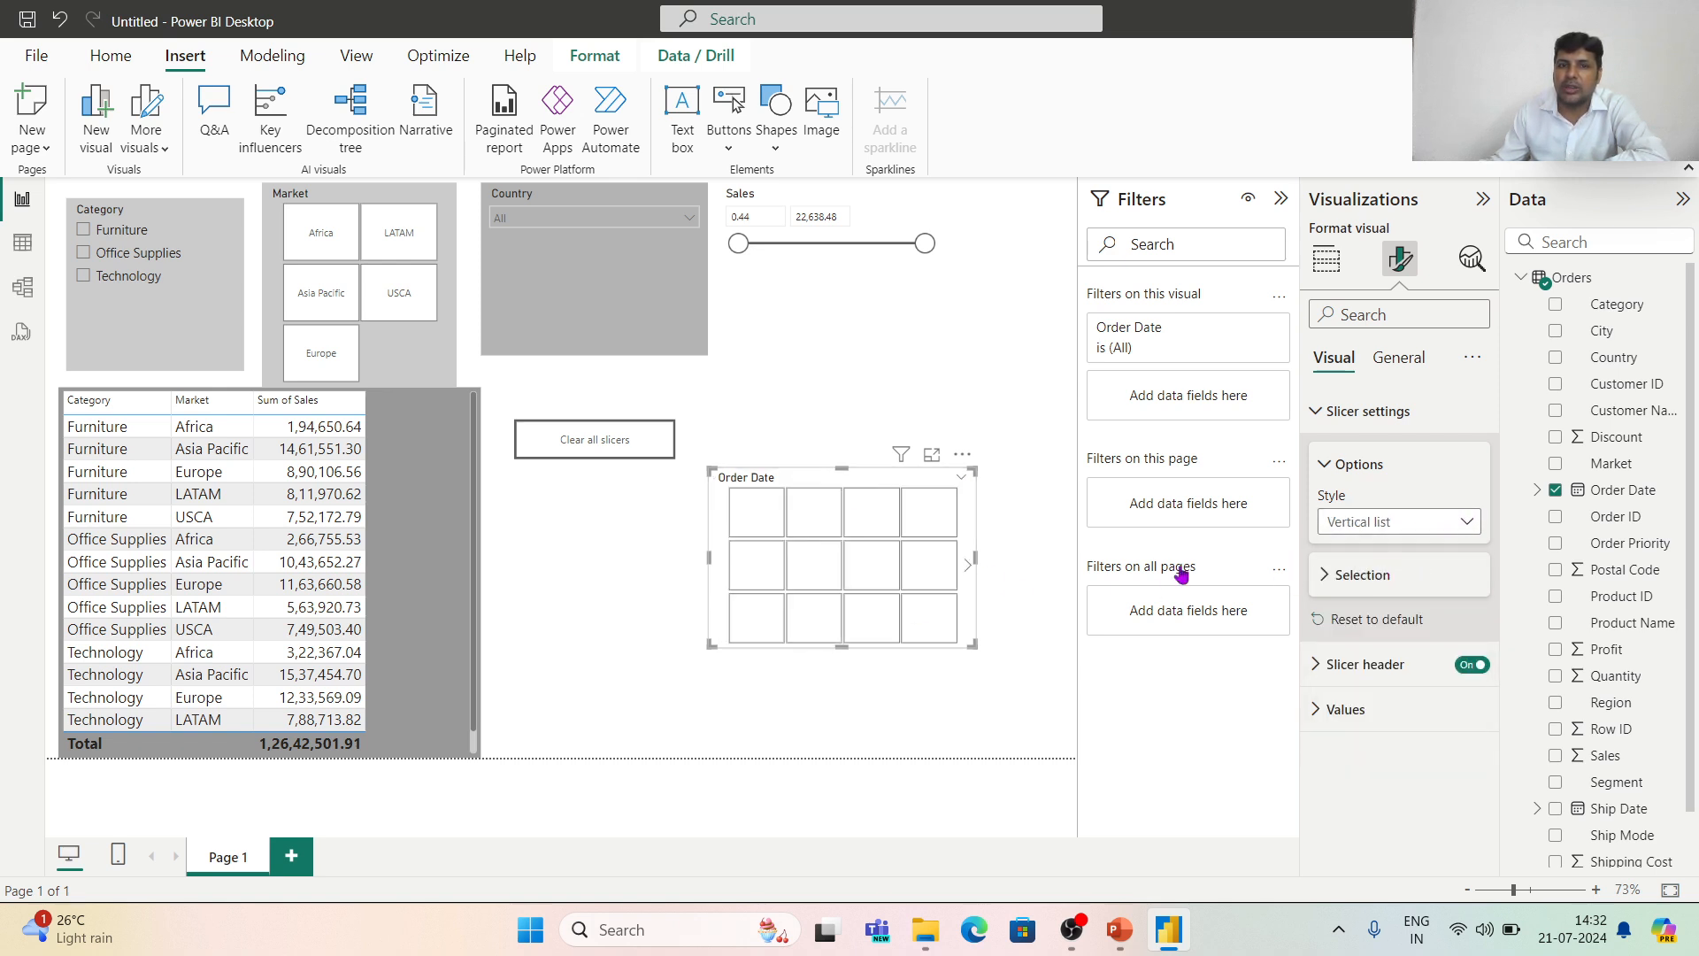
click(1393, 522)
click(1384, 597)
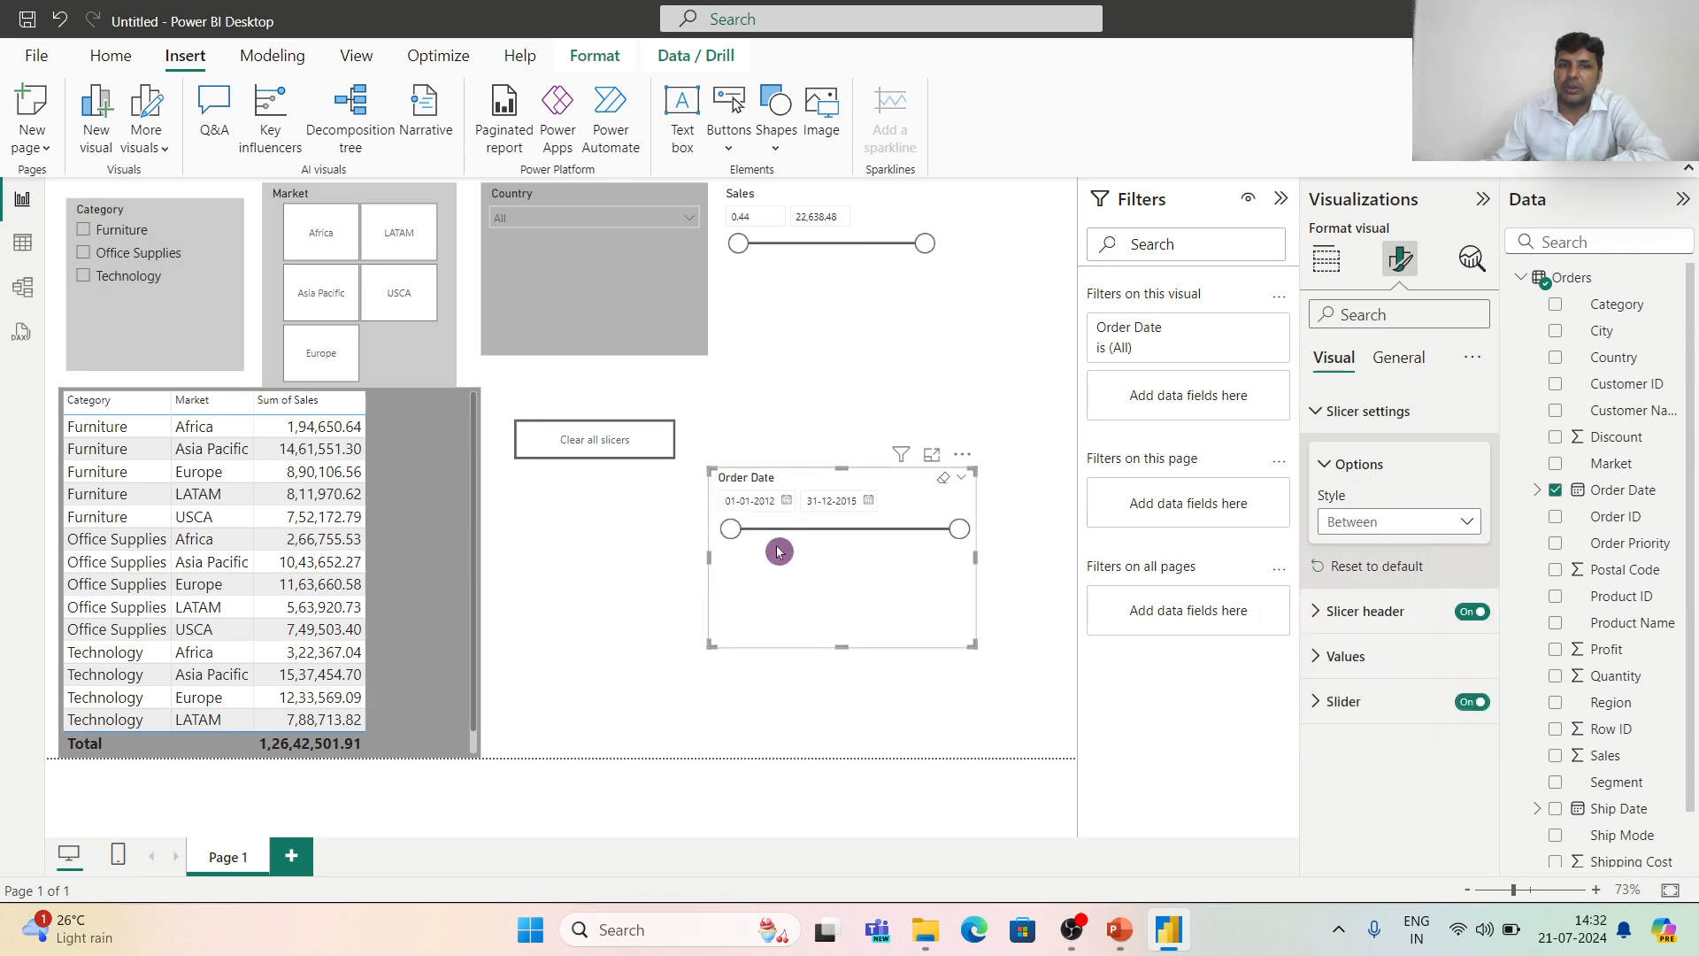
Open the Order Date slicer in focus mode and browse its start-date calendar to January 2014.
mouse_move(971, 644)
mouse_down()
mouse_move(949, 645)
mouse_move(968, 647)
mouse_up()
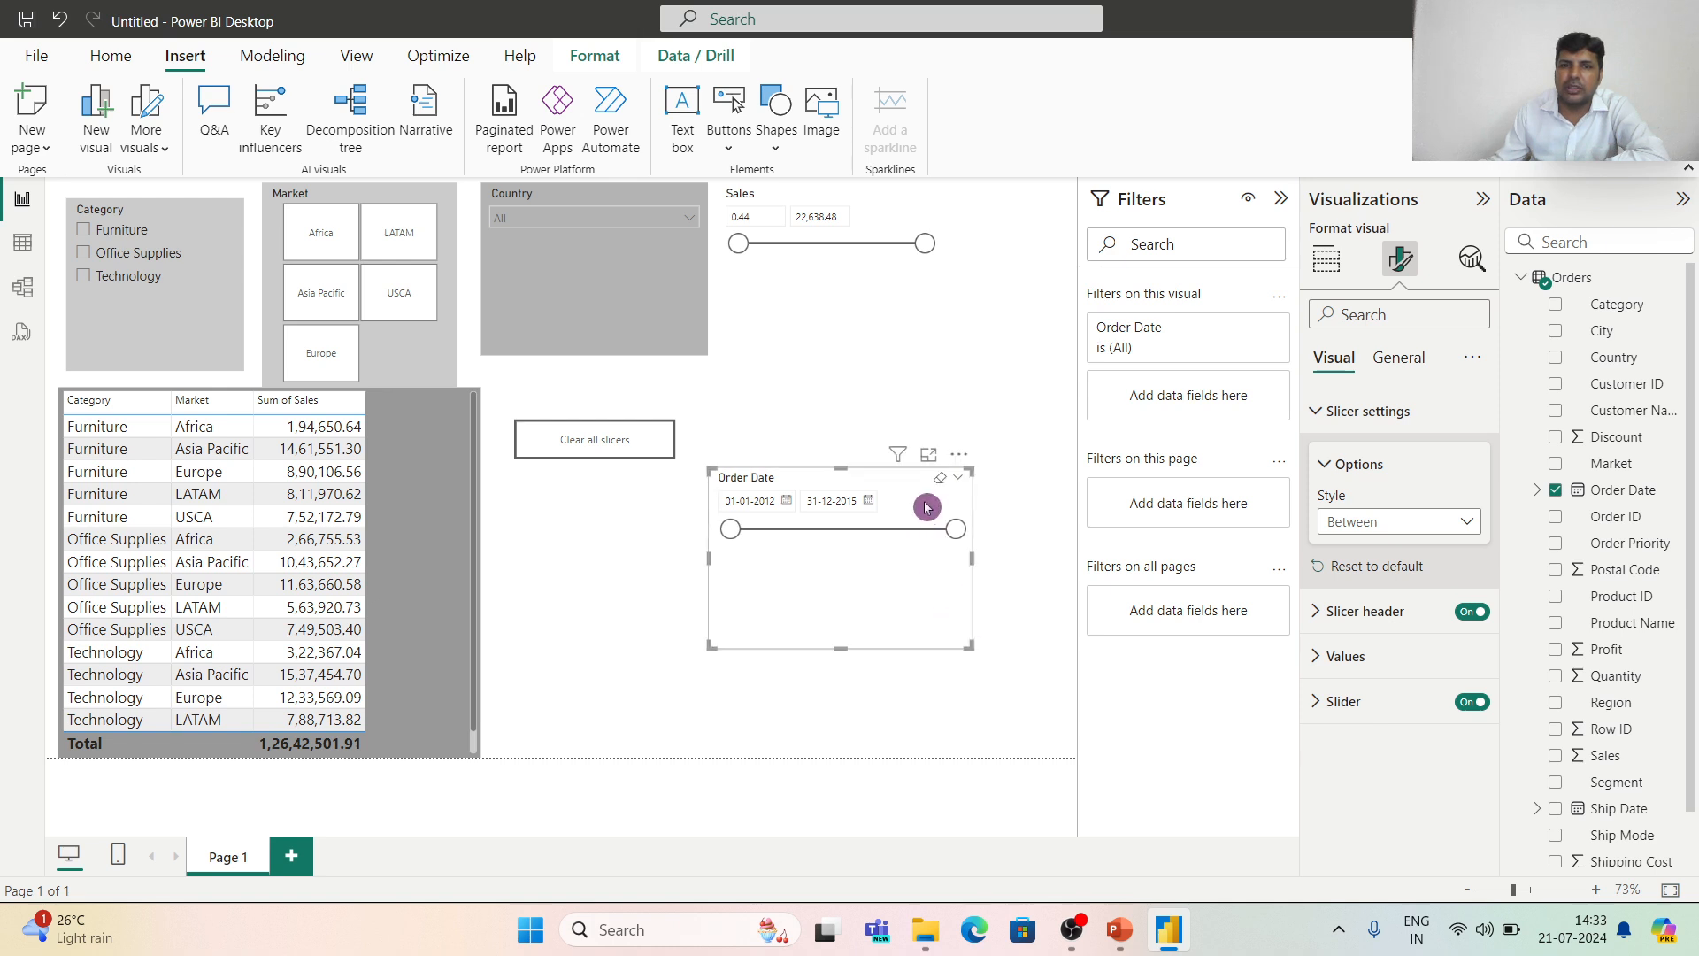
click(927, 456)
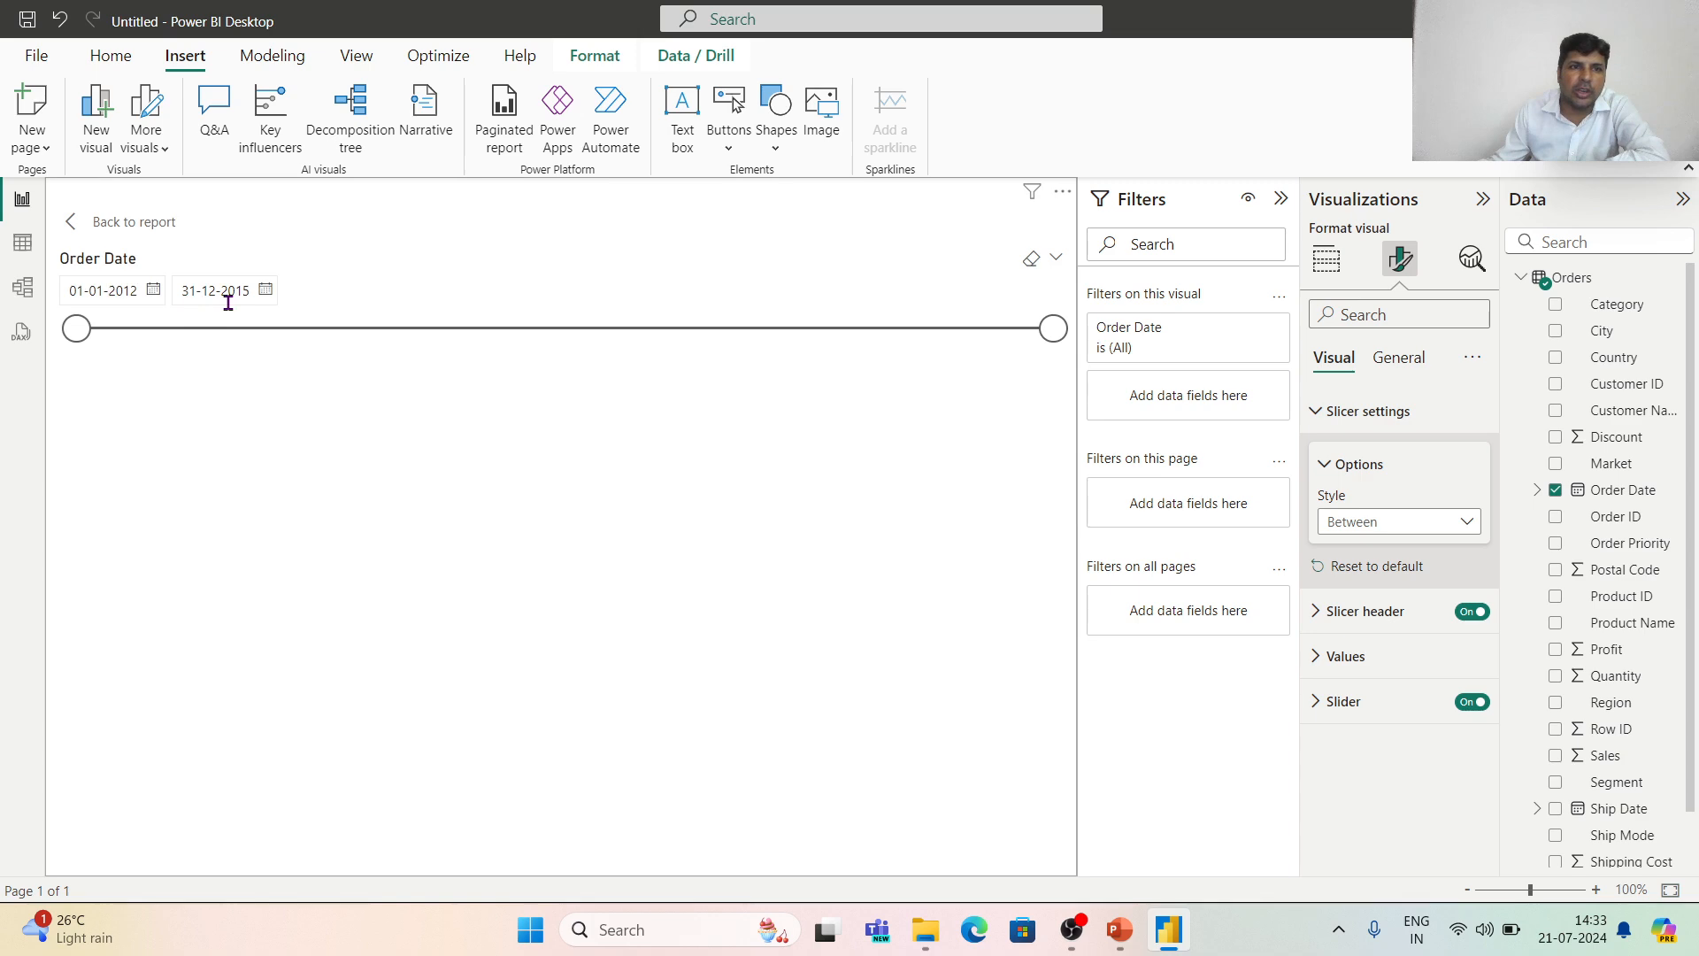
click(155, 299)
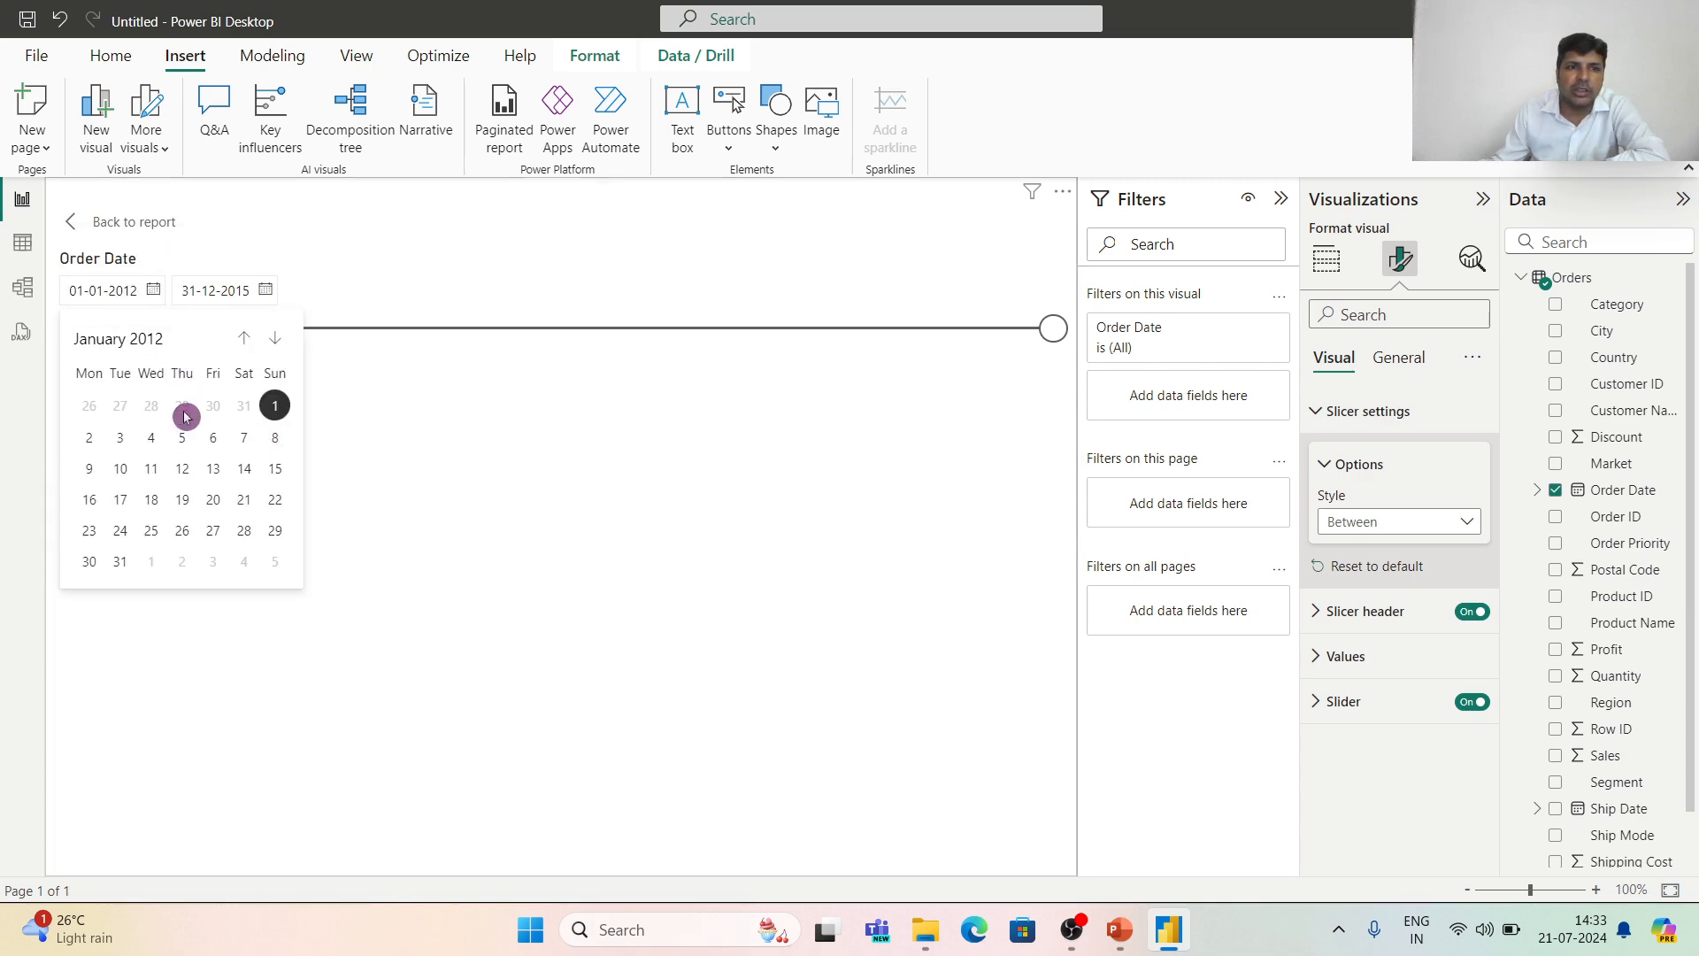
click(156, 349)
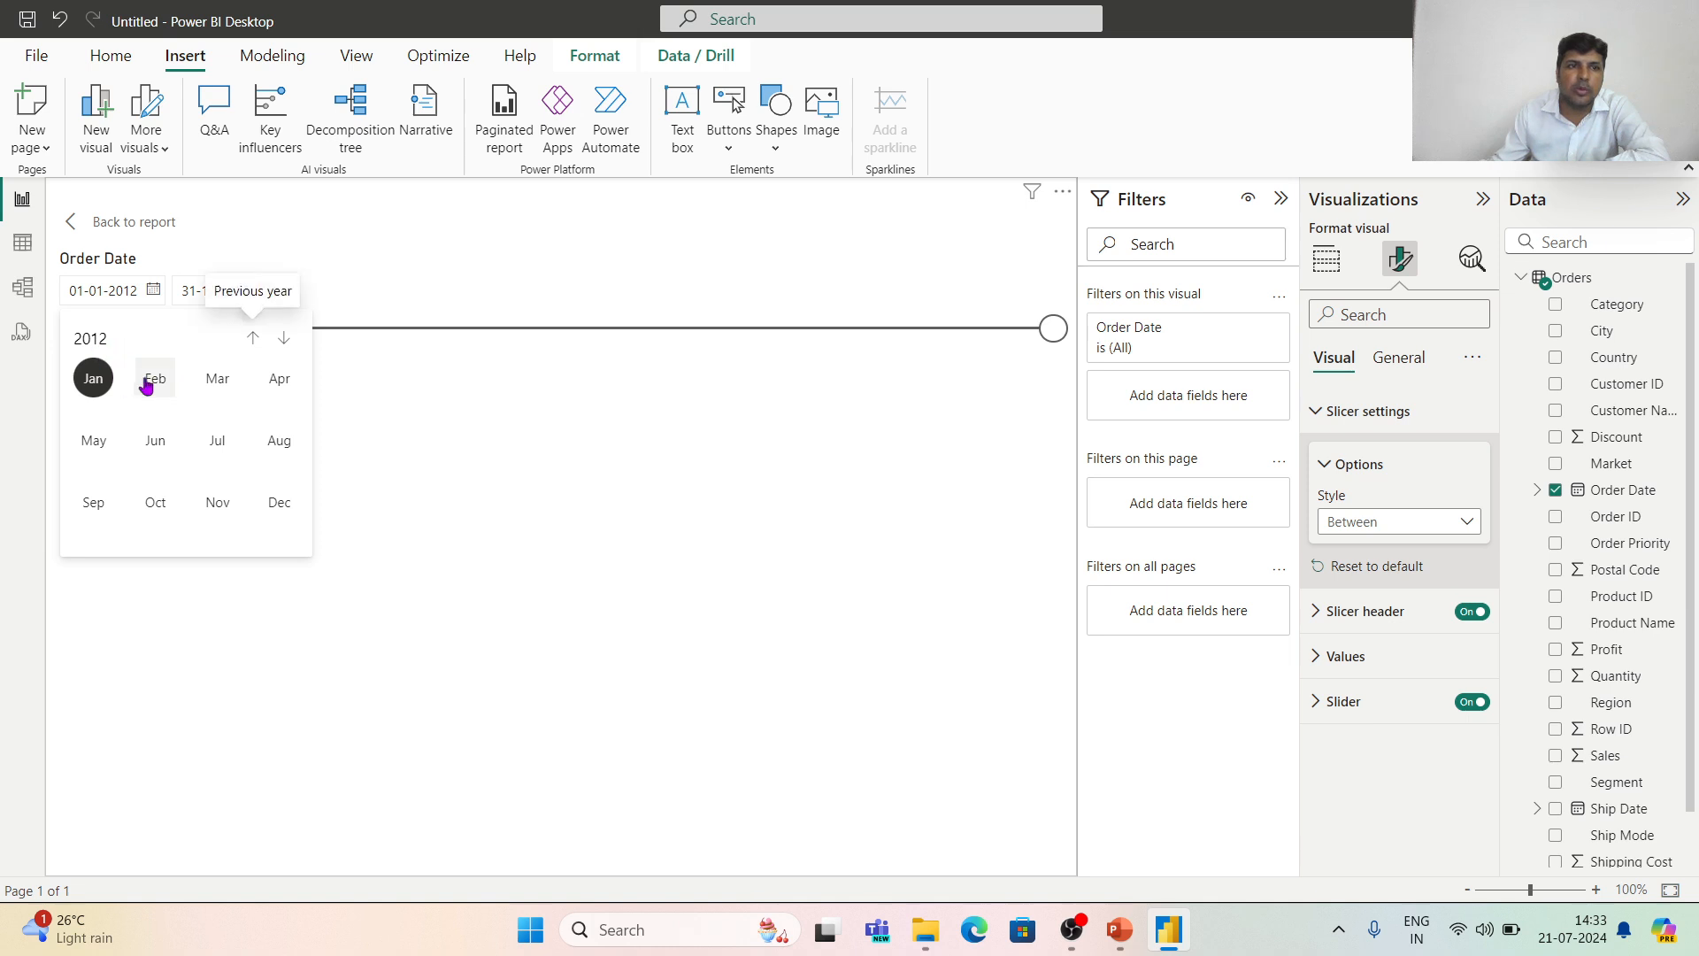
click(284, 339)
click(283, 338)
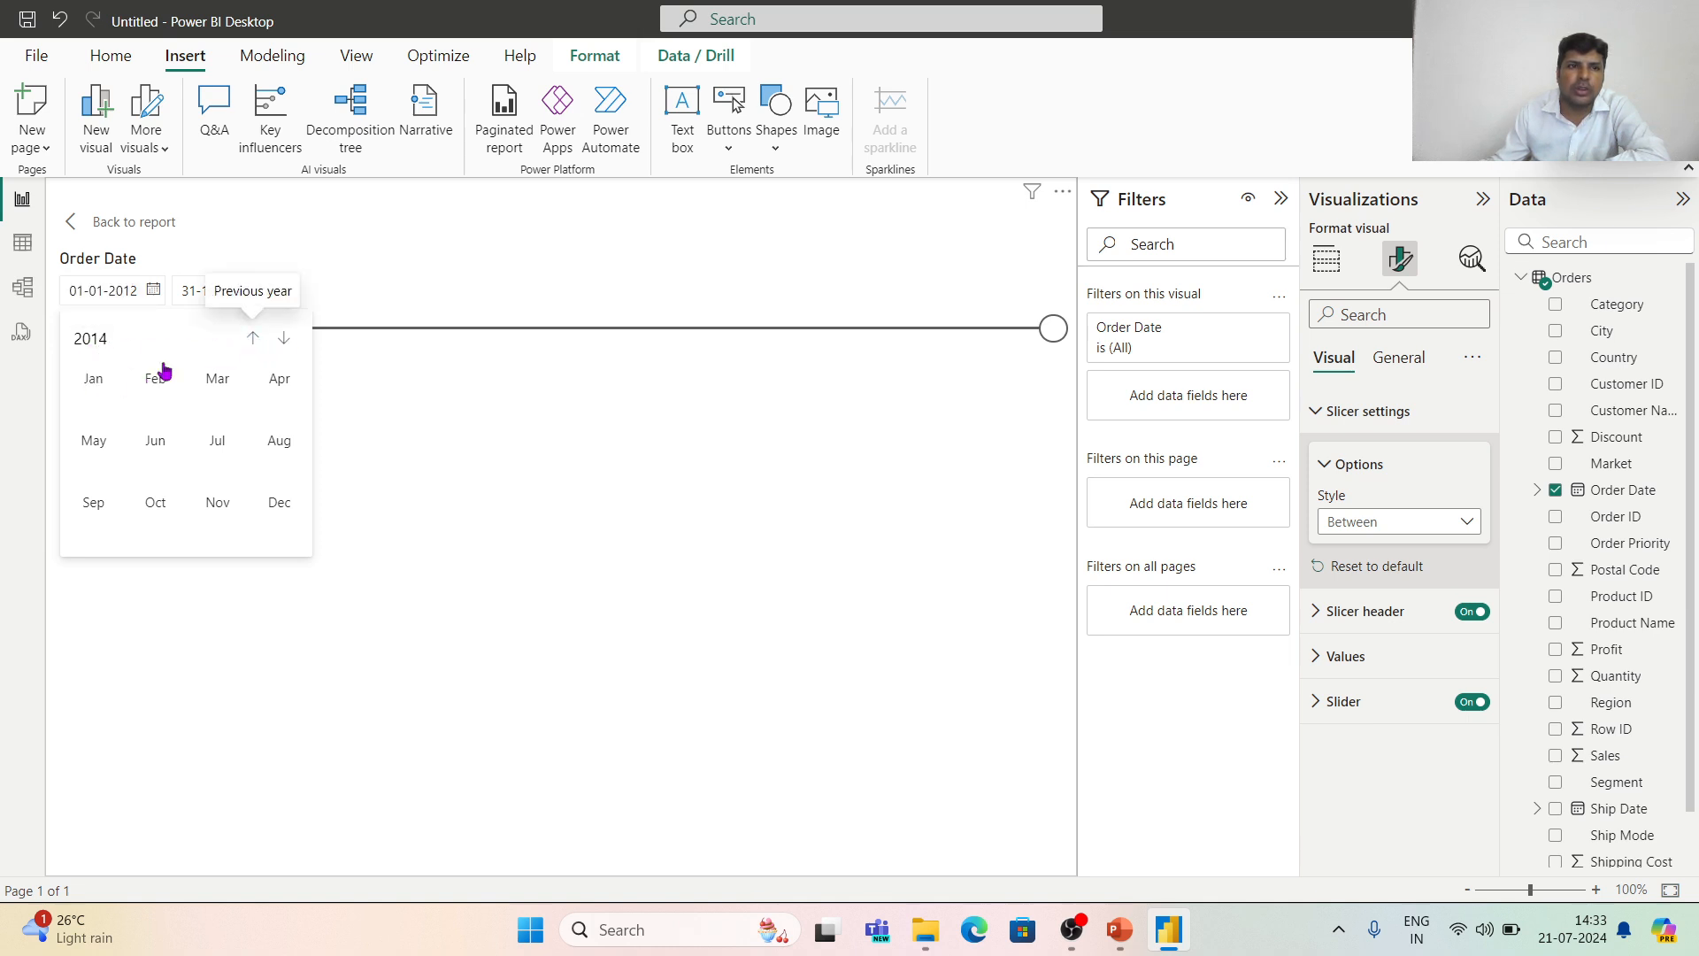
click(93, 379)
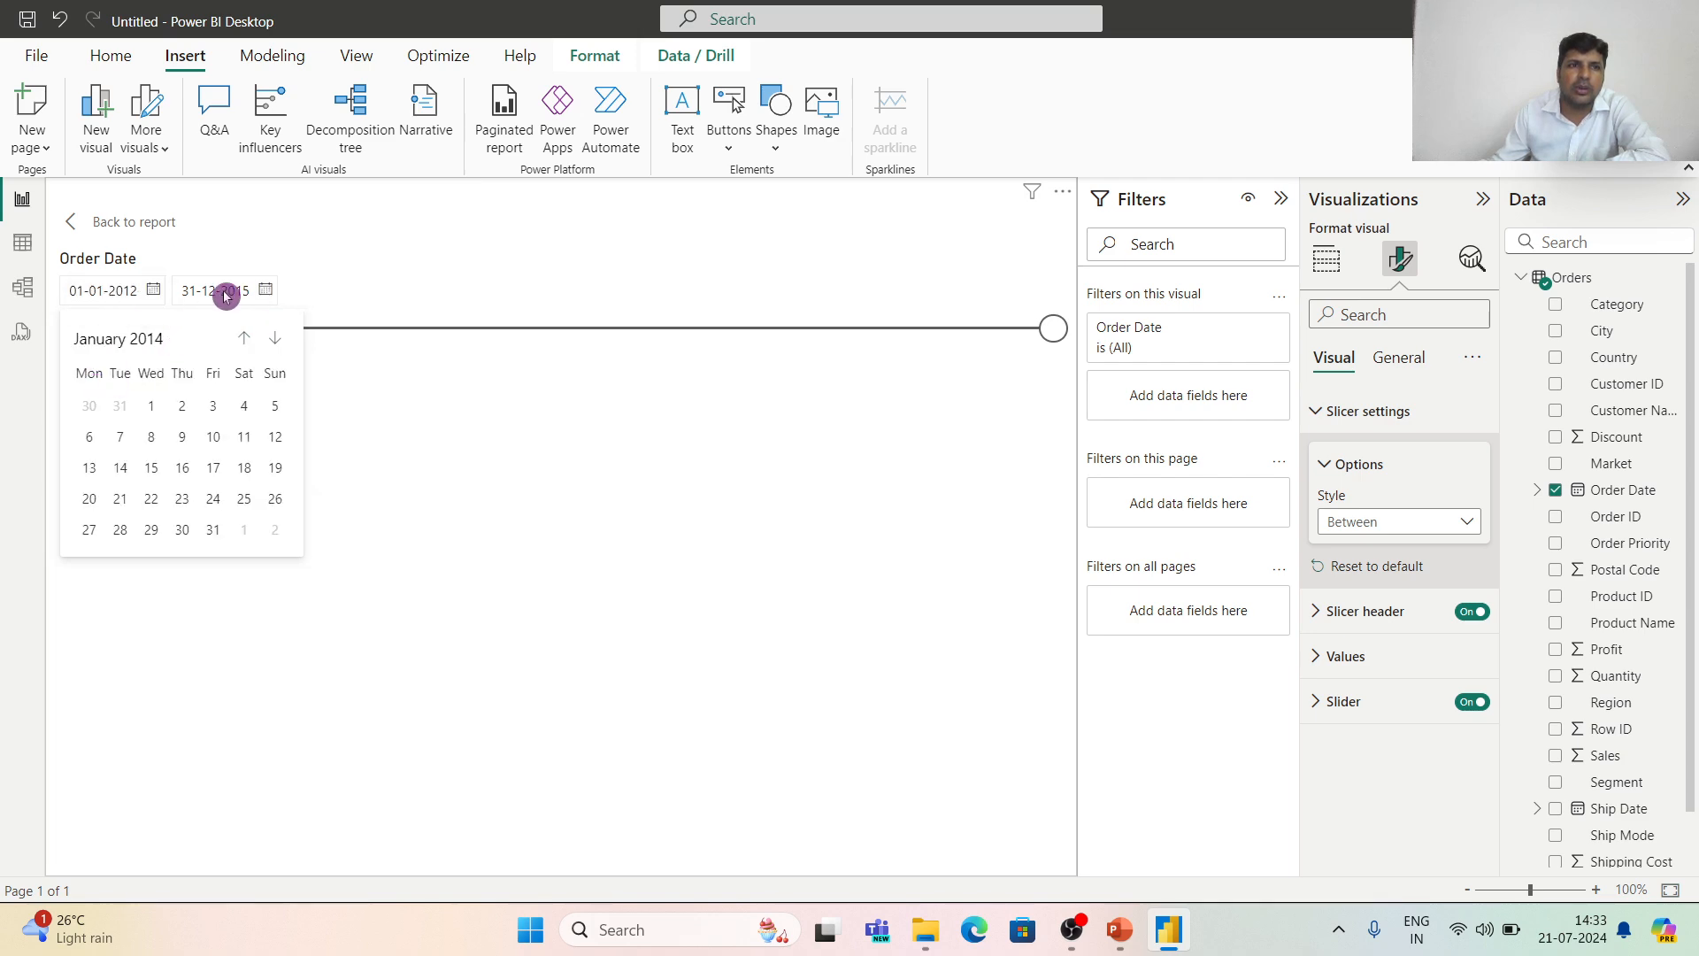
Examine the Order Date slicer's end-date calendar for December 2015 and the following months of its start-date calendar.
click(250, 291)
click(264, 289)
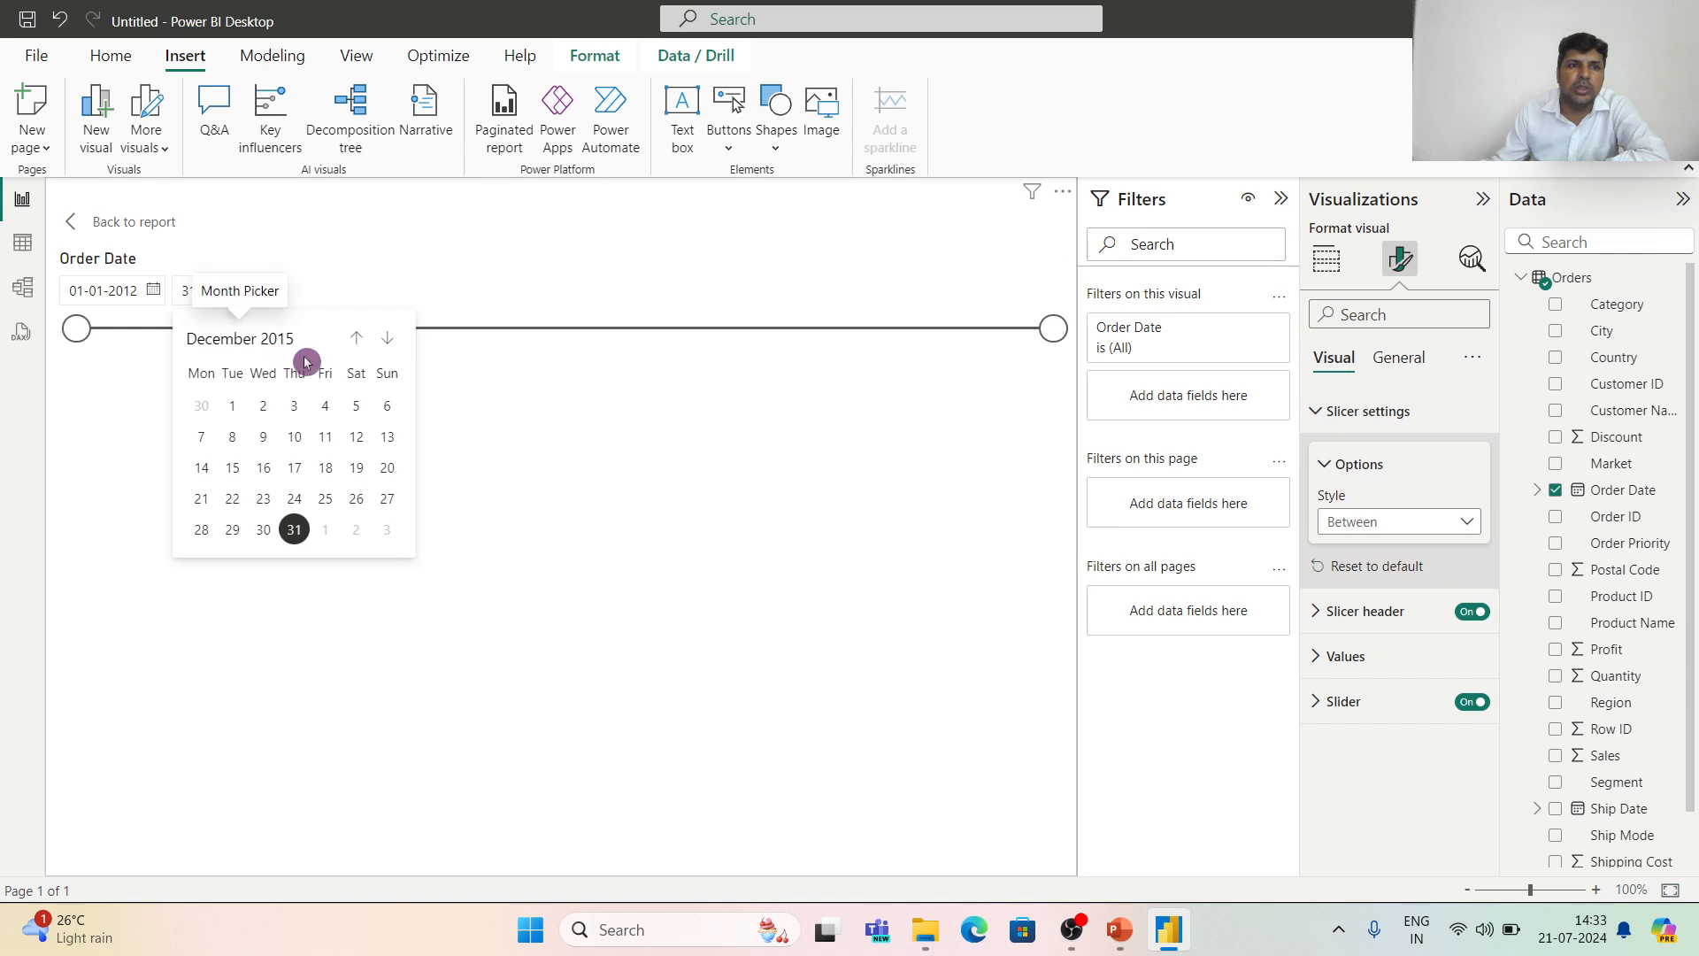
click(154, 291)
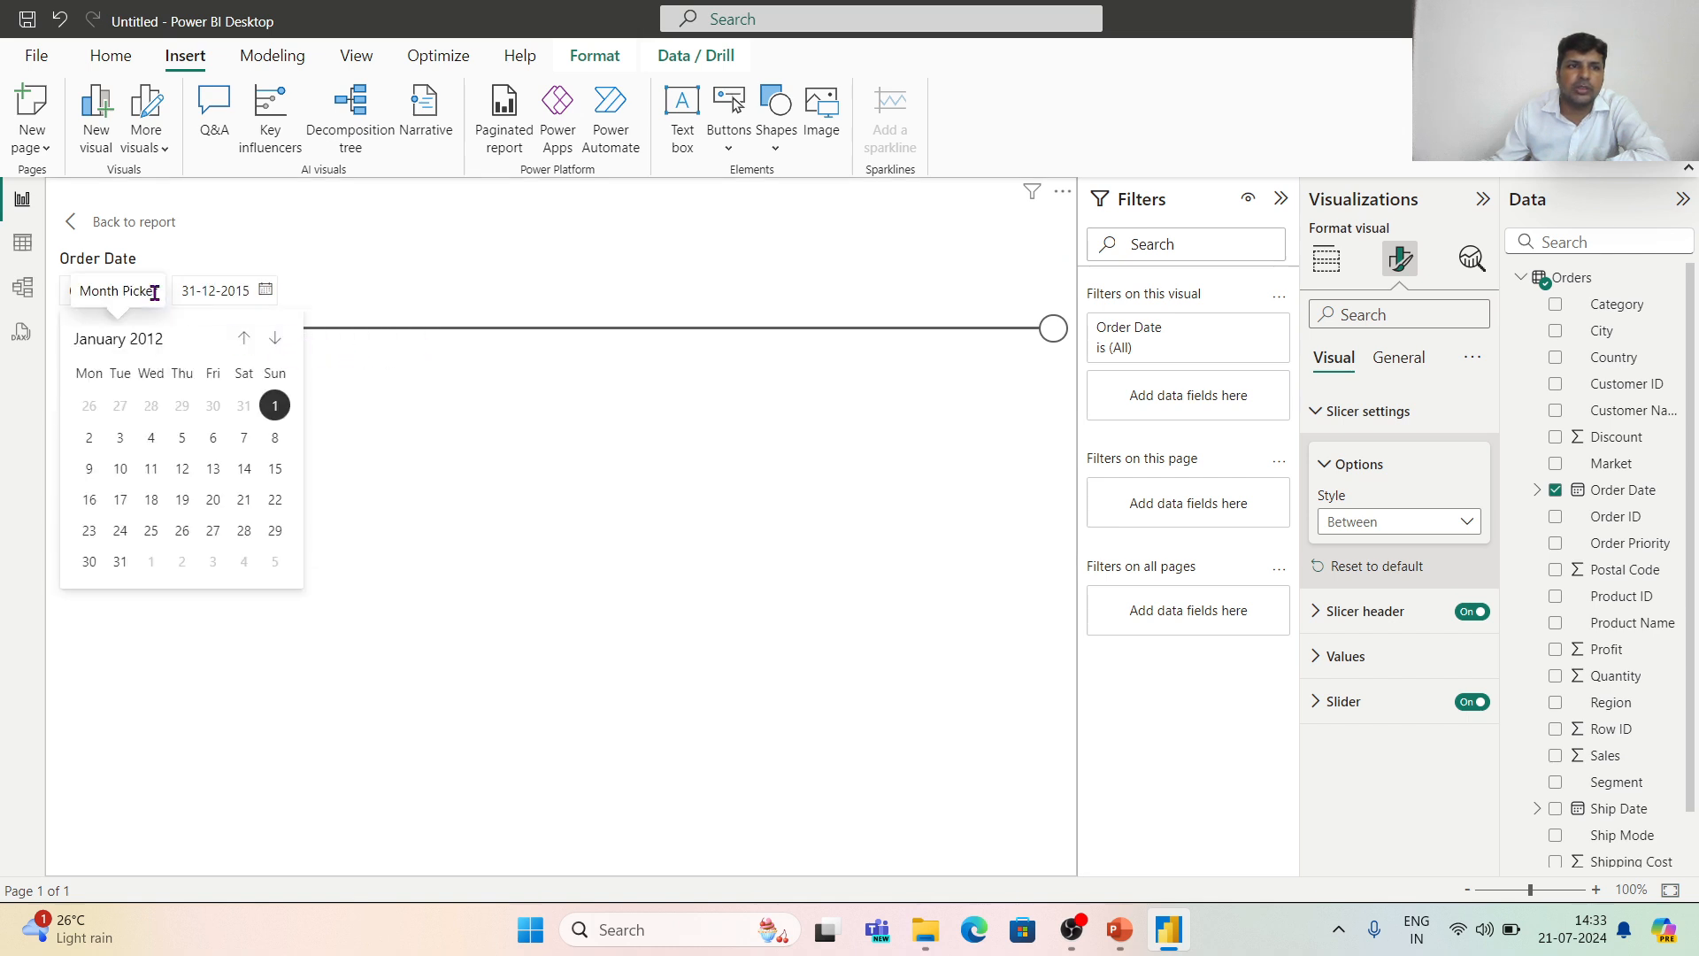
click(274, 345)
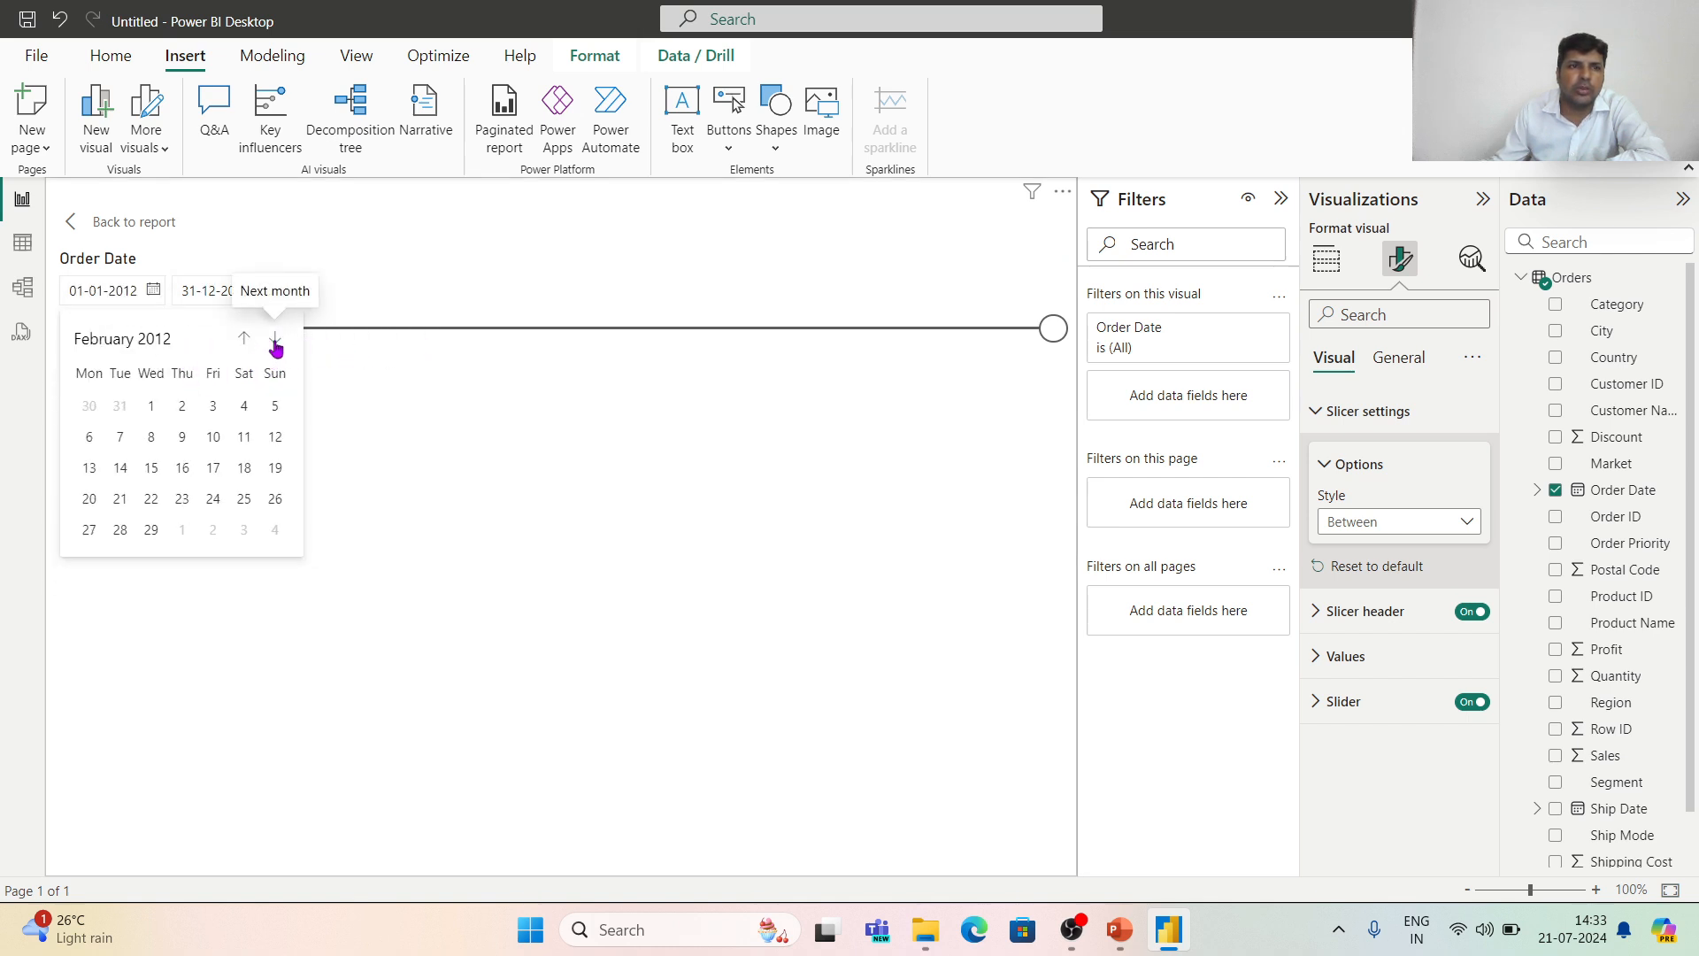
click(275, 343)
click(243, 337)
click(243, 337)
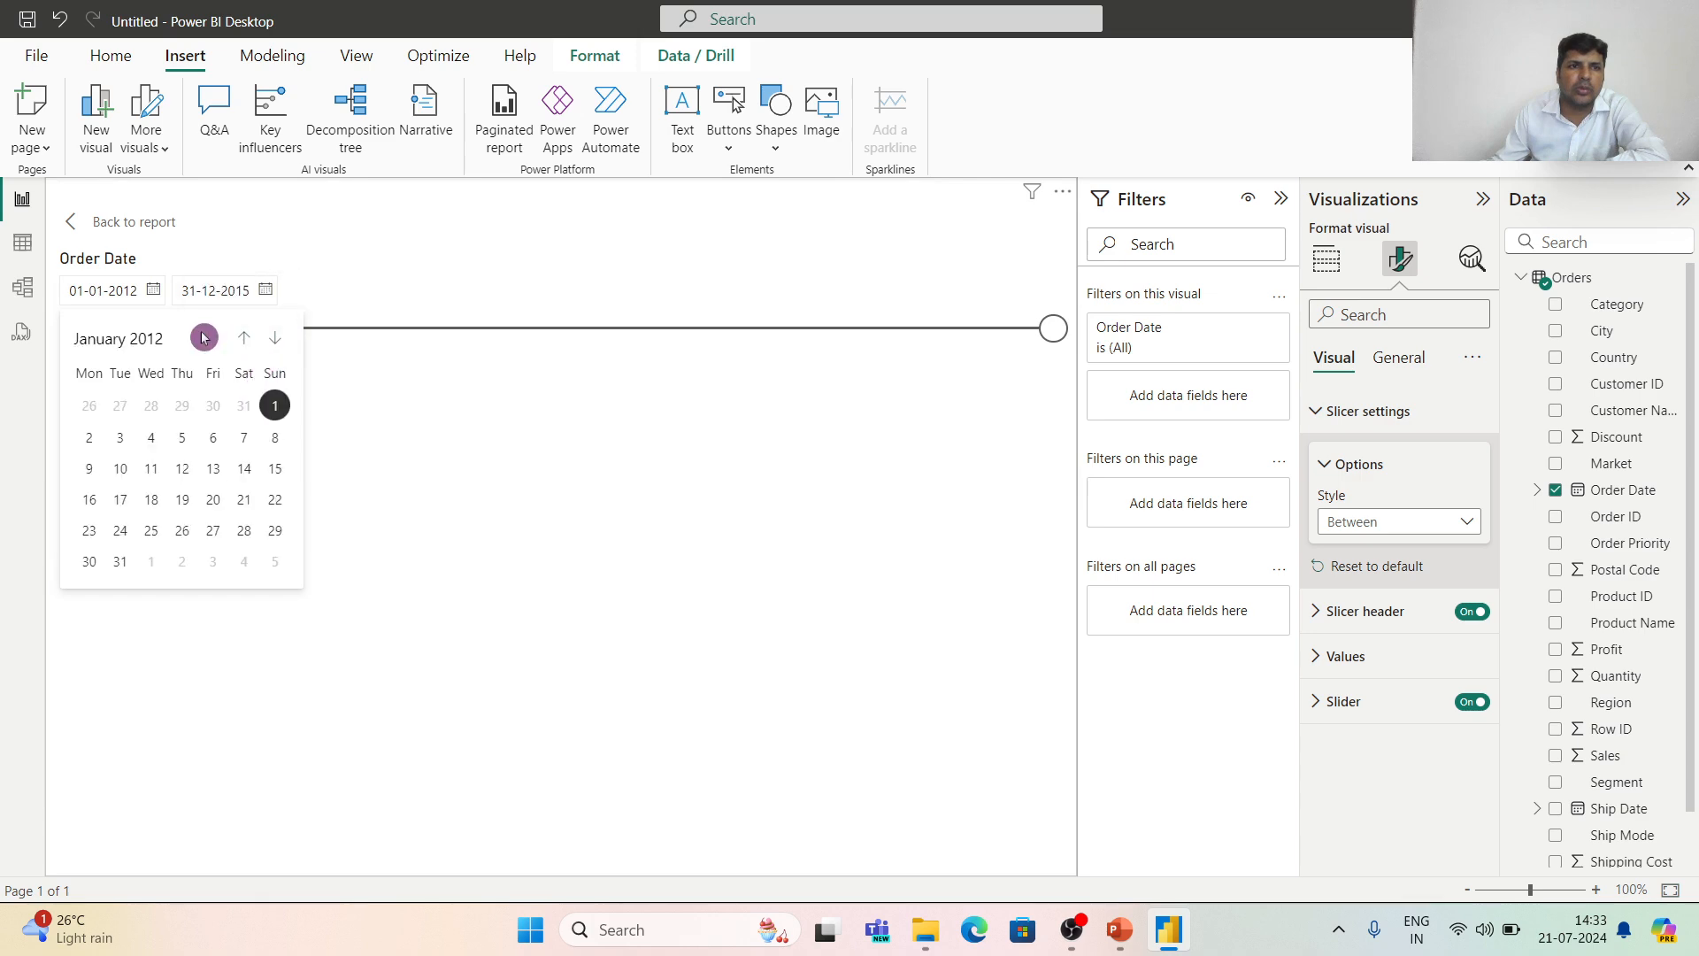
Use the year and month picker to set the Order Date slicer's start date to 1 January 2013.
click(148, 338)
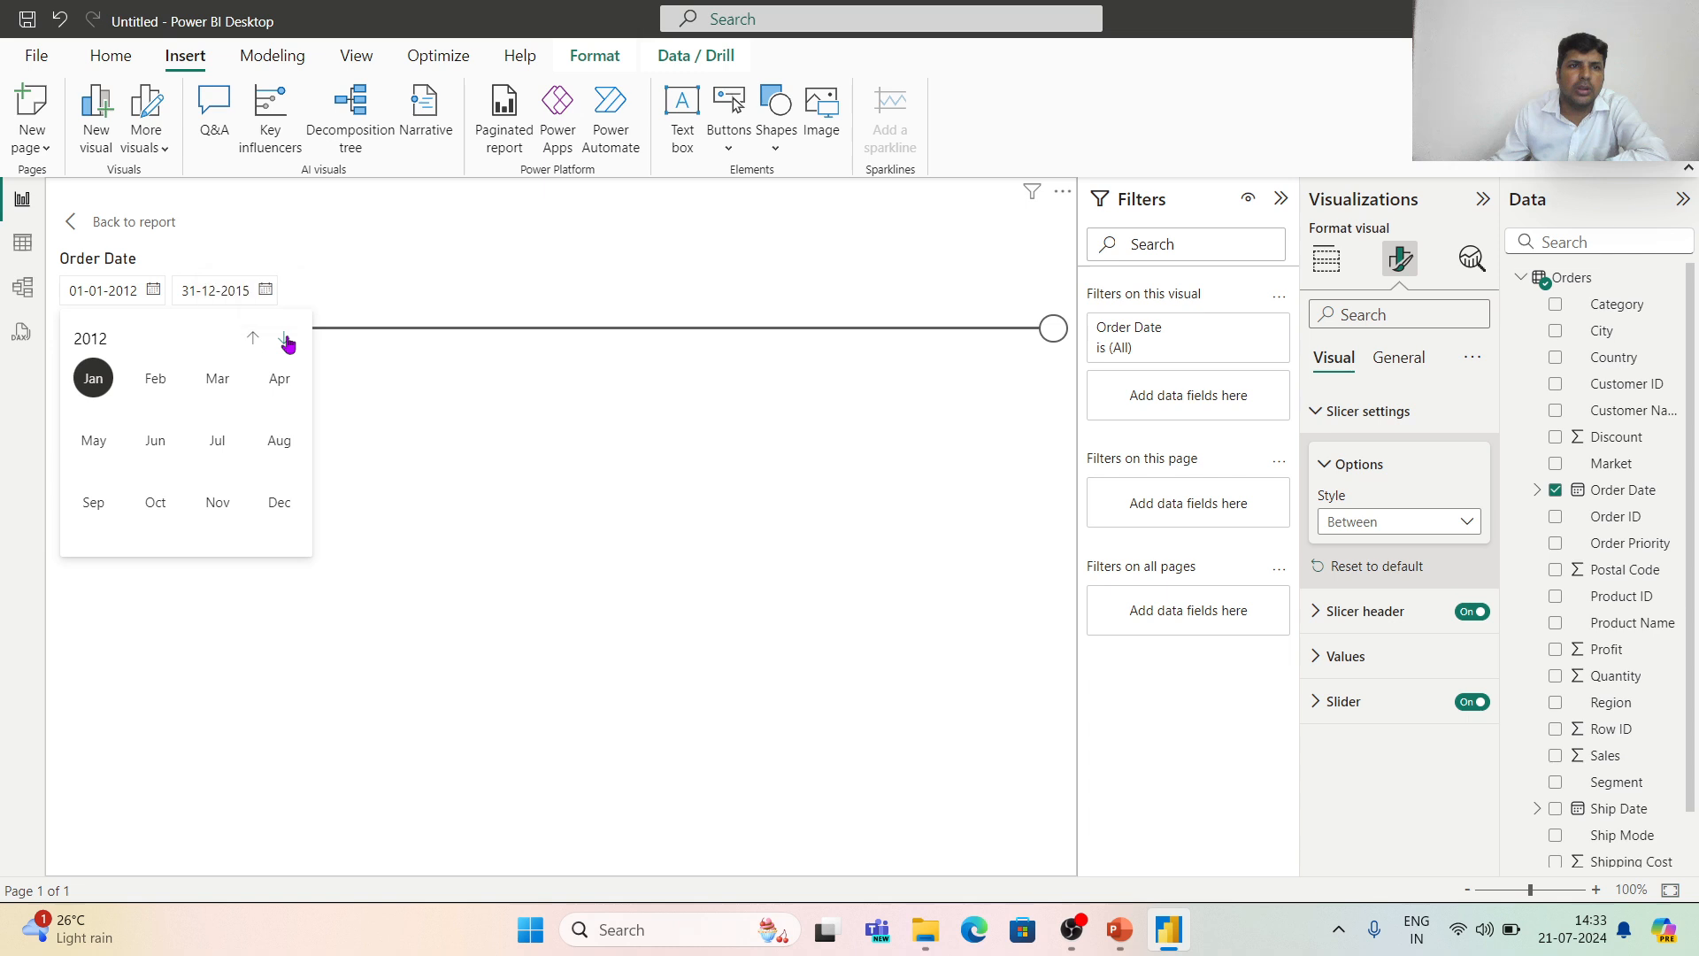
click(284, 341)
click(284, 341)
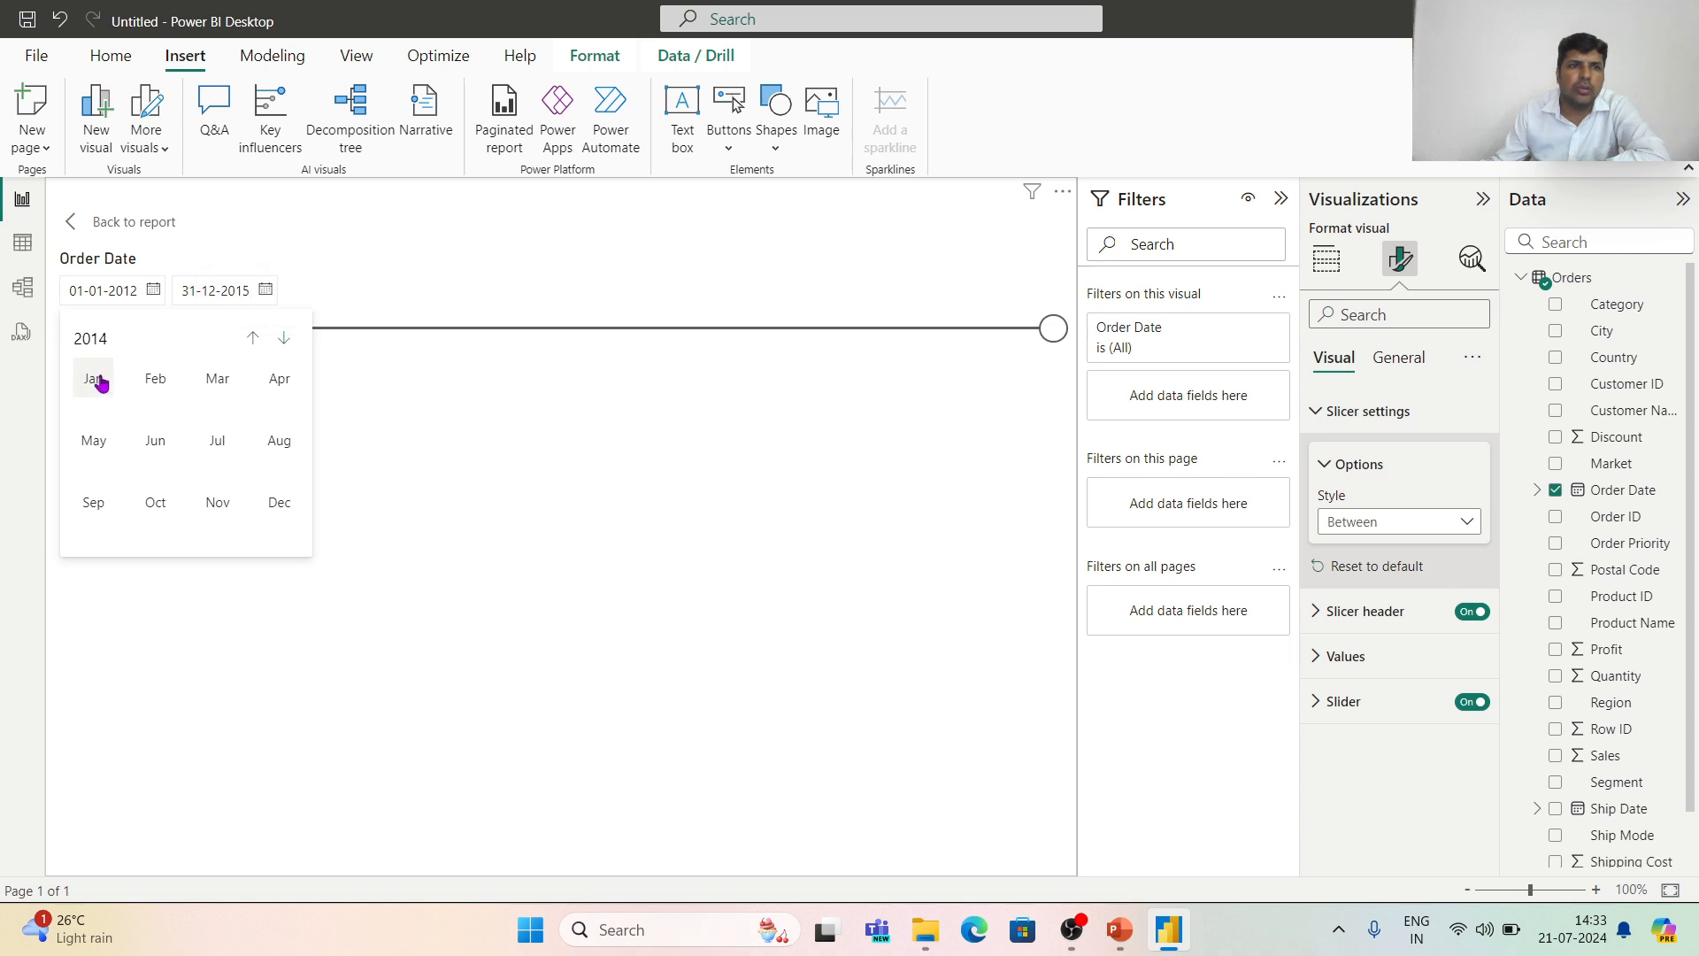
click(251, 337)
click(97, 380)
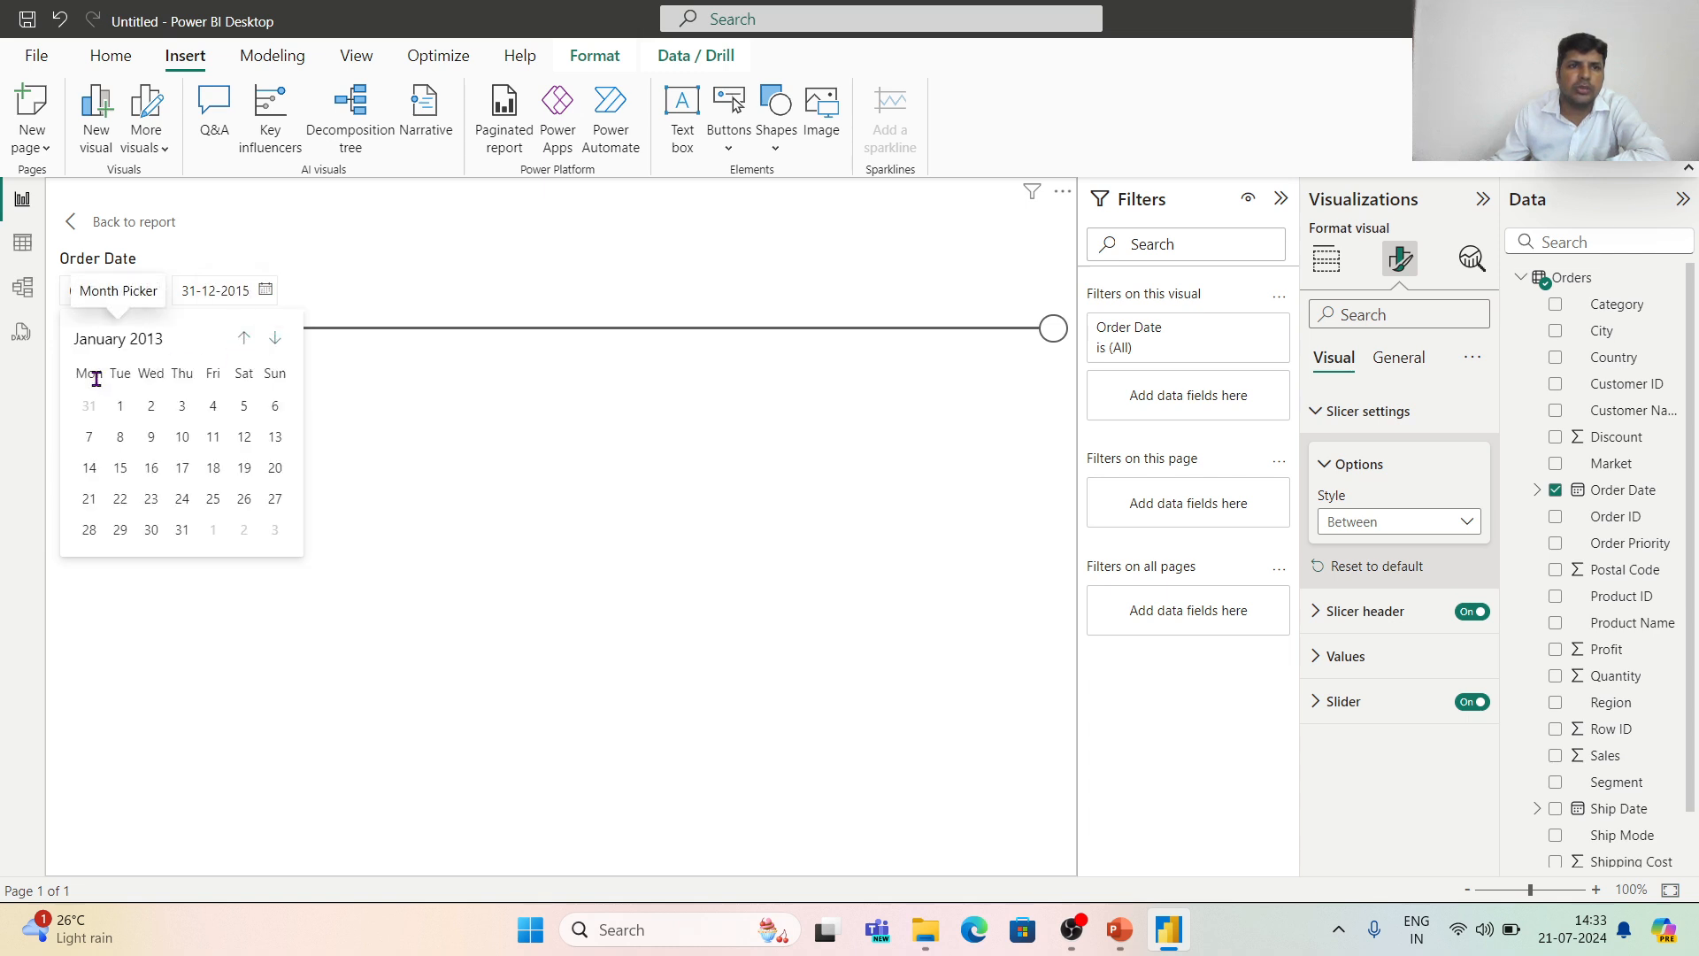
click(121, 409)
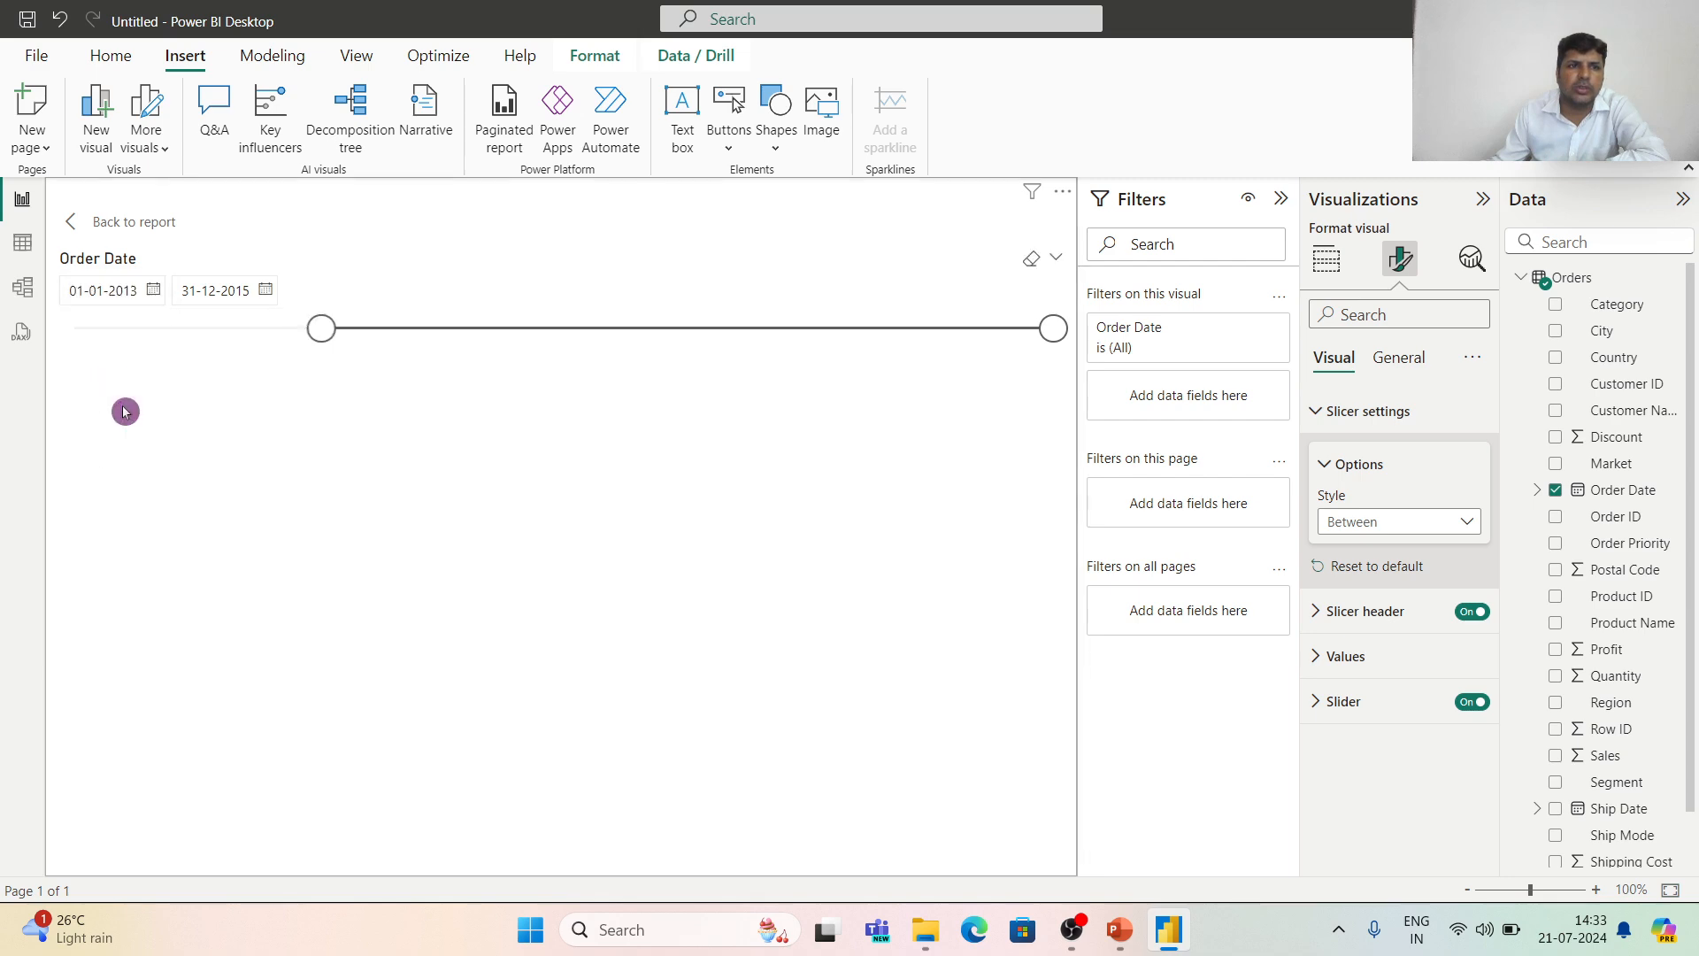
Check the end-date calendar, and use the range slider to set the Order Date range to 04-01-2013 through 21-12-2015.
click(266, 291)
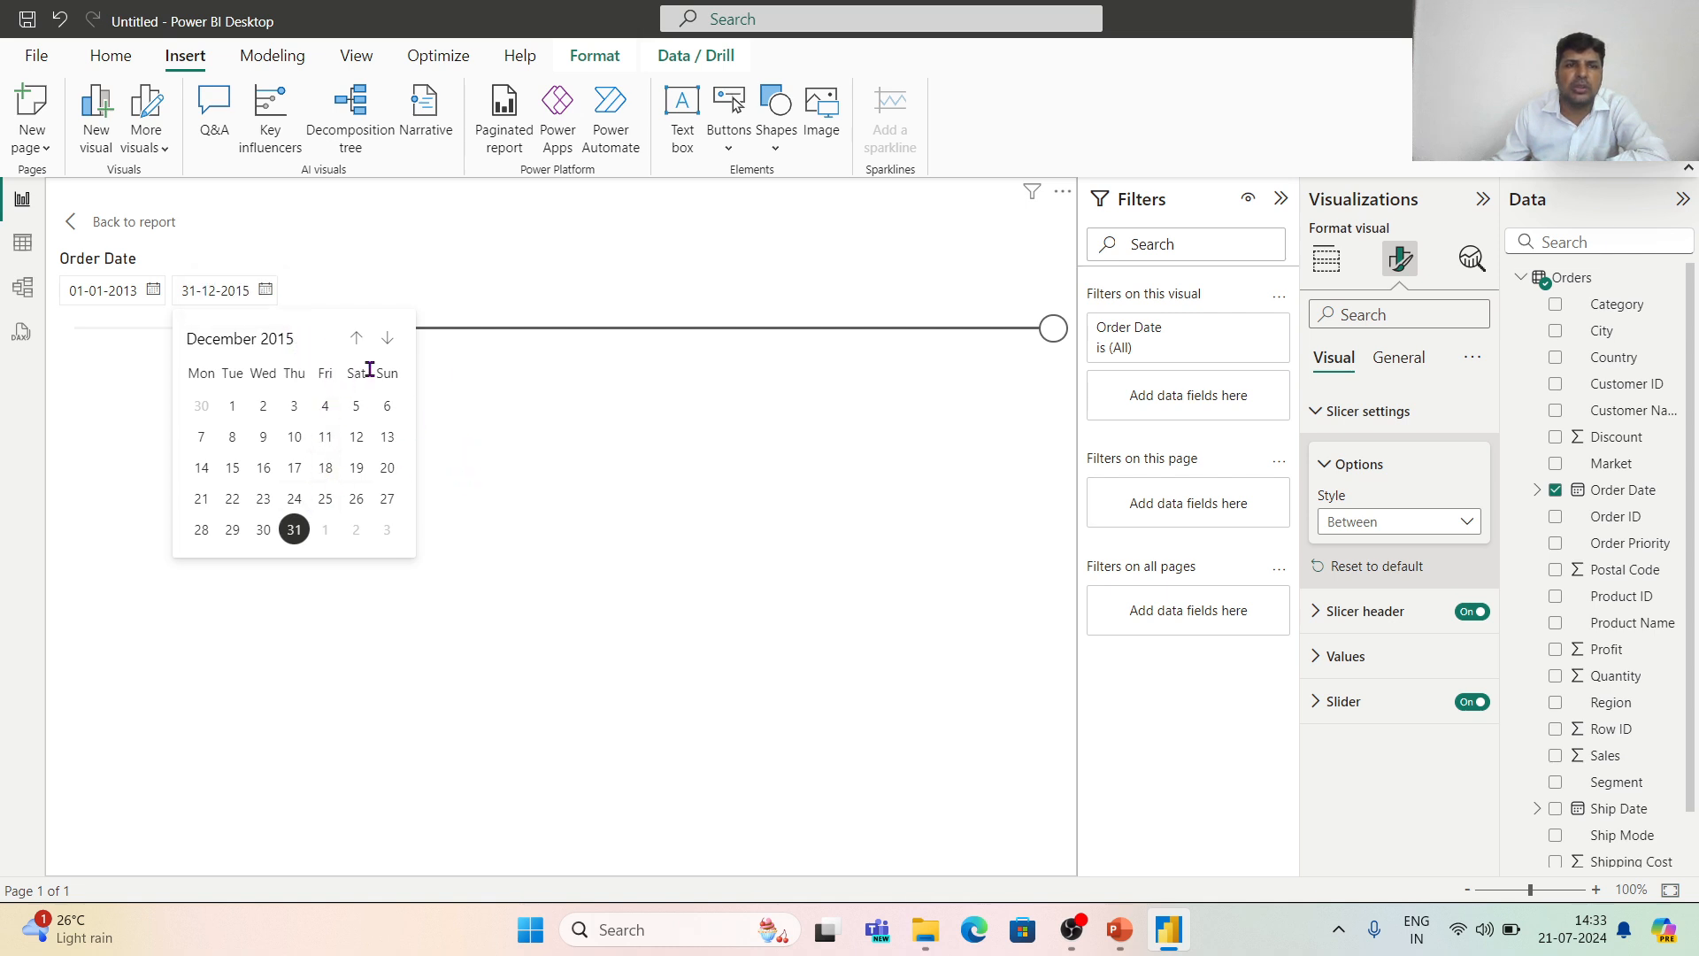
click(493, 379)
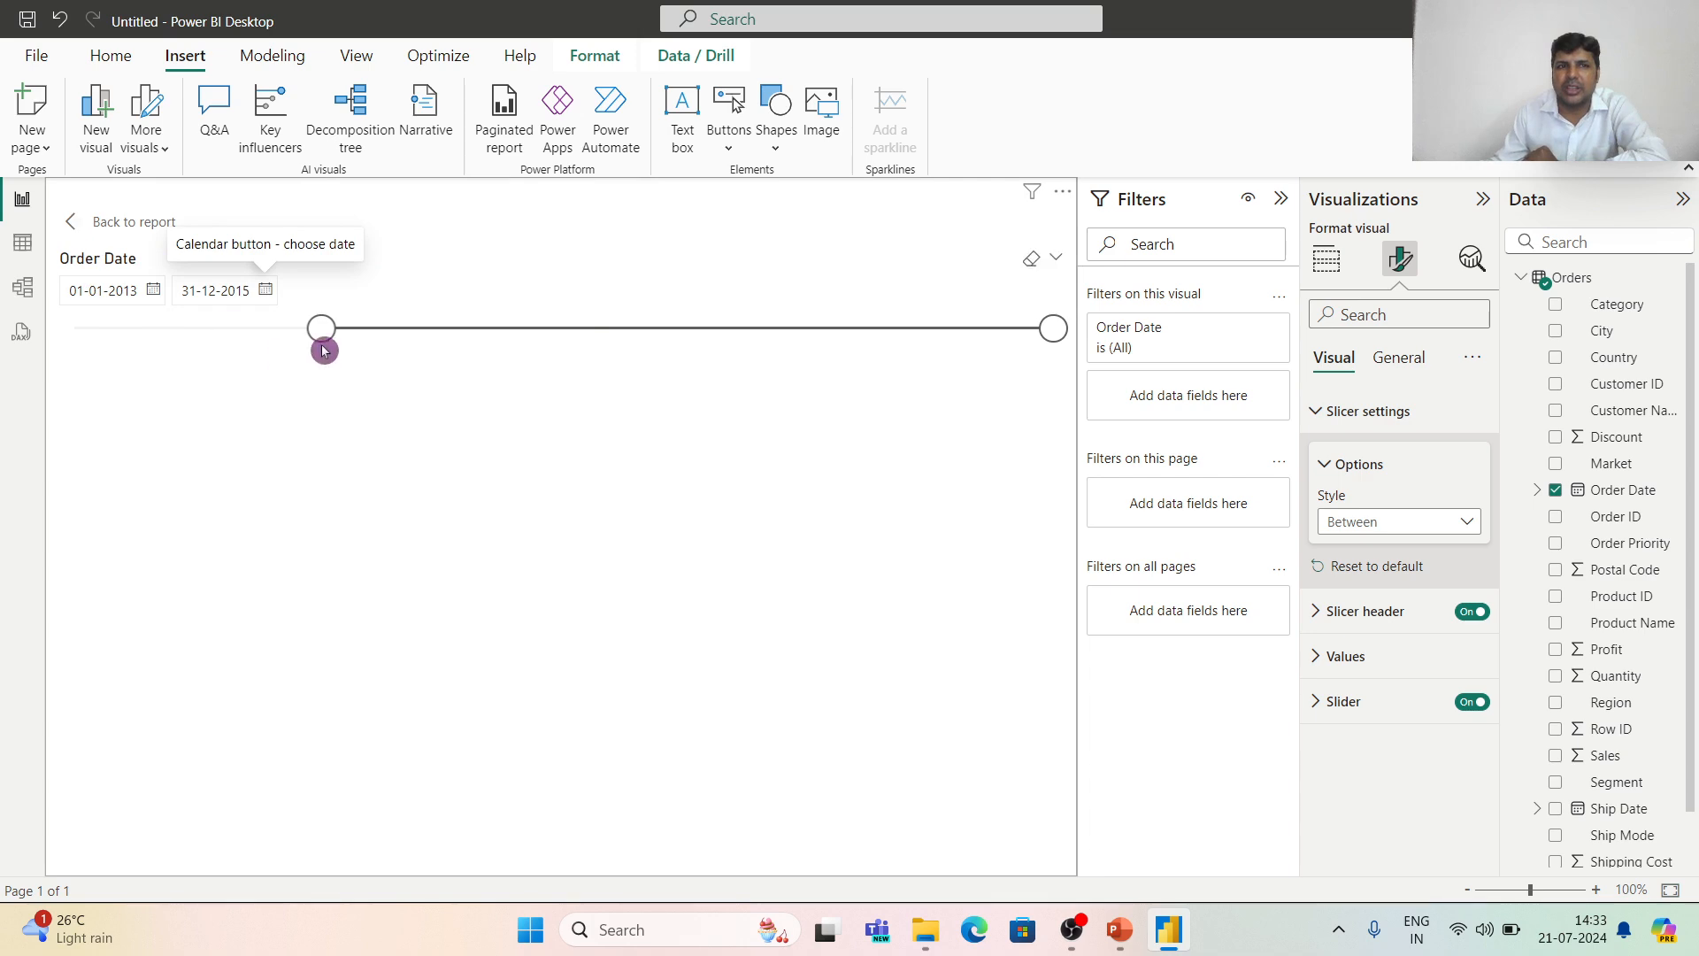
mouse_move(1051, 329)
mouse_down()
mouse_move(959, 333)
mouse_move(1047, 334)
mouse_up()
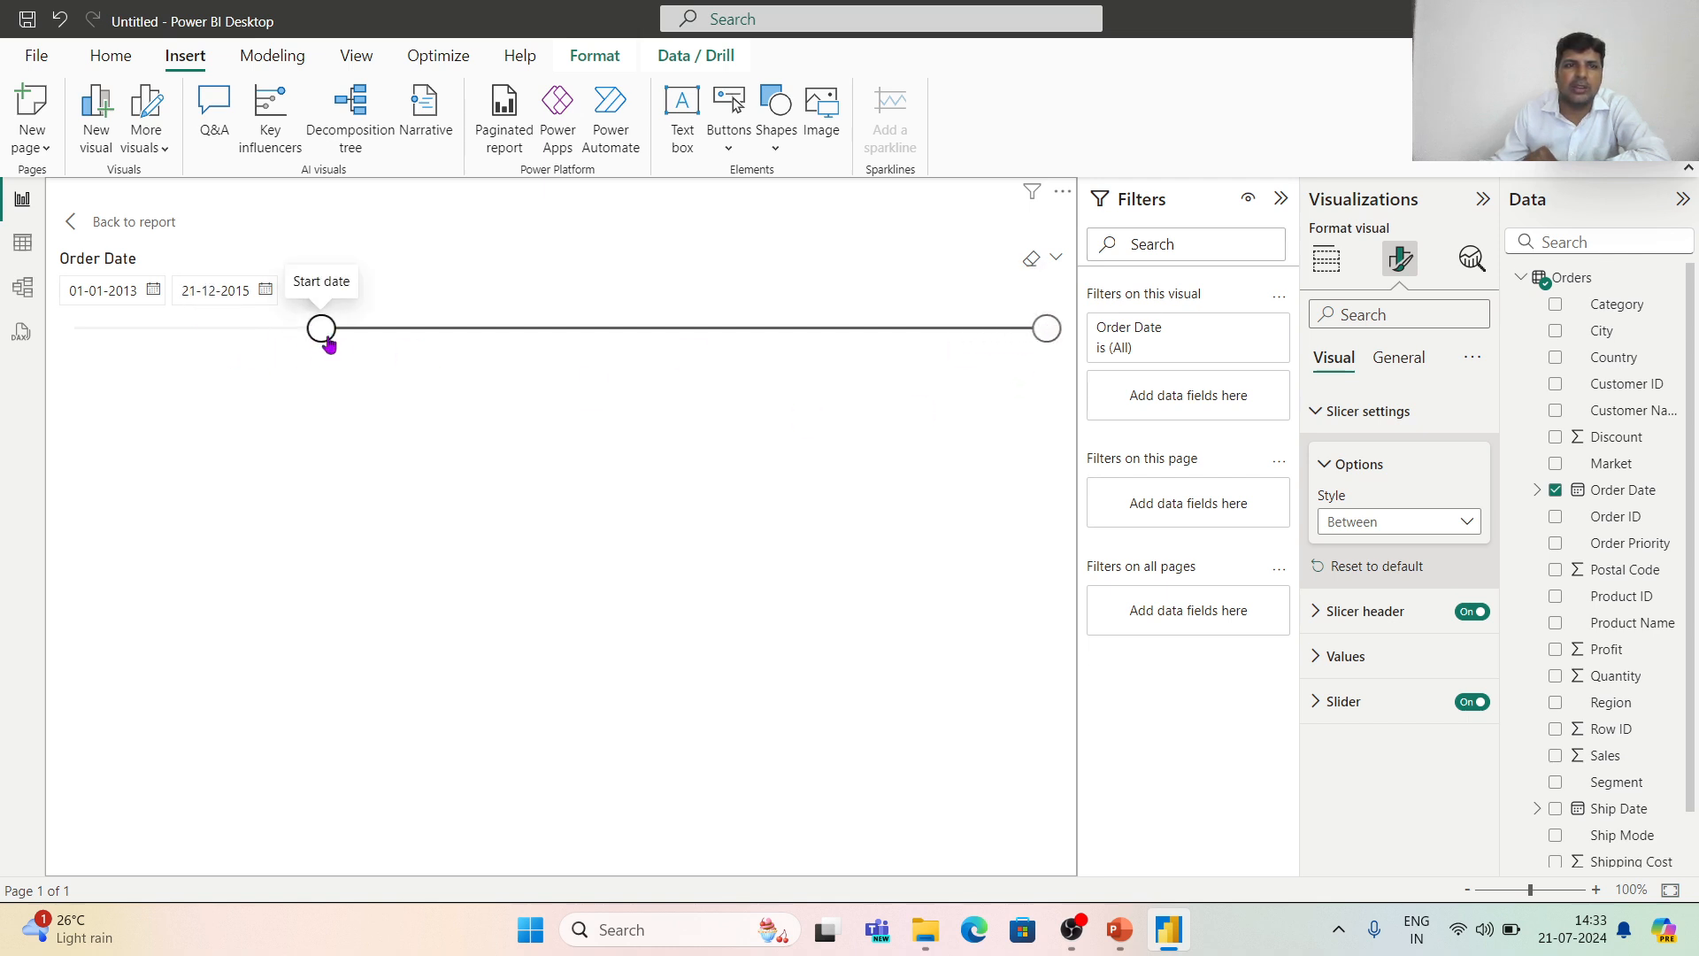
mouse_move(330, 337)
mouse_down()
mouse_move(349, 340)
mouse_move(336, 345)
mouse_up()
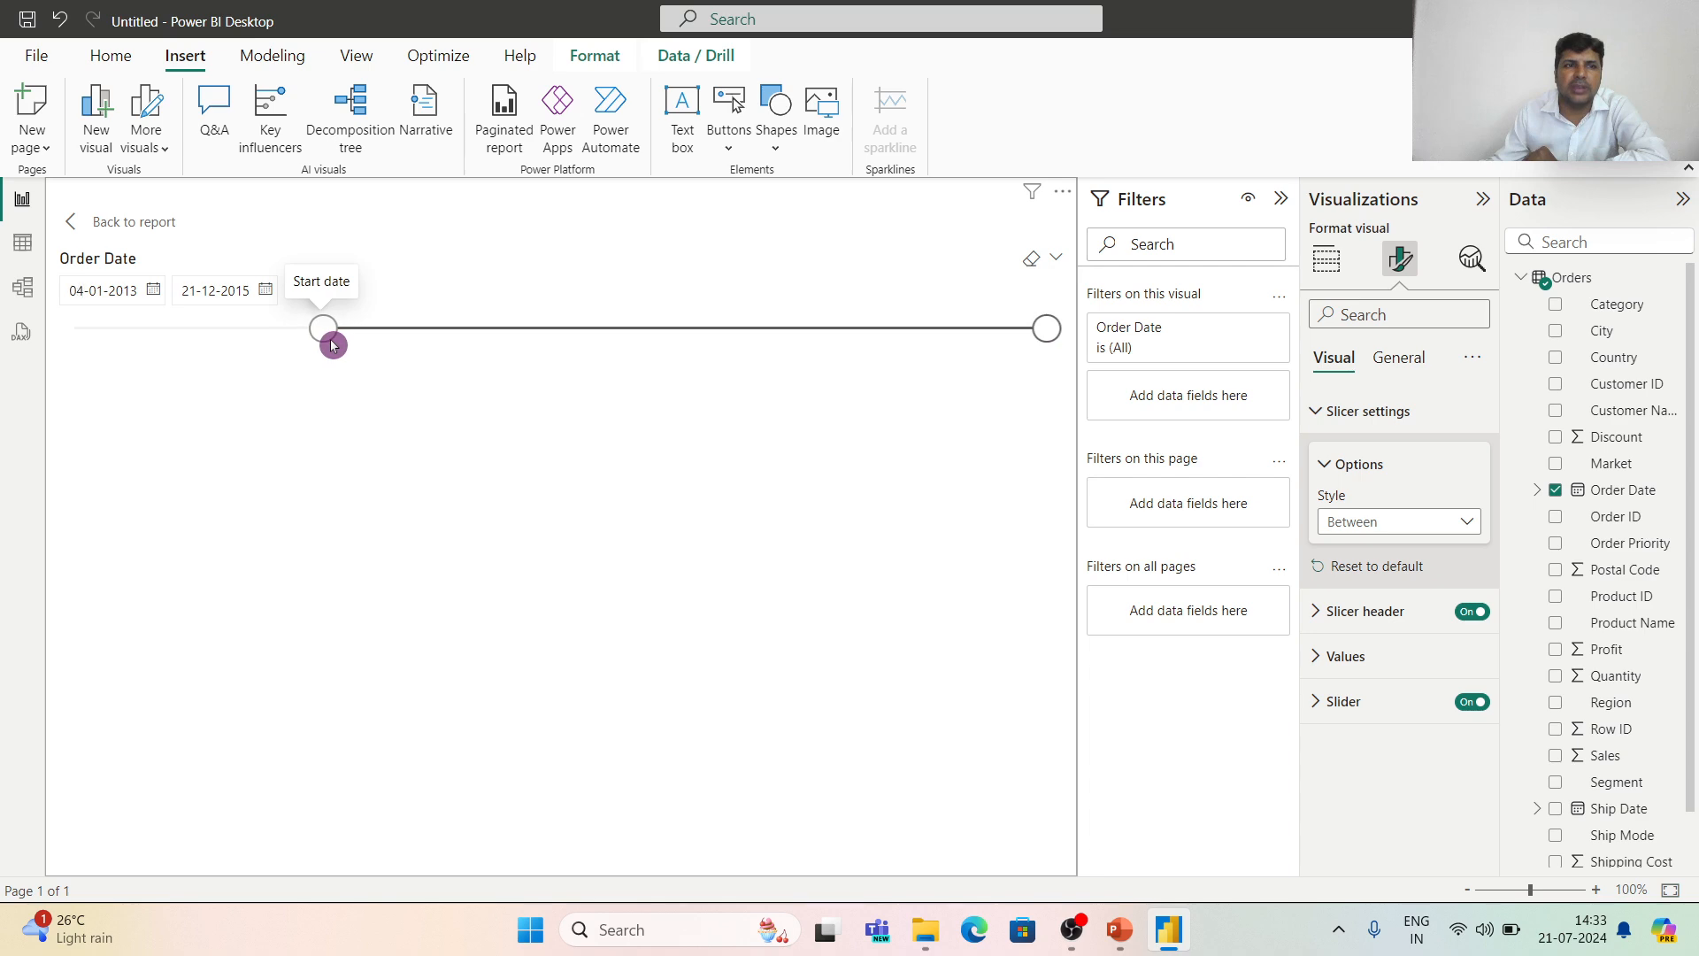
Return to the report, move the Order Date start to 31-10-2013, and bring it back to 03-01-2013.
click(71, 222)
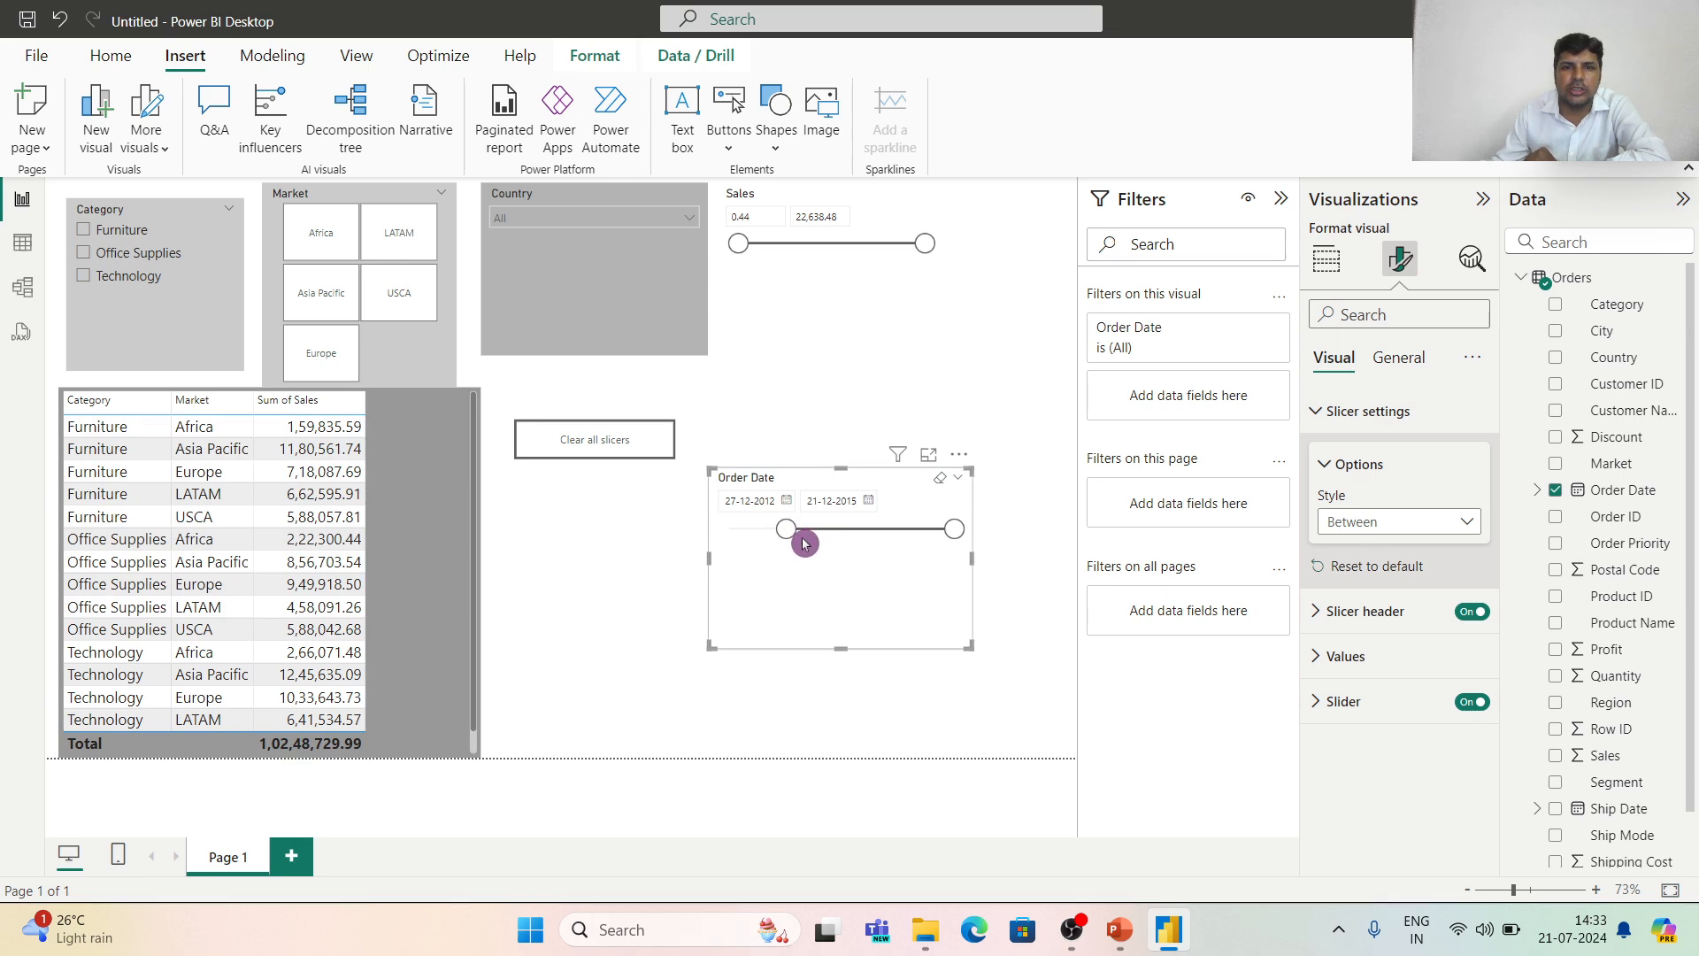
drag(783, 539, 811, 538)
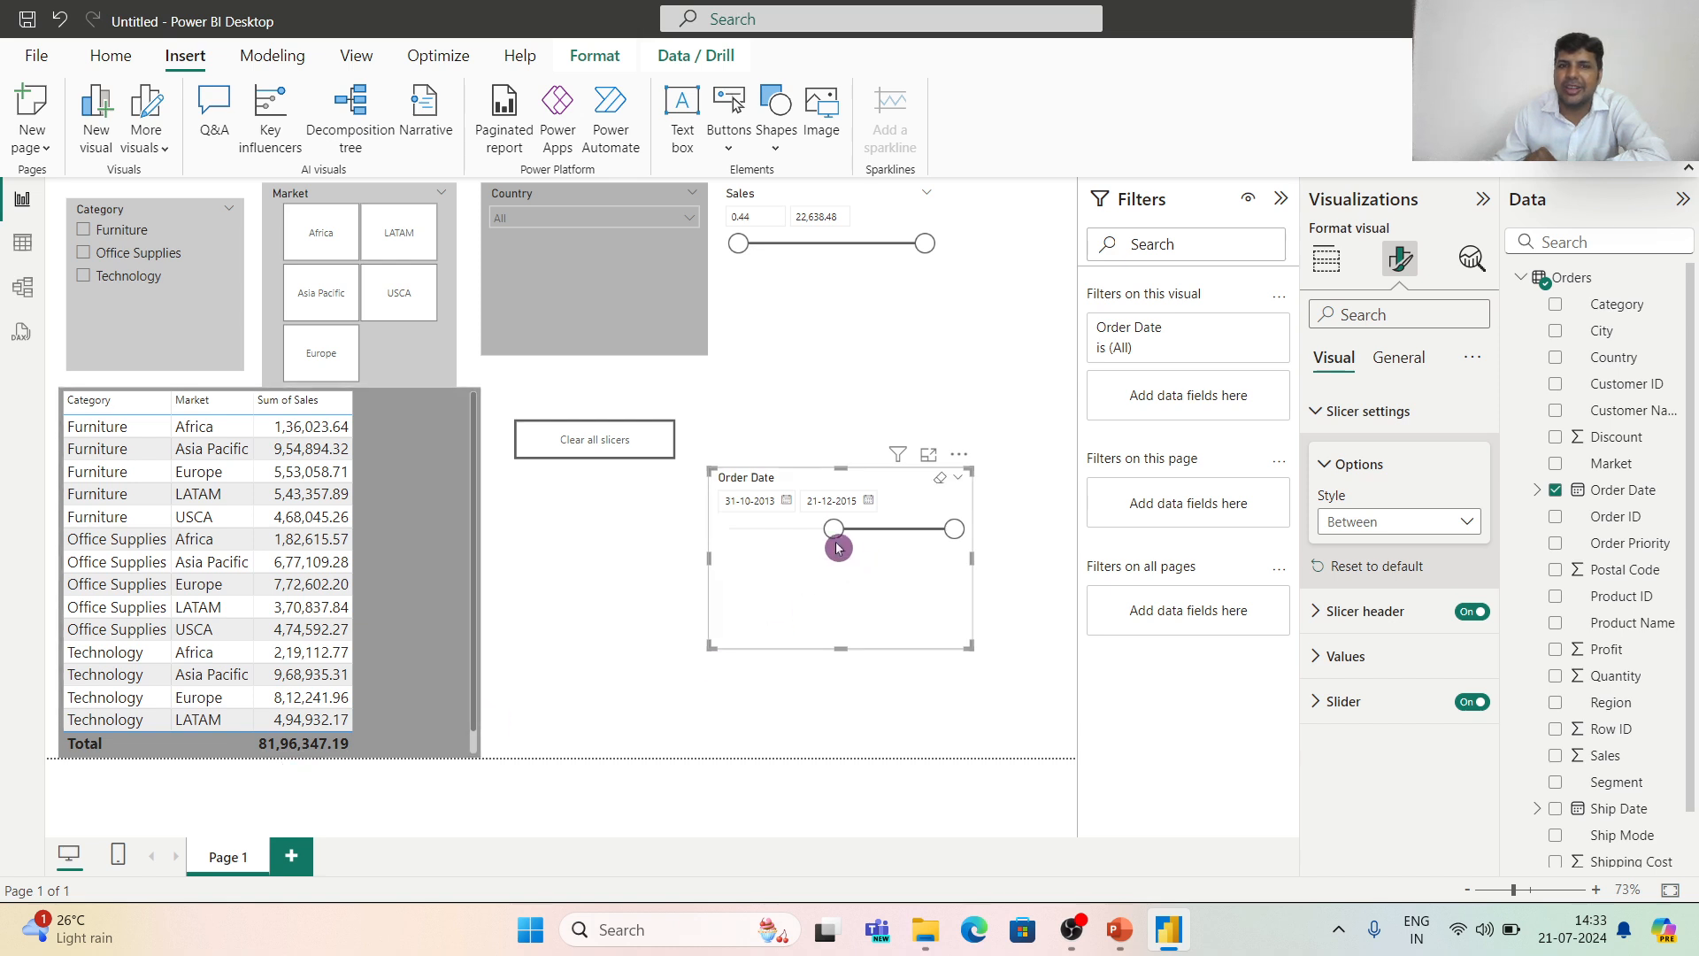
drag(834, 531, 787, 531)
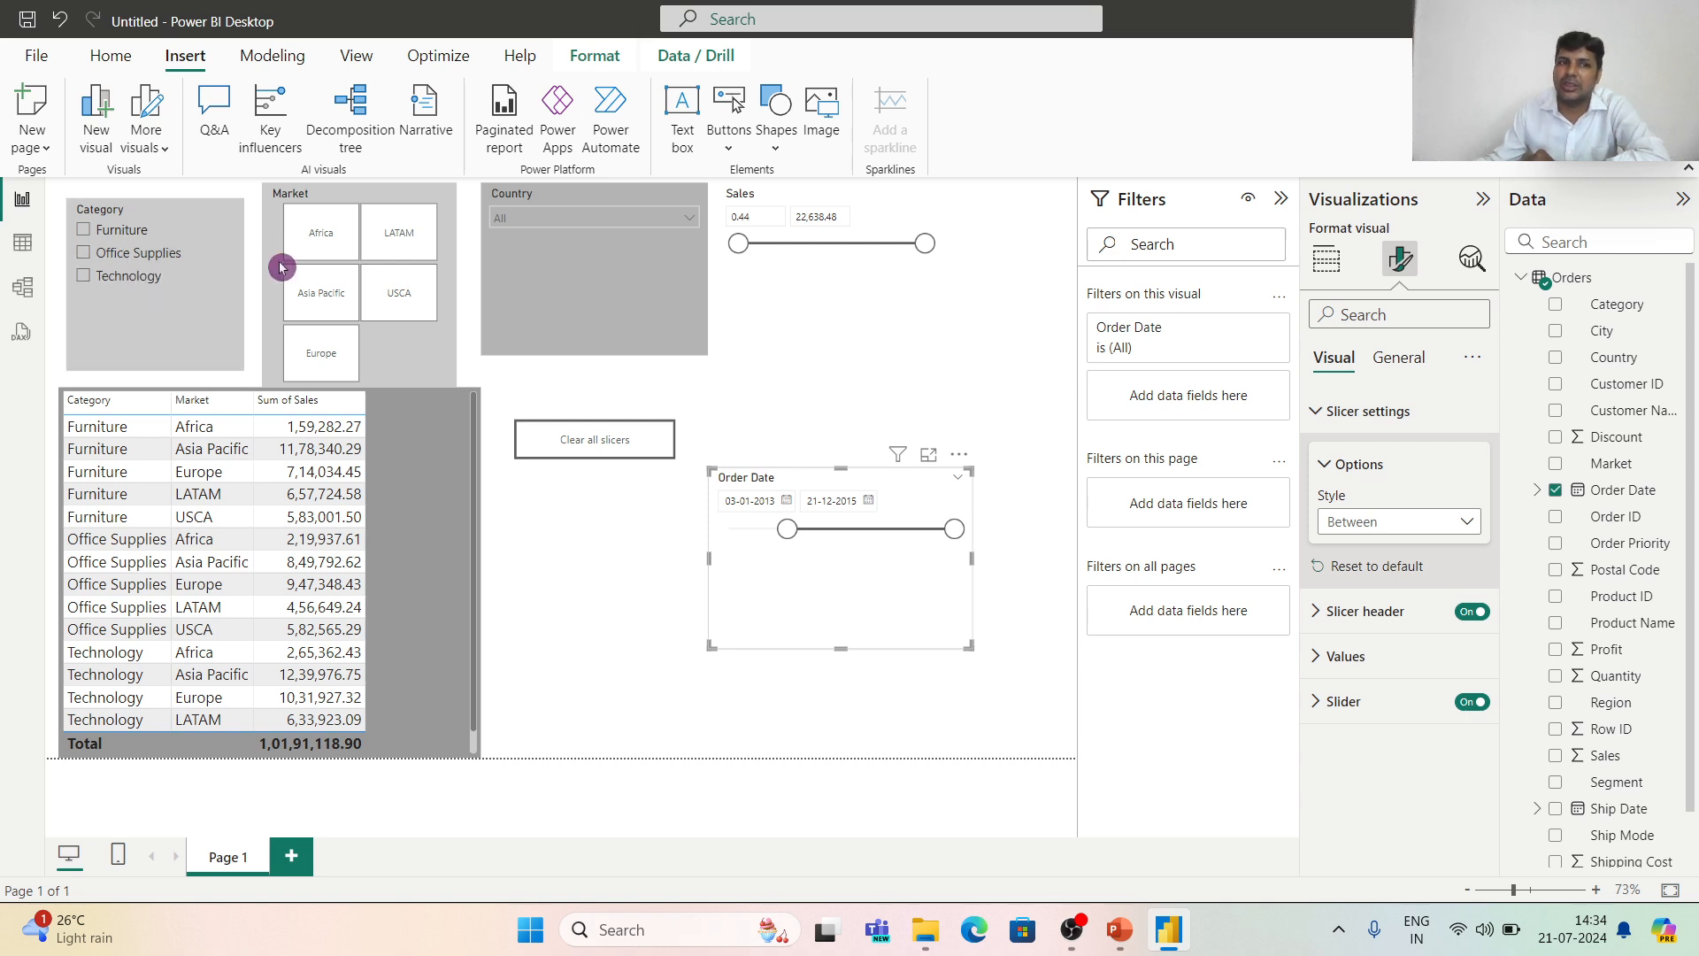
Convert the sales table to a stacked column chart and move Market from the legend to the X-axis below Category.
click(435, 474)
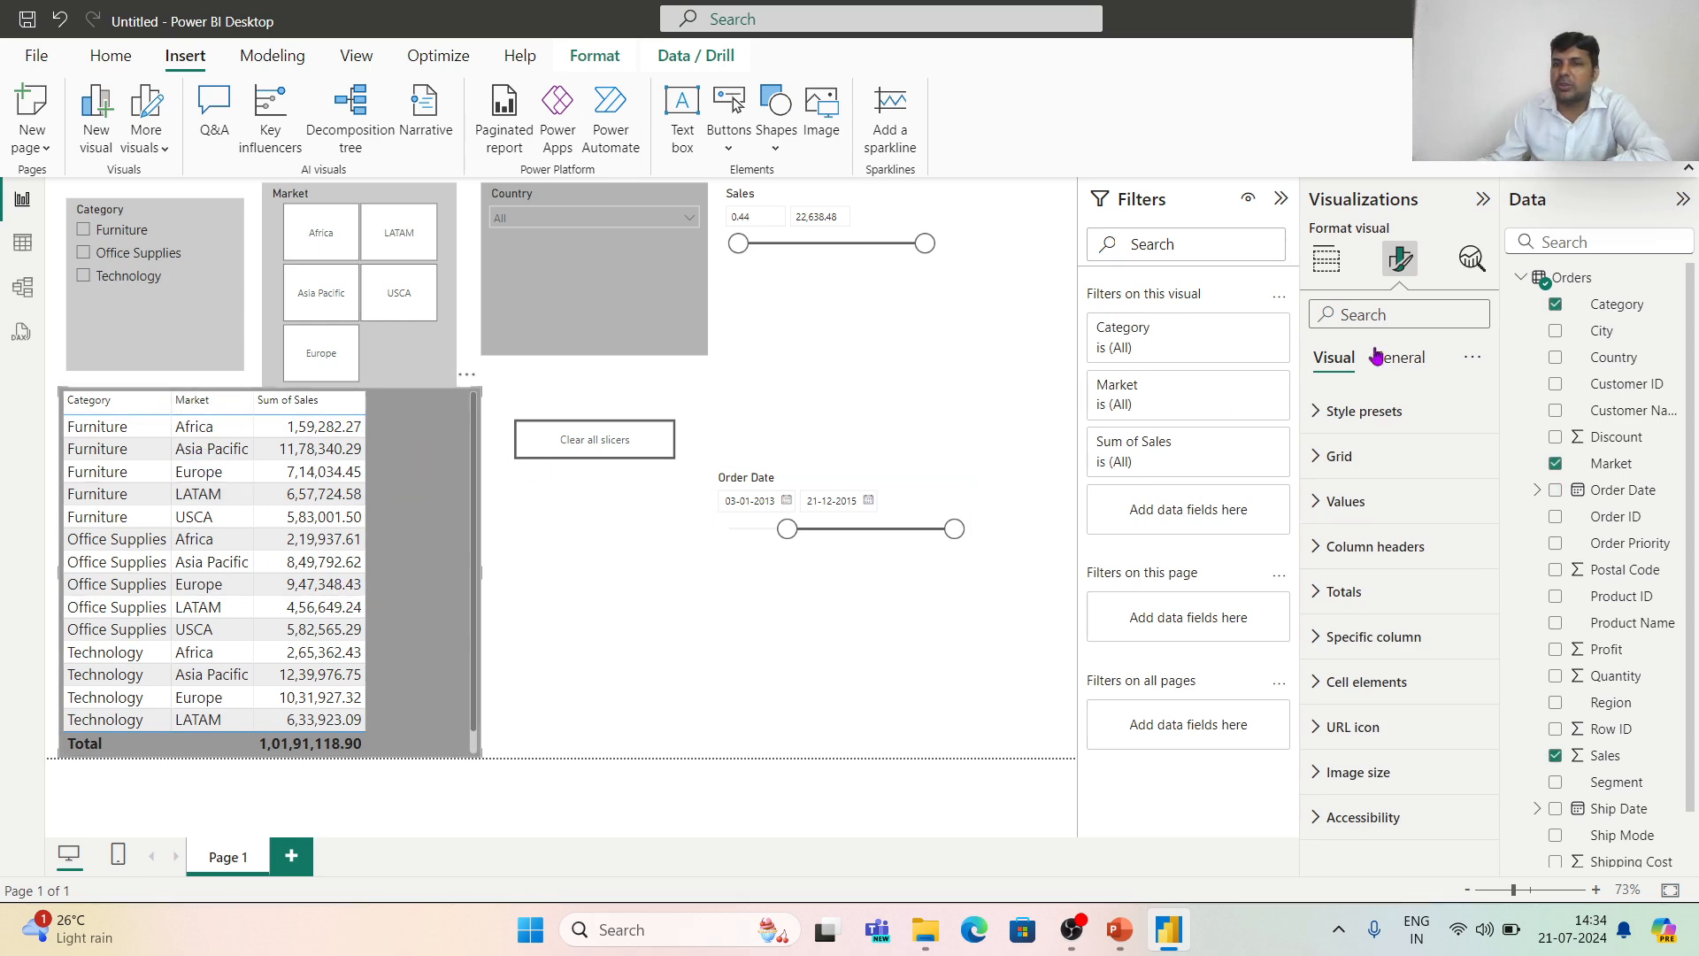
click(1336, 259)
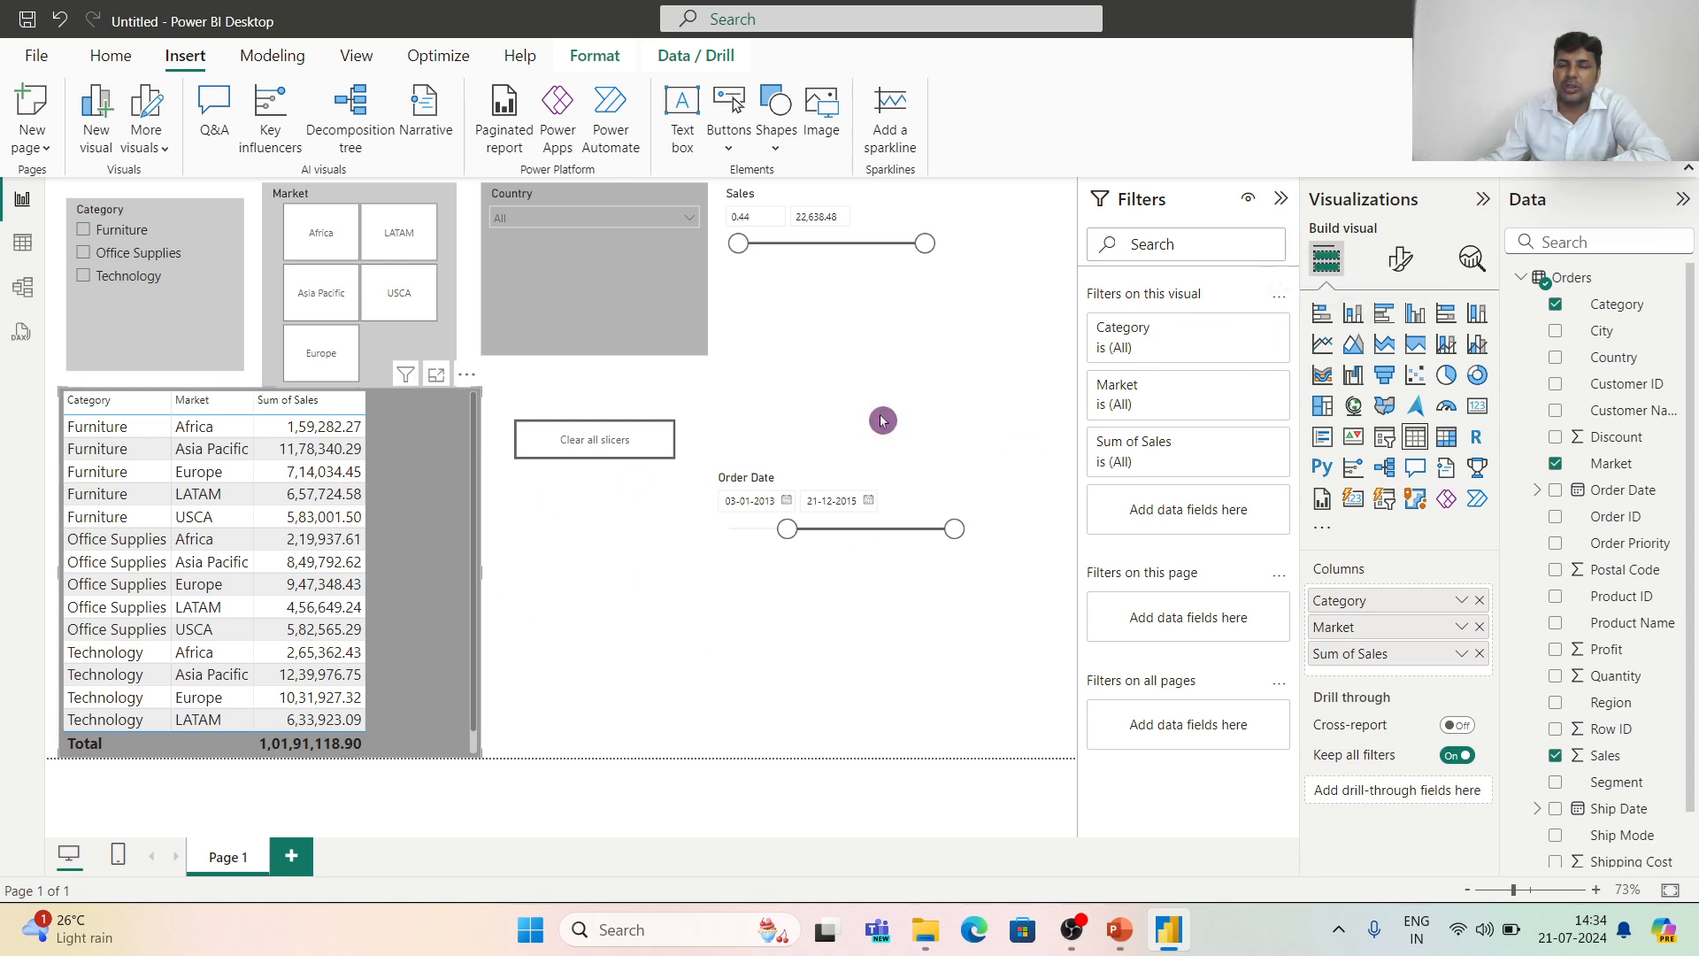
click(1354, 319)
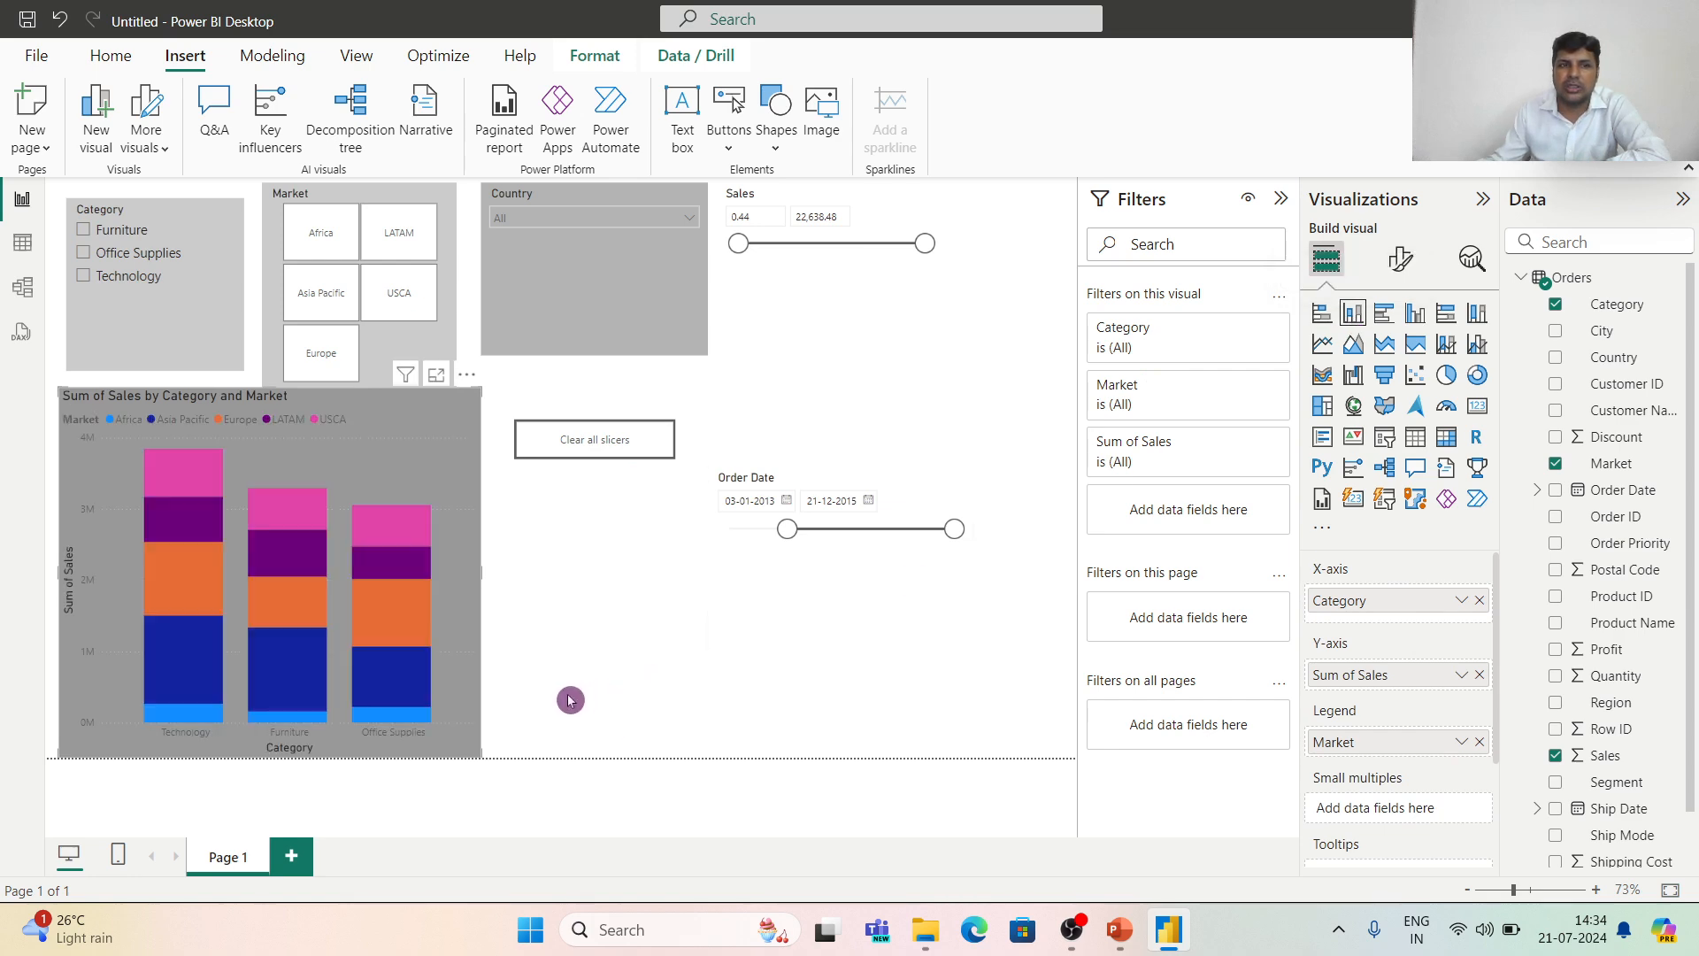
click(1480, 743)
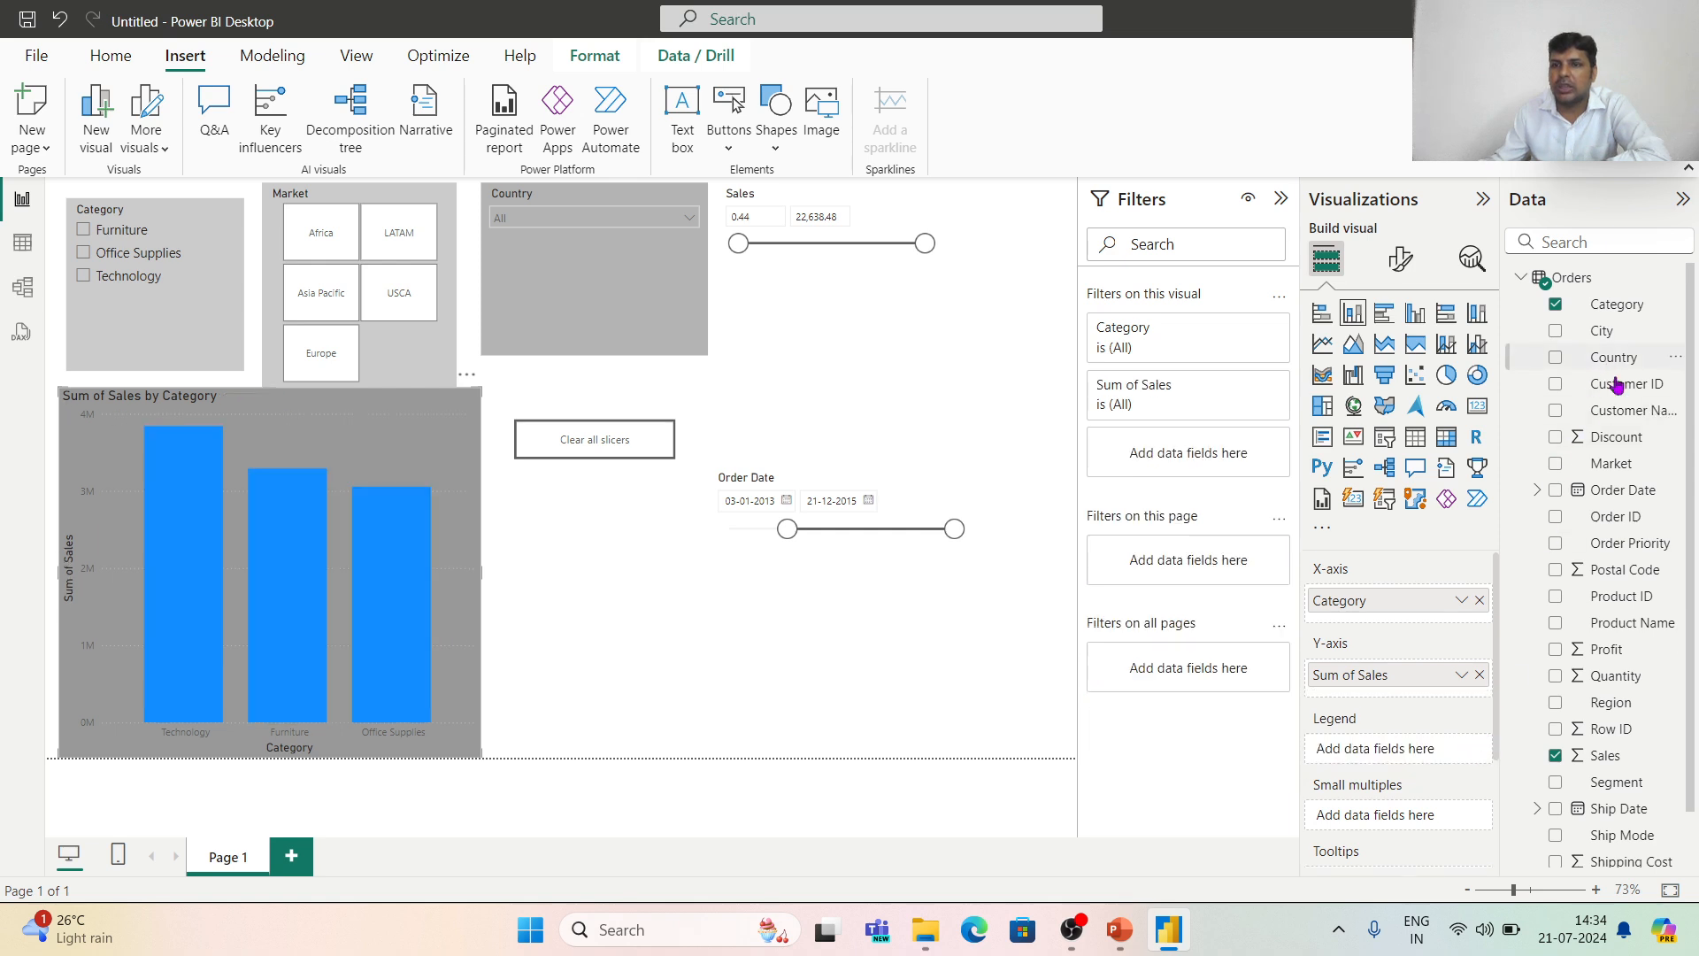
drag(1611, 469, 1409, 624)
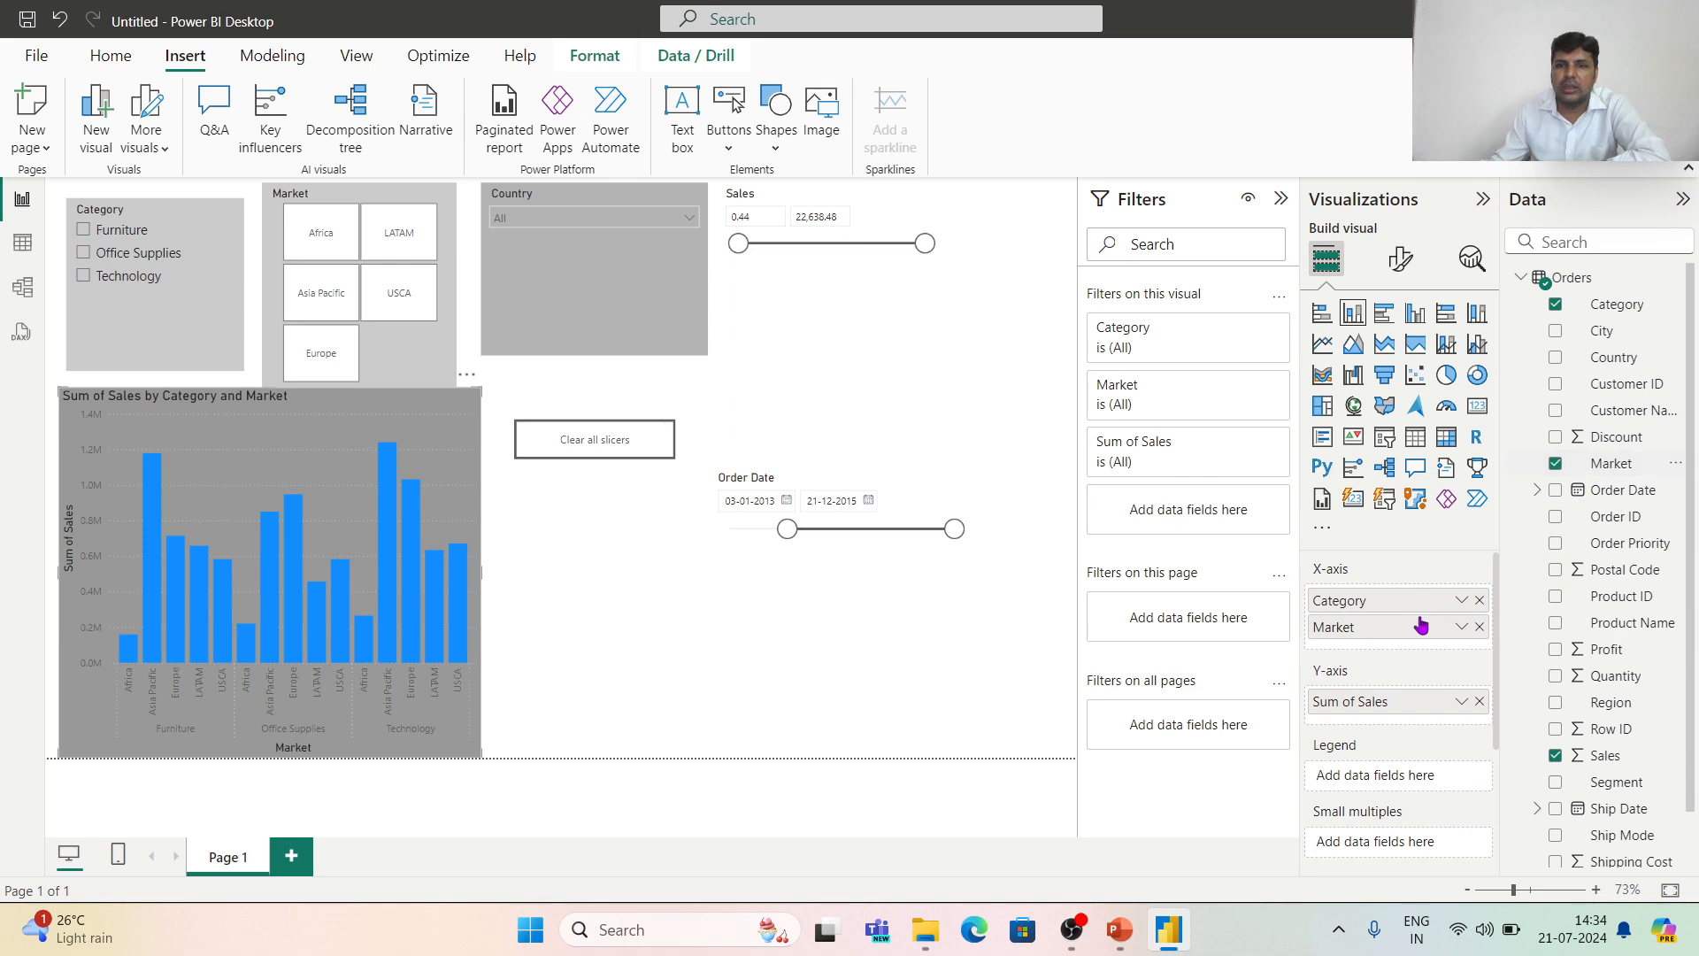
Remove Category and Market from the chart's X-axis, and add them back with Category above Market.
click(1480, 601)
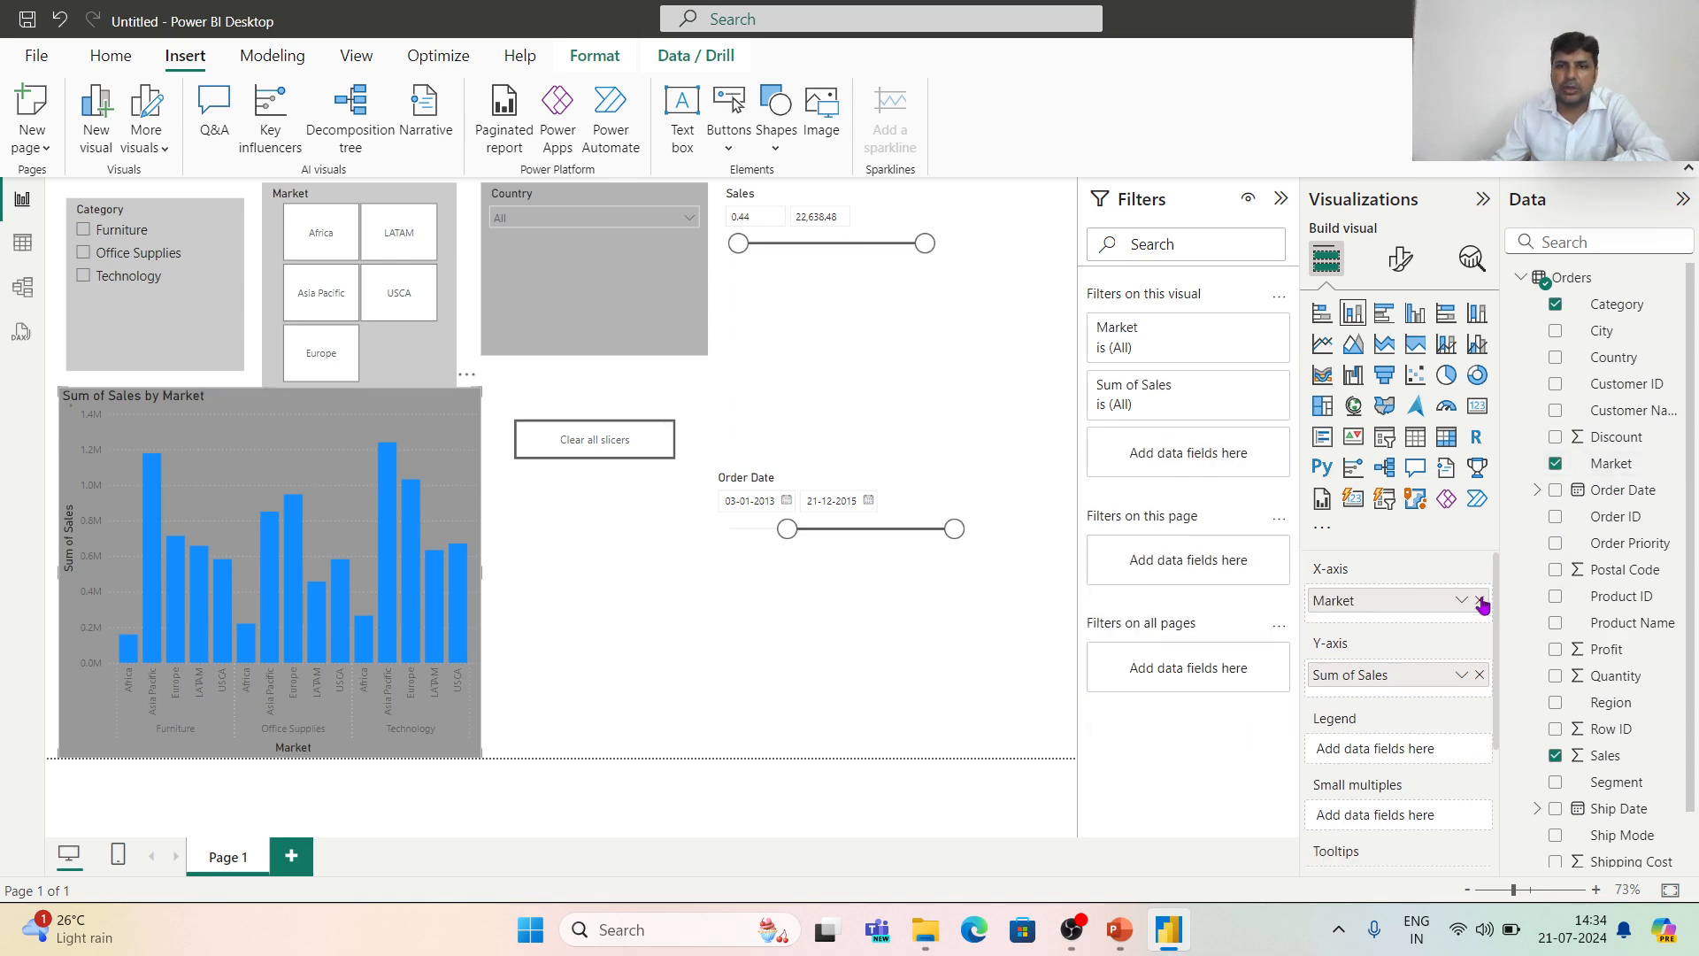
click(1479, 600)
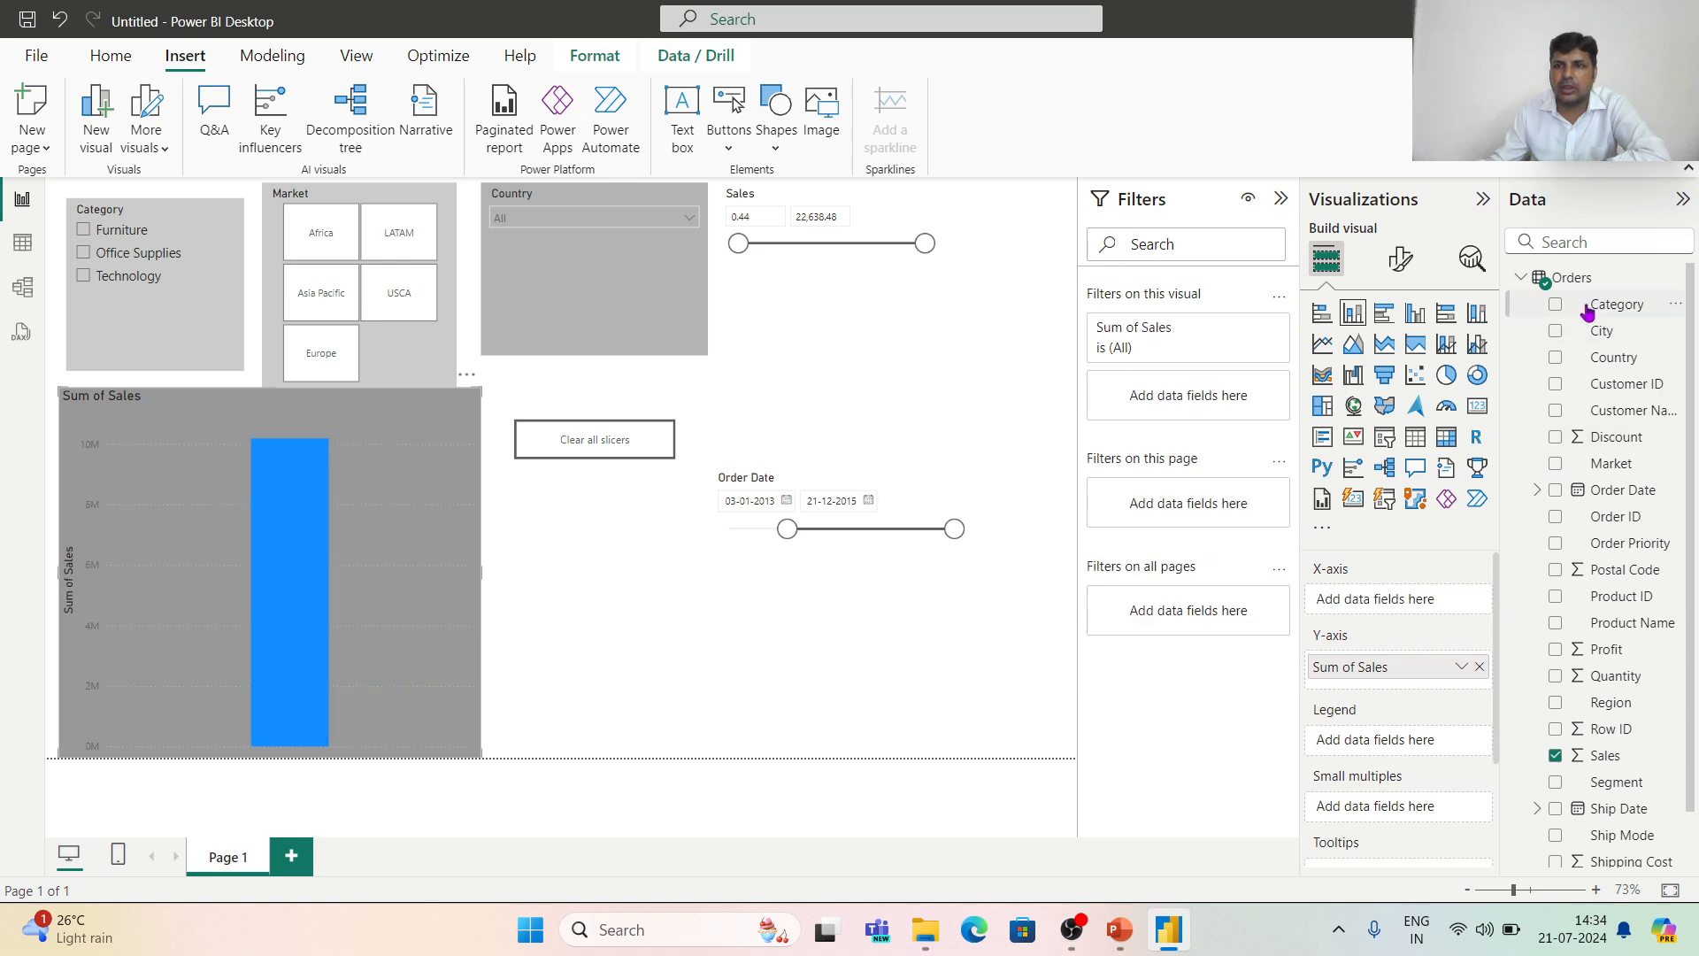
drag(1587, 312, 1392, 607)
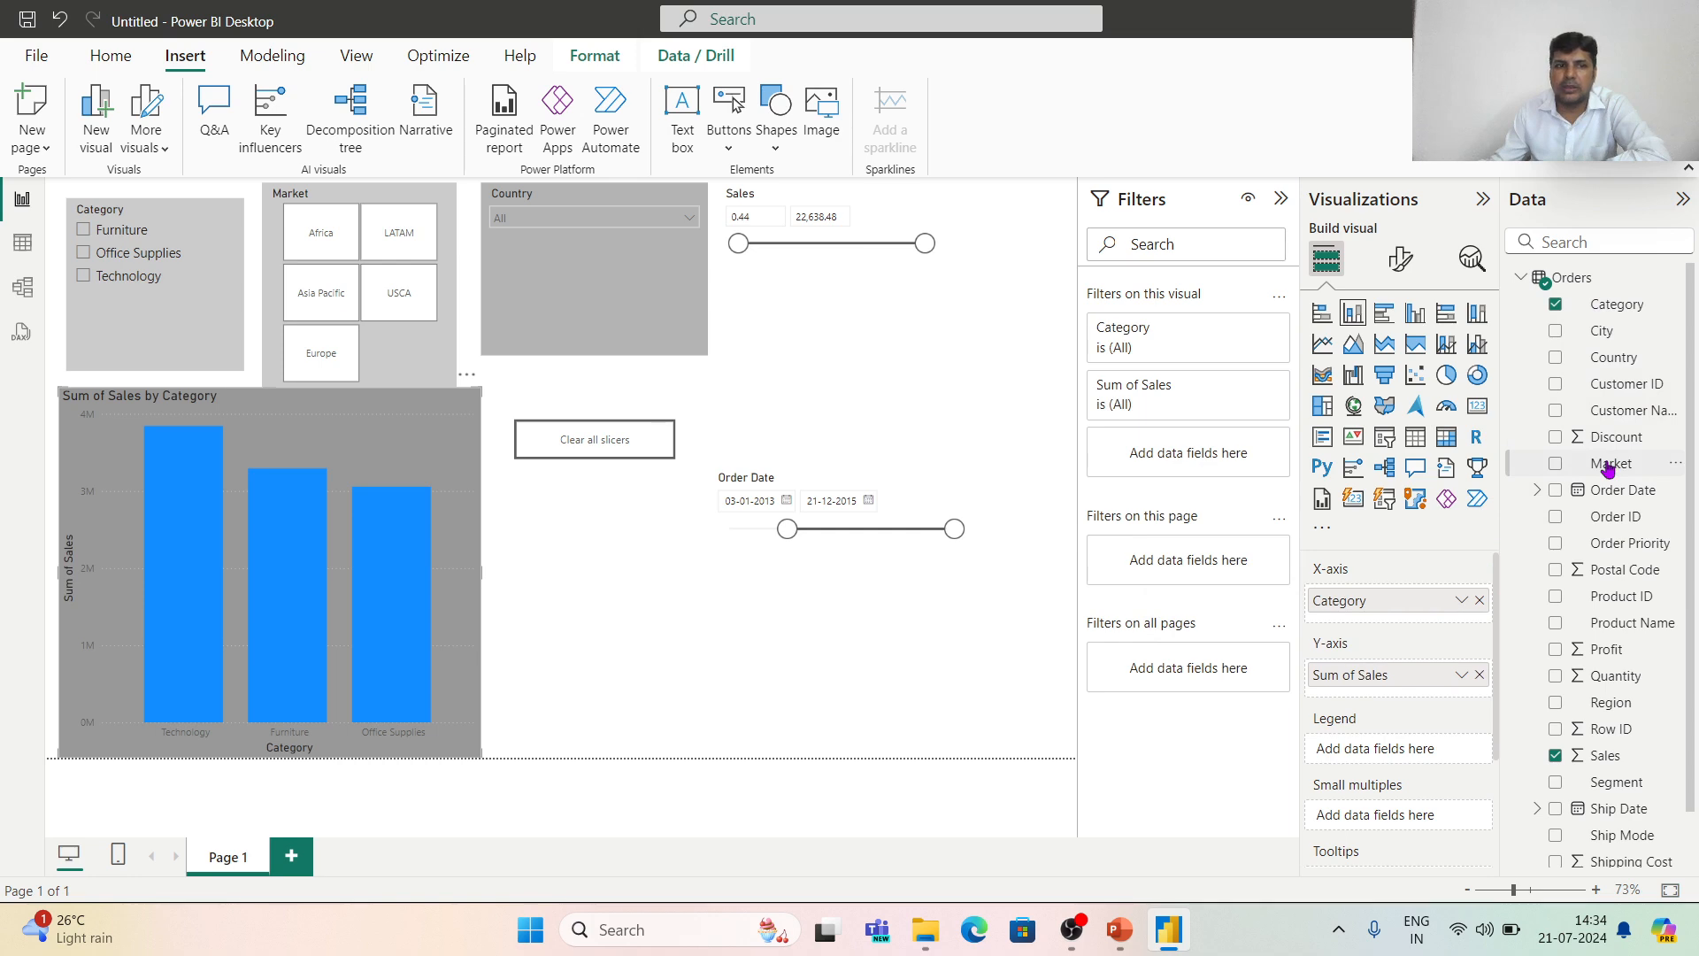
drag(1608, 467, 1416, 611)
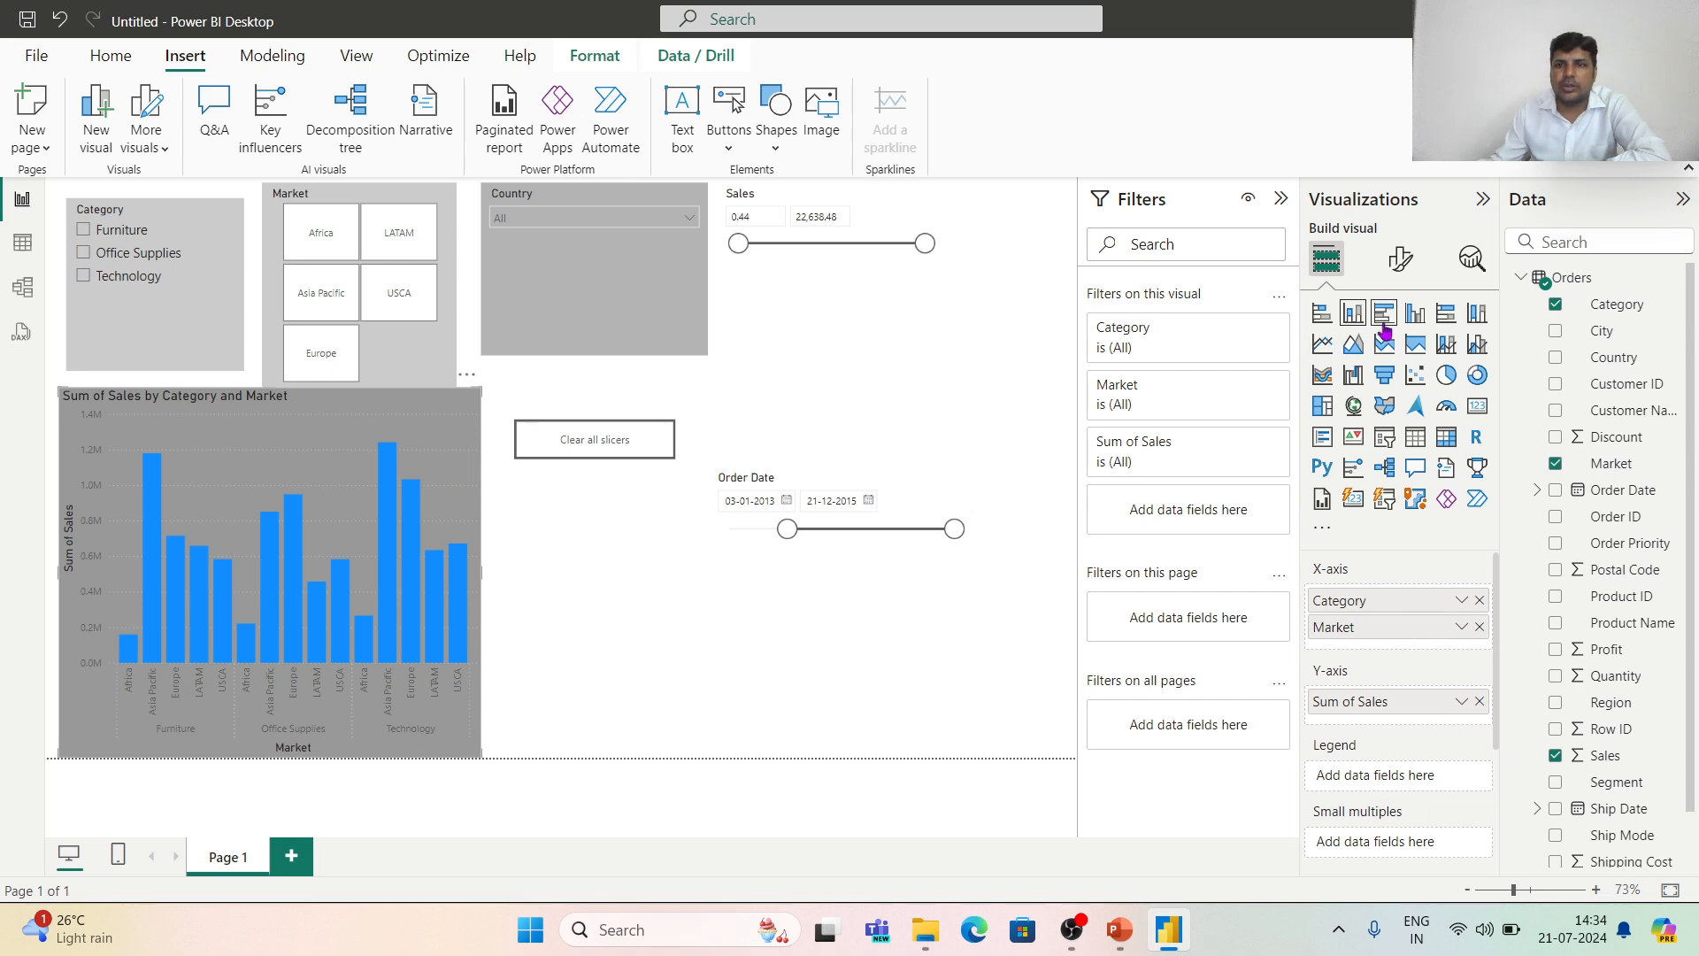
Set the column chart's background color to White, and view the chart in focus mode before returning to the report.
click(1401, 261)
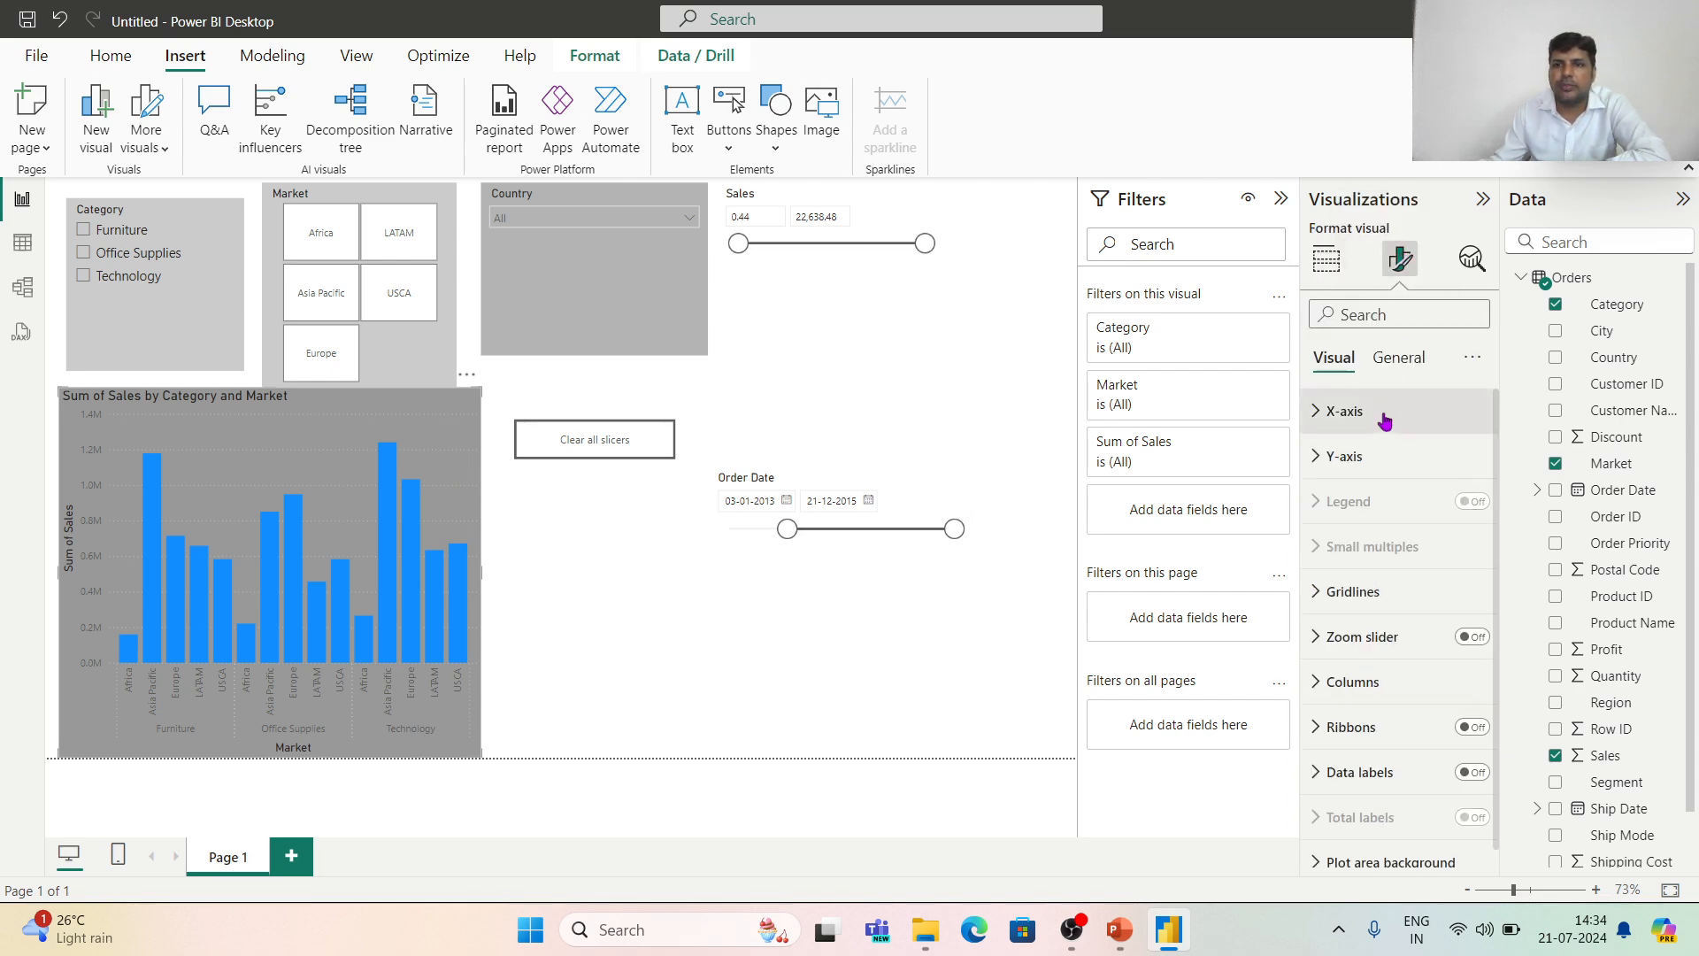
click(1403, 359)
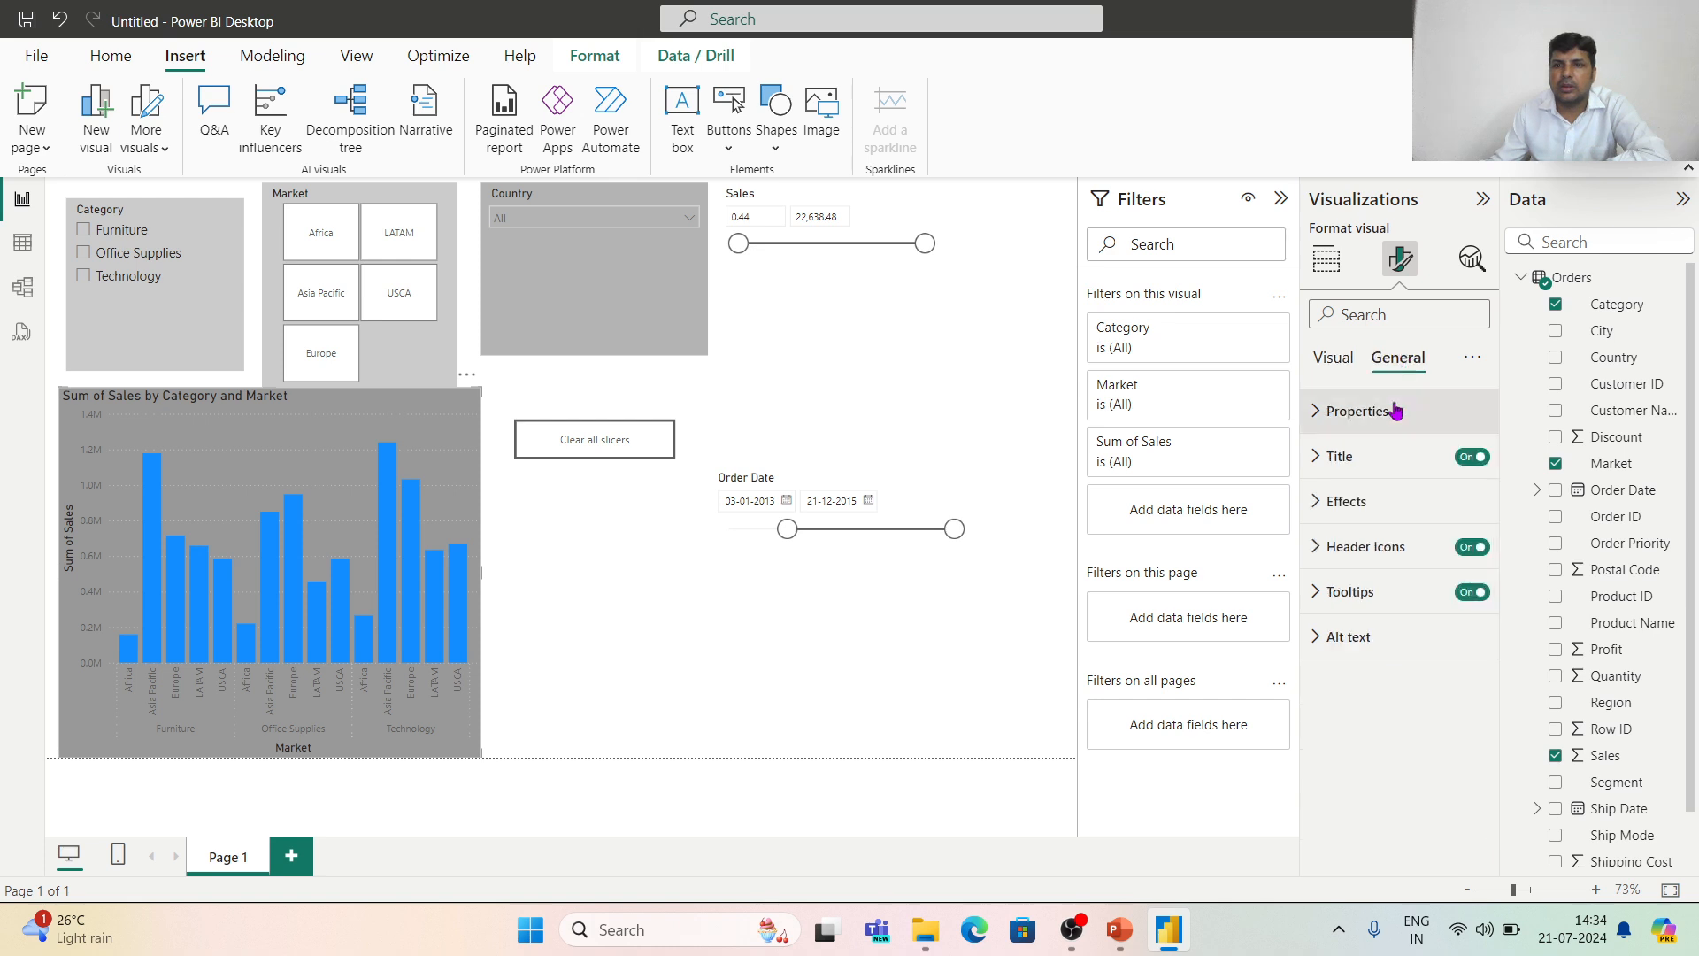
click(1364, 498)
click(1364, 613)
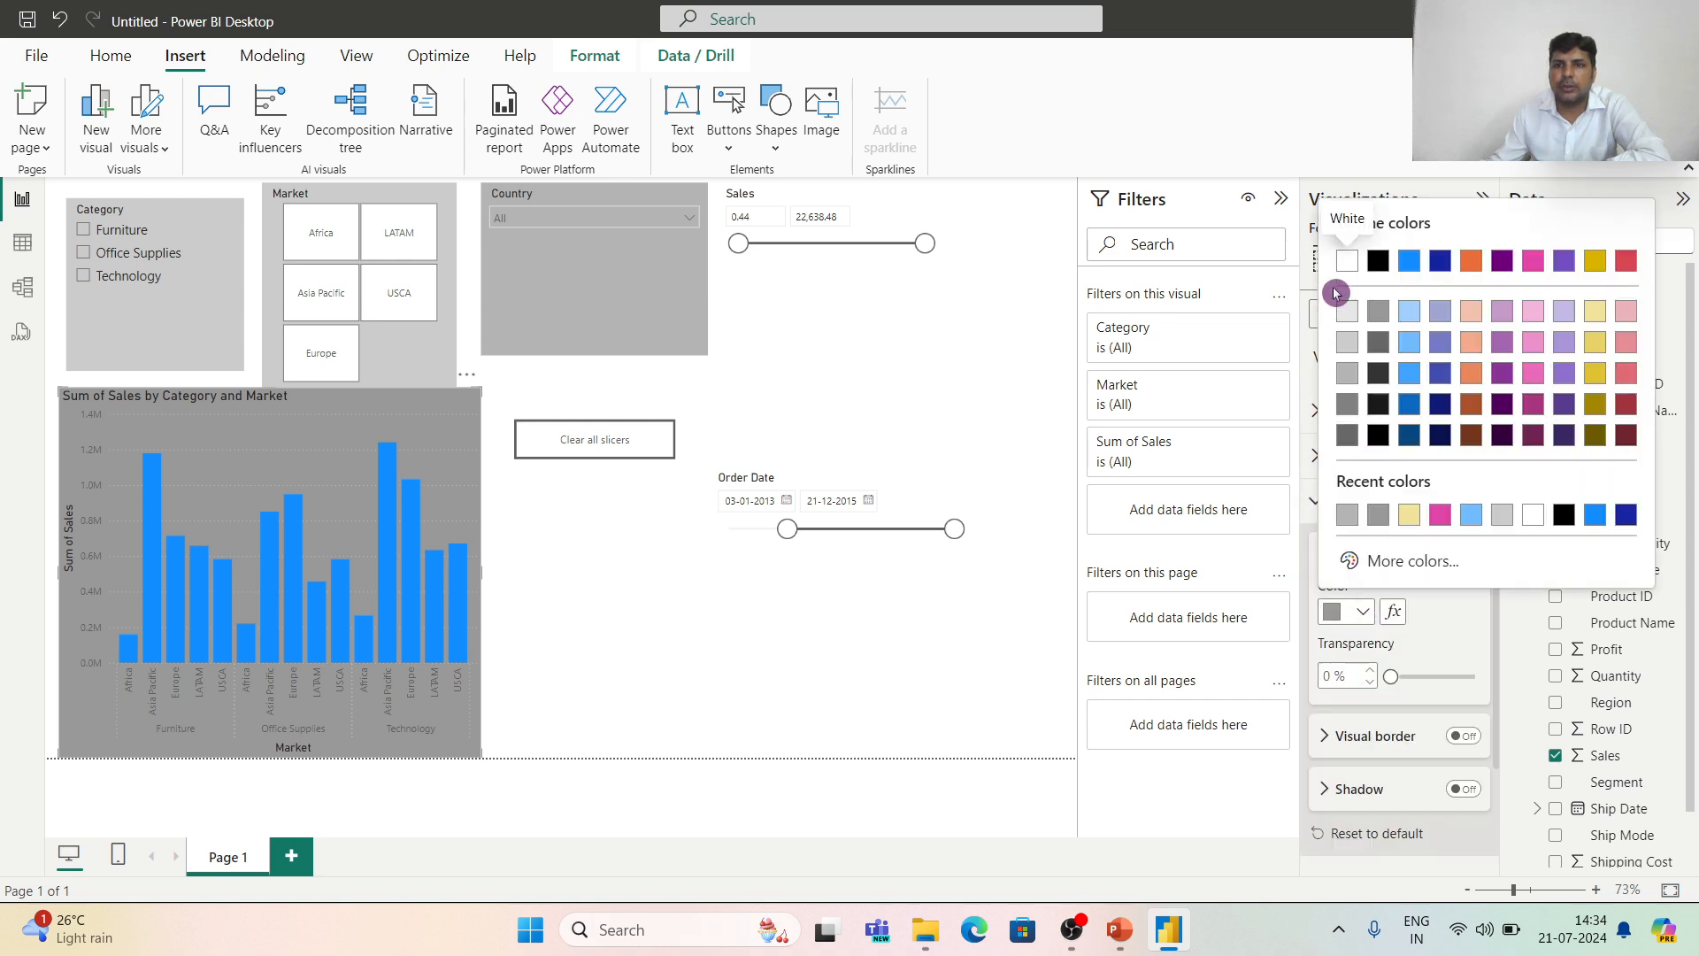
click(1347, 260)
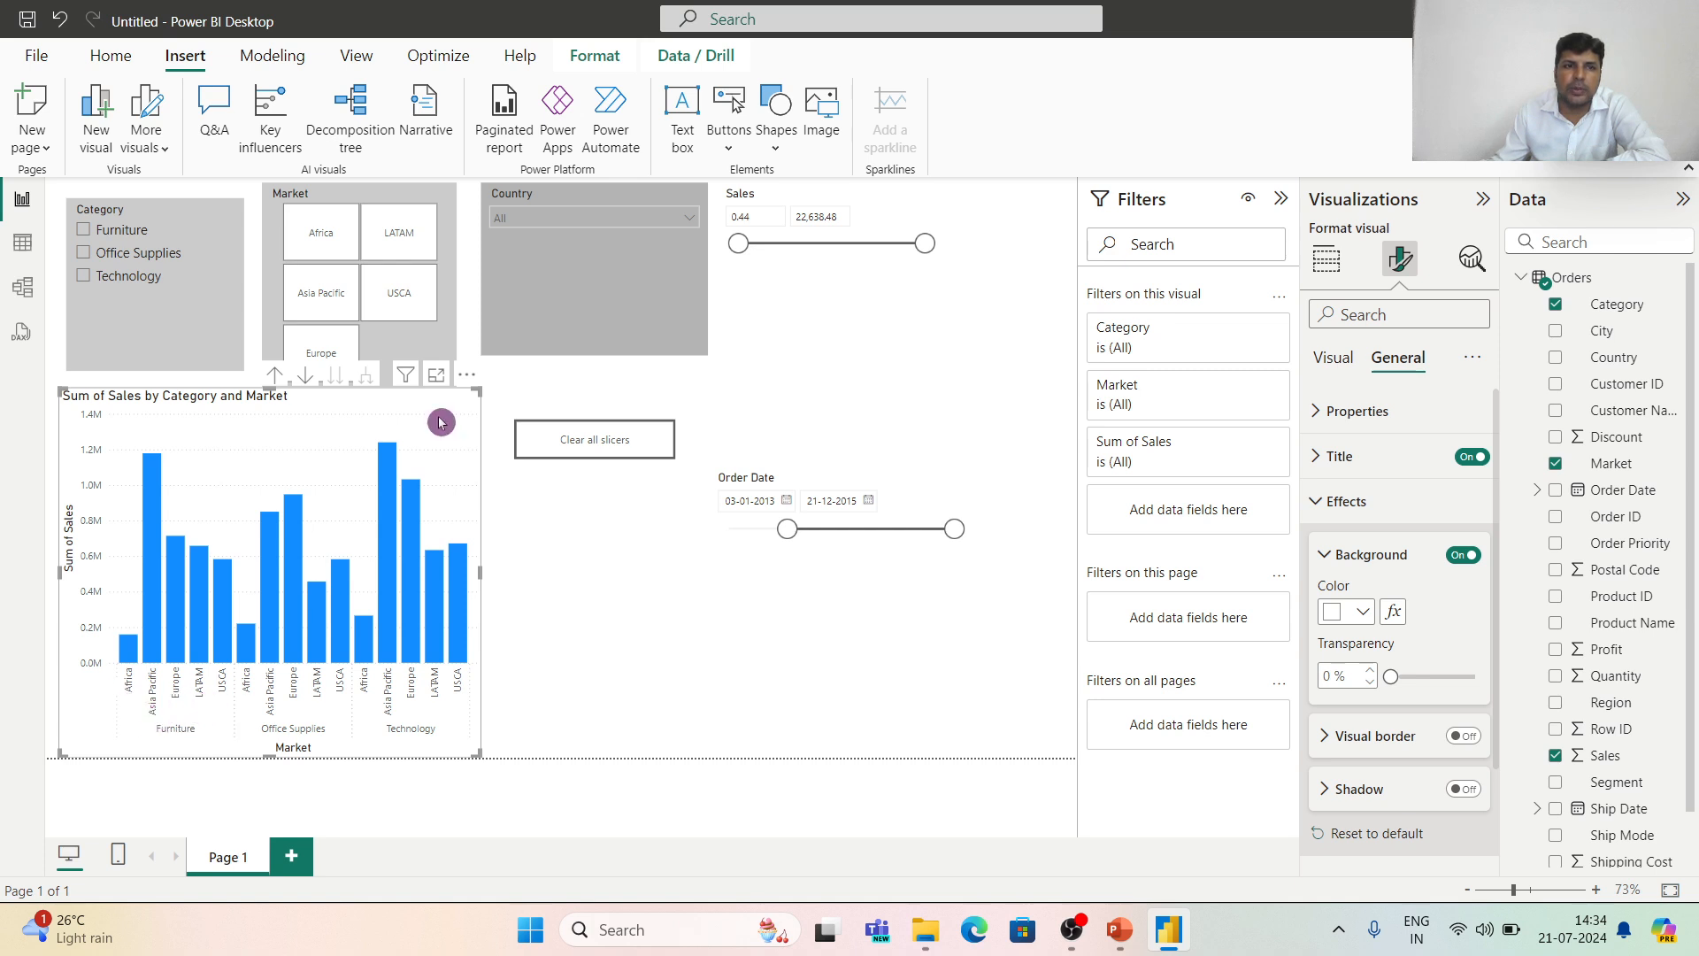
click(436, 377)
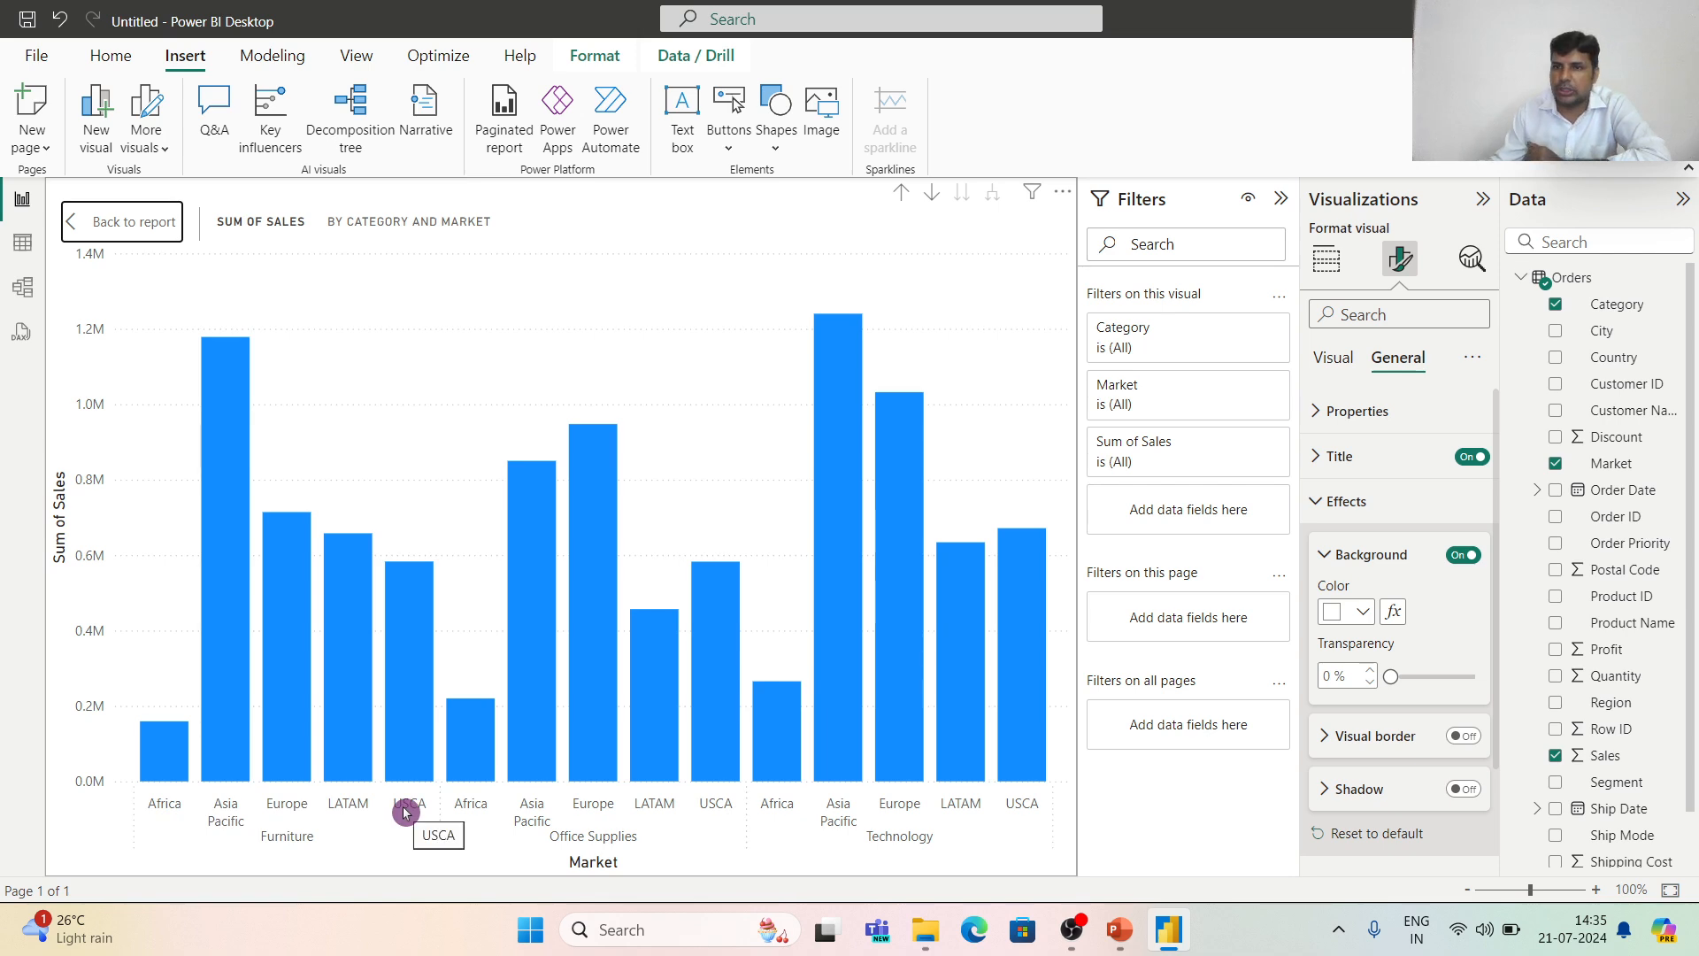
click(80, 220)
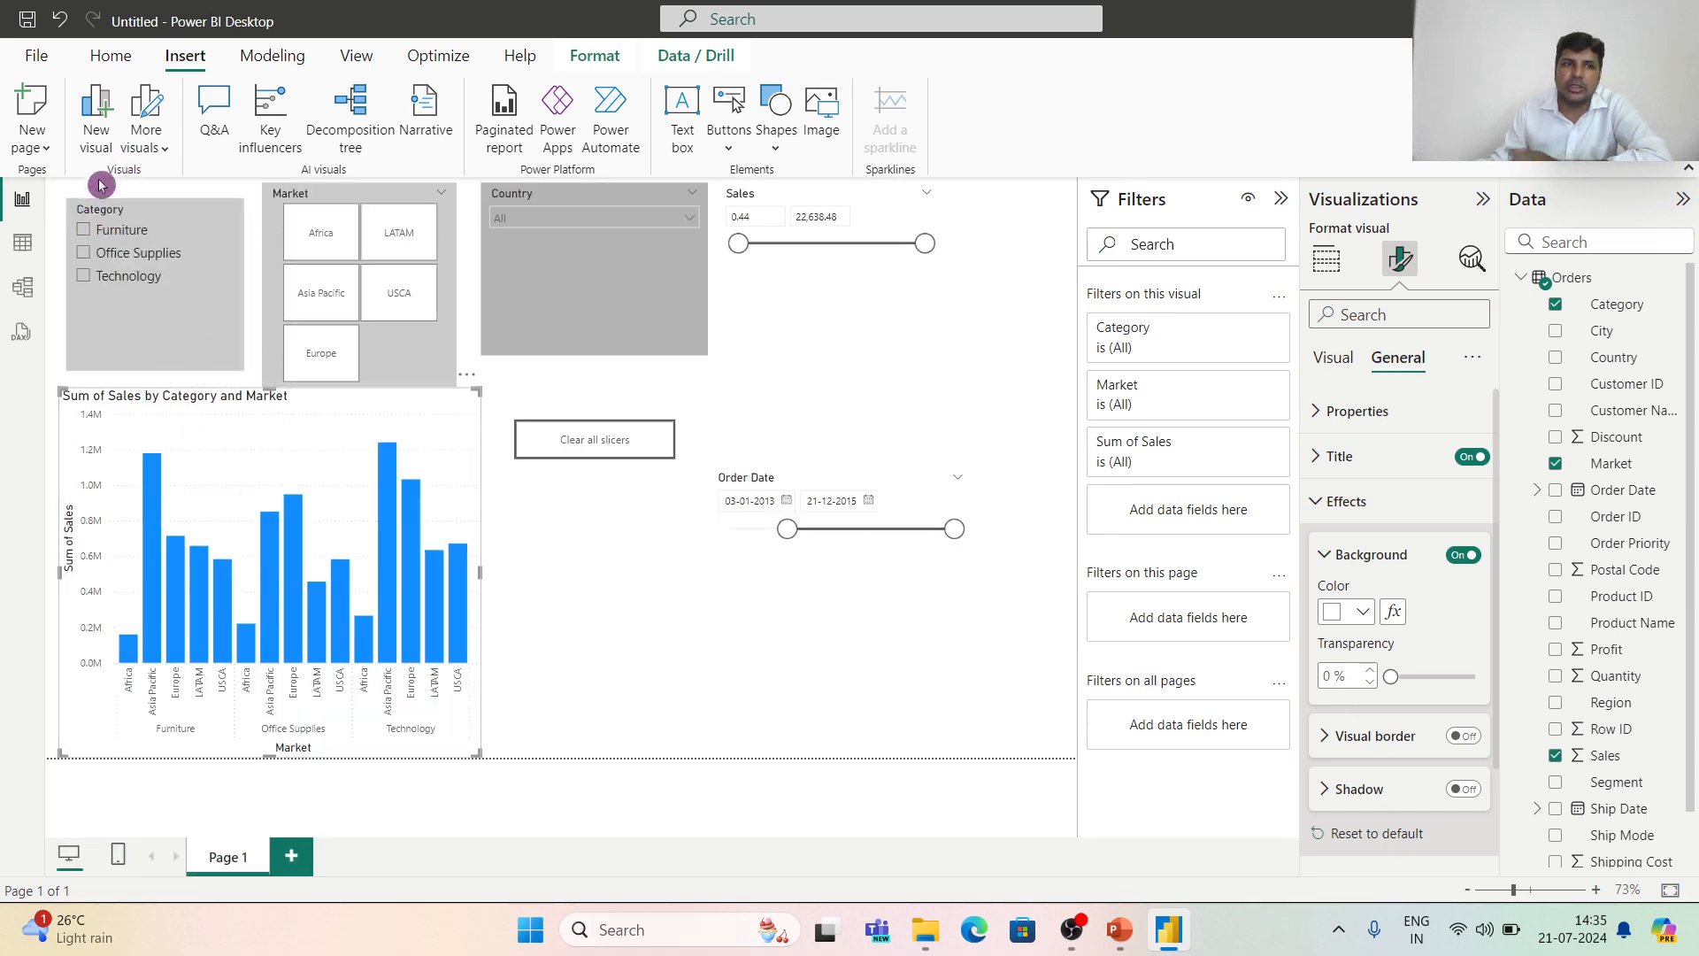
Filter the chart to Furniture, Asia Pacific, Sales from 3,489.31 and Order Date from 16-03-2013, and reset all slicers with the clear button.
click(84, 230)
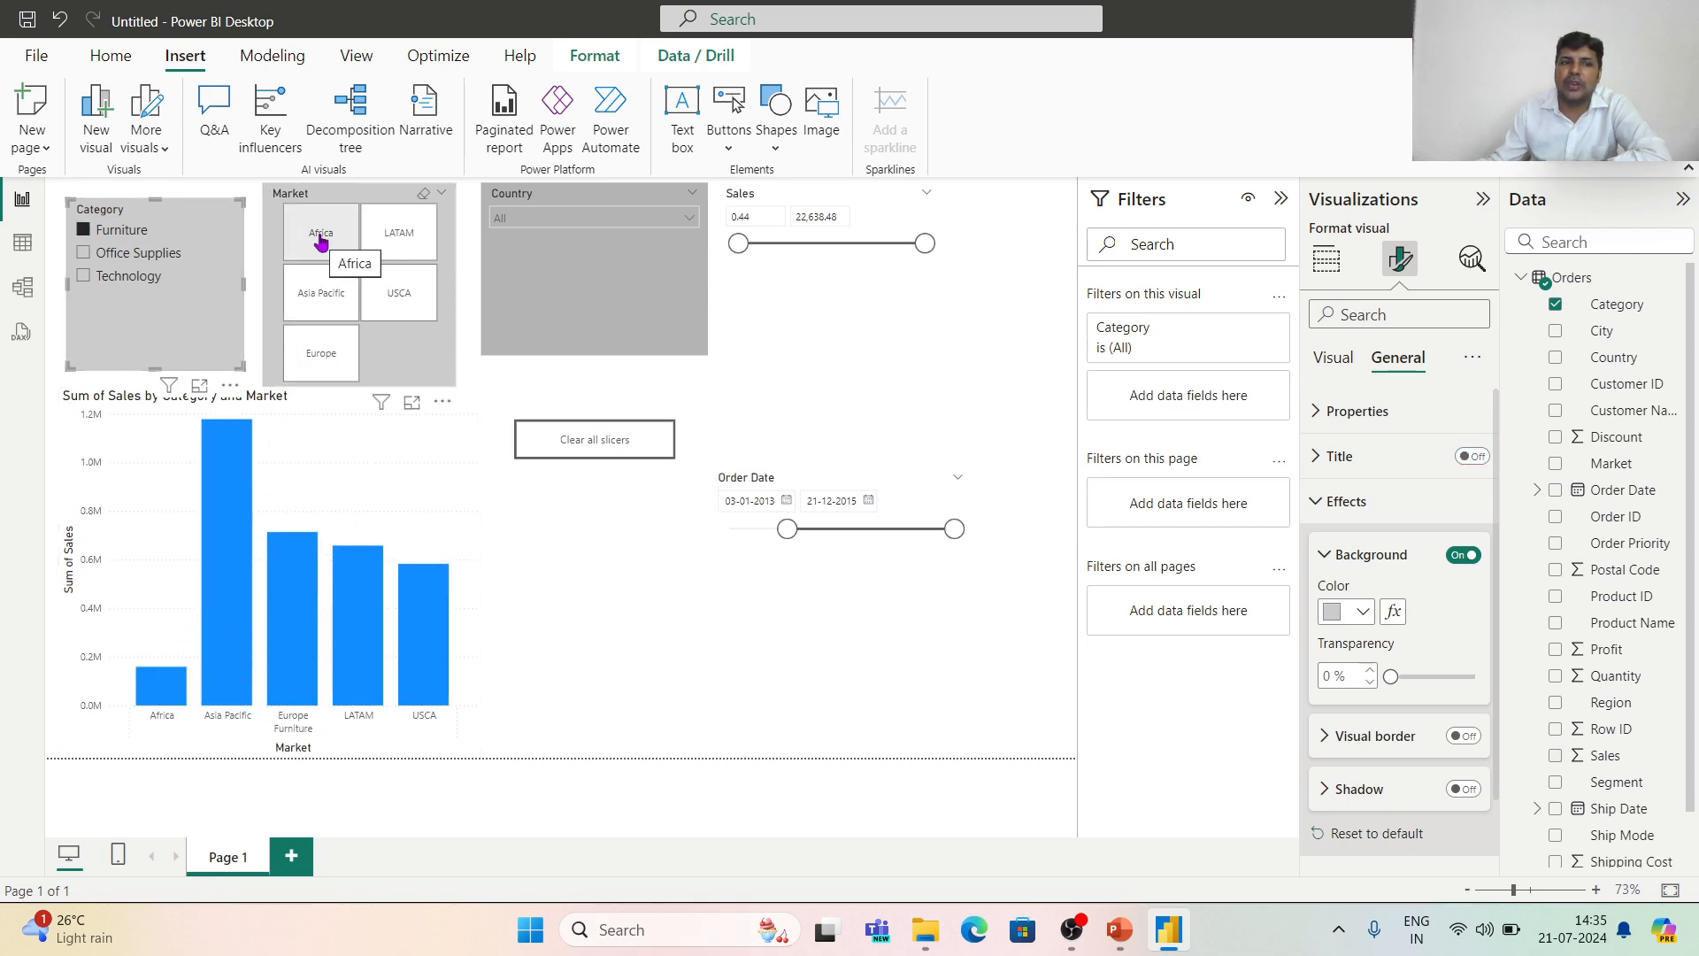
click(322, 295)
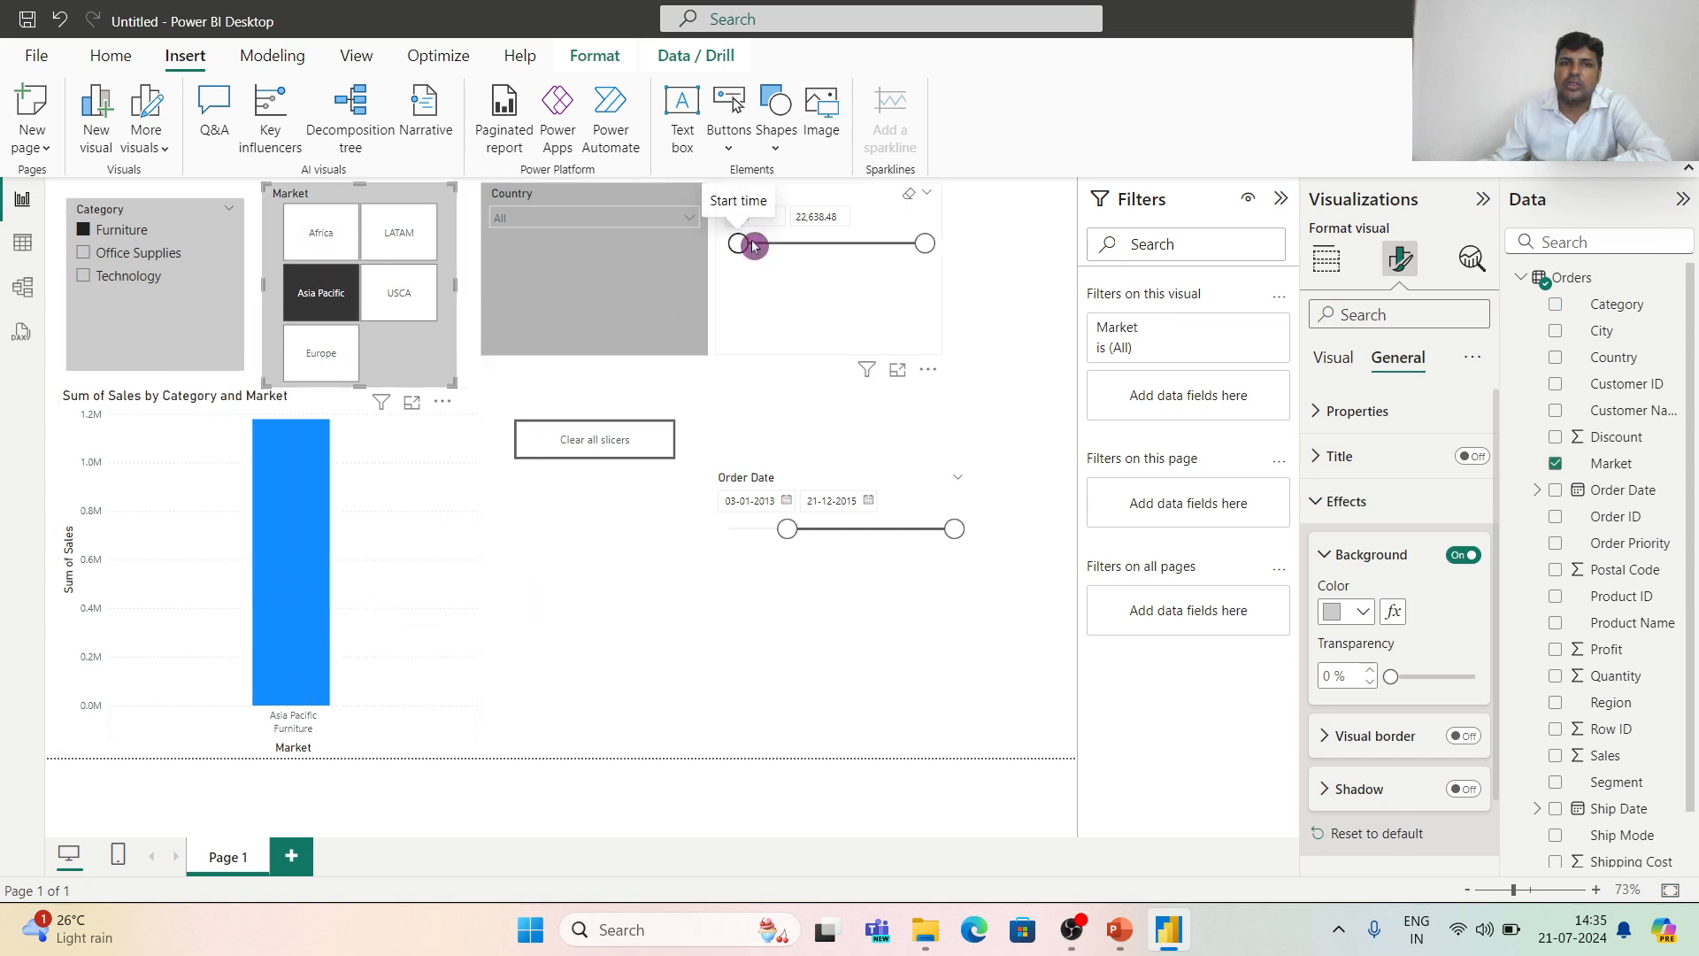
drag(743, 242, 816, 254)
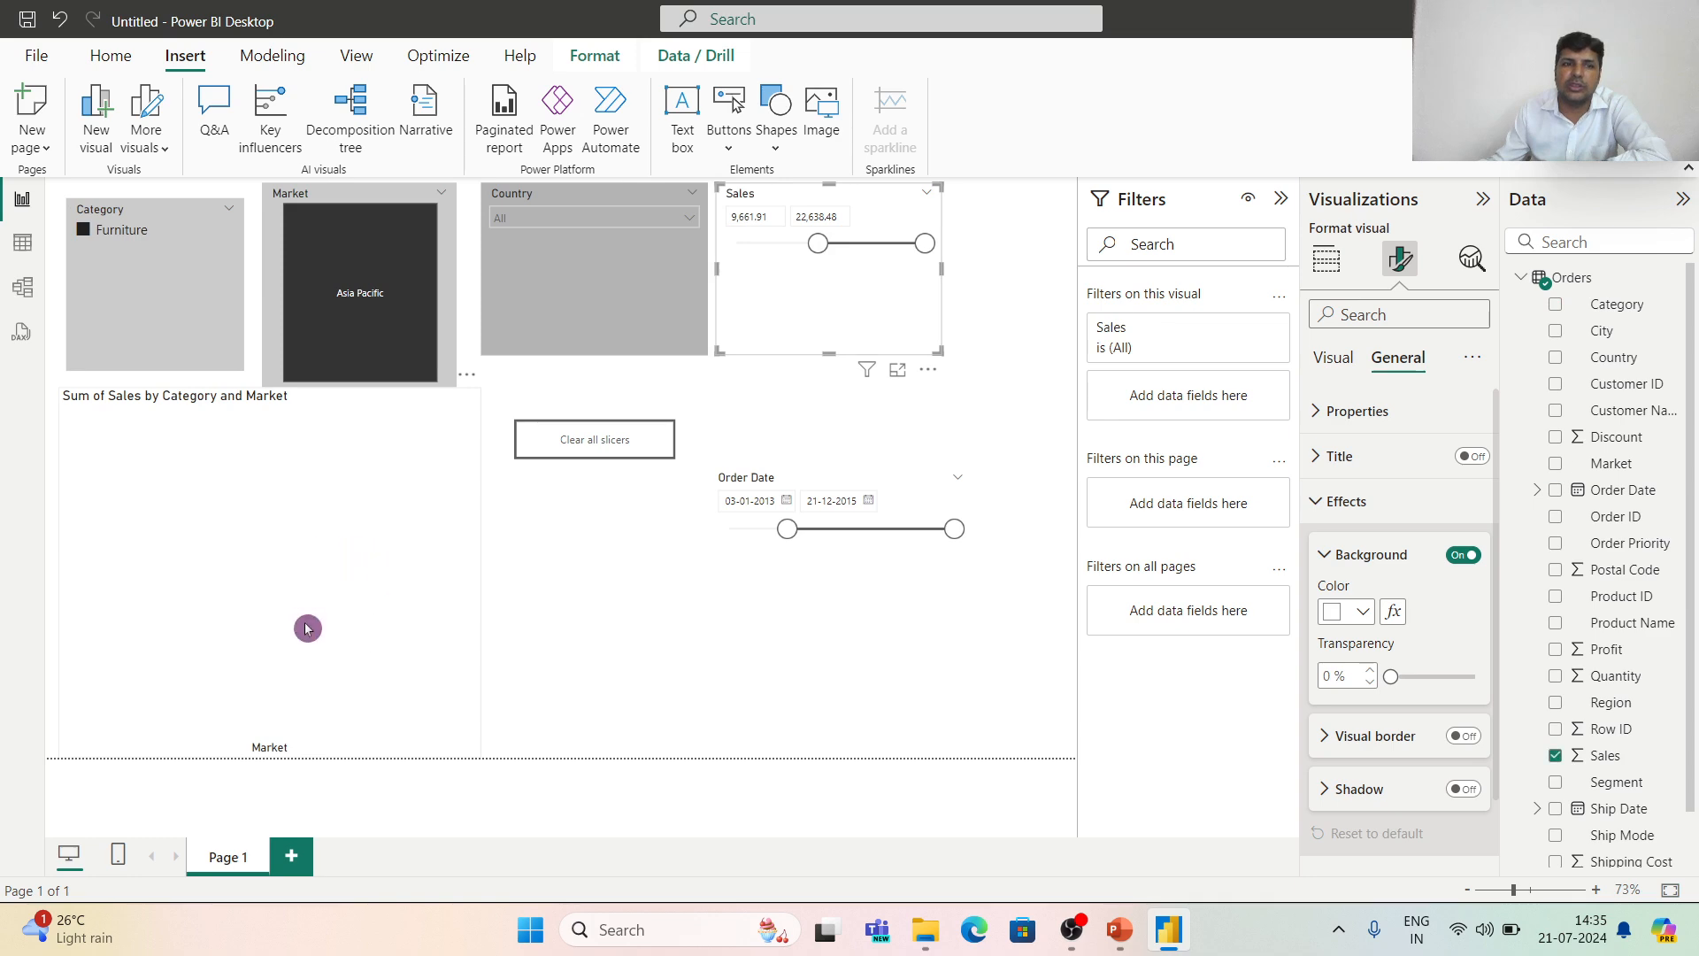
drag(816, 246, 767, 251)
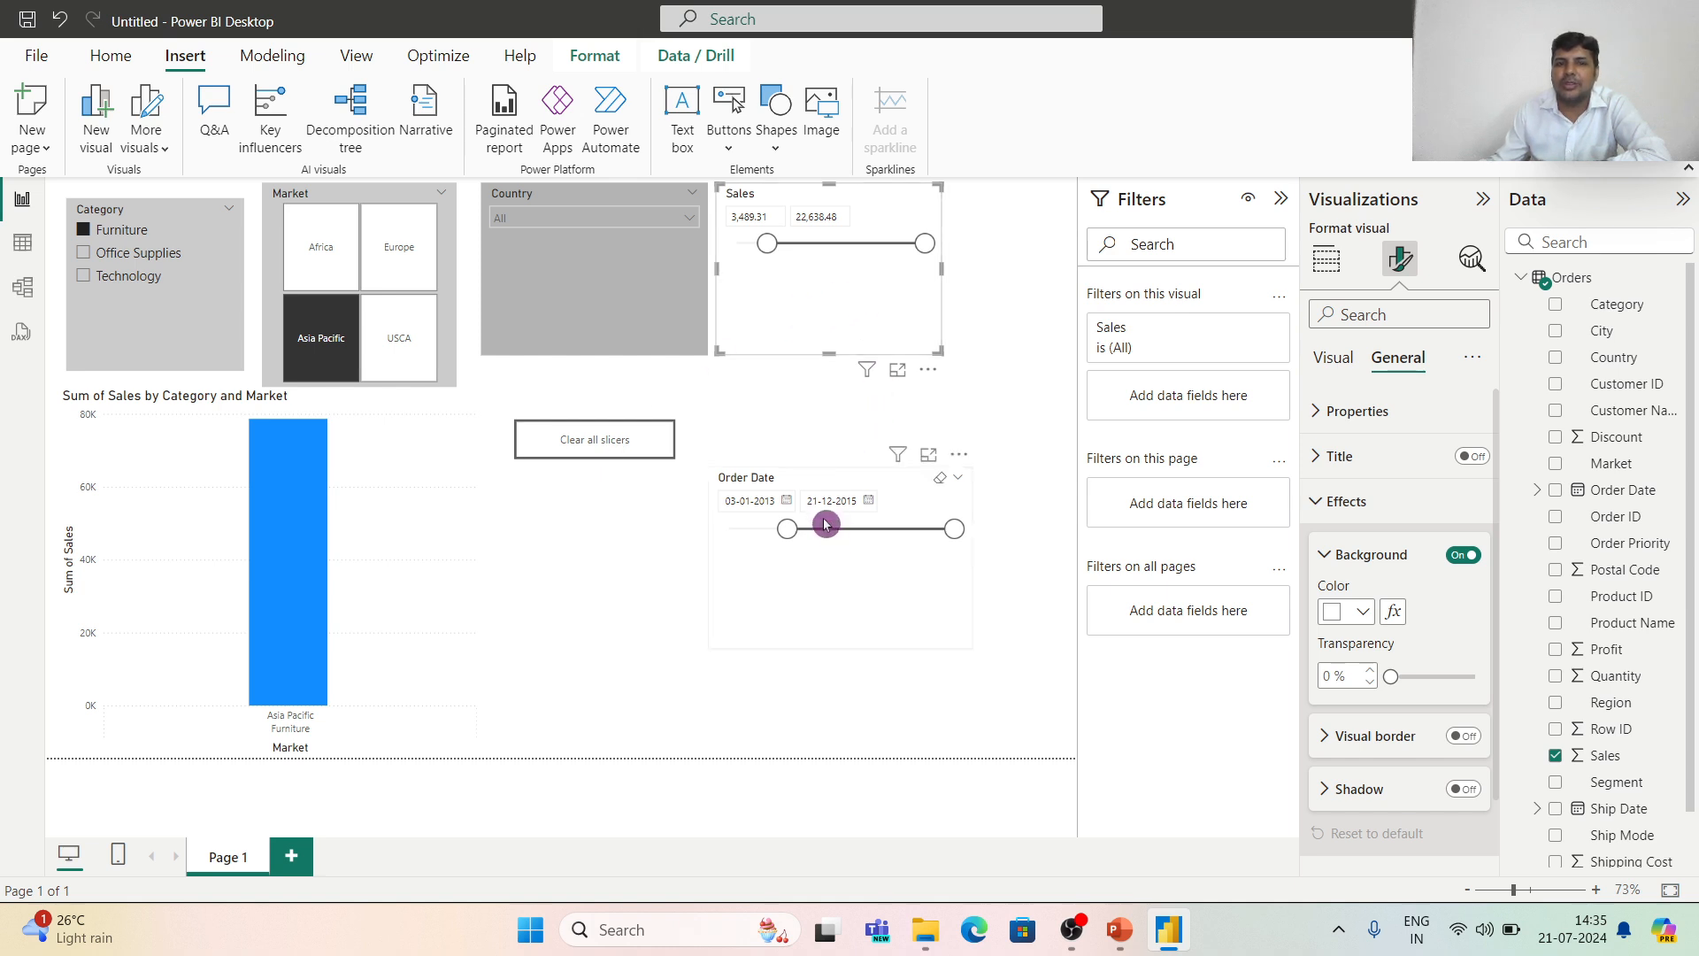
mouse_move(825, 525)
mouse_down()
mouse_move(781, 528)
mouse_move(798, 529)
mouse_up()
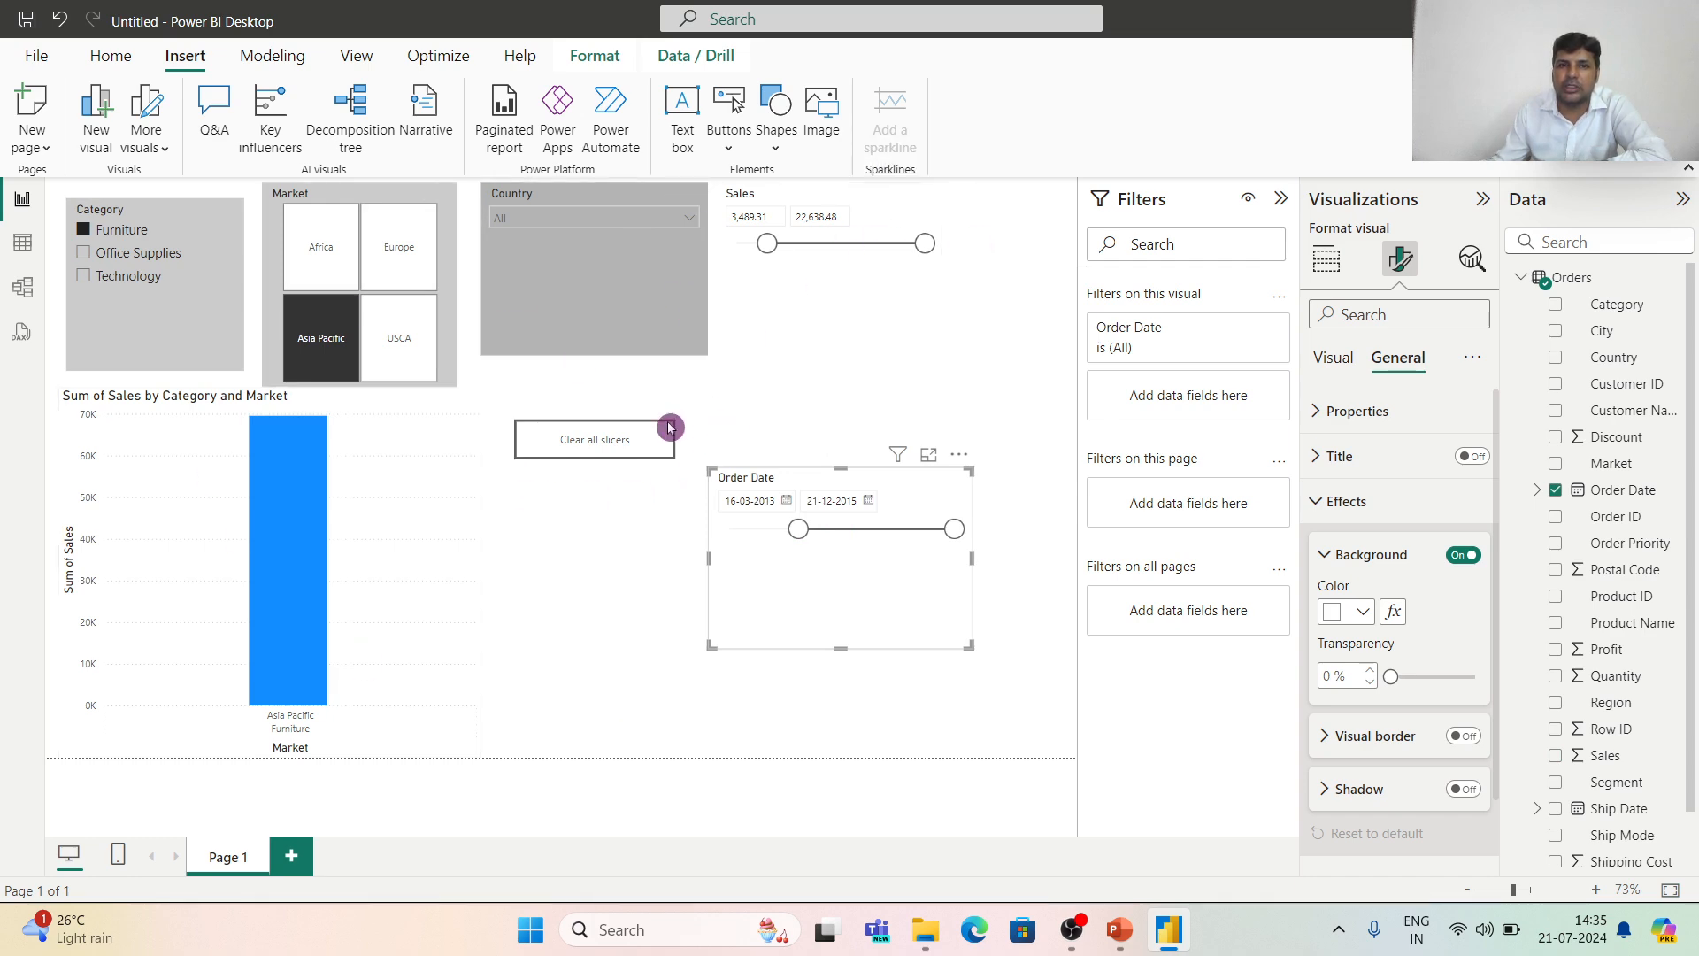
ctrl+click(604, 447)
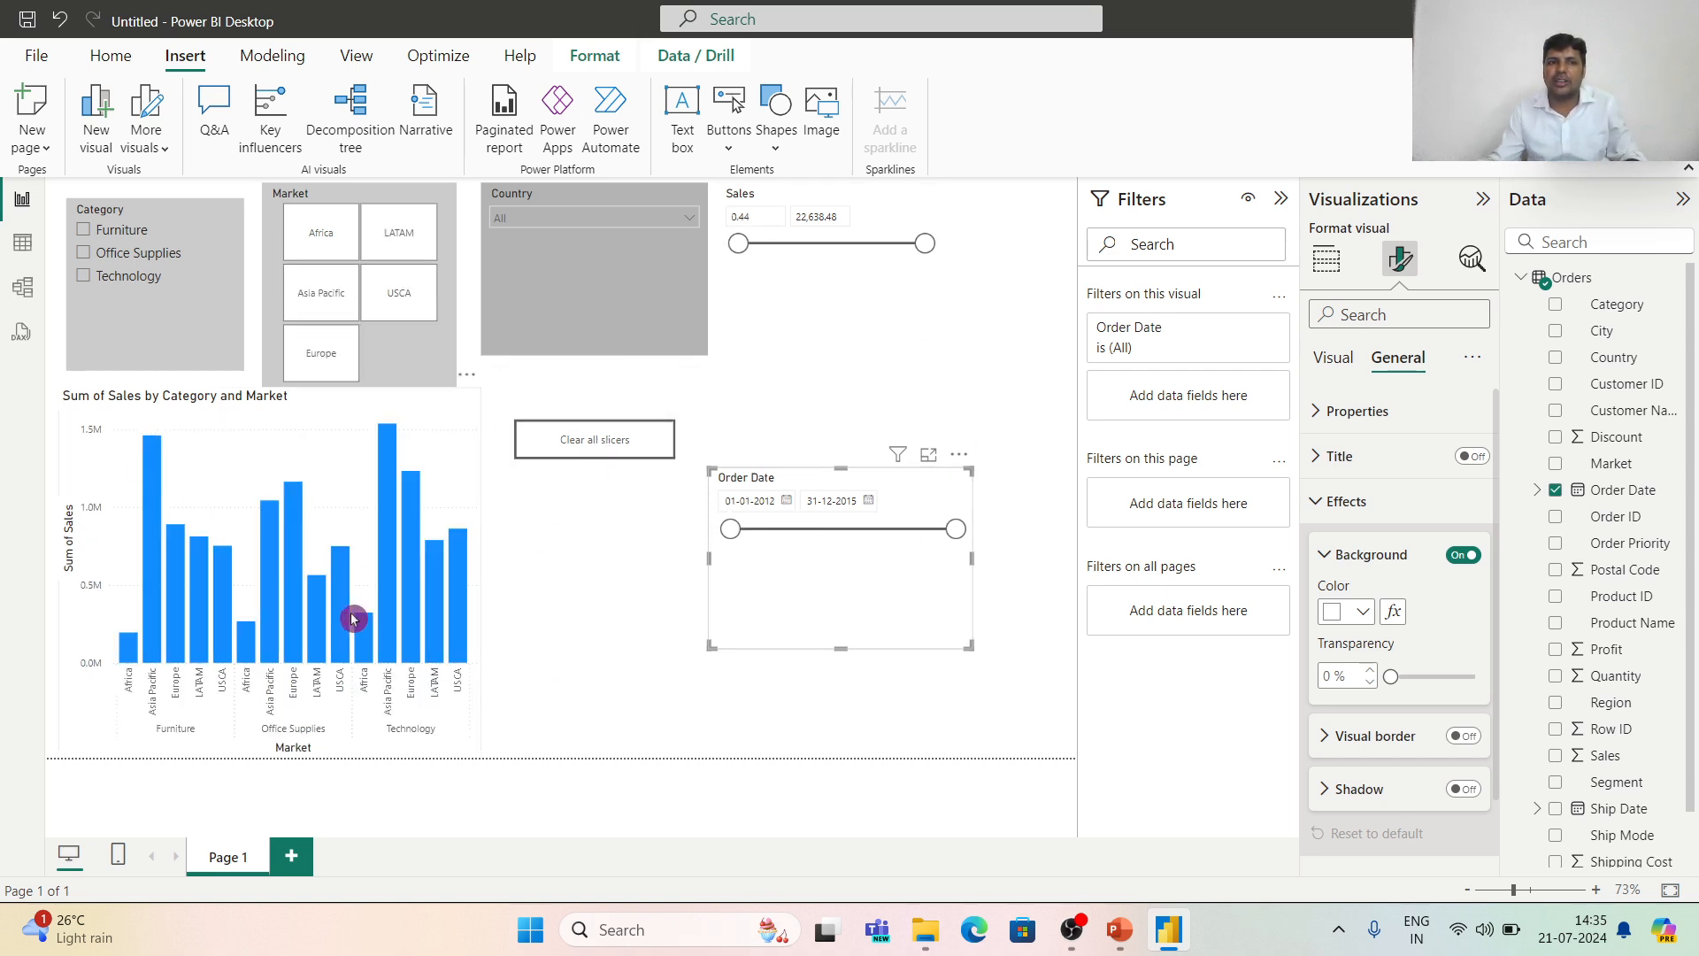